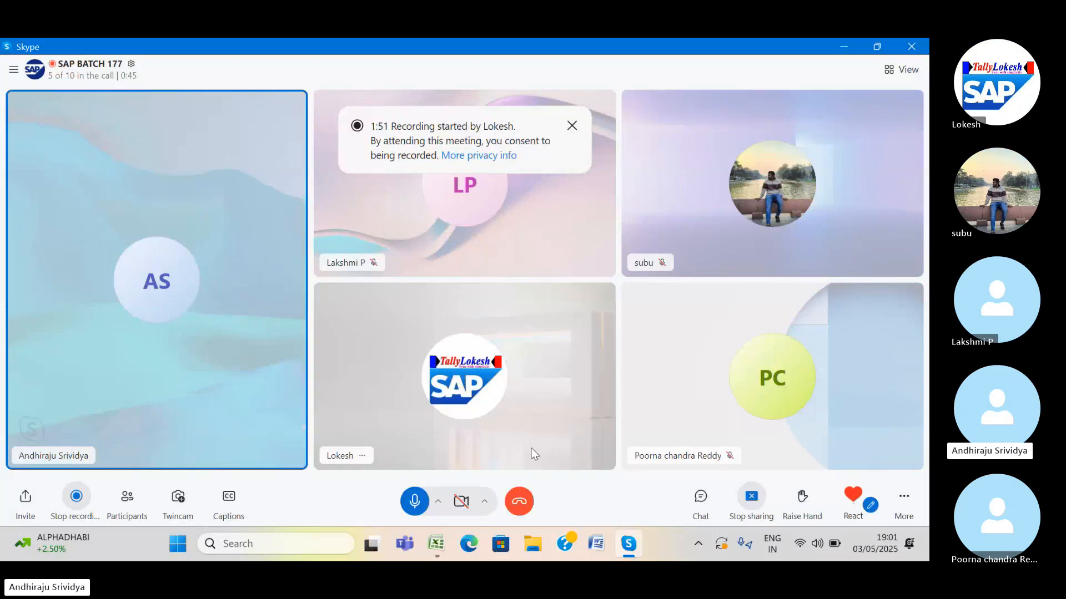
Mute and unmute the Skype microphone, then minimize the call window.
left_click(413, 504)
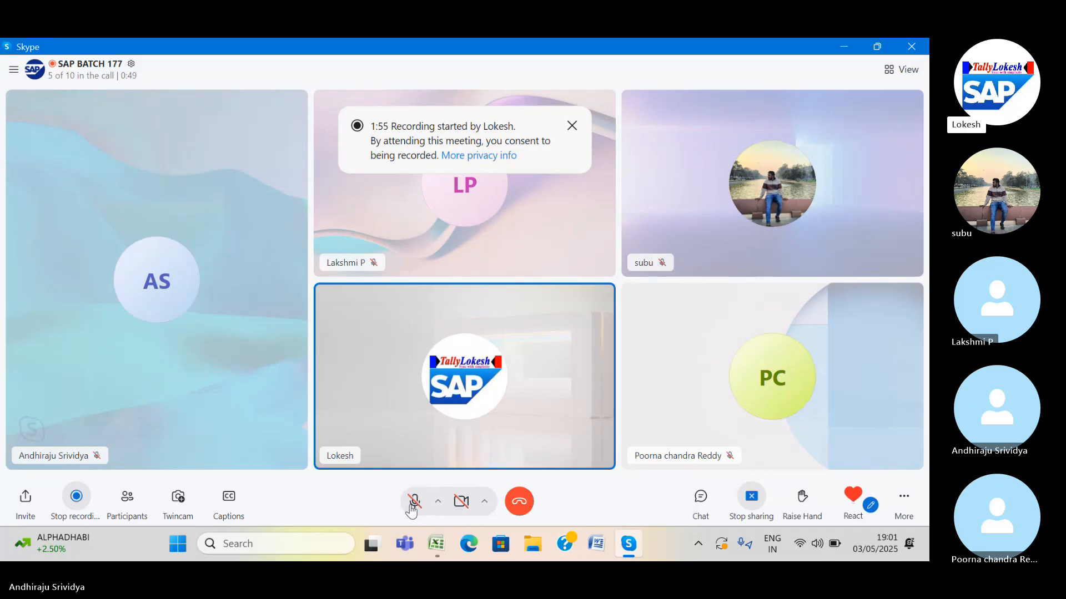
left_click(413, 502)
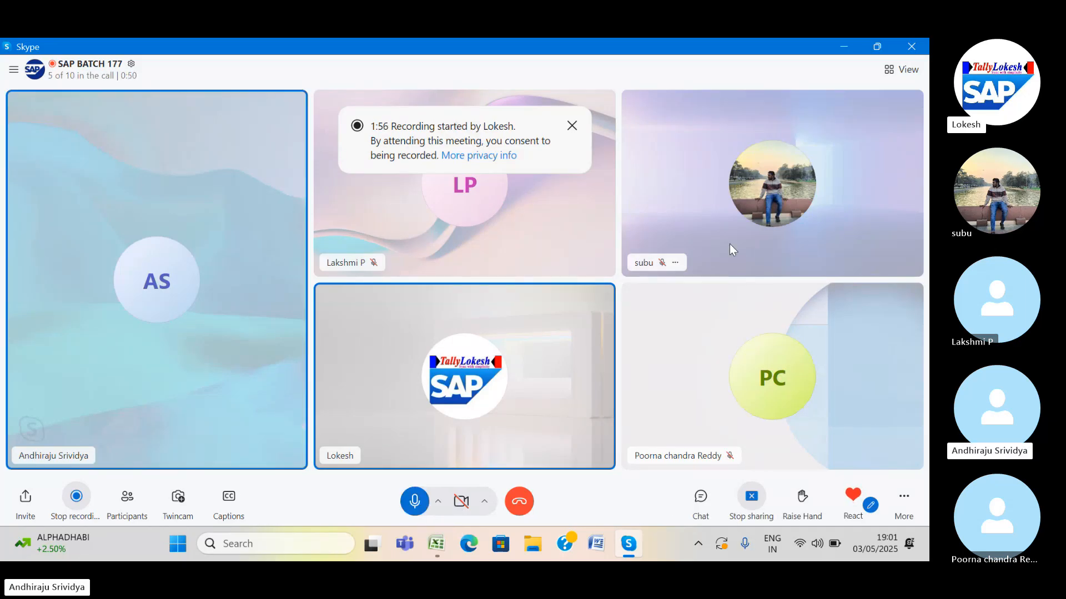
left_click(844, 48)
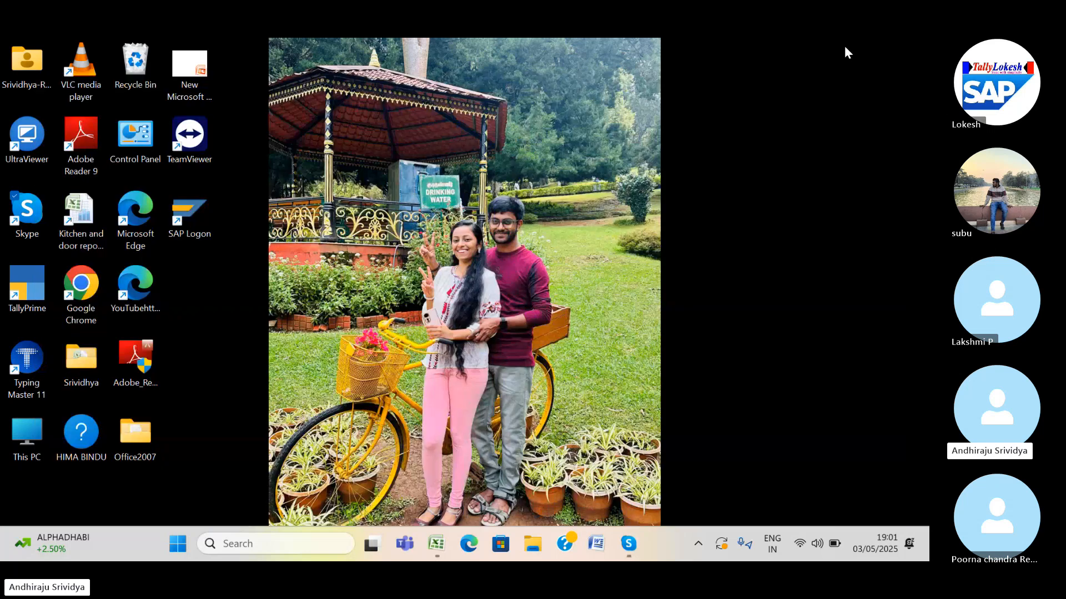
From SAP Logon, log on to the FICO system with the saved user name and password.
double_click(206, 212)
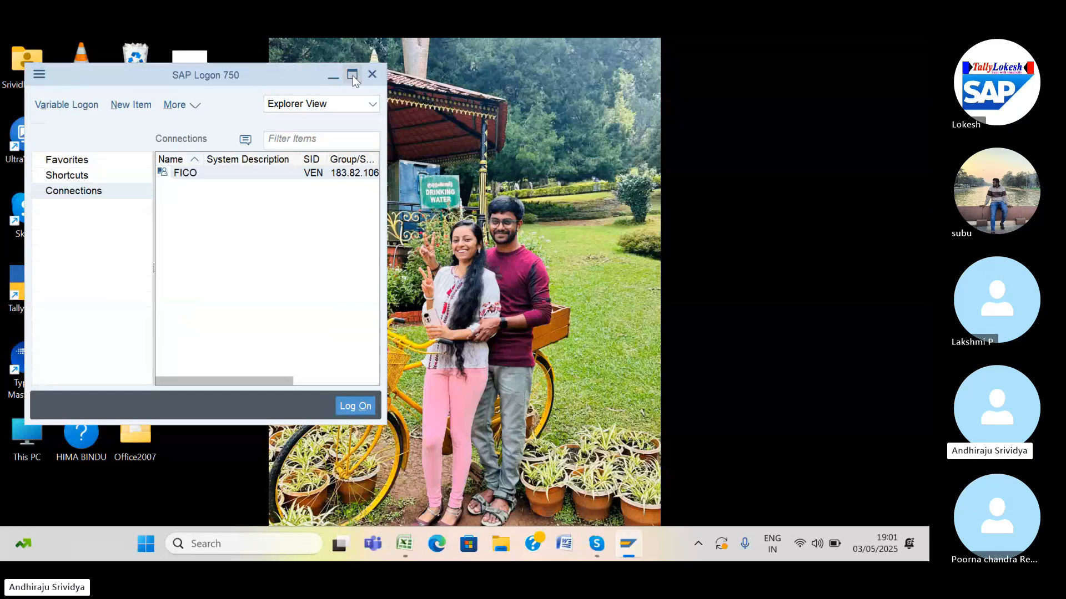
left_click(352, 76)
double_click(358, 144)
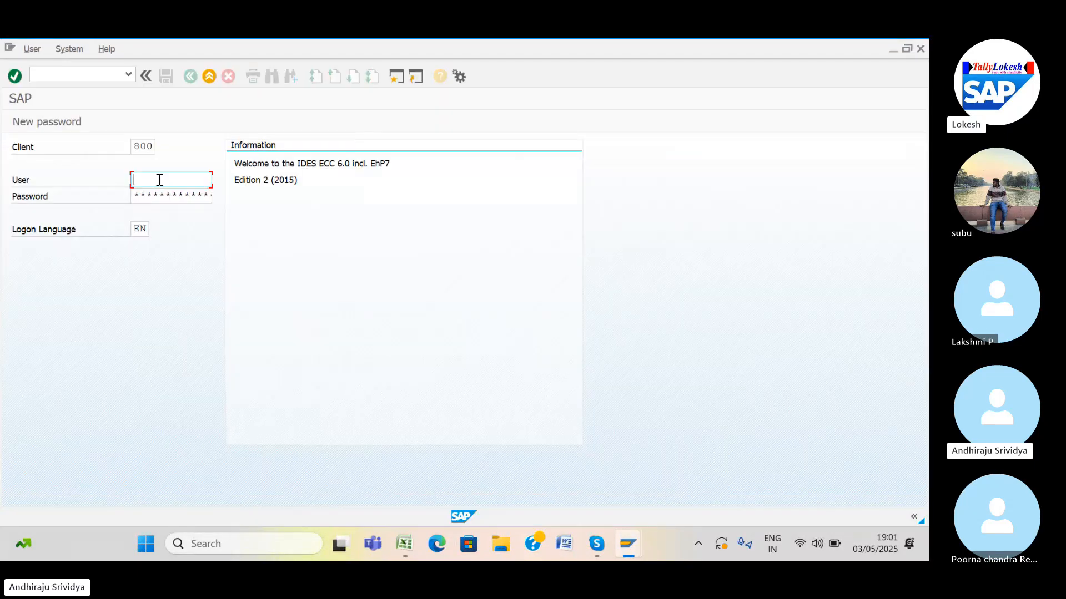
left_click(160, 180)
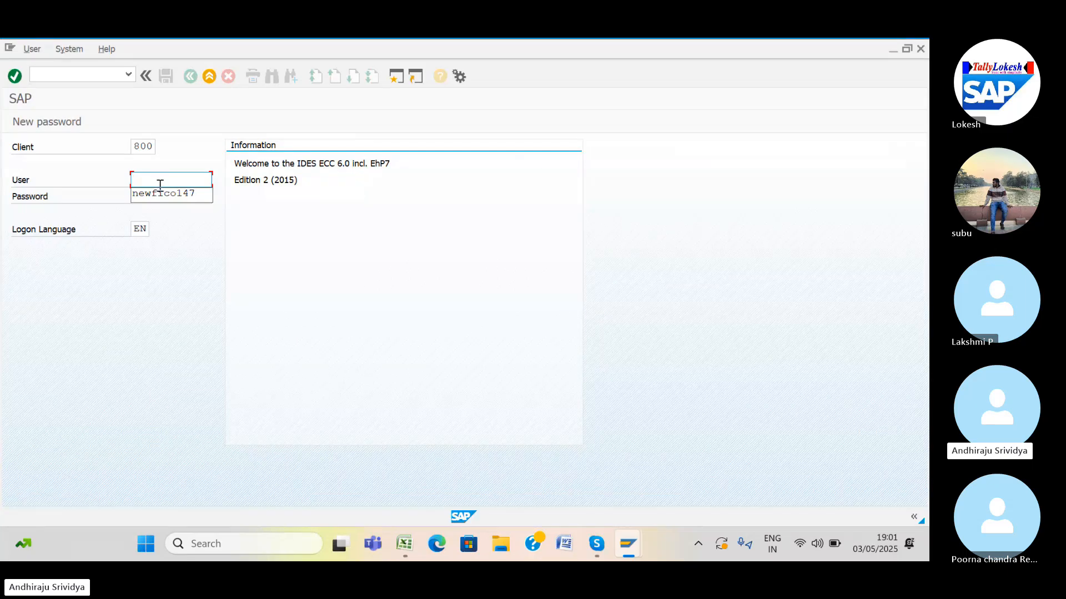
left_click(158, 192)
left_click(135, 196)
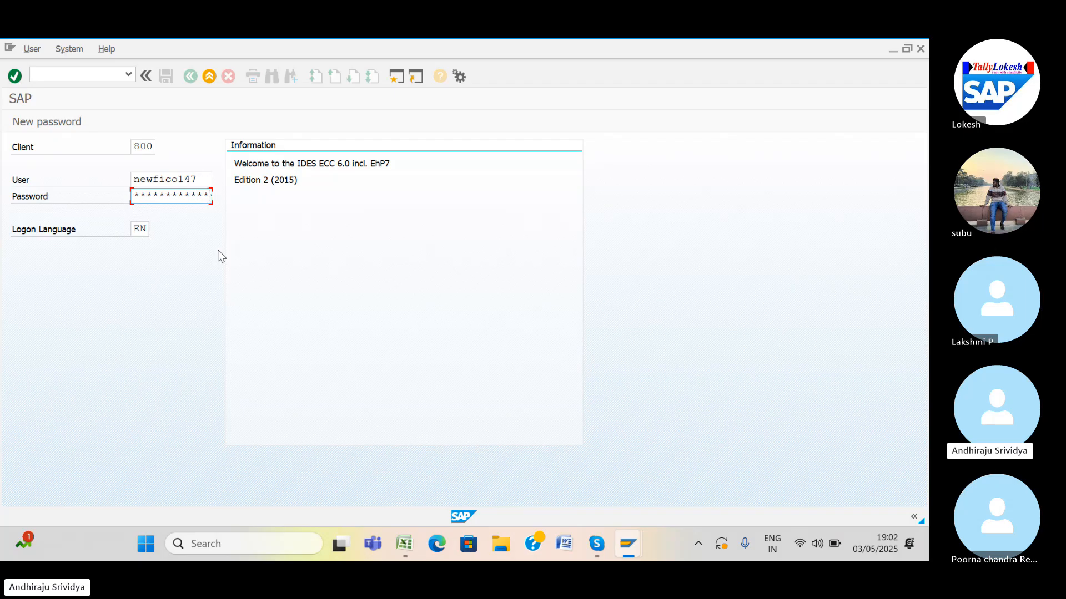
key("Return")
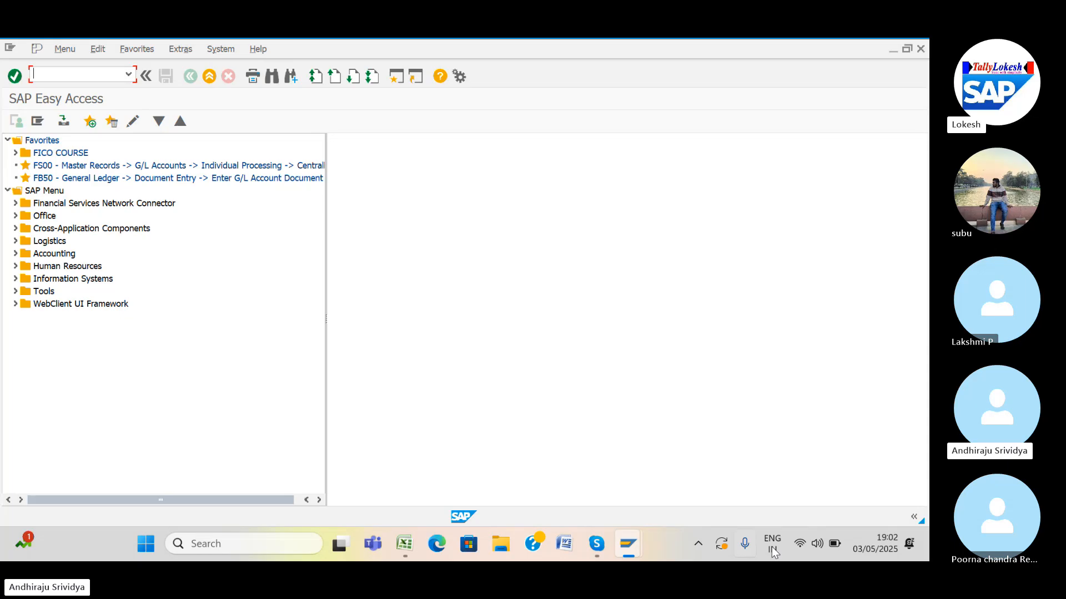
Check the paired Bluetooth devices in Windows Quick Settings, then close the panel.
left_click(800, 543)
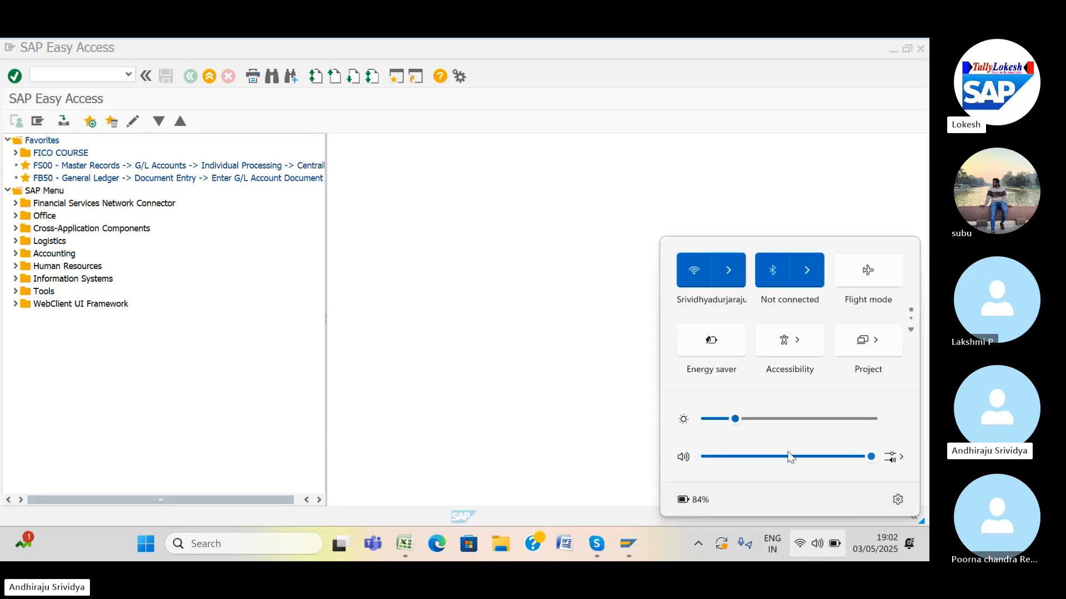
left_click(803, 272)
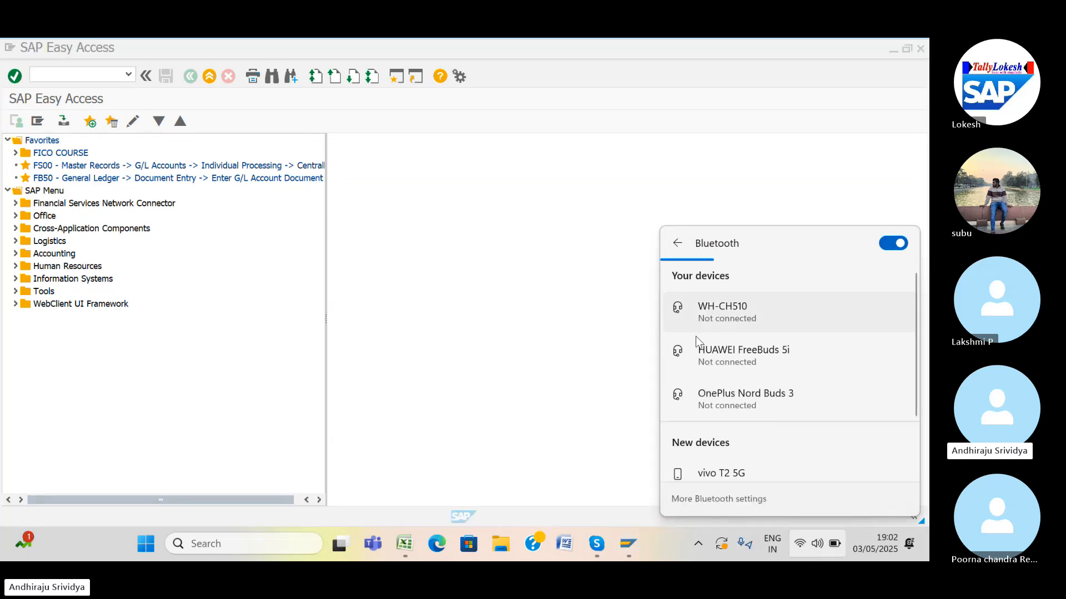
left_click(632, 374)
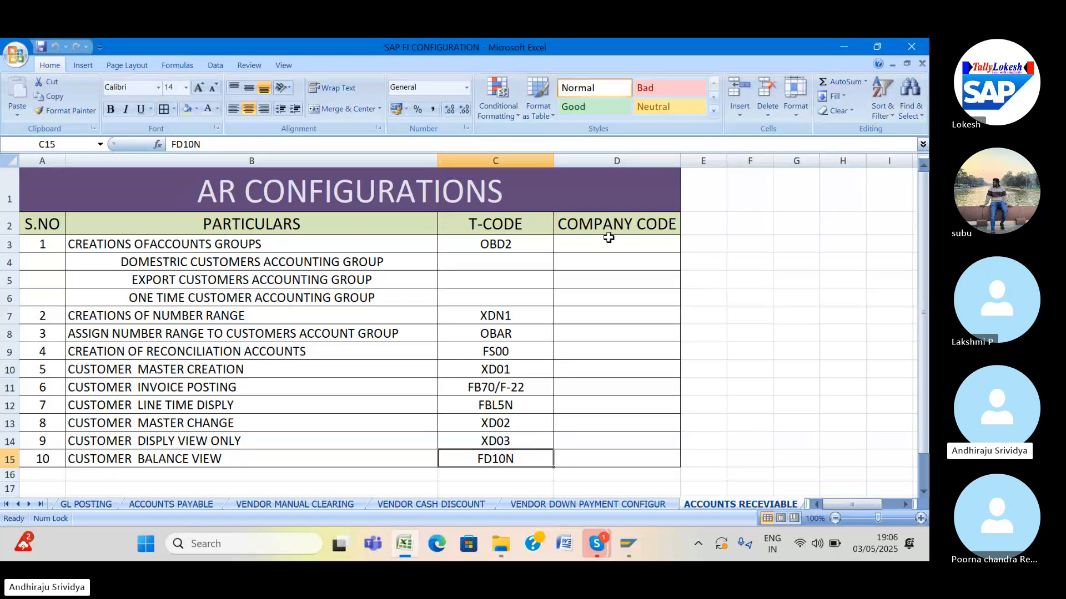
Minimize the Excel workbook and the File Explorer window to reveal SAP Logon.
left_click(845, 45)
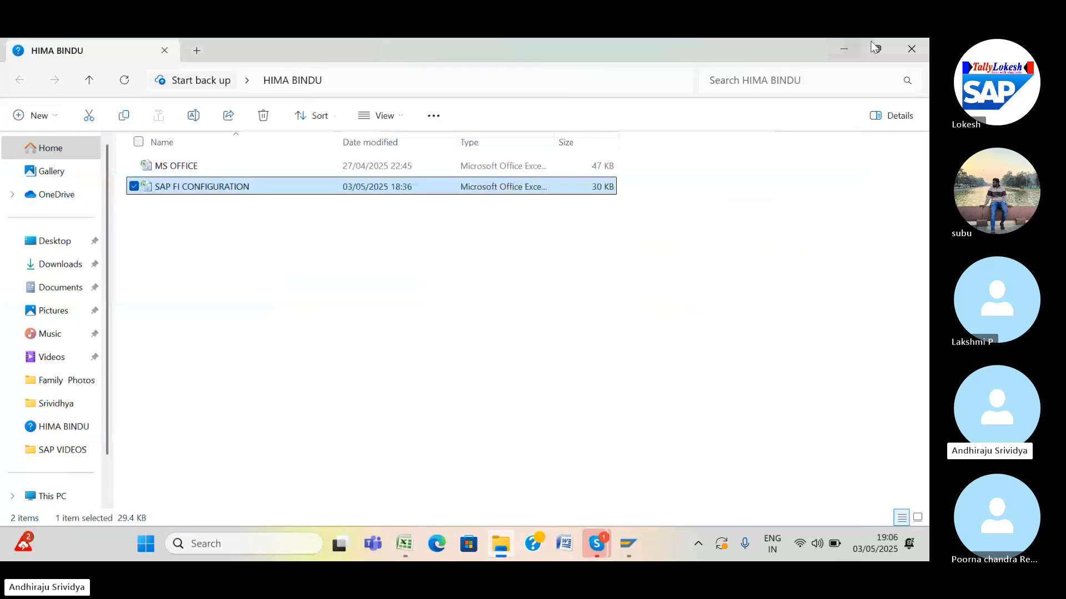
left_click(843, 48)
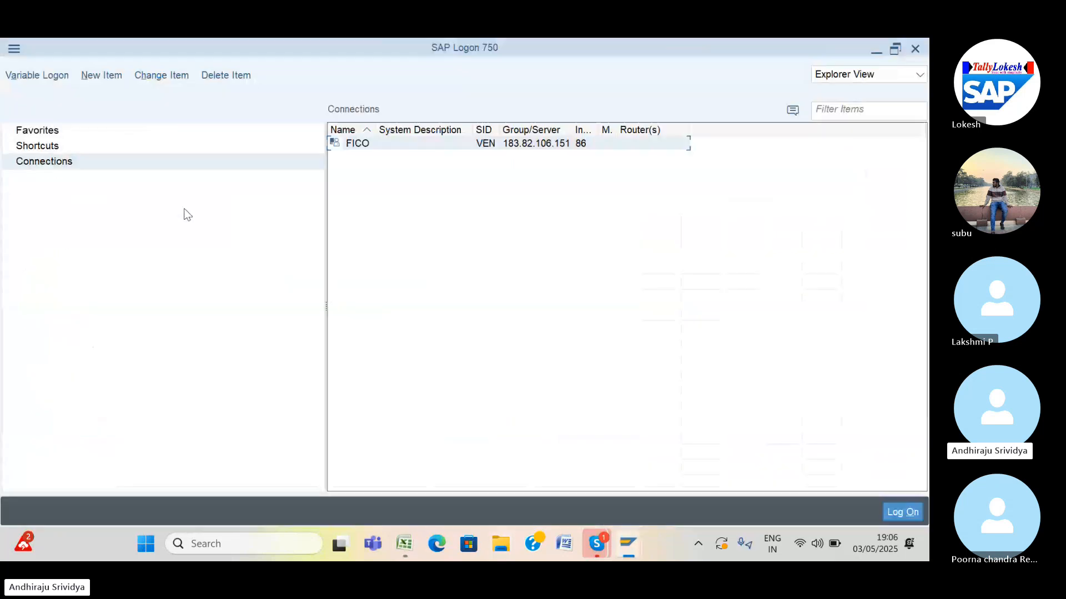
Open the FICO connection and submit the saved user name and password.
double_click(396, 144)
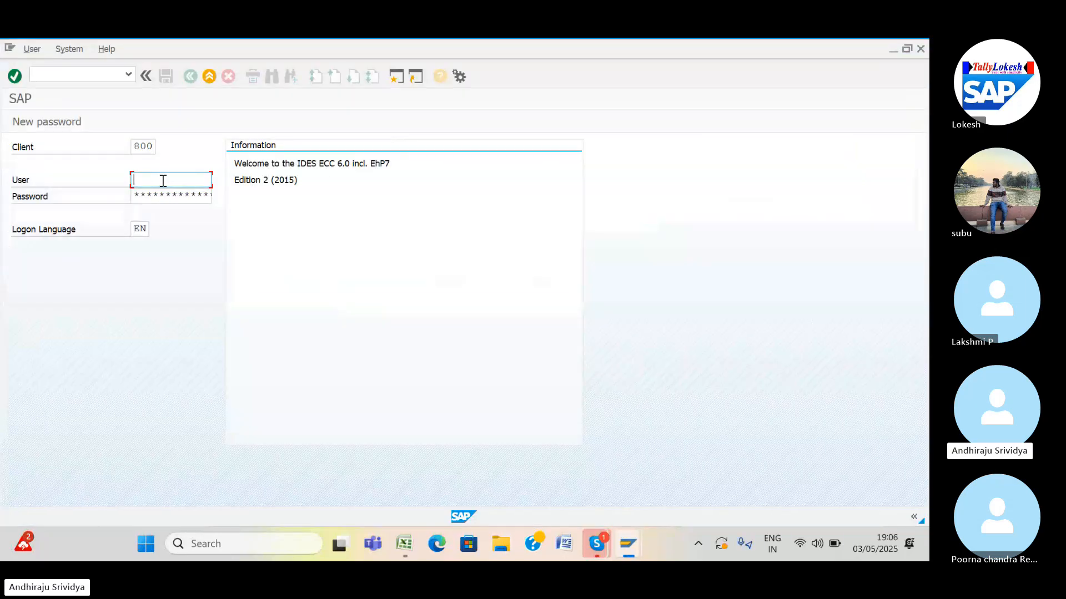
left_click(162, 181)
left_click(163, 194)
left_click(819, 546)
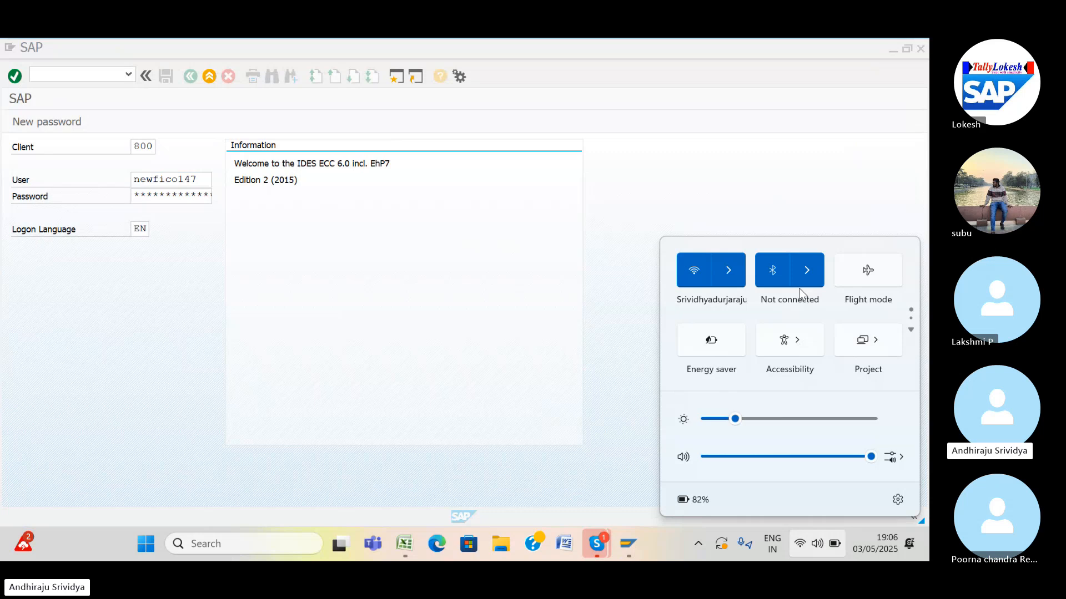
left_click(153, 192)
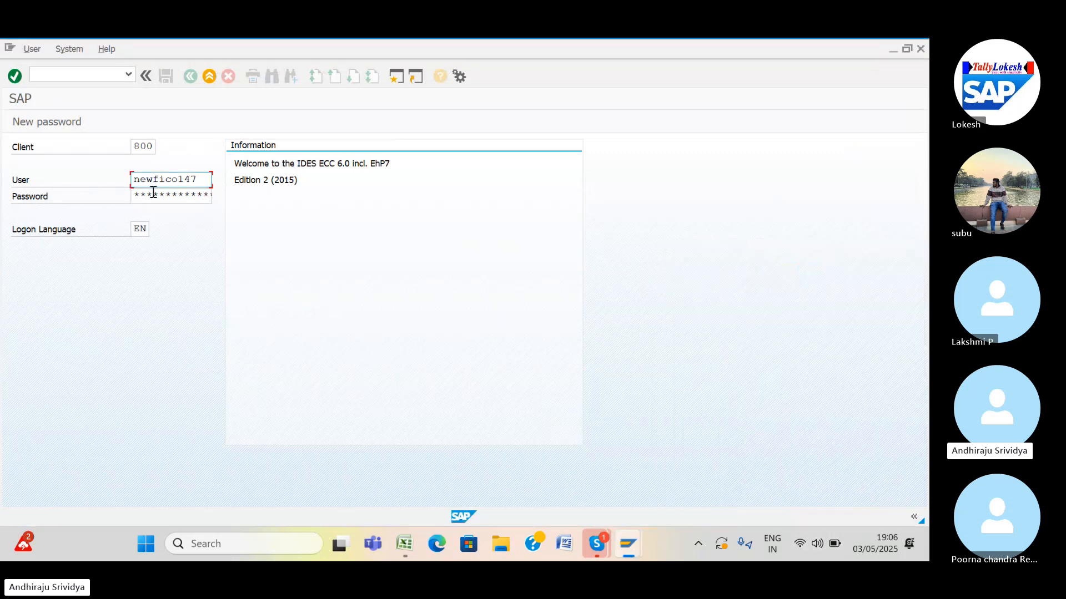
left_click(154, 192)
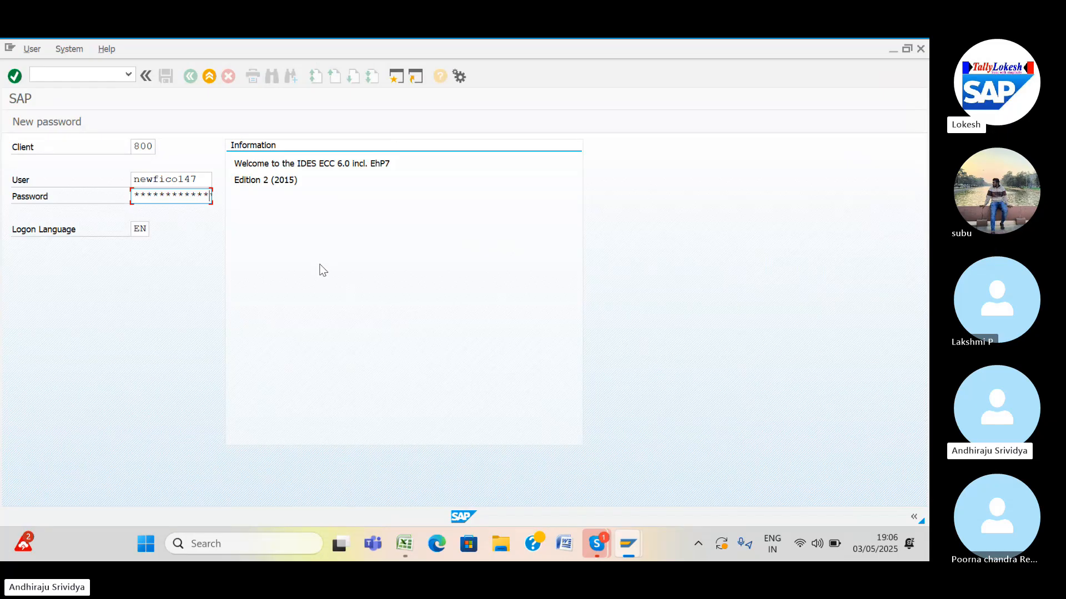
key("Return")
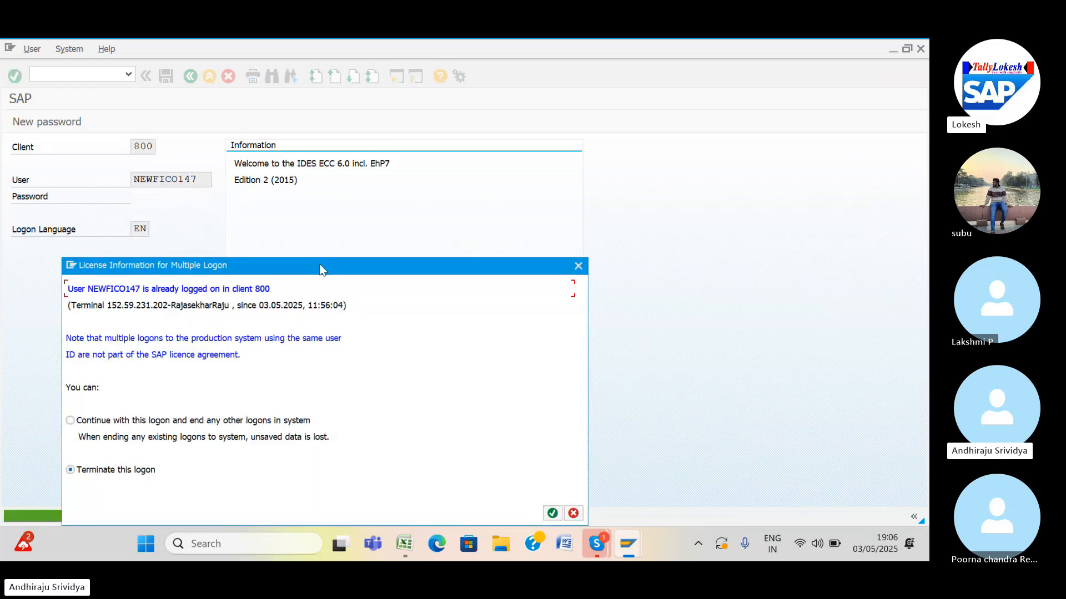
Continue with this logon, ending the other session, and dismiss the session-closed error.
left_click(70, 421)
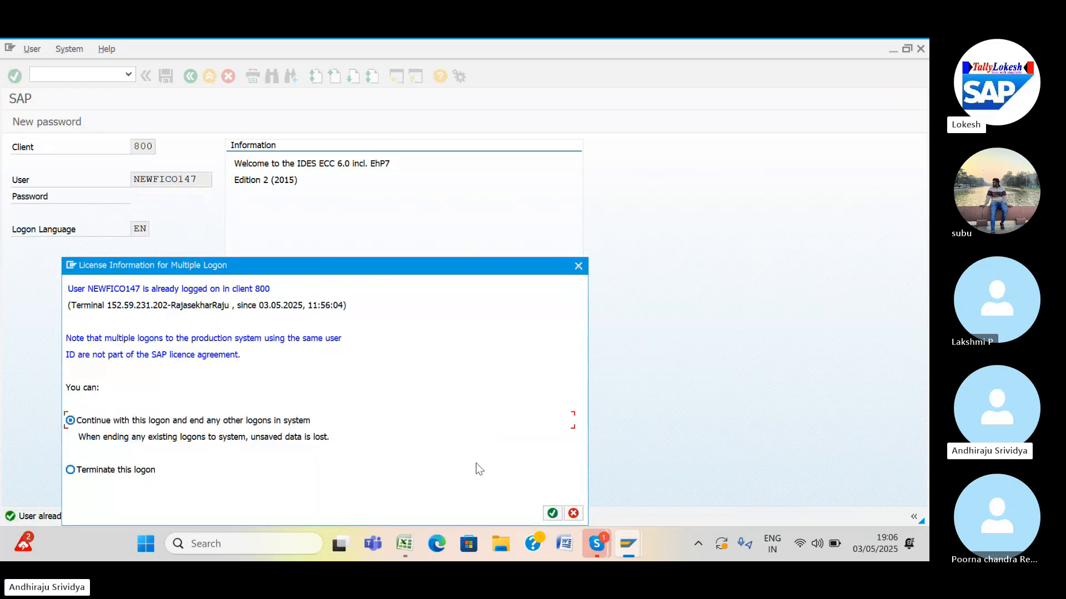
left_click(553, 513)
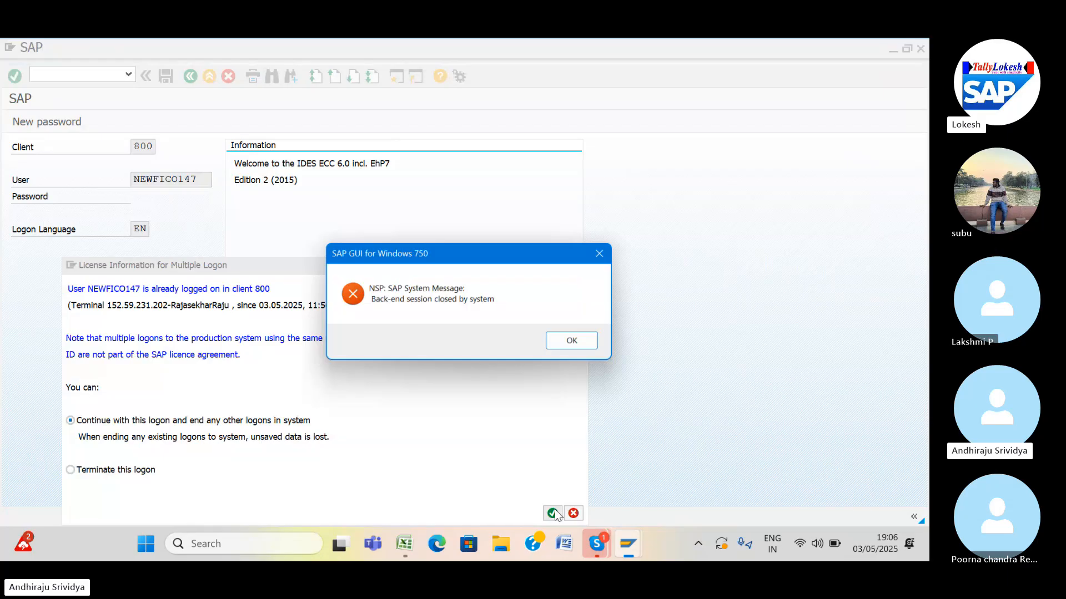
left_click(577, 342)
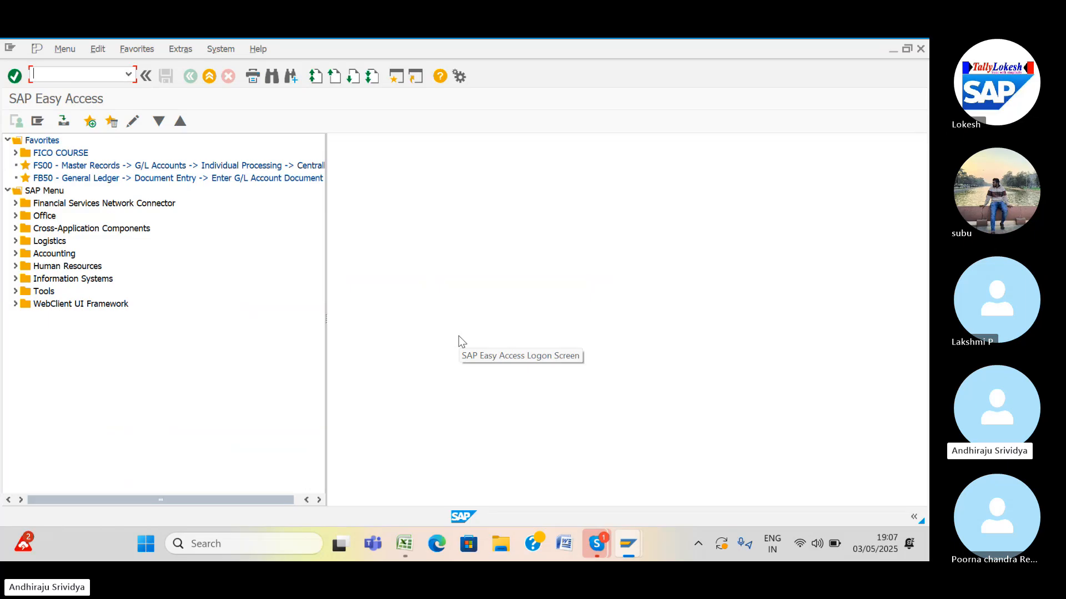
Run OBD2 and start a new customer account group entry.
type("ob")
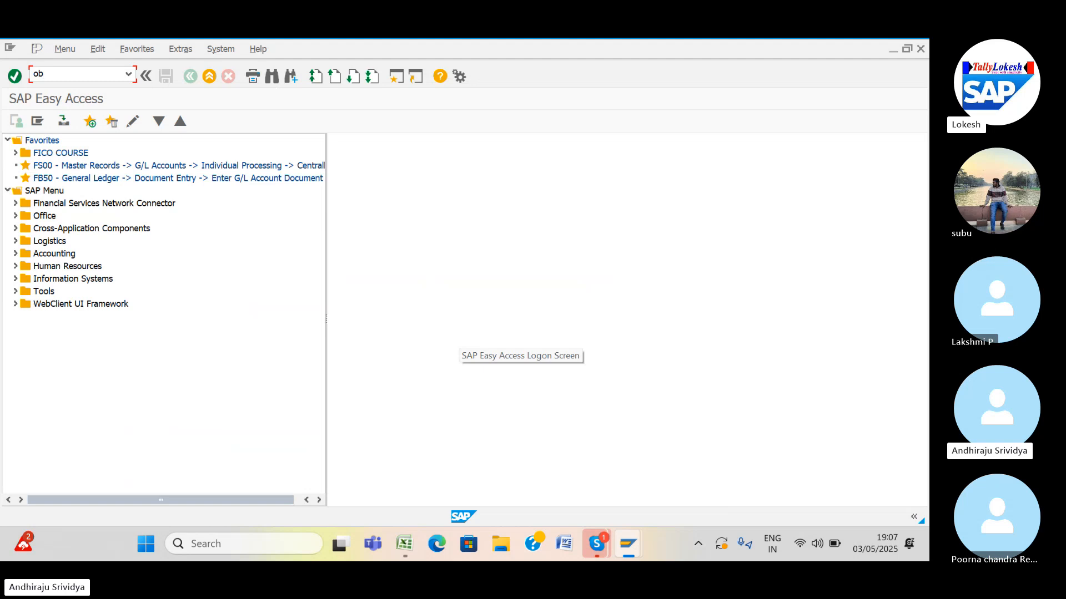
type("d5")
key("BackSpace")
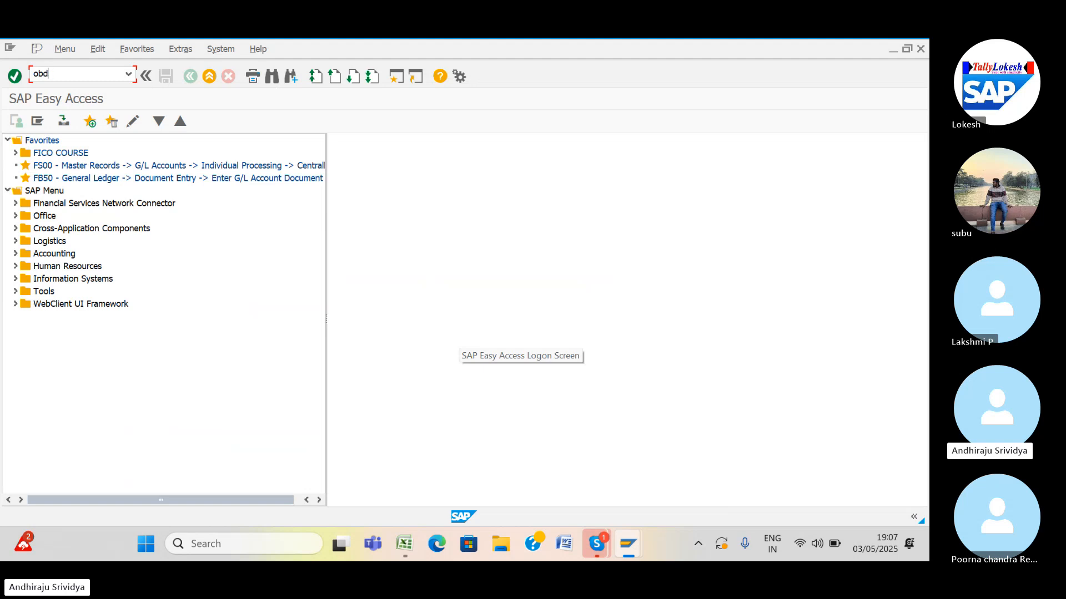
type("2")
key("Return")
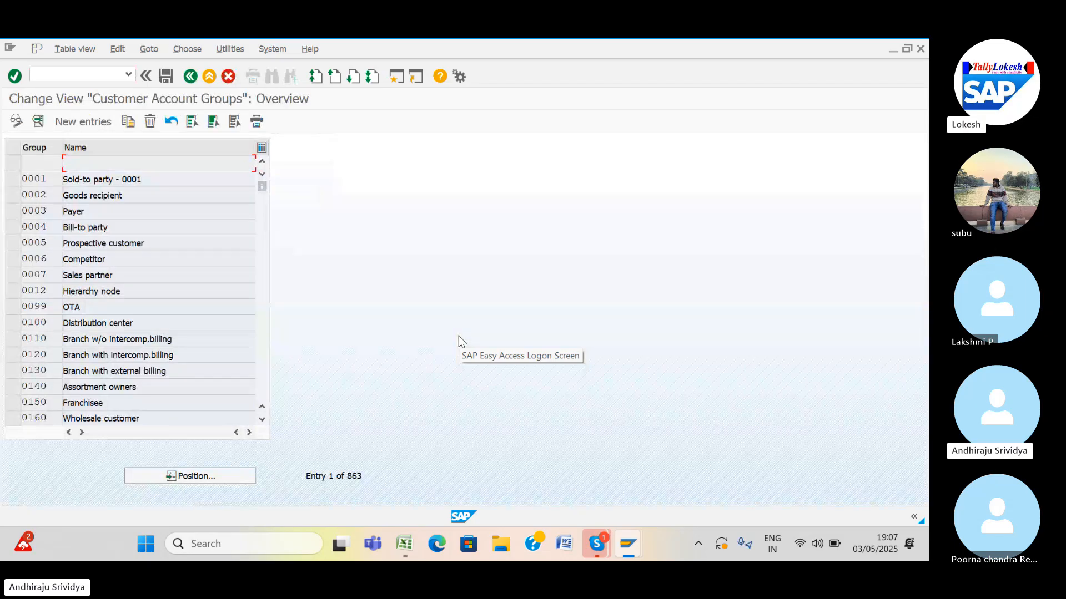
left_click(81, 121)
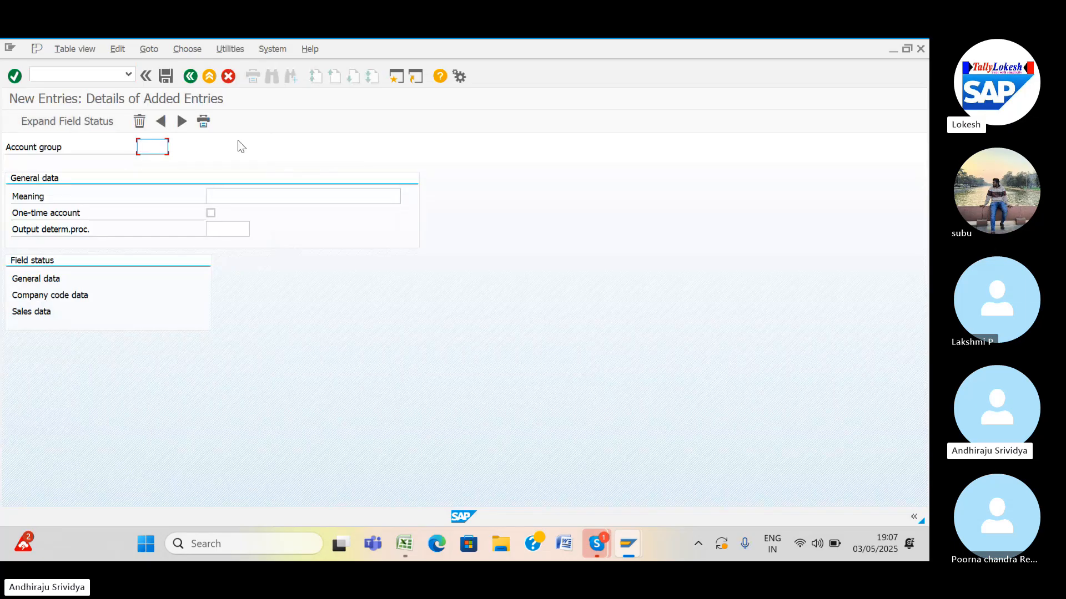
Enter account group SR44 and begin typing its Meaning.
type("sr42")
key("BackSpace")
key("BackSpace")
key("BackSpace")
key("BackSpace")
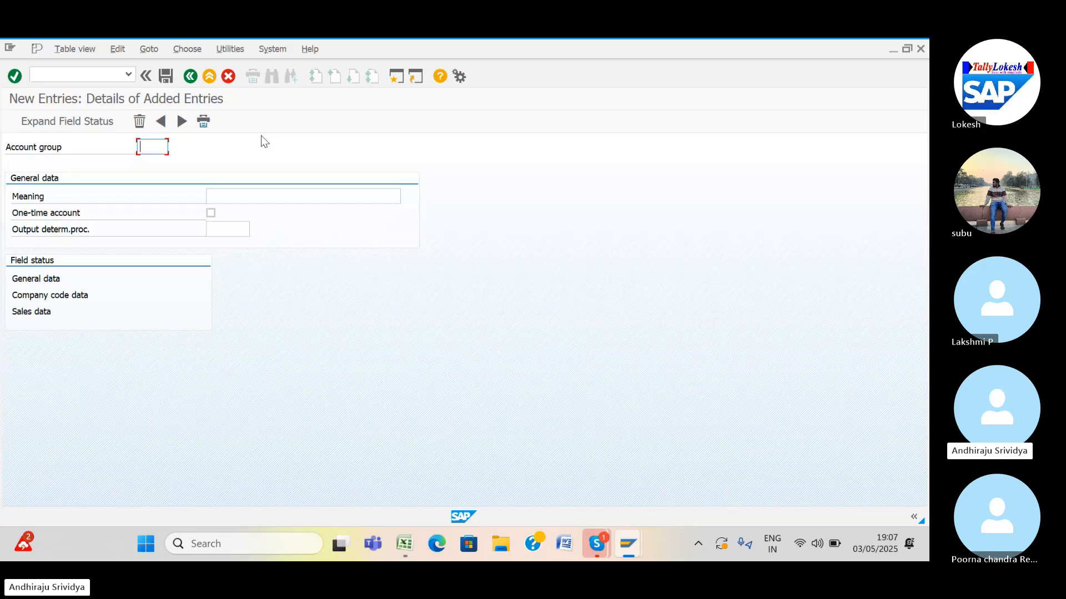
type("sr44")
left_click(220, 196)
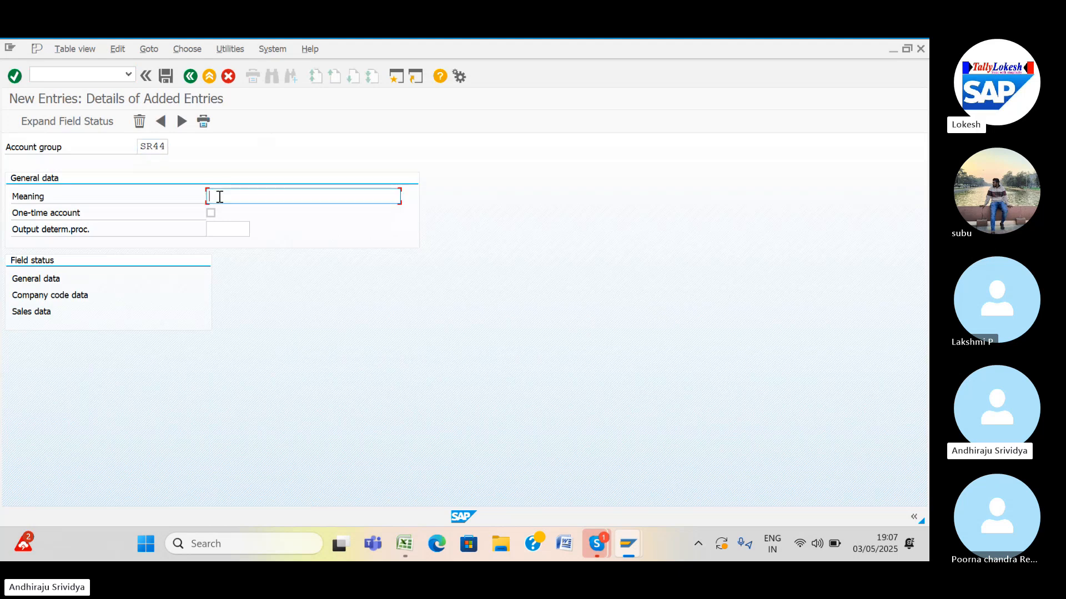
type("DC")
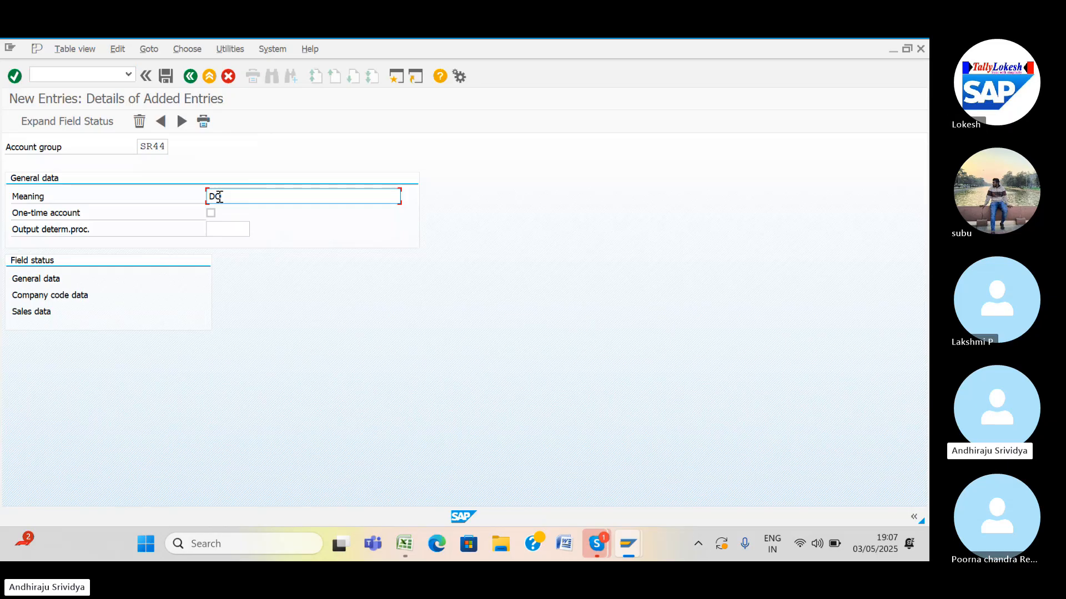
Copy the domestic customers accounting group description from Excel cell B4 and return to SAP.
mouse_move(400, 547)
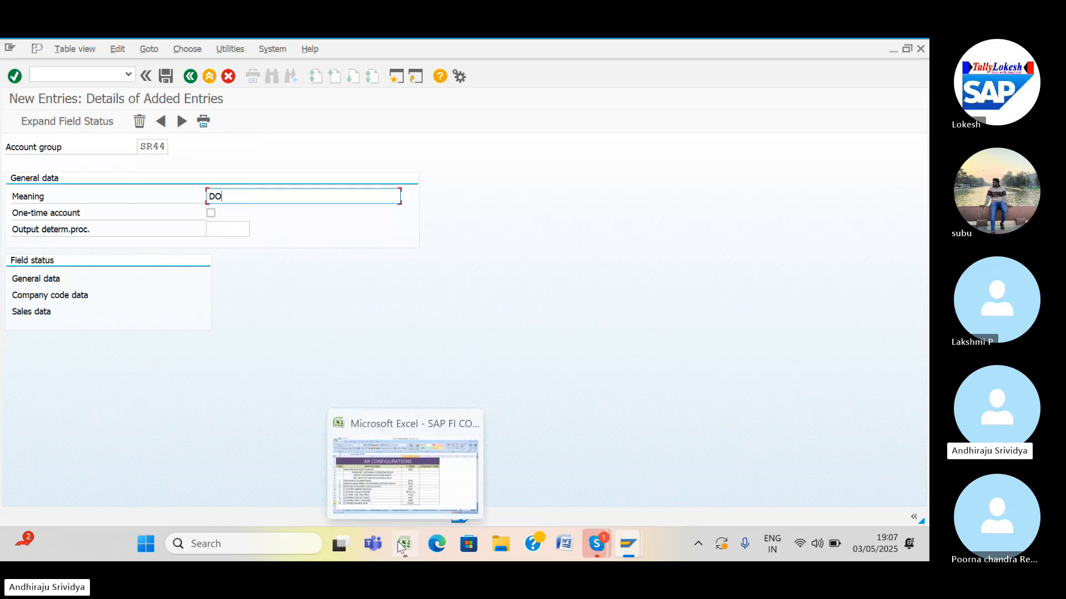
left_click(400, 547)
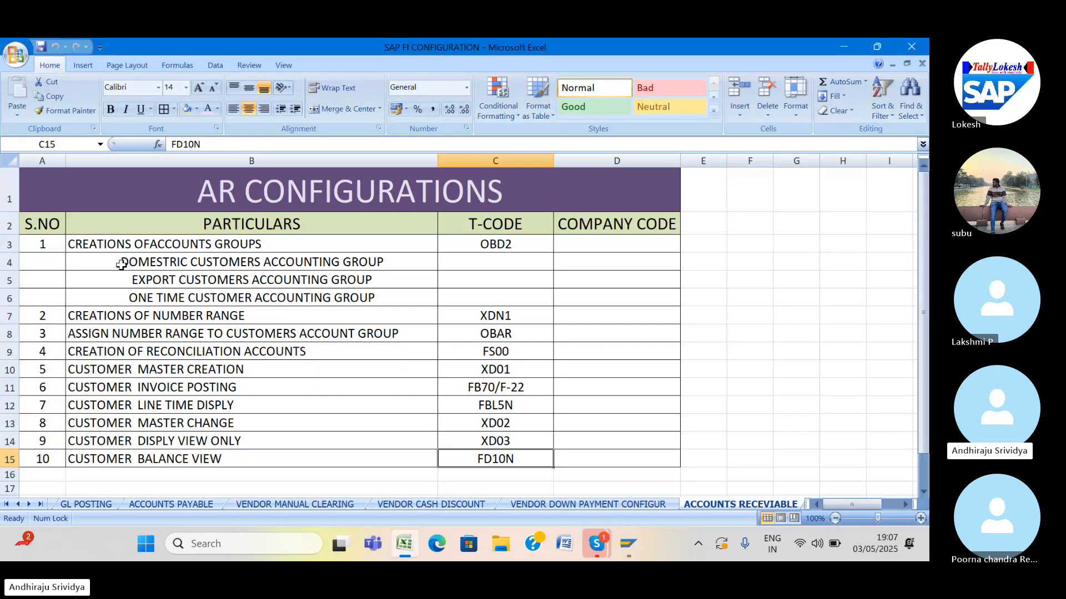
double_click(121, 263)
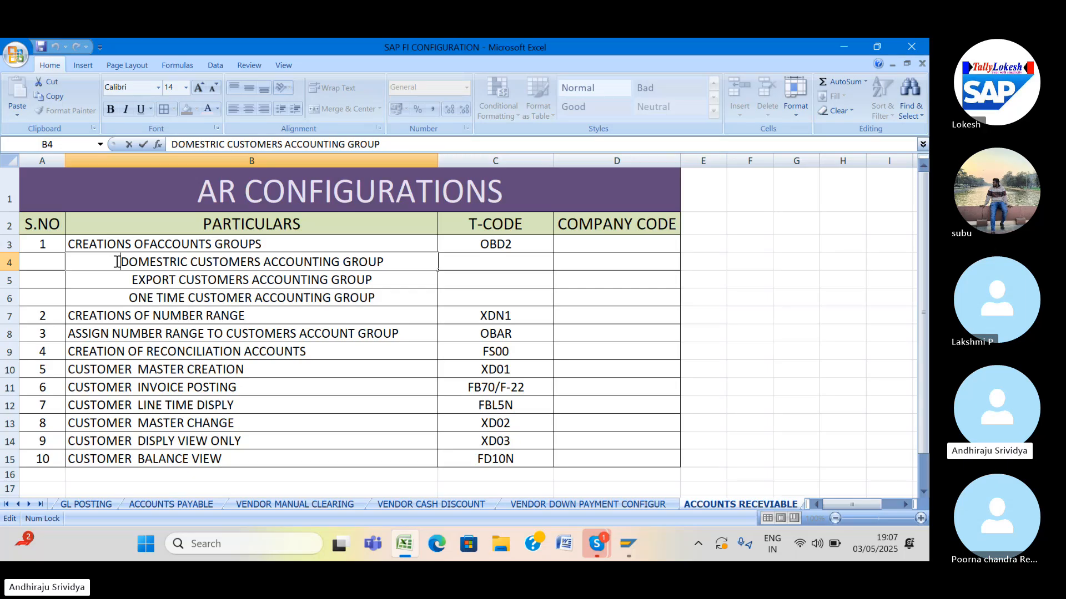
left_click_drag(117, 262, 467, 276)
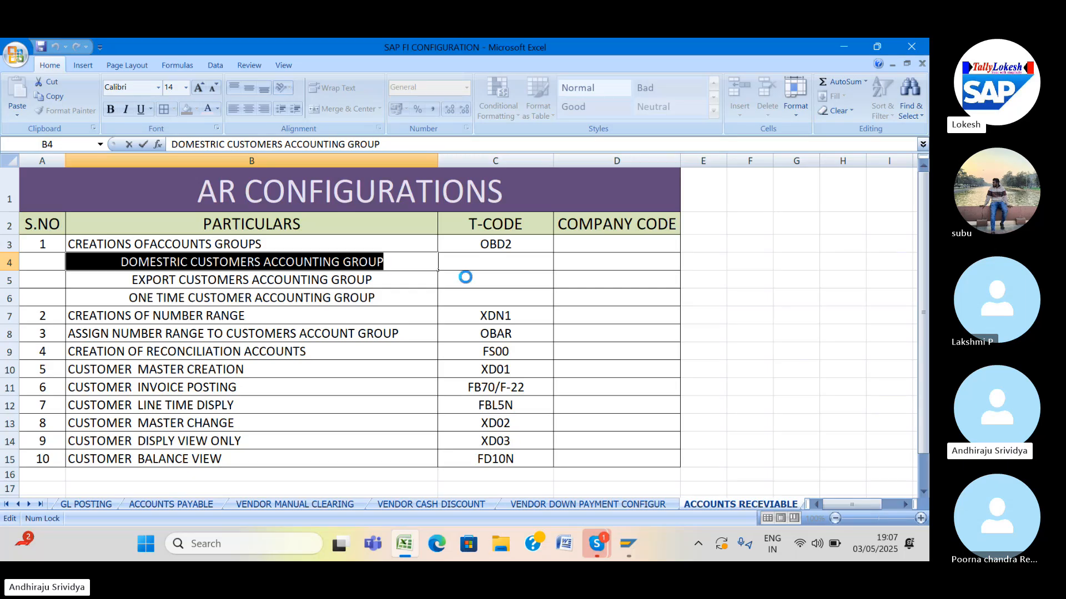
left_click(624, 557)
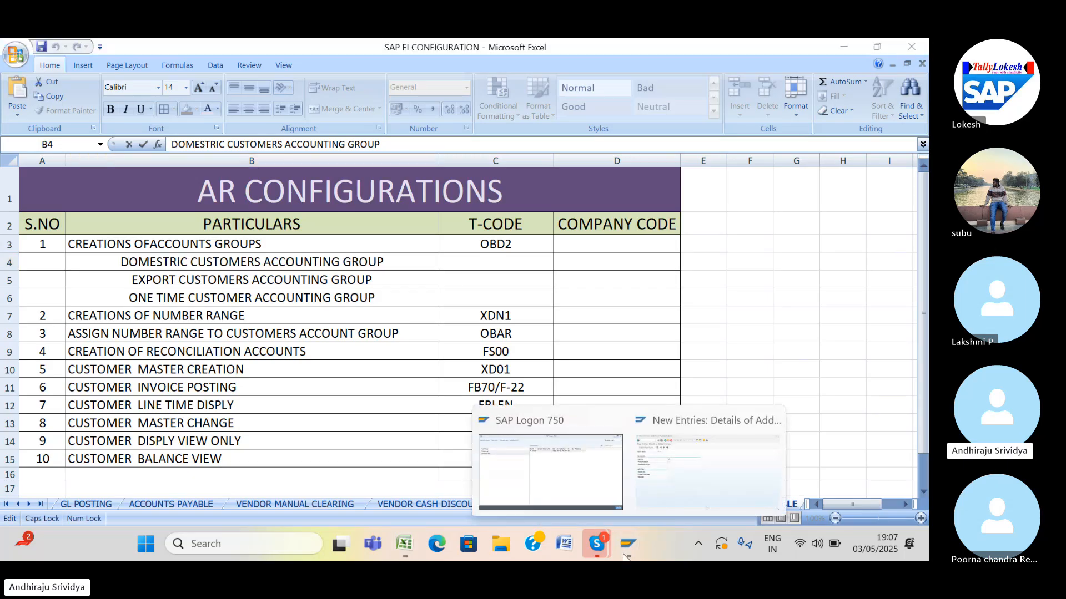
left_click(656, 480)
Replace the Meaning text with the pasted 'DOMESTIC CUSTOMERS ACCOUNTING', removing the stray prefix.
type("DOMESTRIC CUSTOMERS ACCOUNTI")
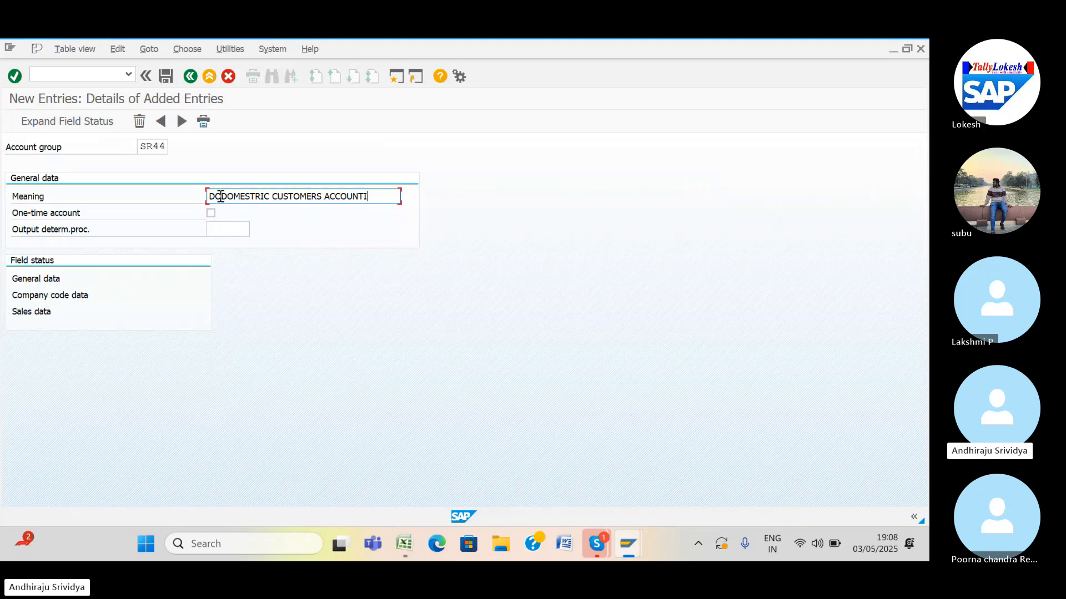
key("BackSpace")
key("BackSpace")
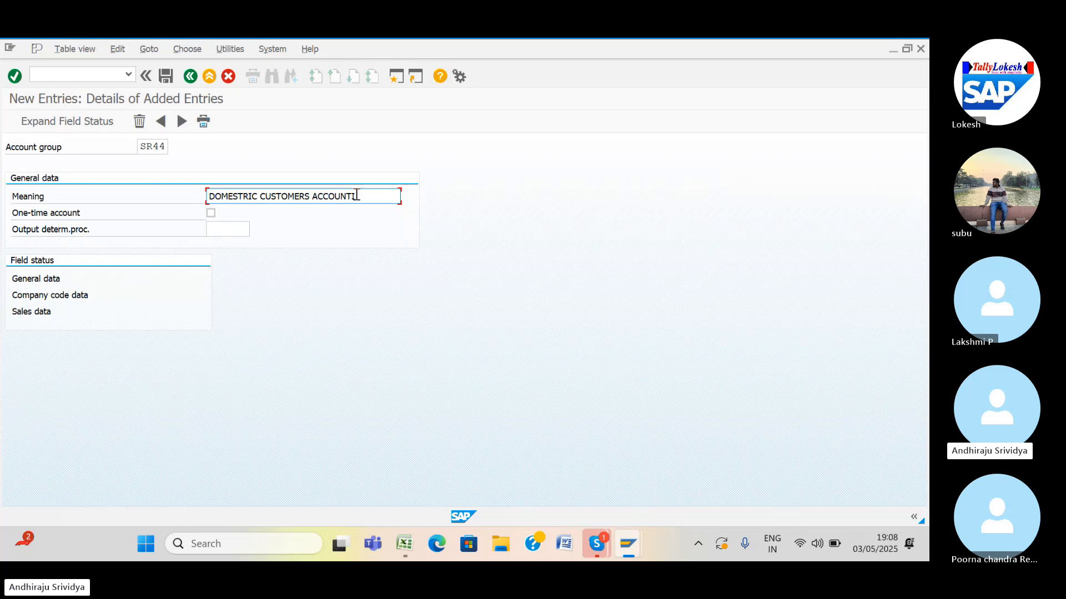
left_click_drag(355, 195, 102, 207)
key("BackSpace")
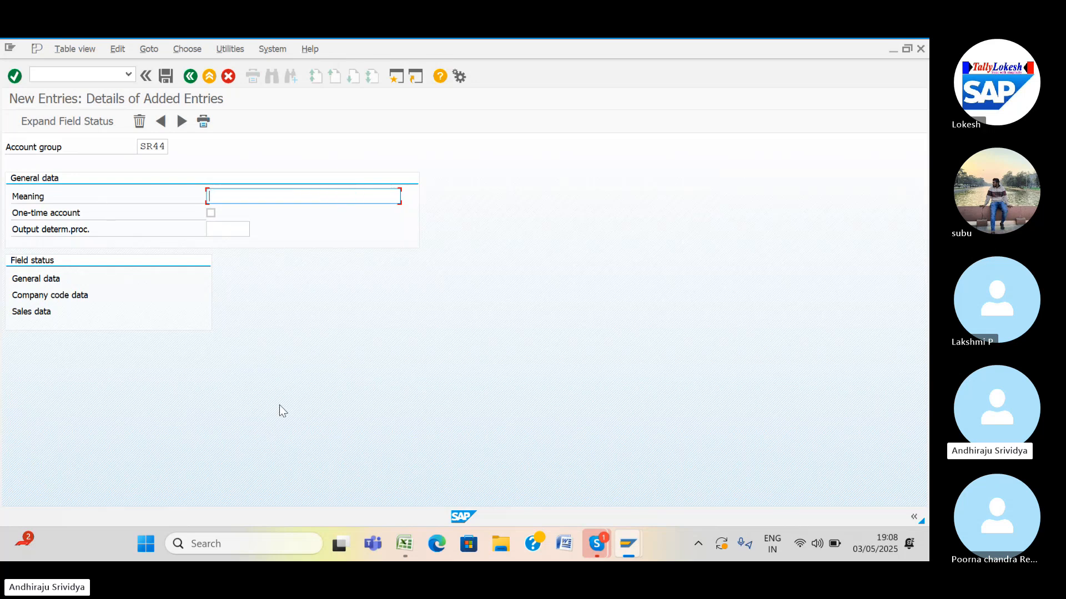
type("DOMESTRIC CUSTOMERS ACCOUNTING")
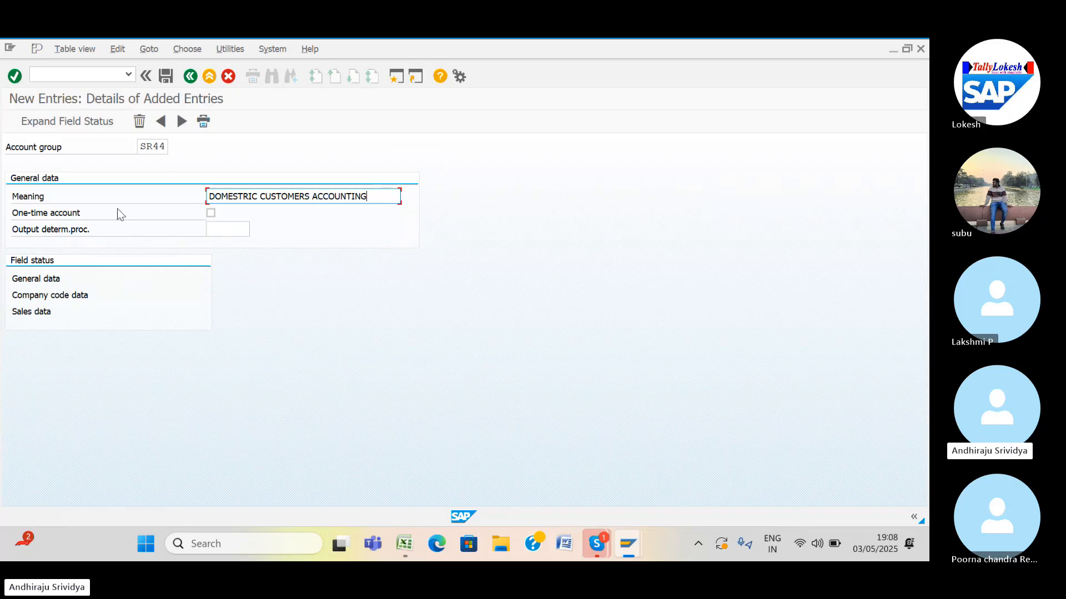
Save SR44 under a new customizing request 'ACCOUNTS RECEVIABLES CONFIGURATIONS FOR SR41'.
left_click(162, 78)
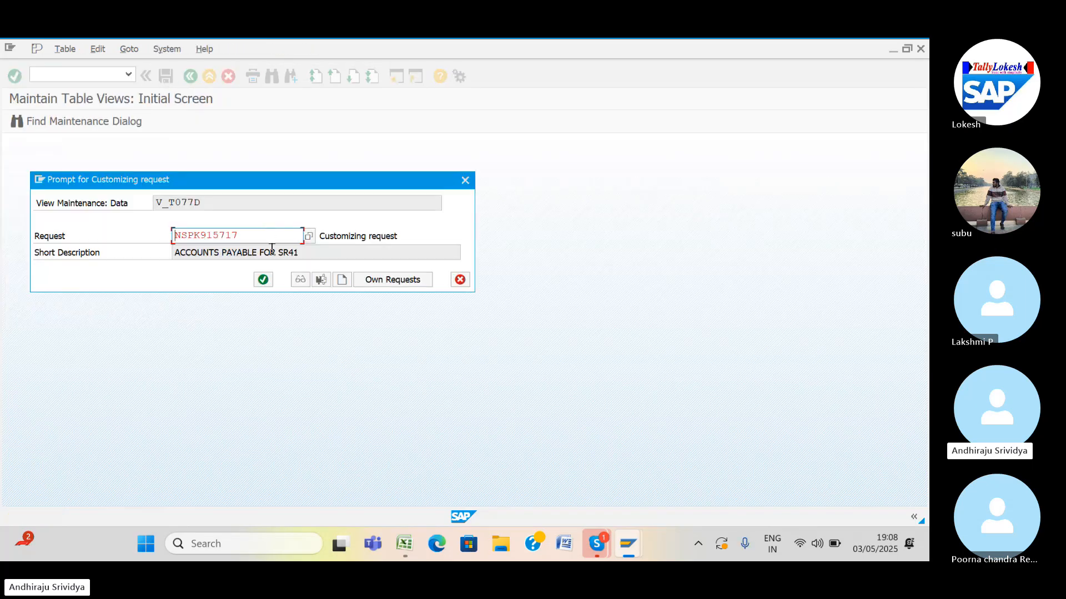
left_click(340, 285)
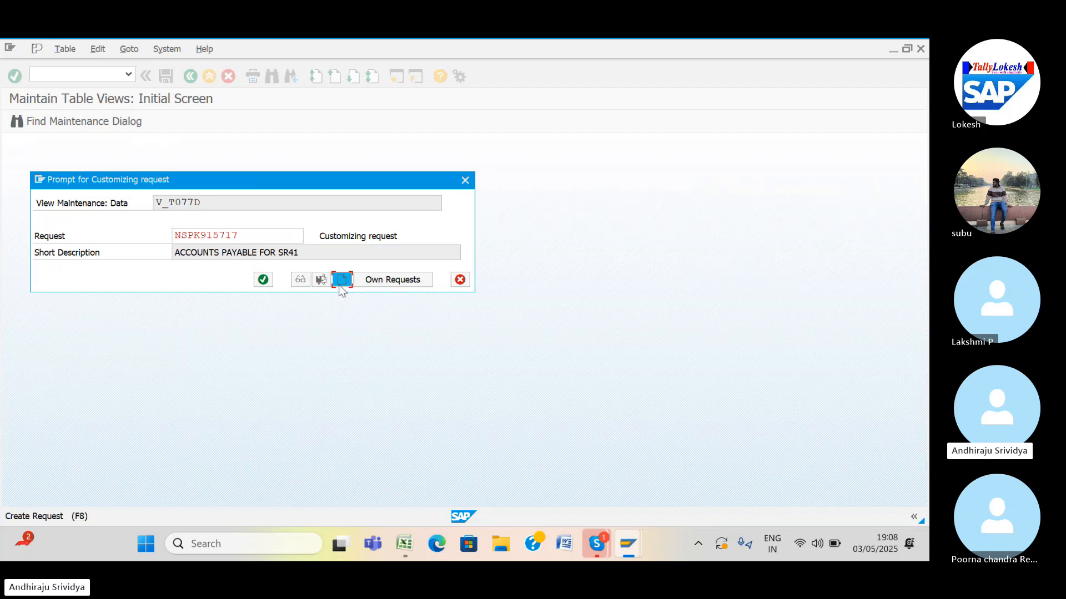
type("ACC")
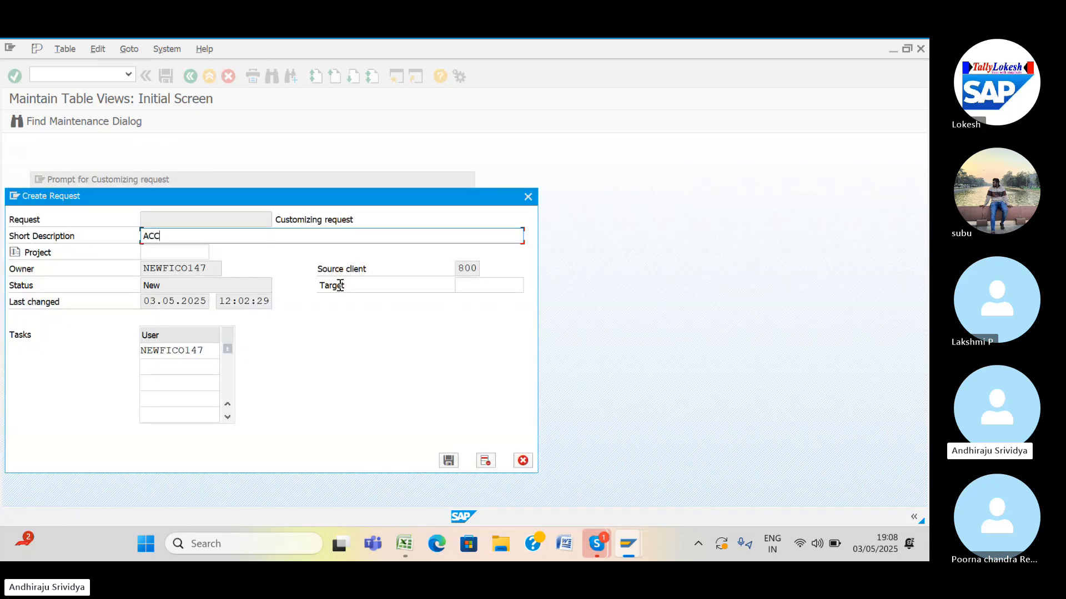
type("OUNTS RECEVIABLE")
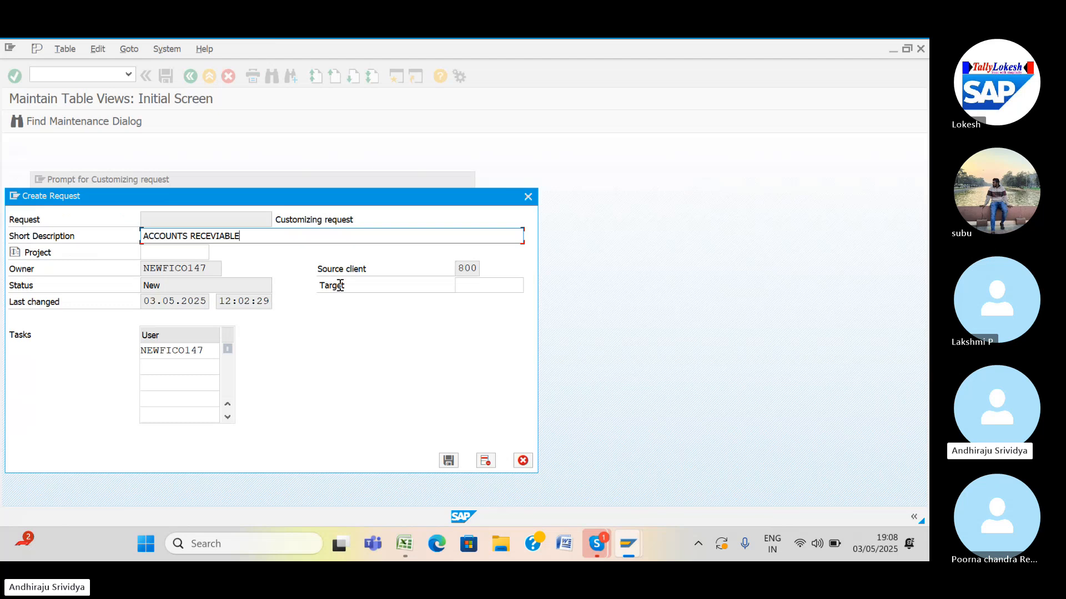
type("S CONFIGURATIONS")
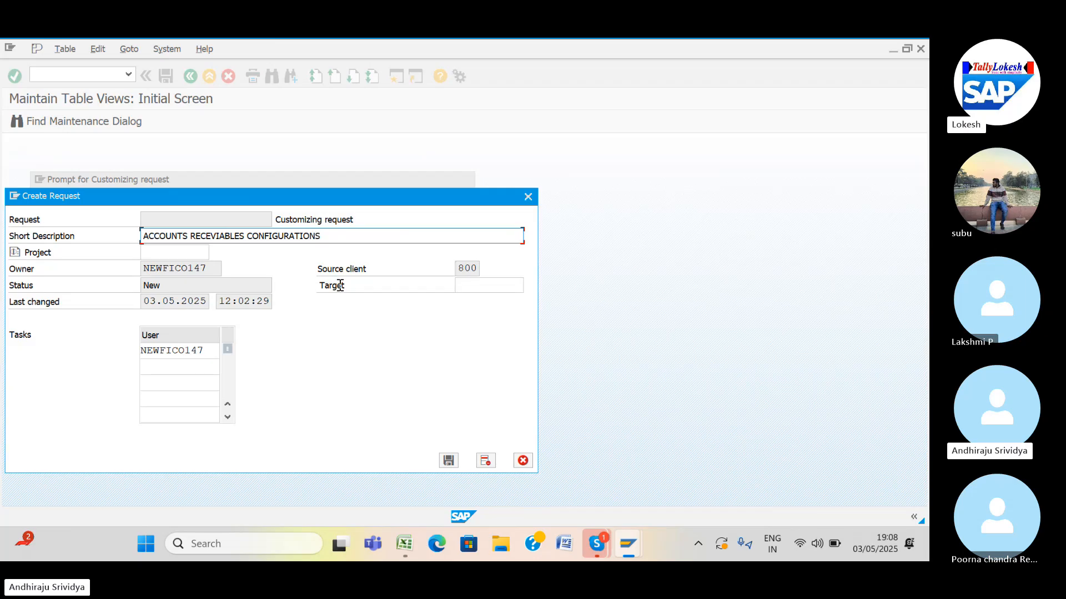
type(" FOR")
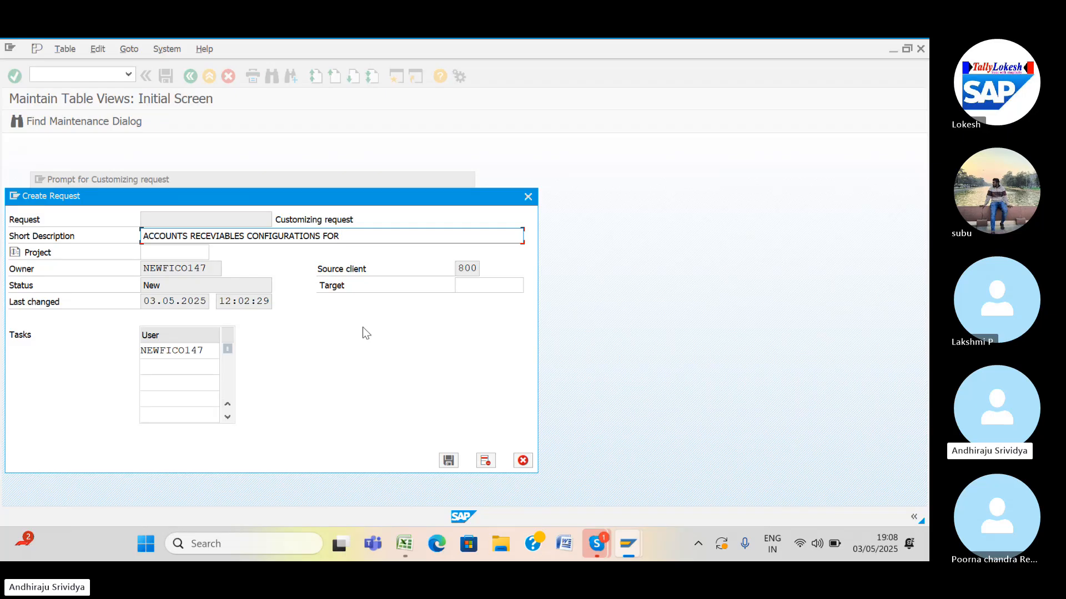
type(" SR41")
left_click(447, 460)
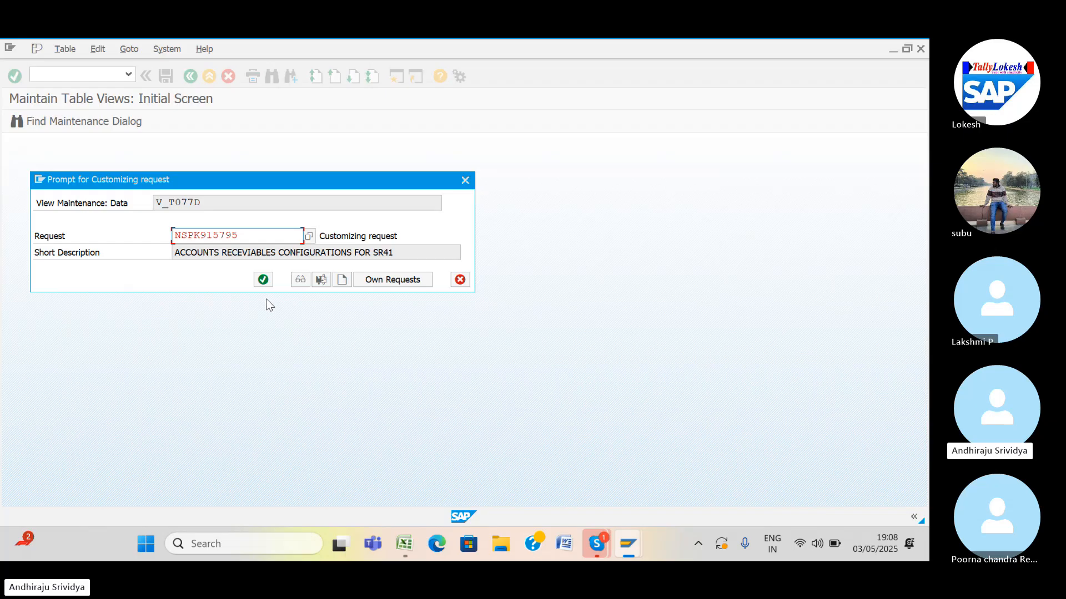
left_click(261, 284)
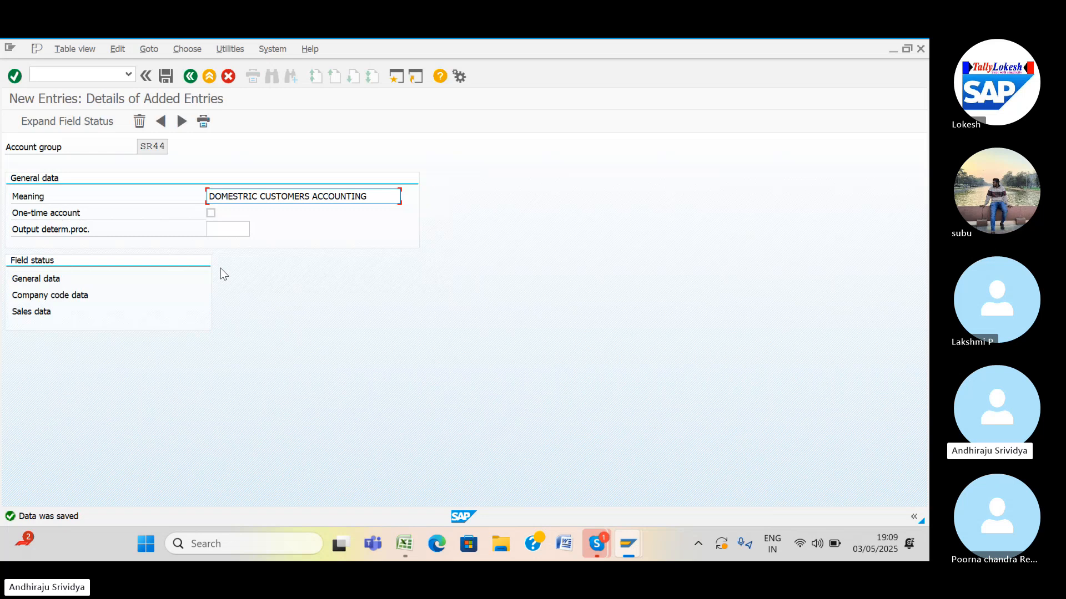
Add a new account group entry SR45 and place the cursor in its Meaning field.
left_click(182, 121)
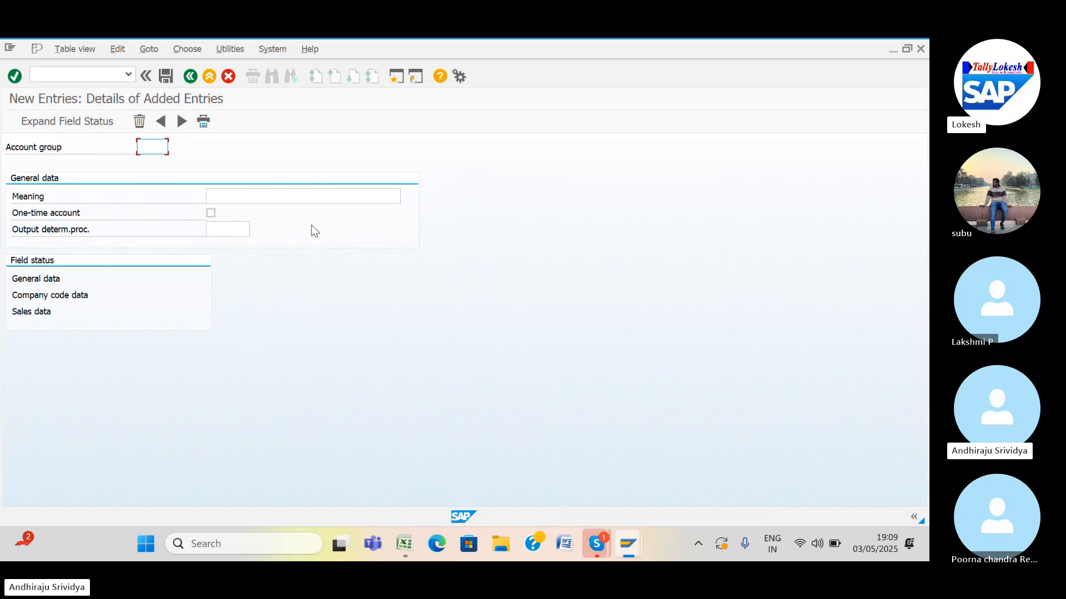
type("SR45")
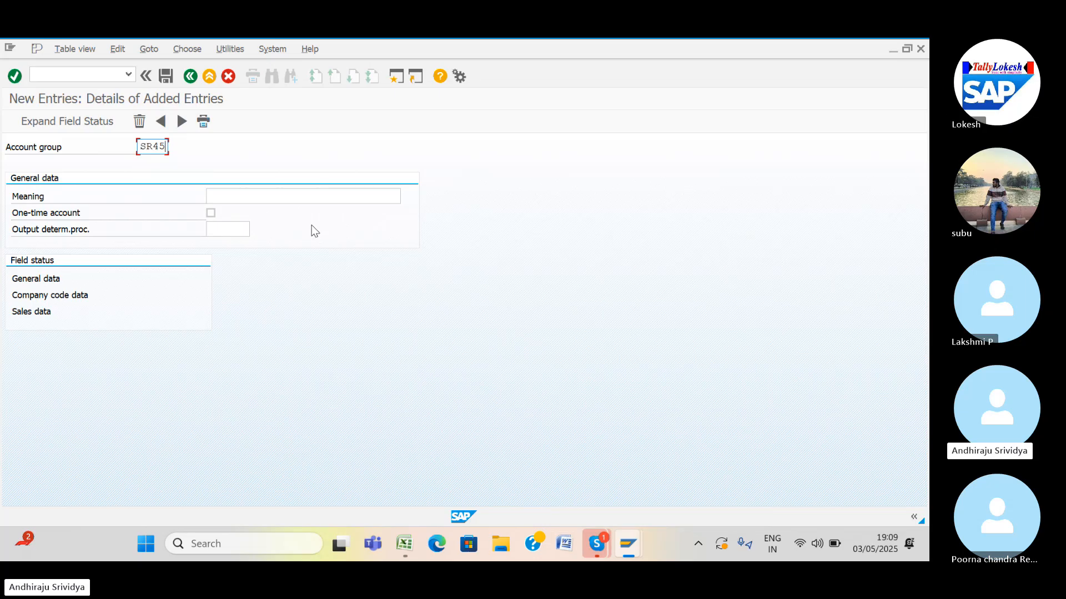
left_click(273, 196)
type("E")
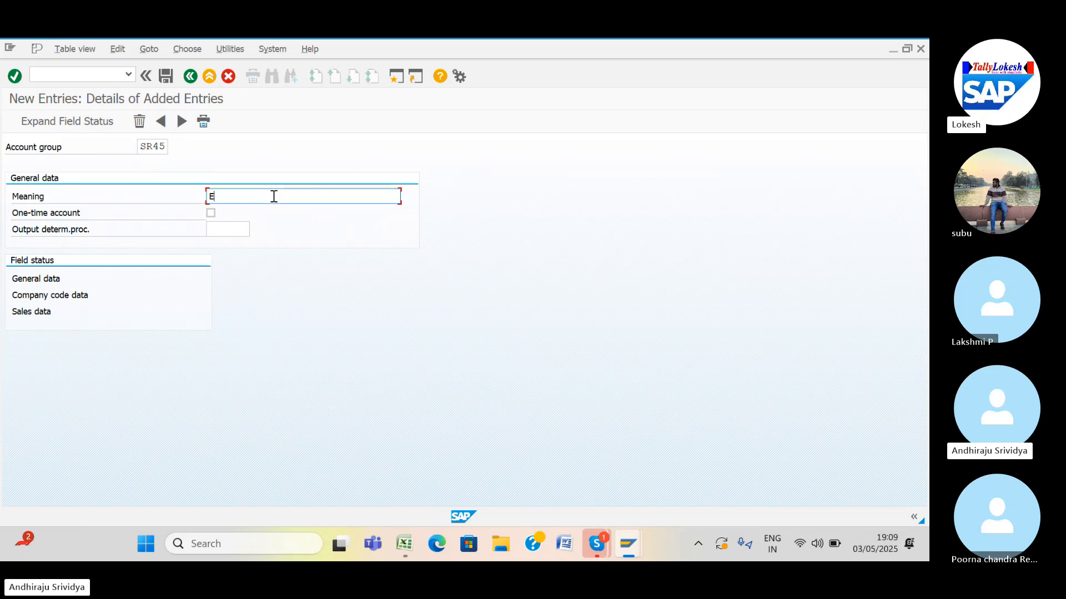
key("BackSpace")
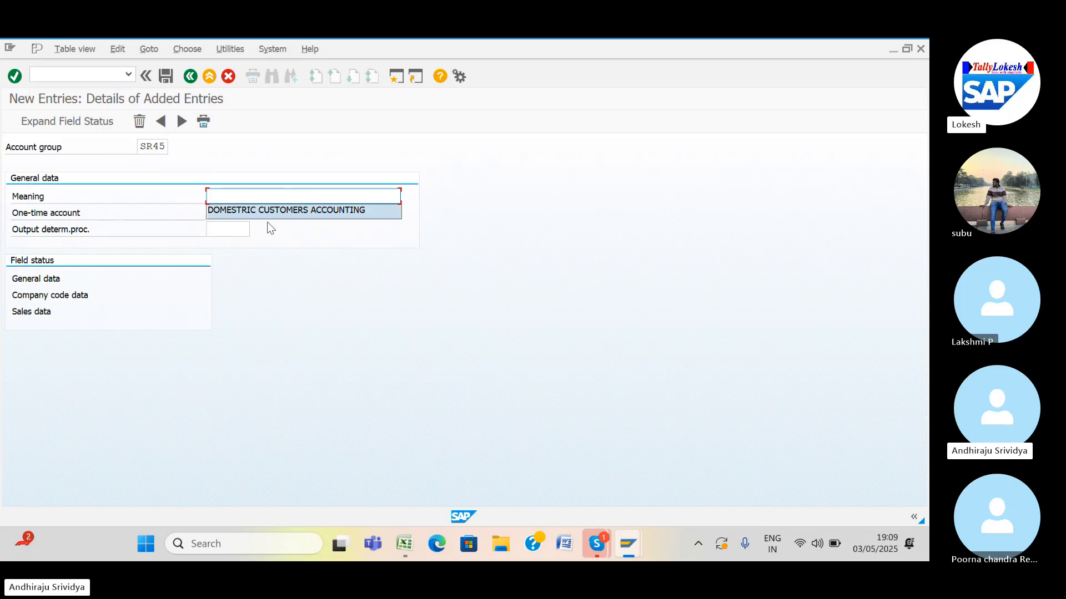
Copy the export customers group description from Excel cell B5 and return to SAP.
mouse_move(402, 550)
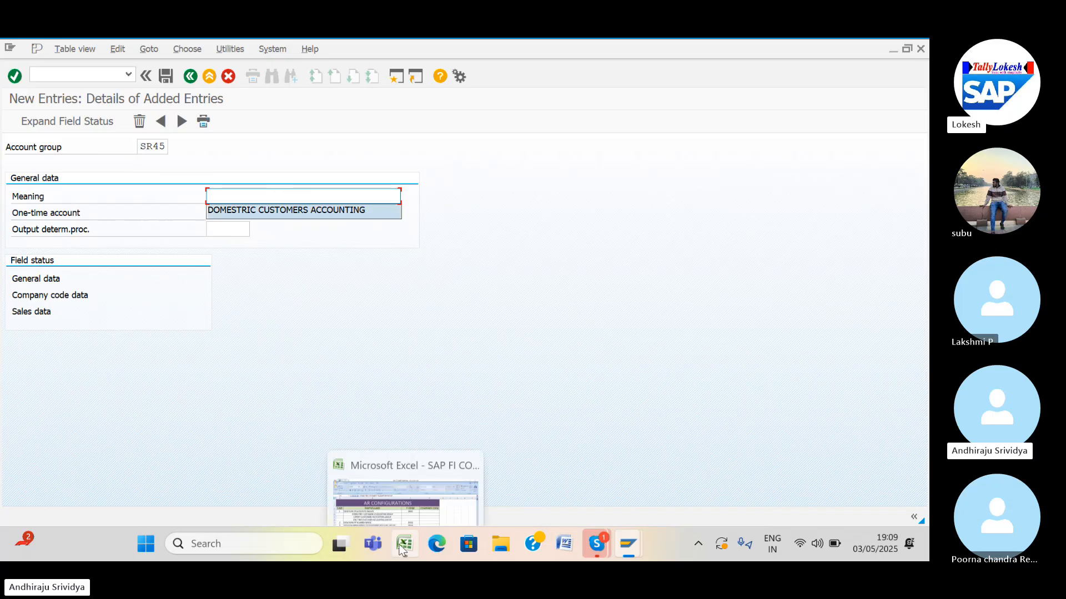
left_click(402, 509)
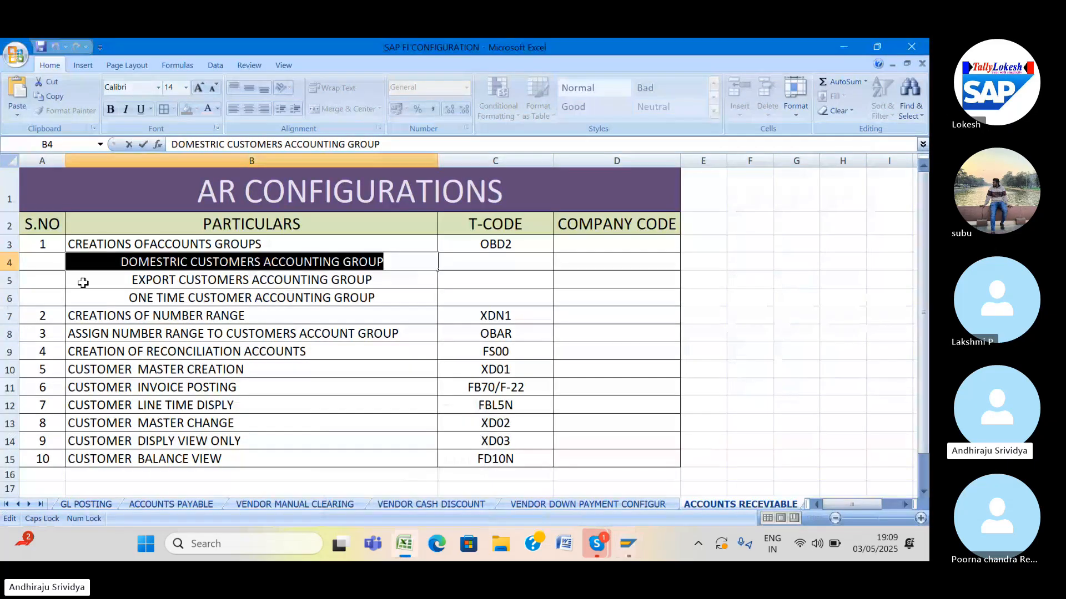
left_click(149, 281)
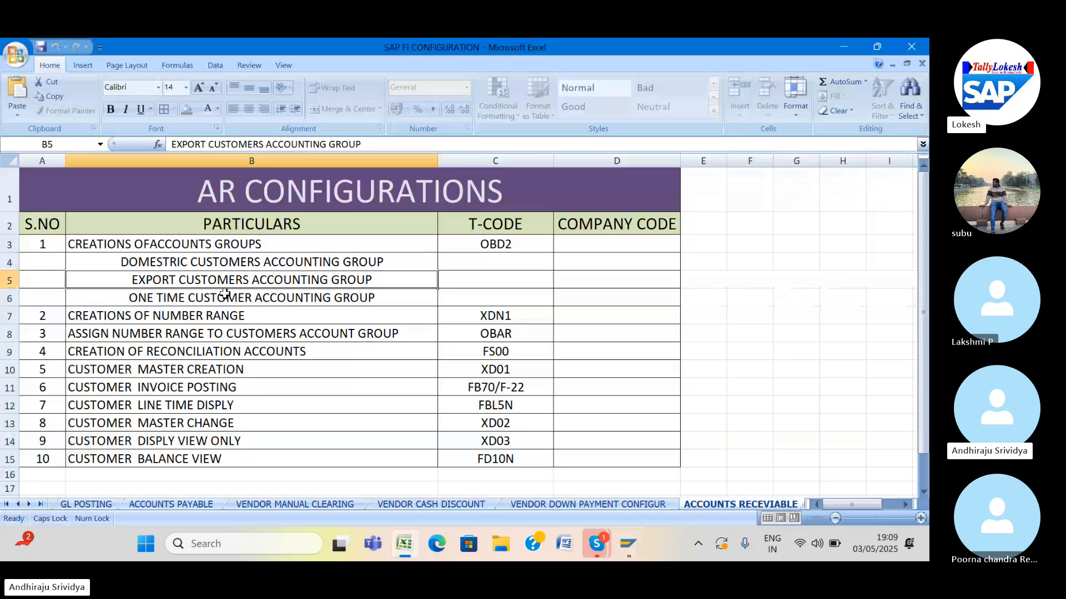
double_click(124, 283)
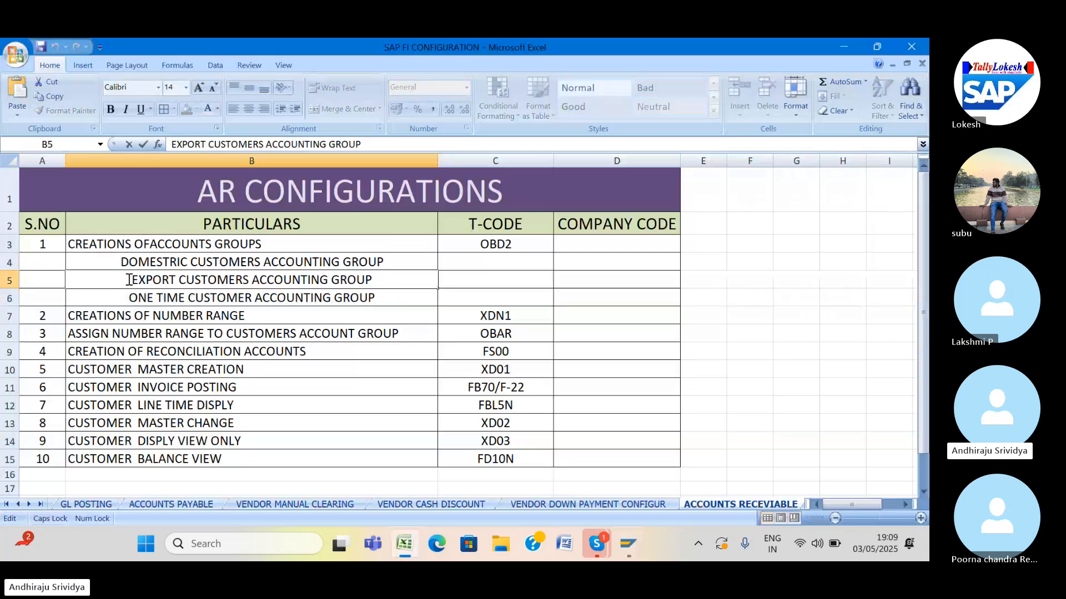
left_click_drag(126, 280, 383, 279)
key("ctrl+c")
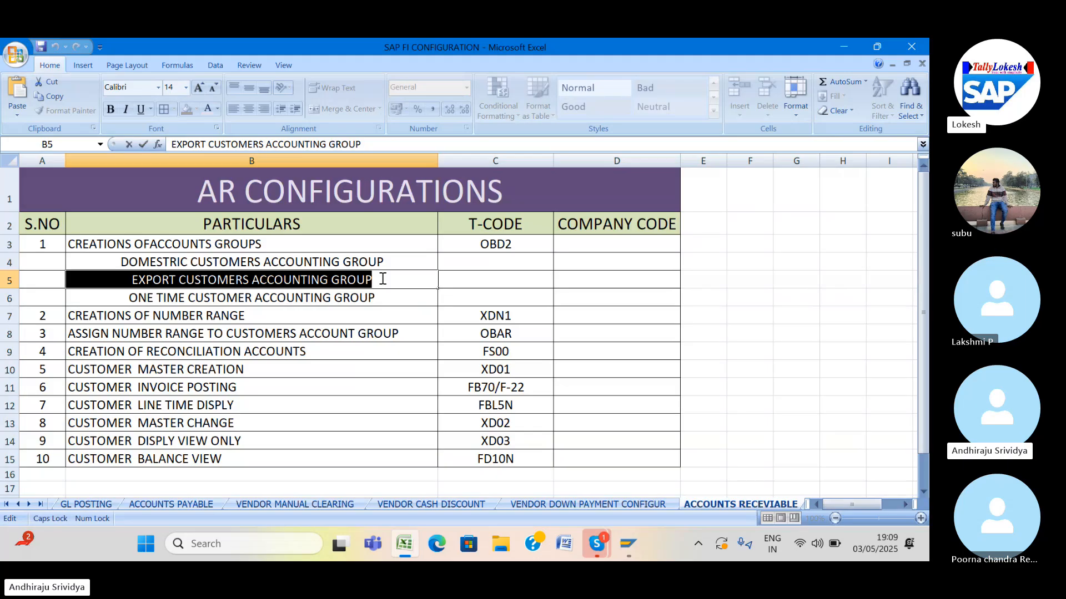
left_click(630, 538)
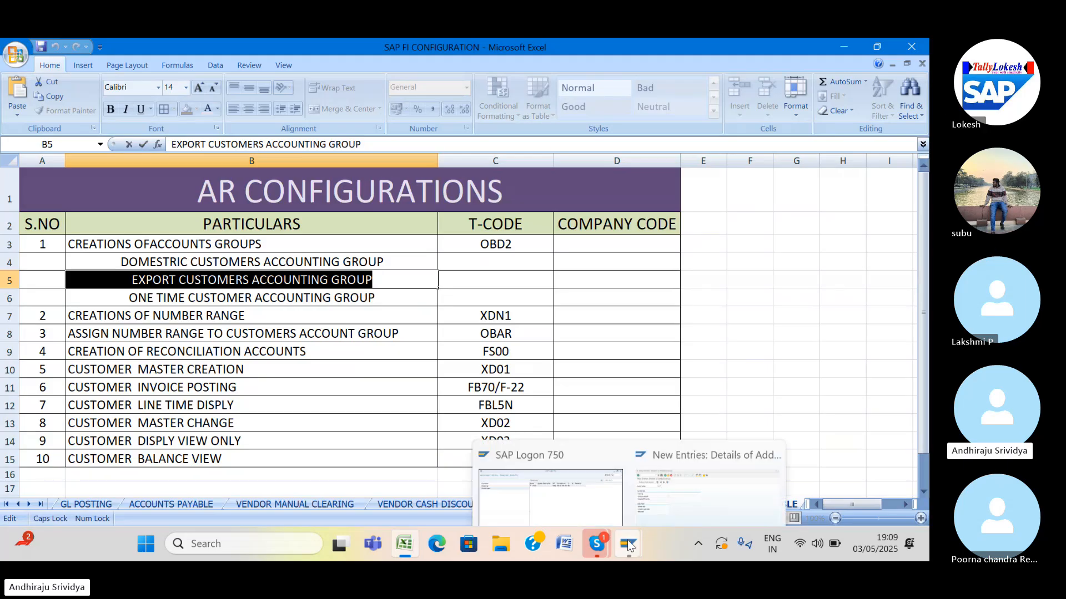
left_click(674, 478)
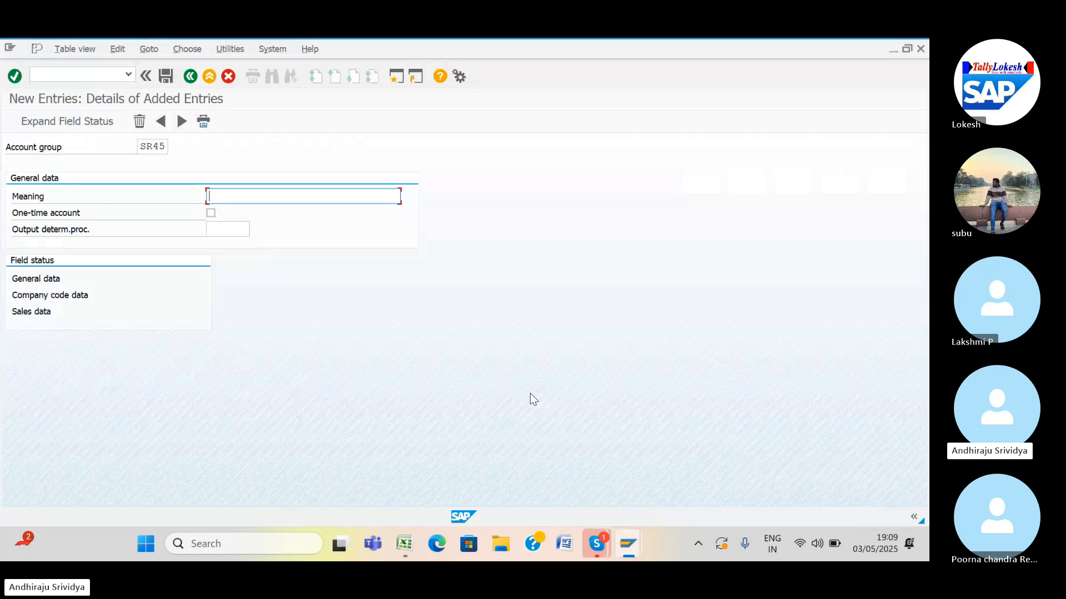
Paste the Meaning as 'EXPORT CUSTOMERS ACCOUNTING' and save SR45.
key("ctrl+v")
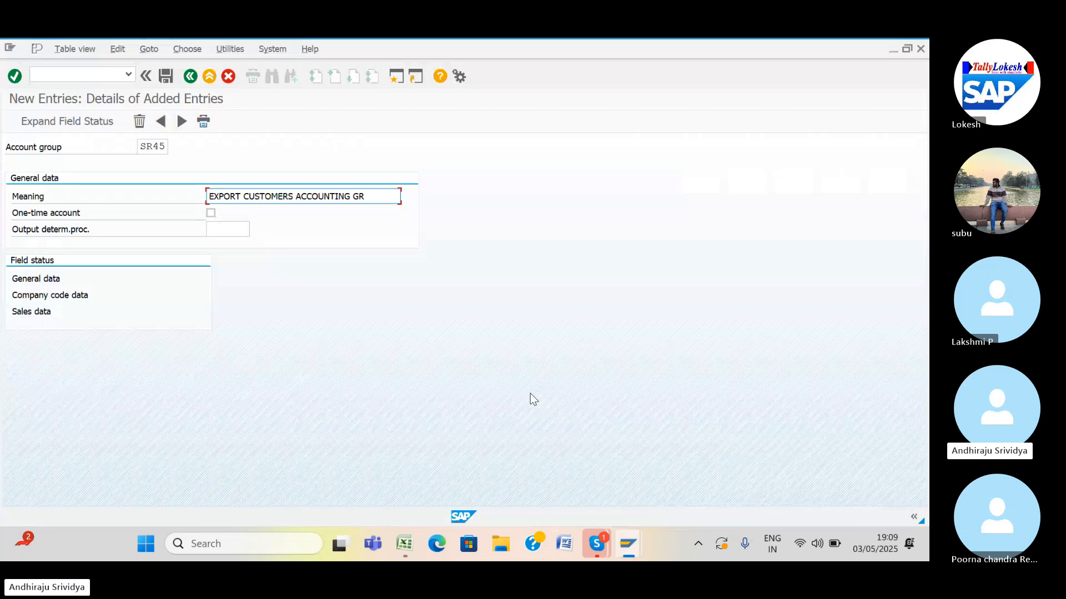
key("BackSpace")
key("BackSpace")
left_click(165, 77)
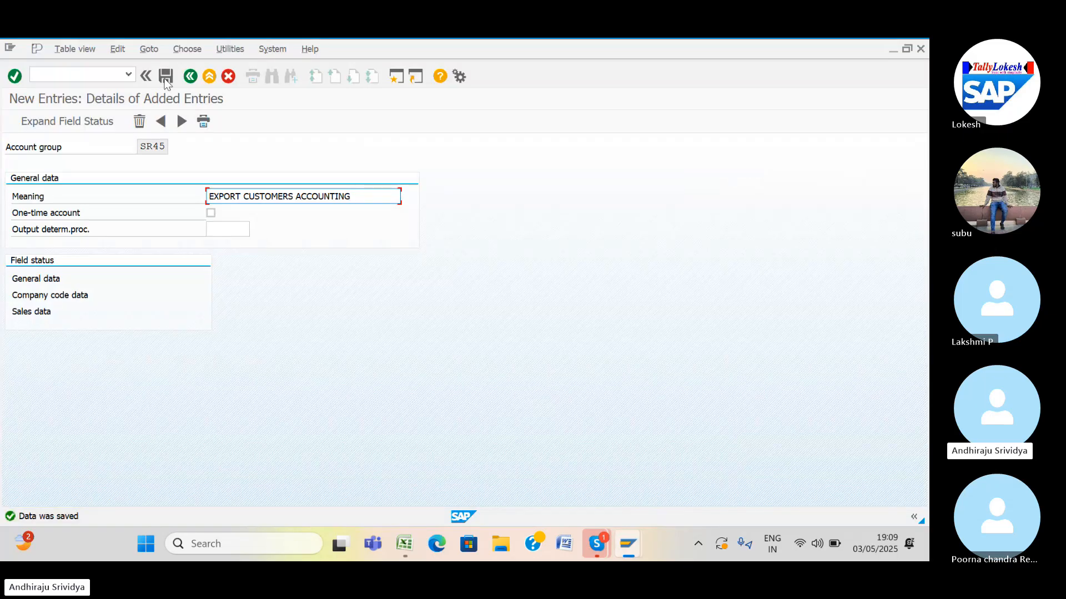
Start a new account group entry SR46 and copy the one-time customer group description from Excel.
left_click(182, 122)
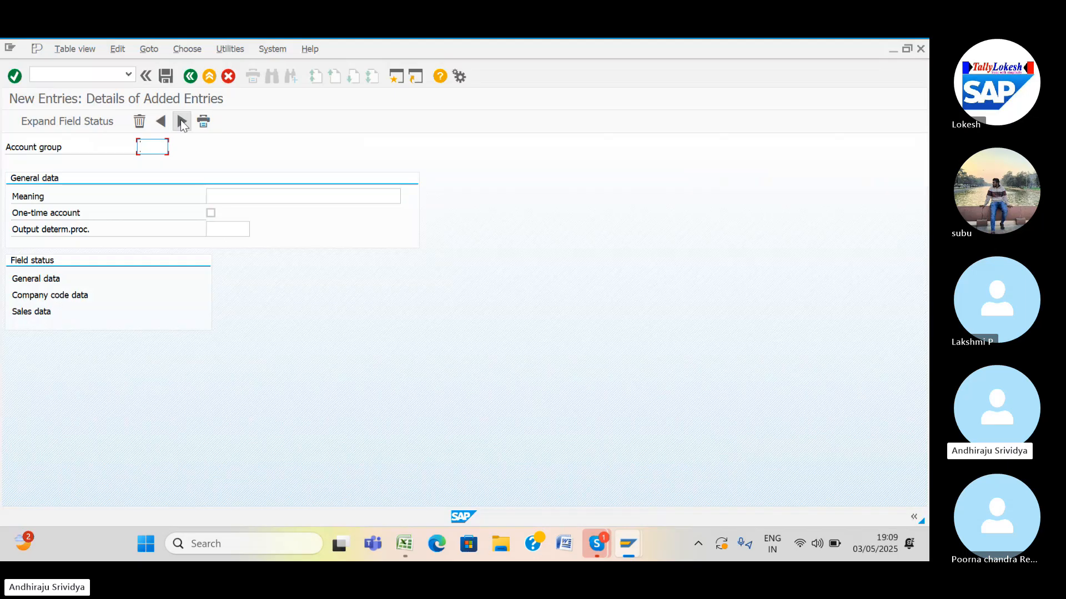
type("SR46")
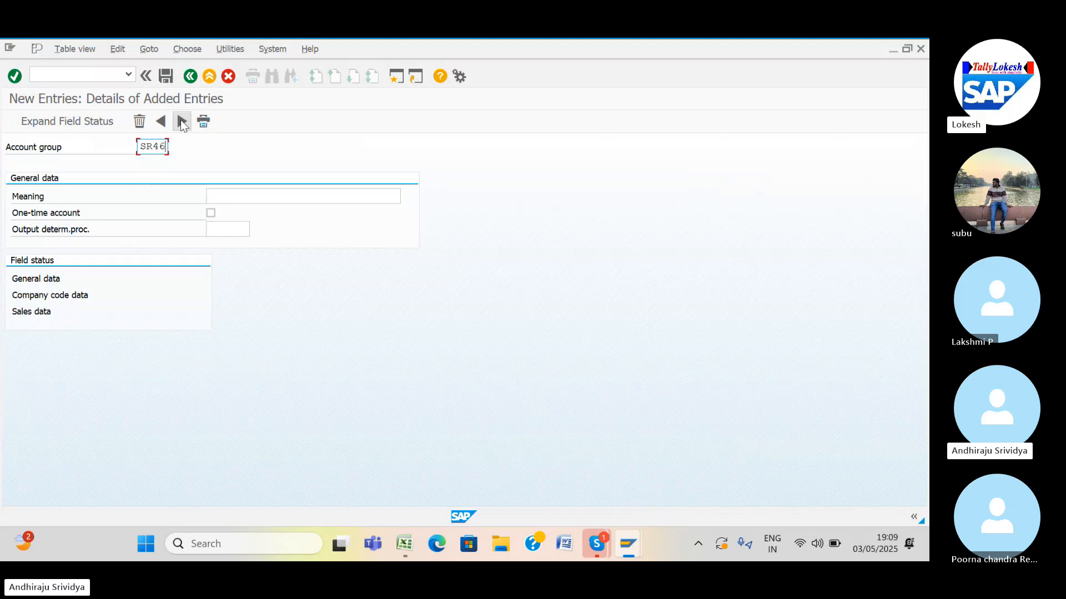
left_click(404, 544)
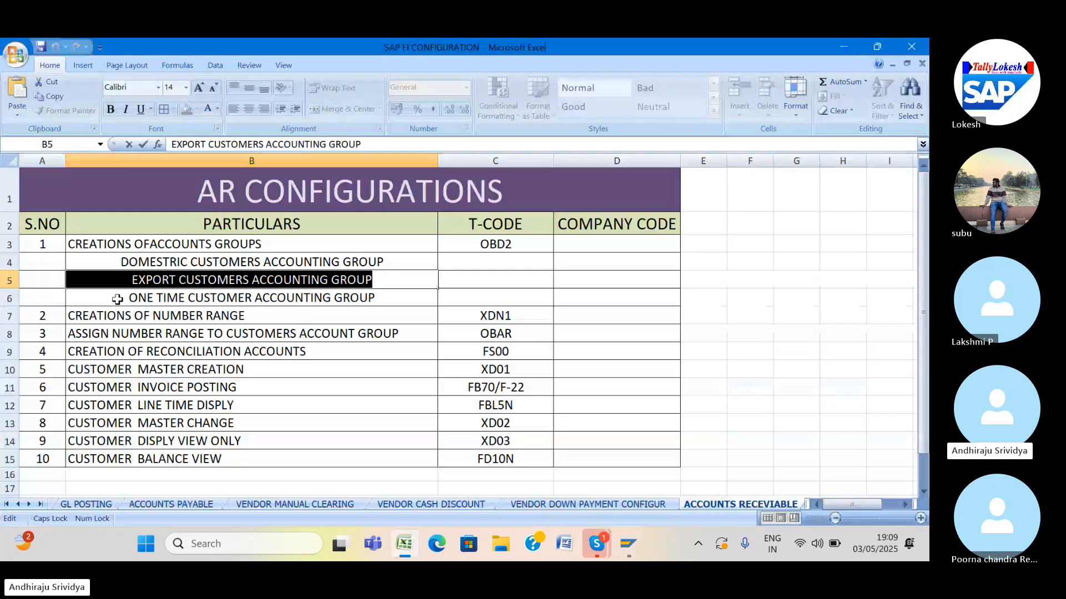
left_click(117, 300)
key("ctrl+c")
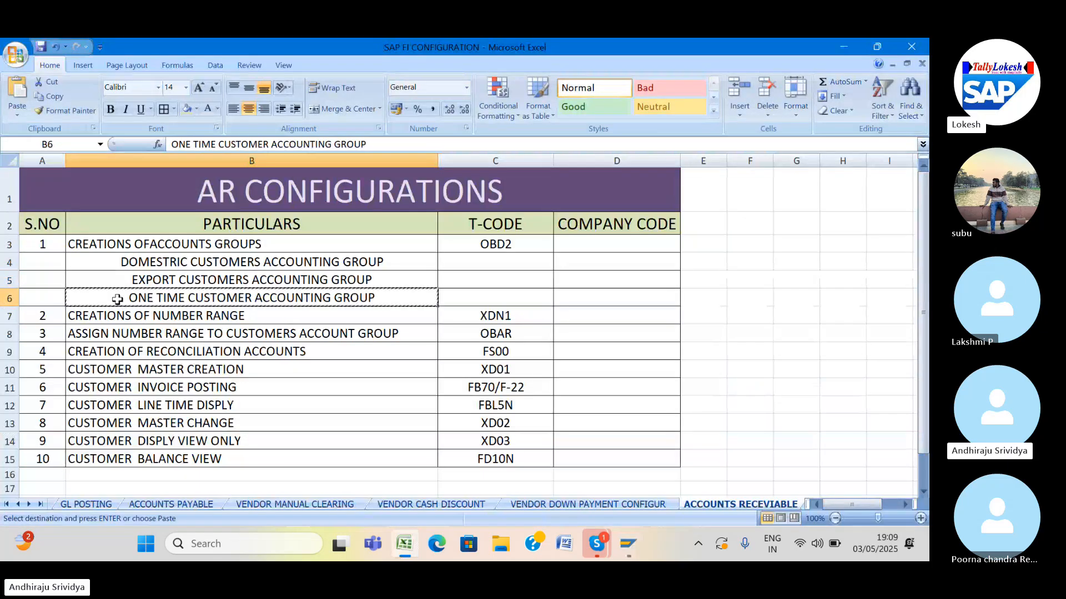
Paste 'ONE TIME CUSTOMER ACCOUNTING G' into SR46's Meaning and save the entry.
mouse_move(625, 548)
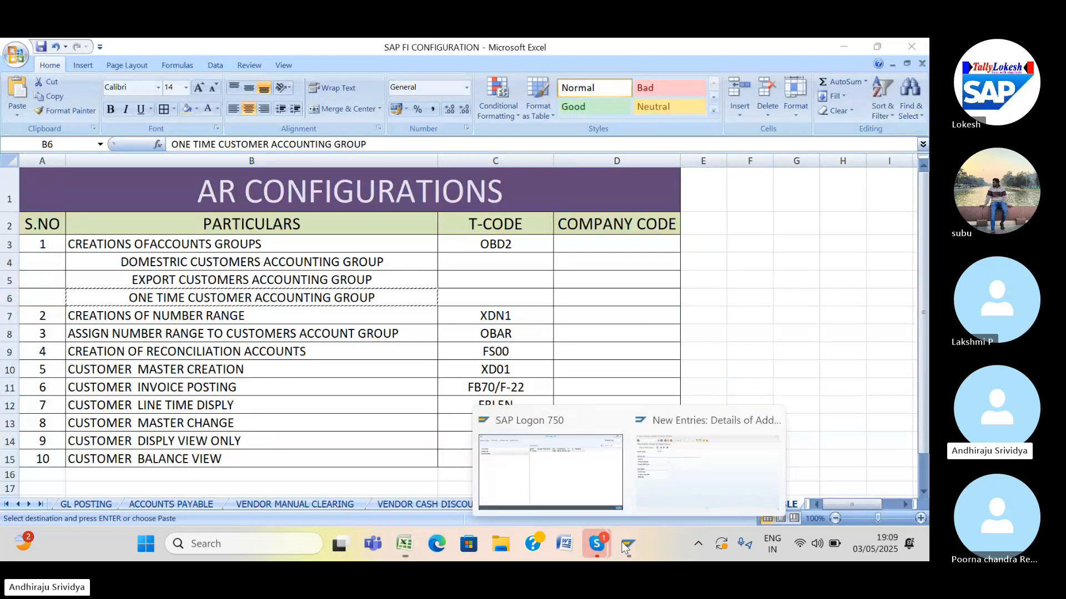
left_click(705, 469)
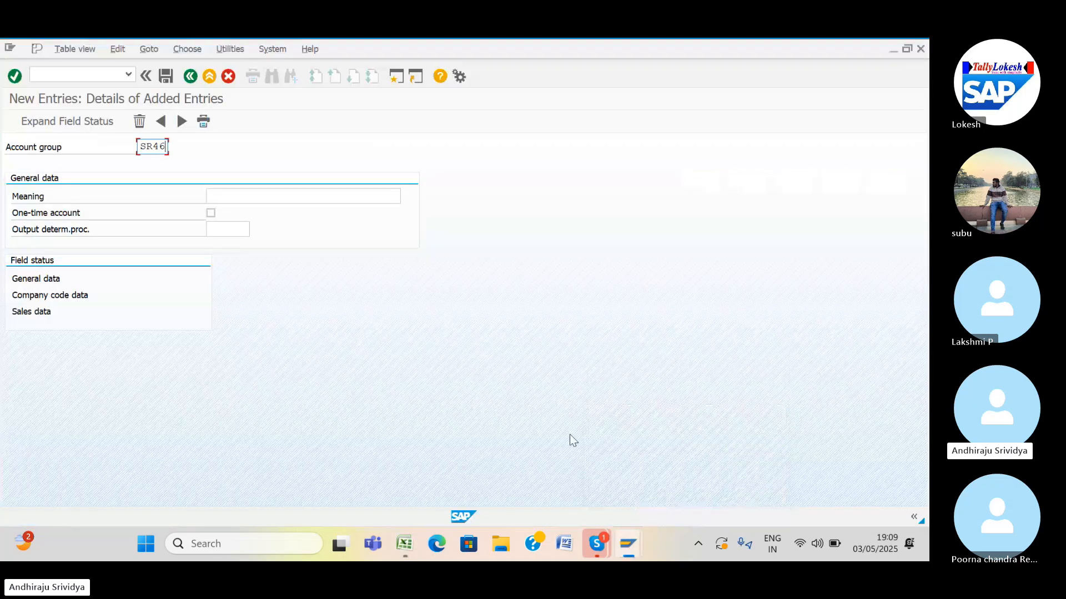
left_click(289, 197)
key("ctrl+v")
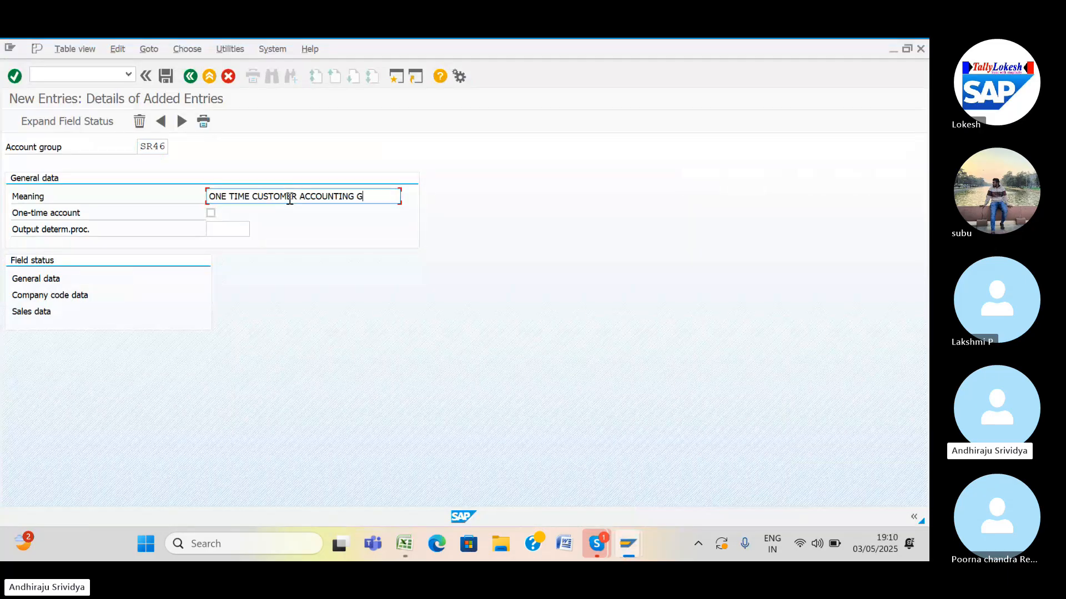
left_click(161, 81)
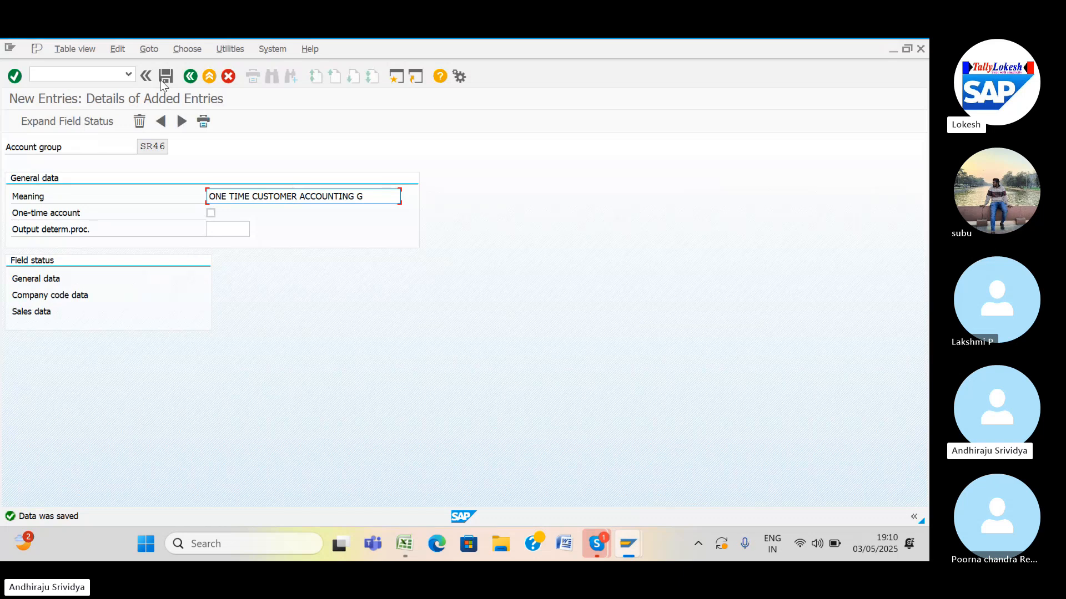
Mark SR46 as a one-time account, save, and move to a blank next entry.
left_click(211, 213)
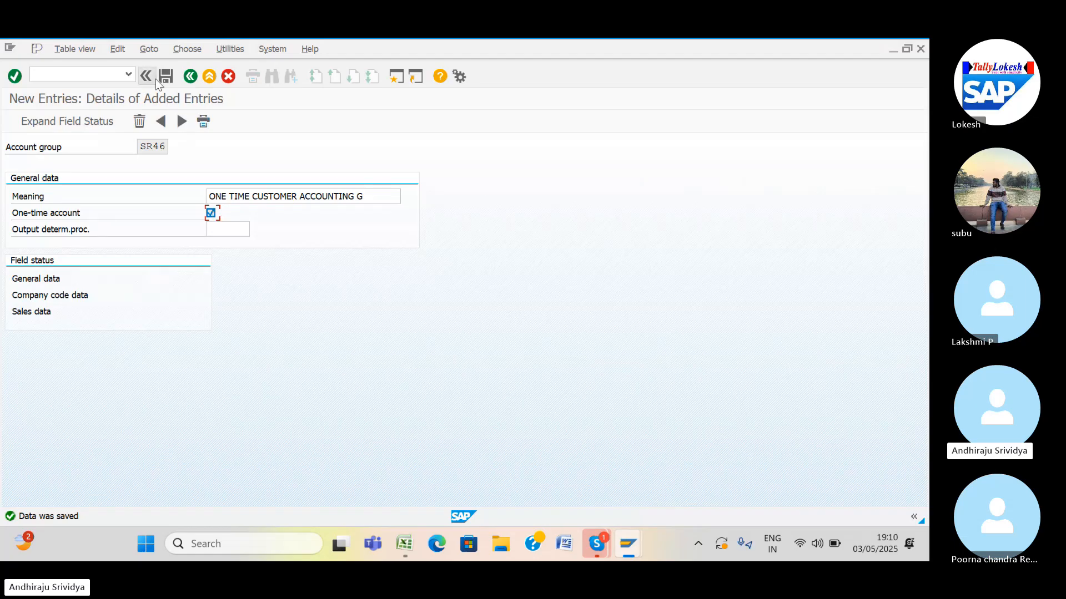
left_click(171, 75)
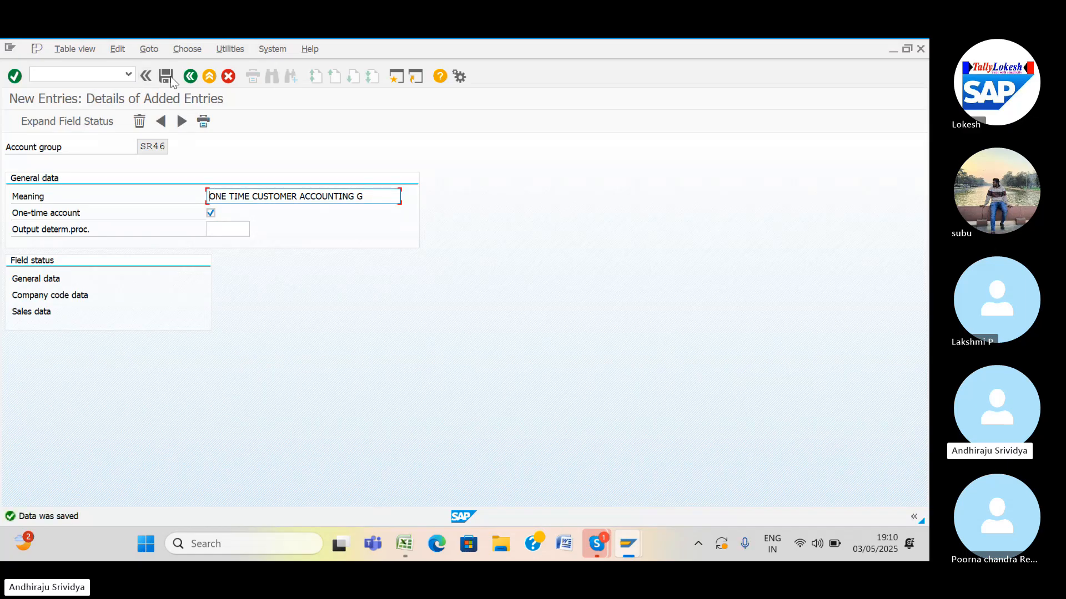
left_click(183, 122)
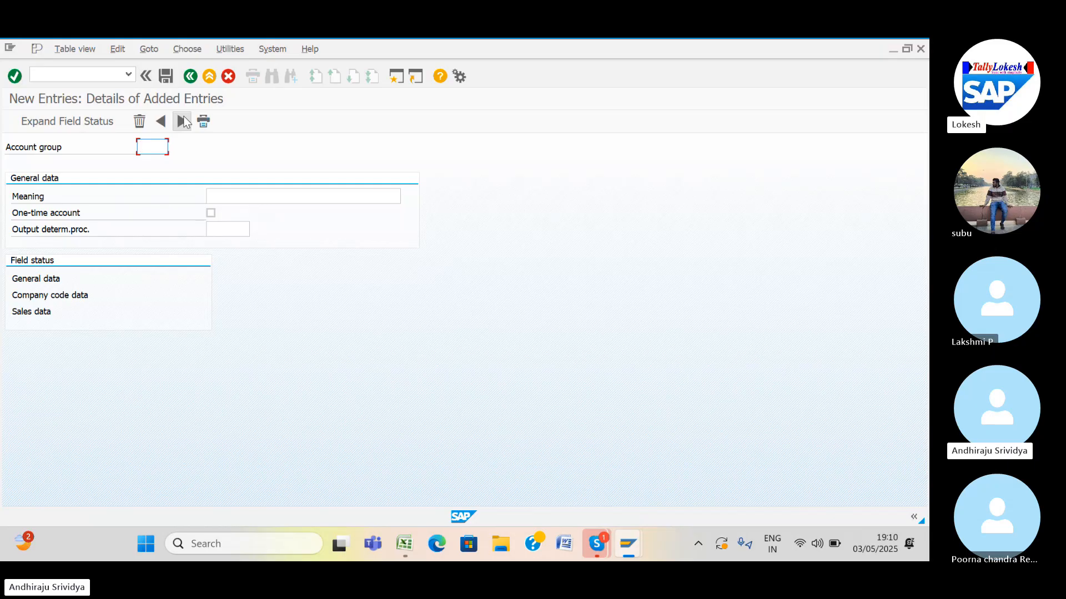
Cancel the pending Excel copy and open customer number range maintenance with /NXDN1.
left_click(409, 538)
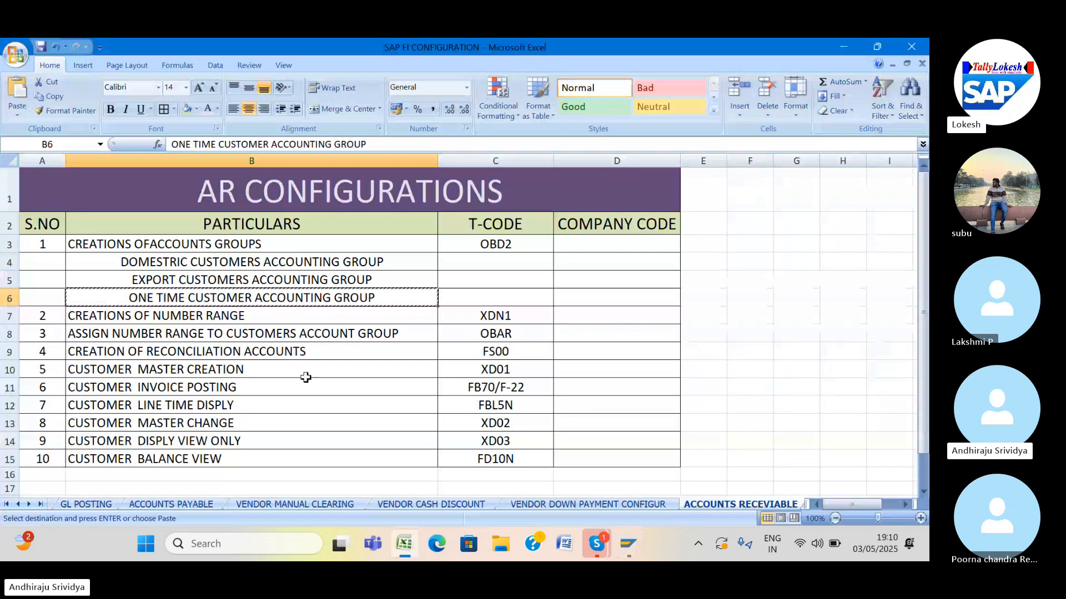
key("Escape")
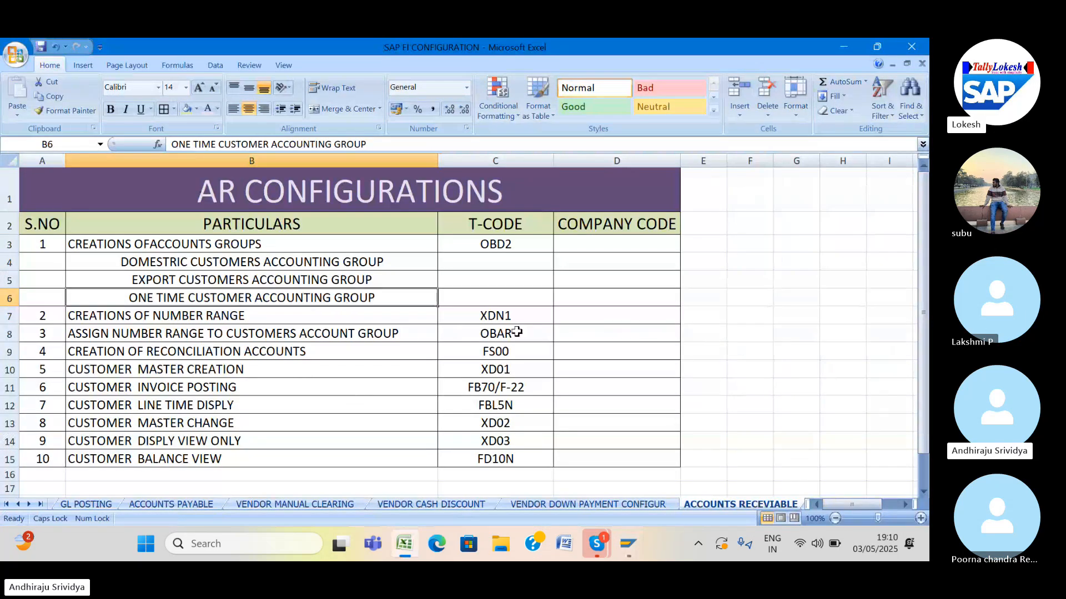
left_click(626, 549)
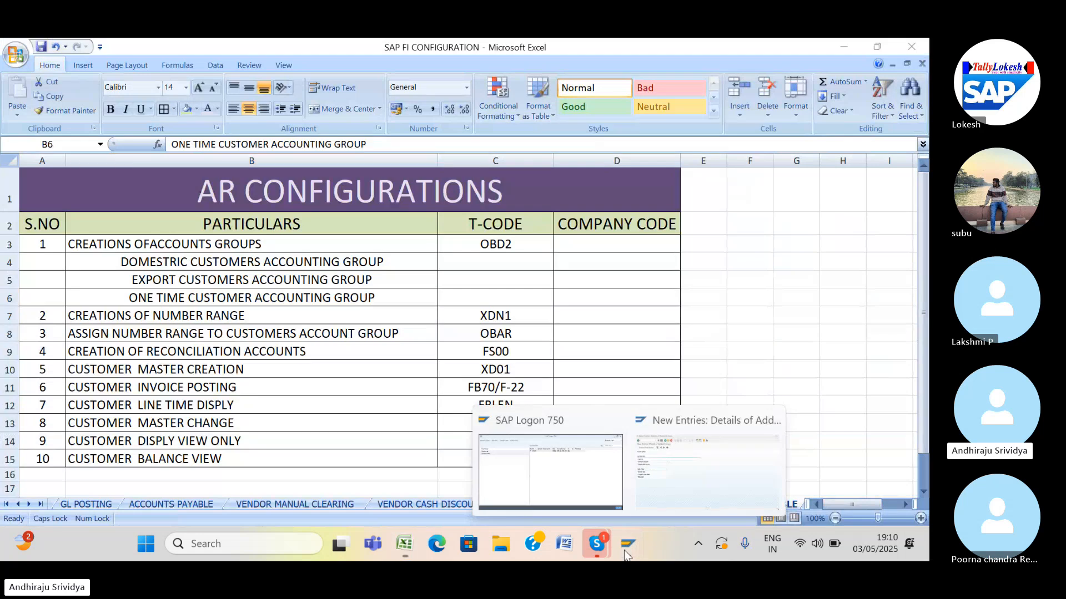
left_click(663, 476)
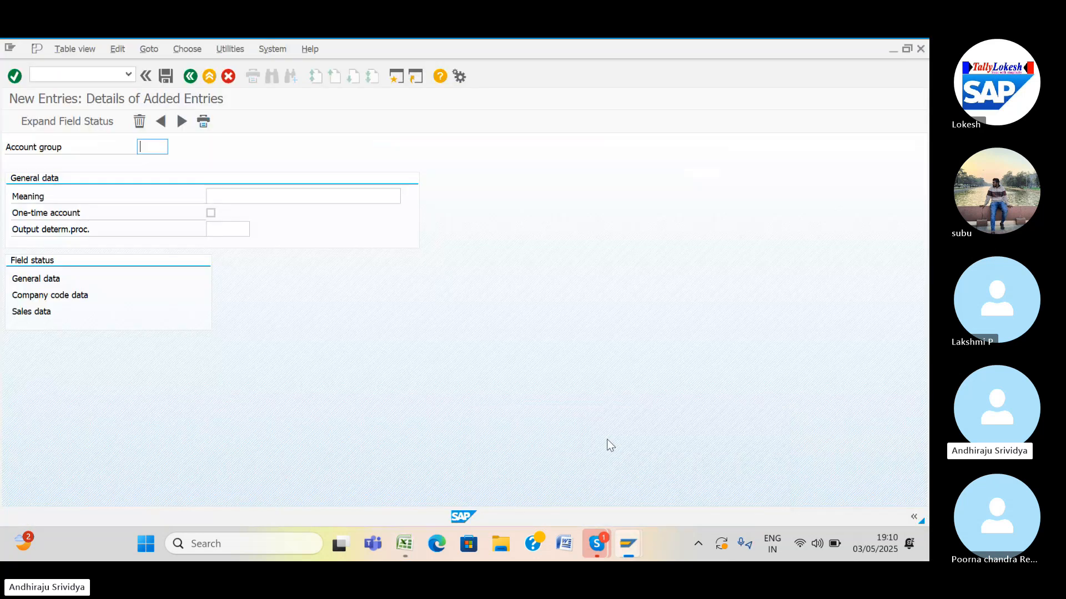
left_click(76, 70)
type("/NX")
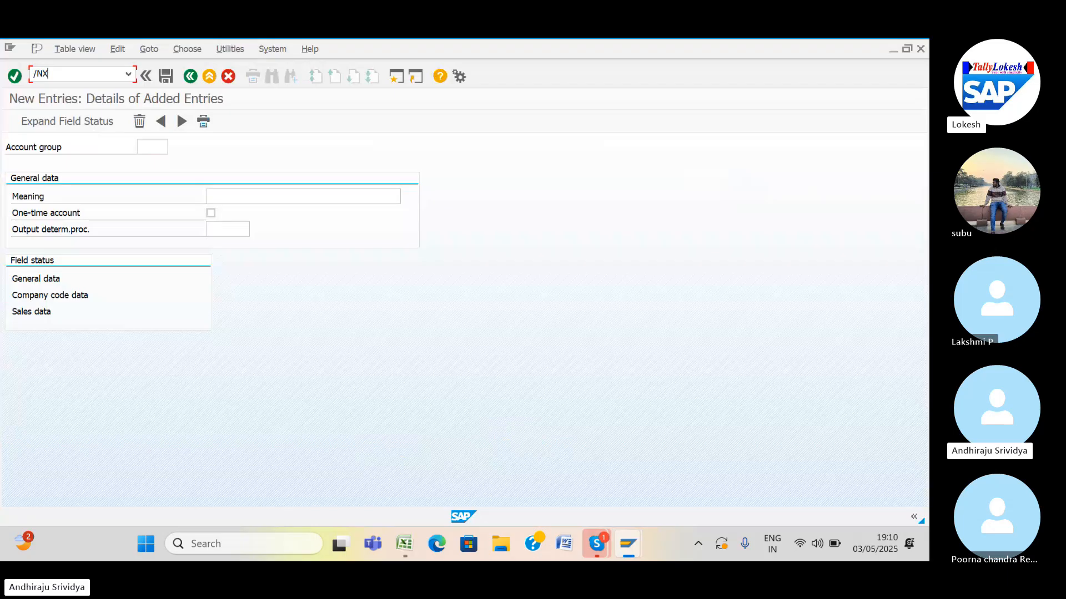
type("DN1")
key("Return")
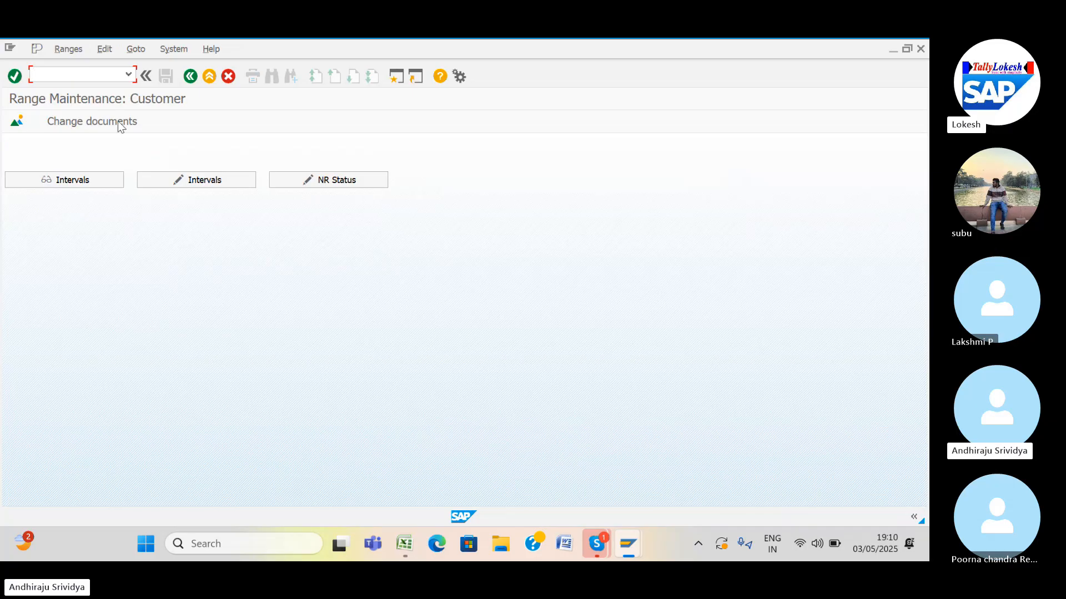
In change-intervals mode, select intervals 01–03 and 08–10, then open a new session.
left_click(191, 182)
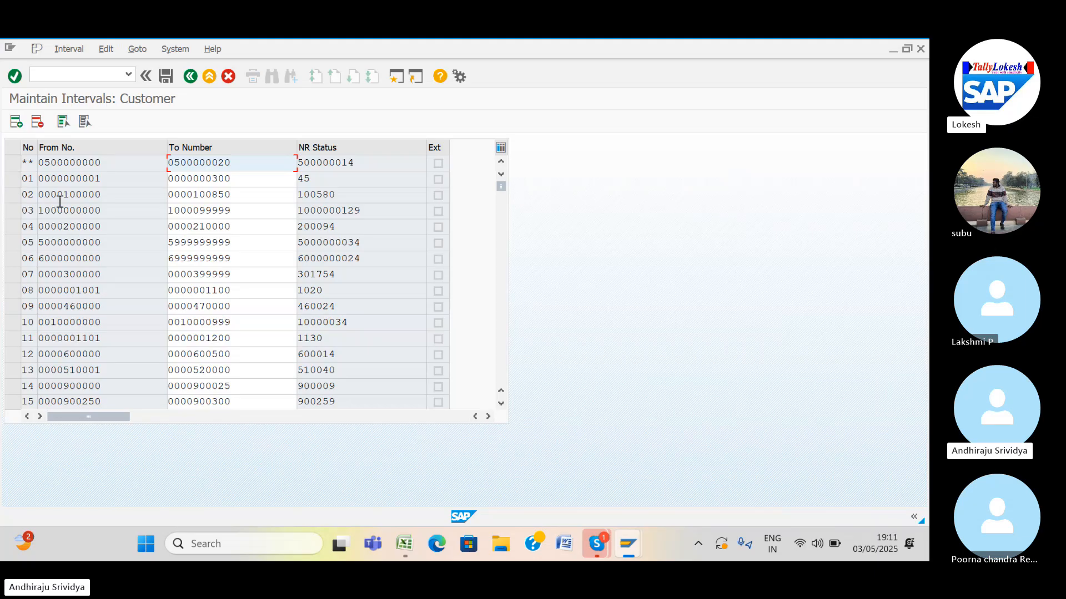
left_click(10, 195)
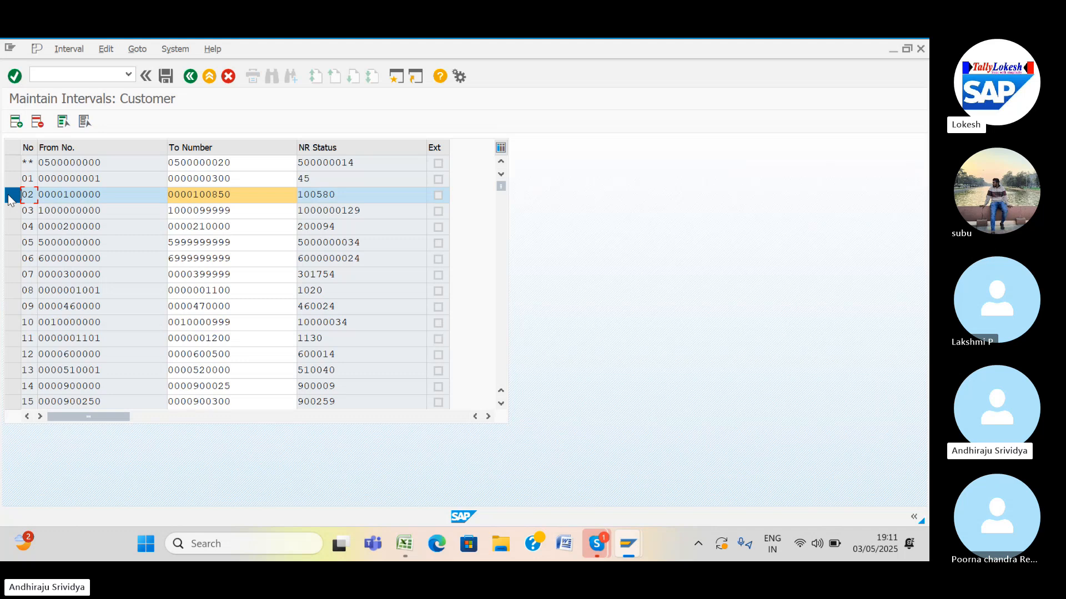
left_click(13, 211)
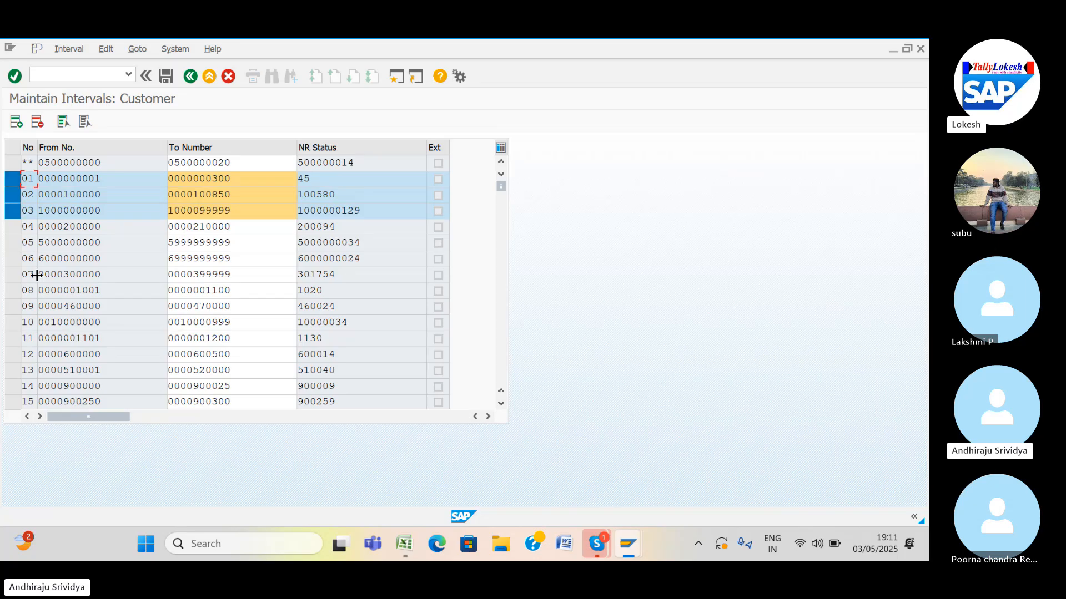
left_click(11, 291)
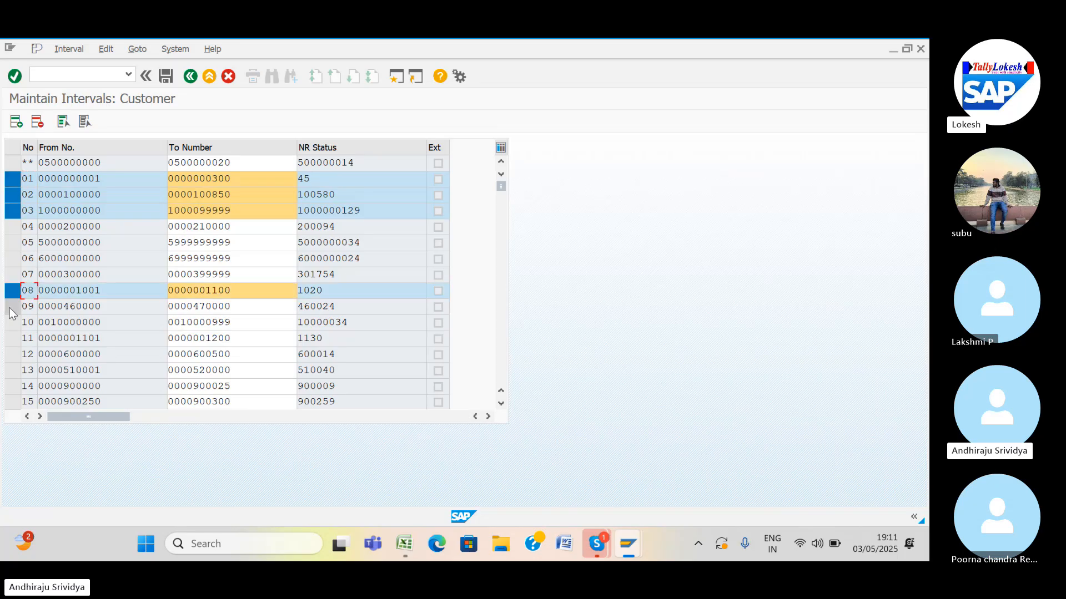
left_click(11, 307)
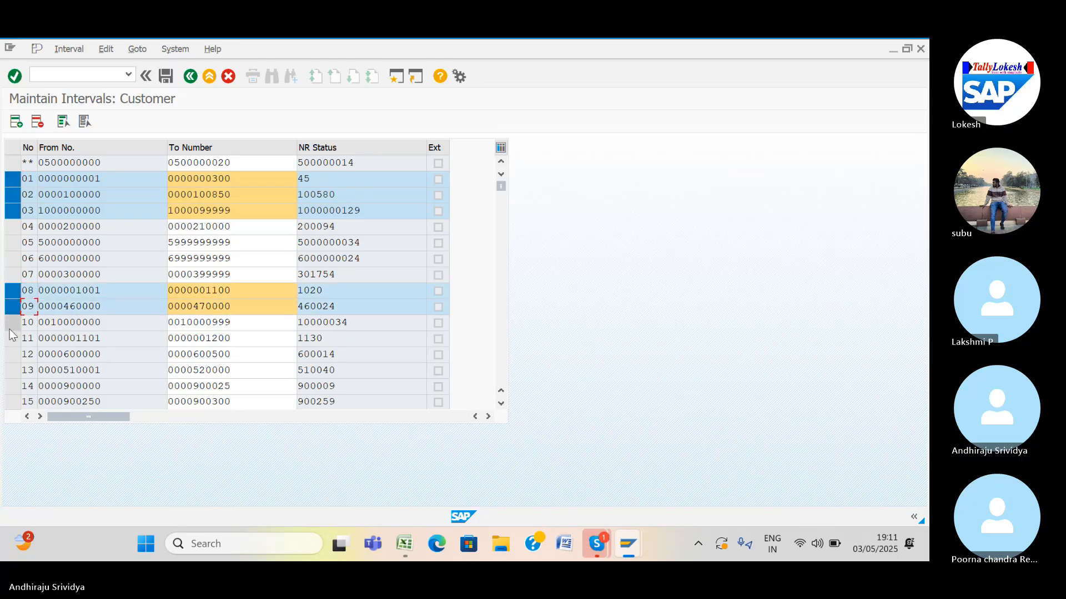
left_click(11, 326)
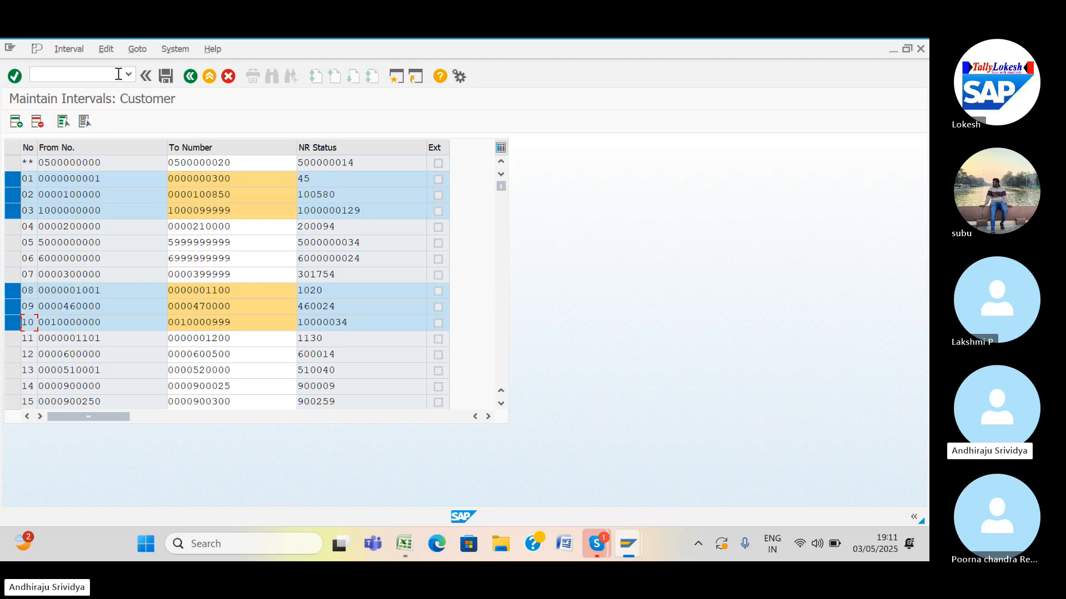
left_click(398, 76)
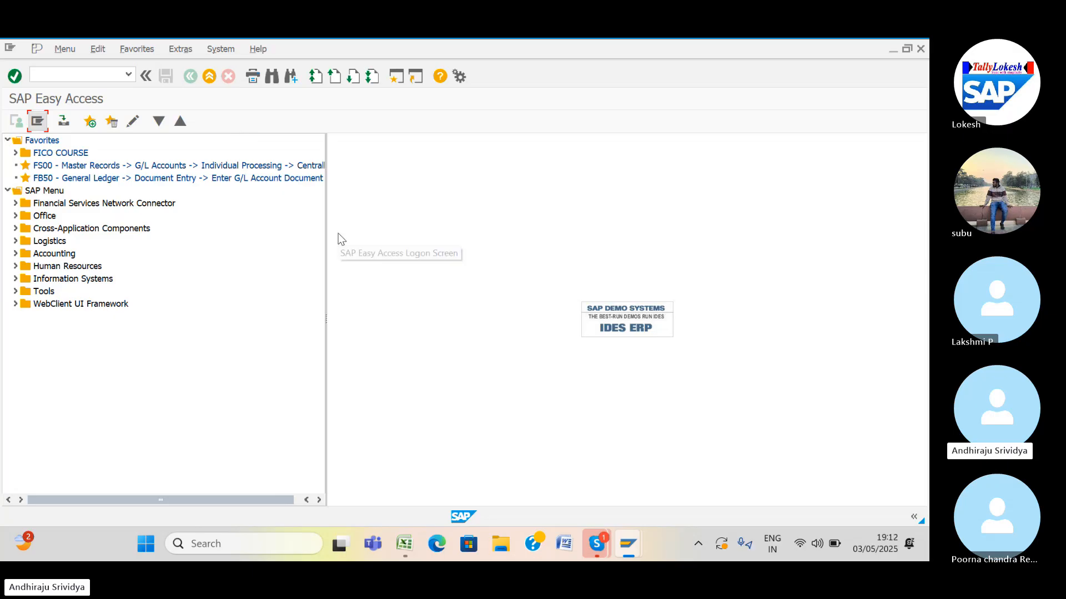
Look up the OBAR number range assignment step in the Excel AR CONFIGURATIONS sheet.
left_click(403, 542)
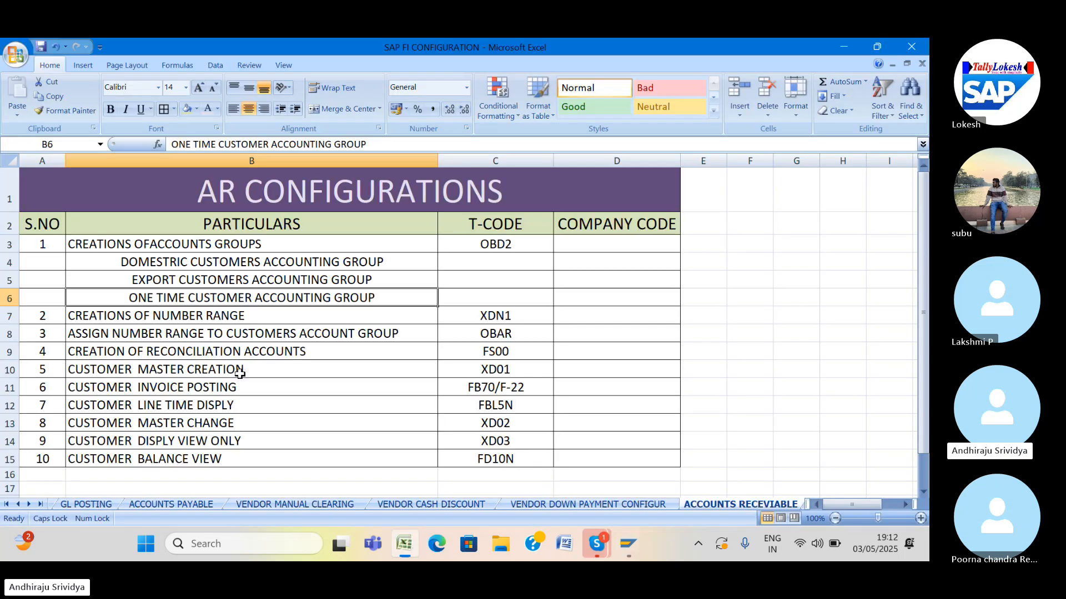
left_click(190, 339)
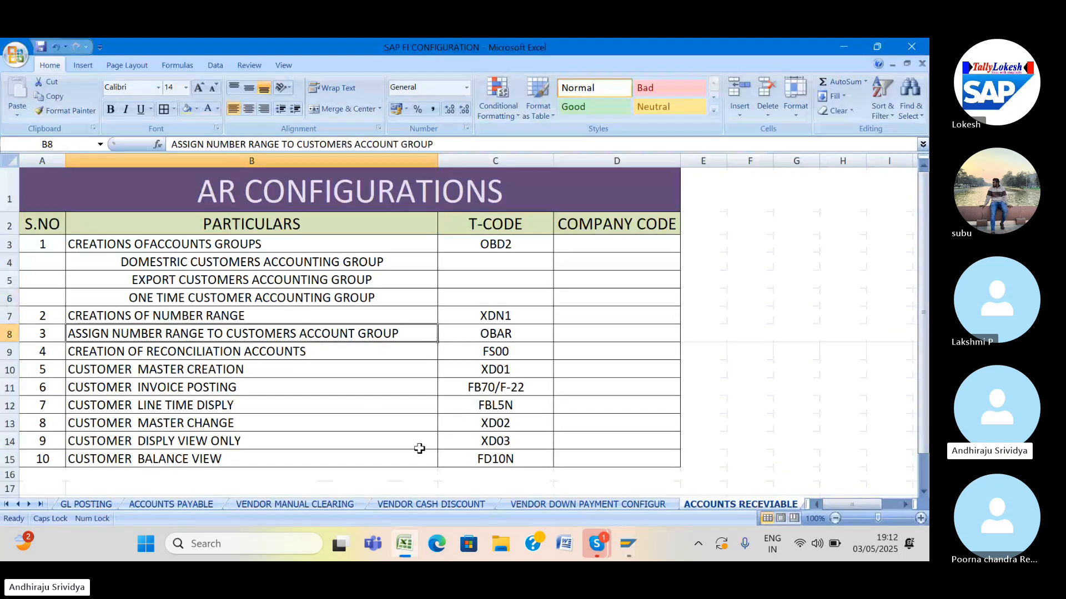
left_click(504, 339)
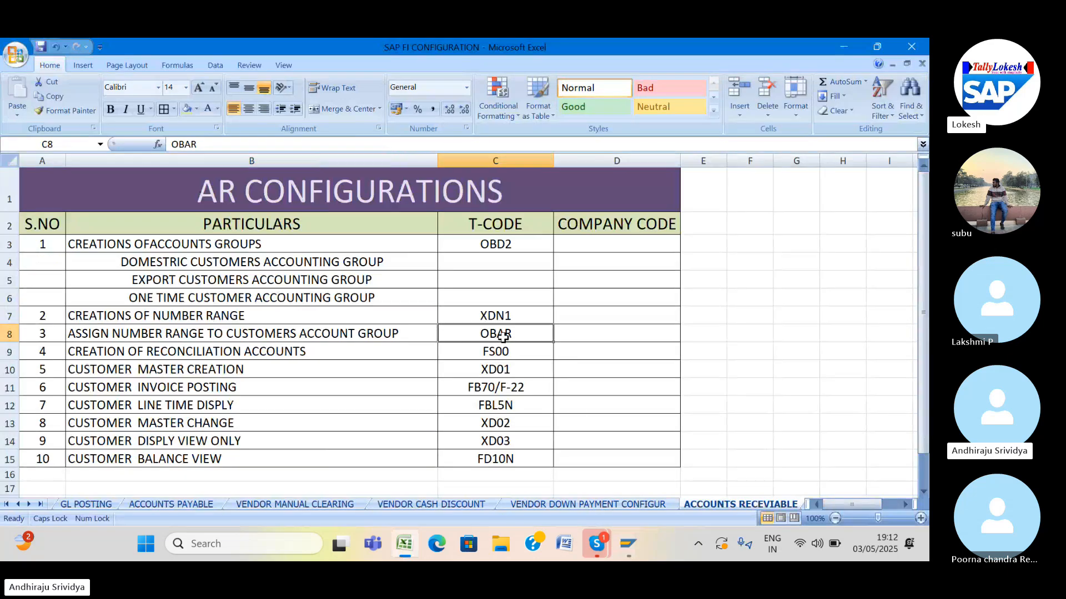
Leave the intervals screen with /N and run OBAR from SAP Easy Access.
mouse_move(630, 541)
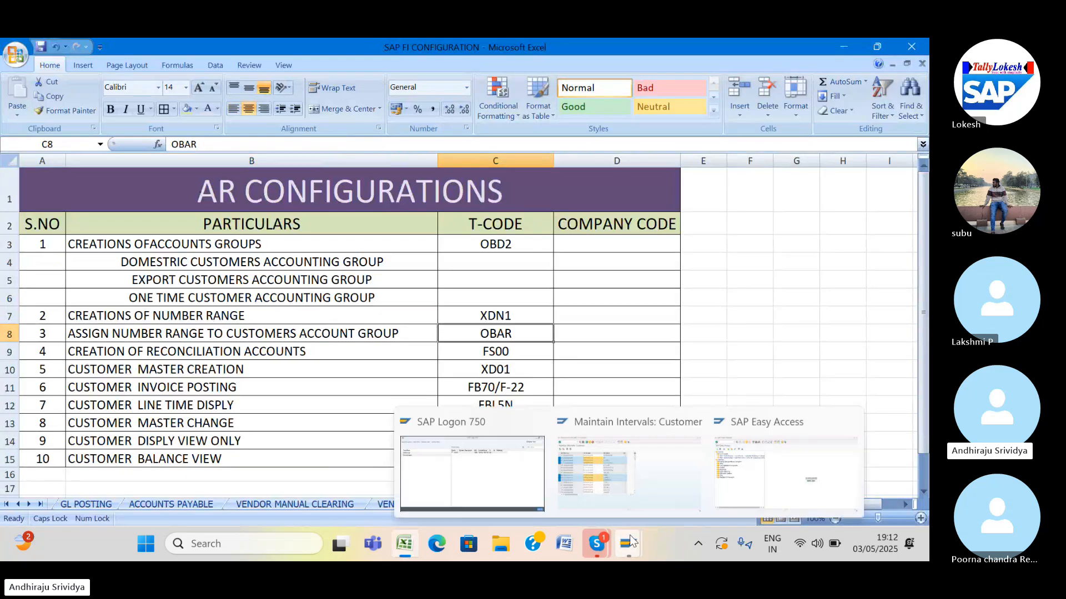
left_click(630, 507)
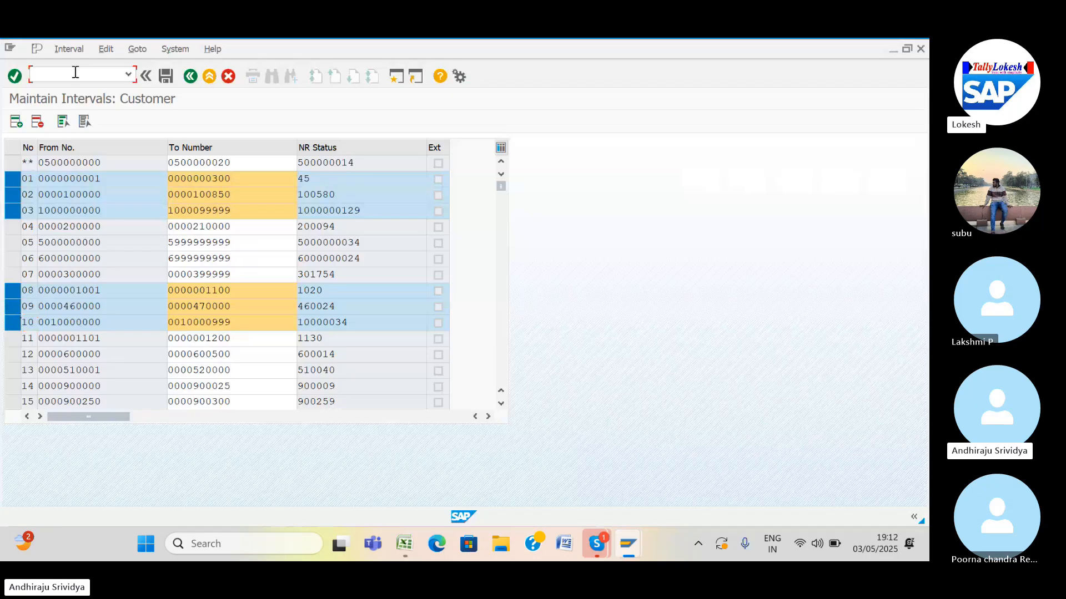
type("/N")
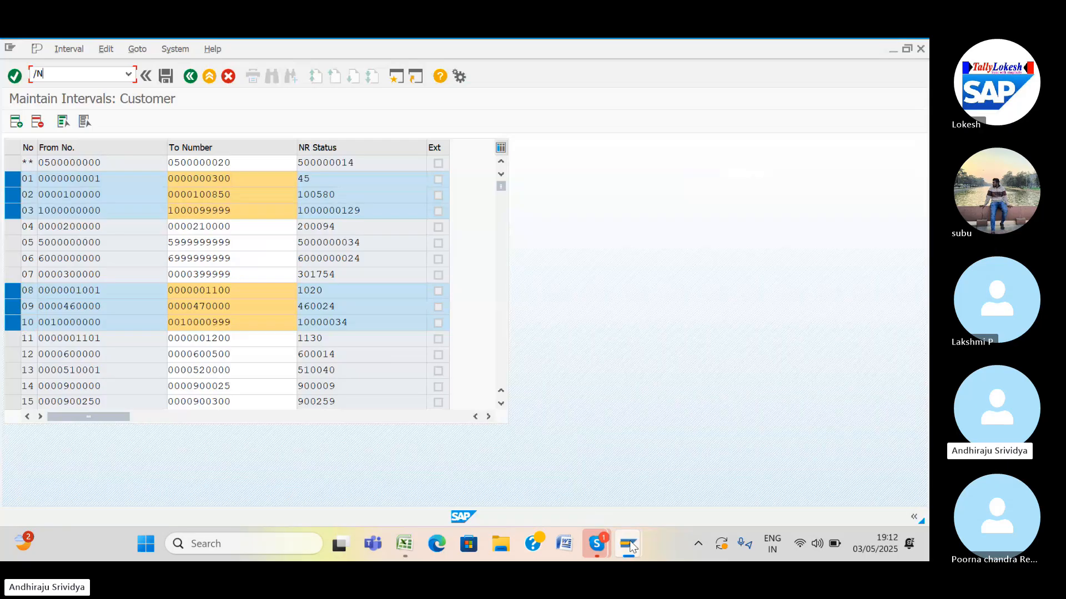
mouse_move(631, 547)
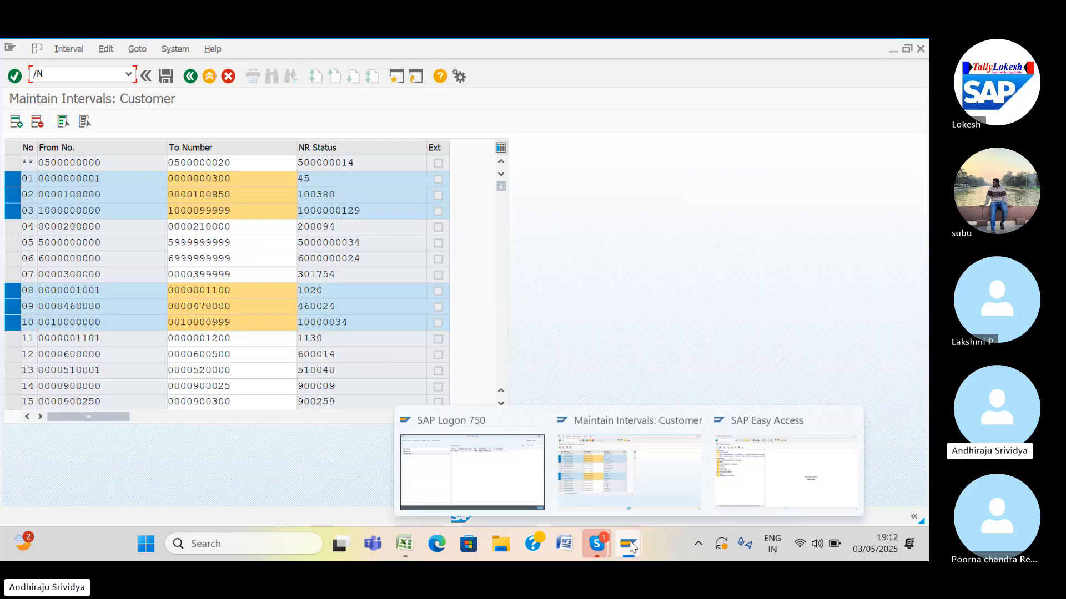
left_click(719, 498)
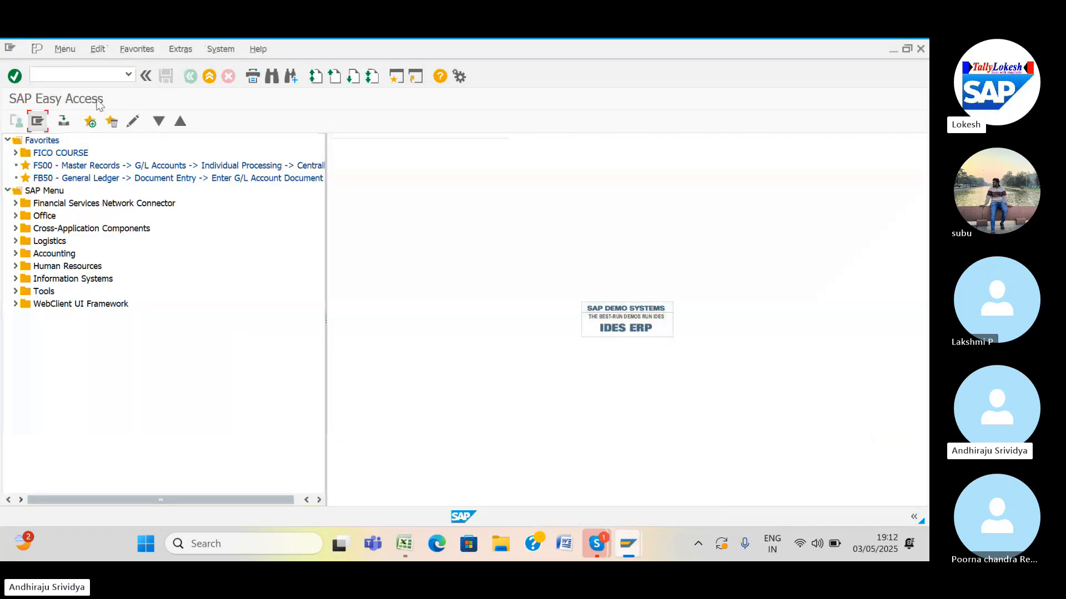
left_click(87, 75)
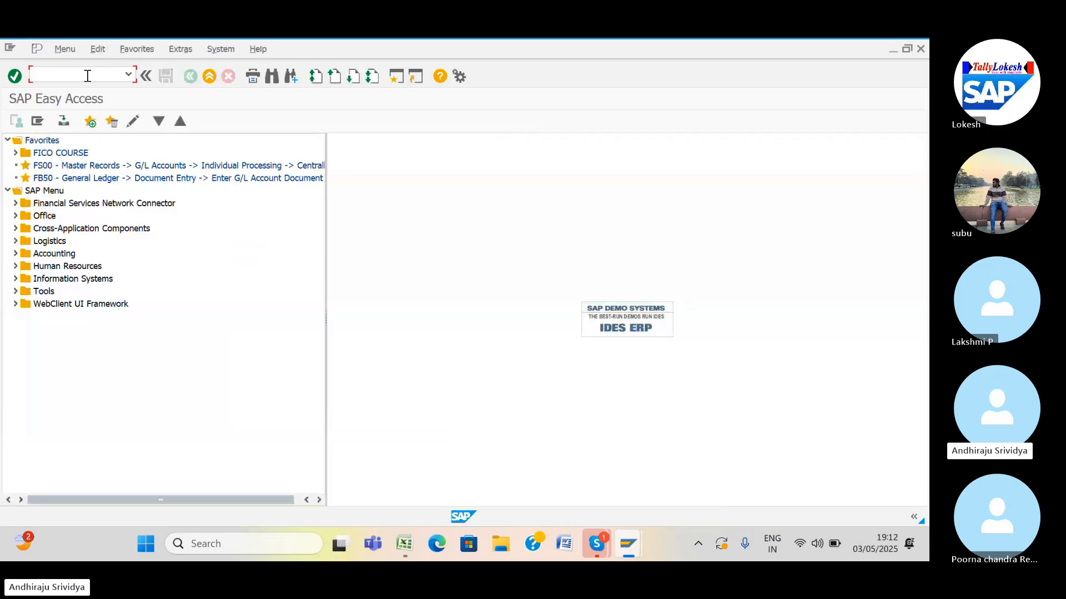
type("OBAR")
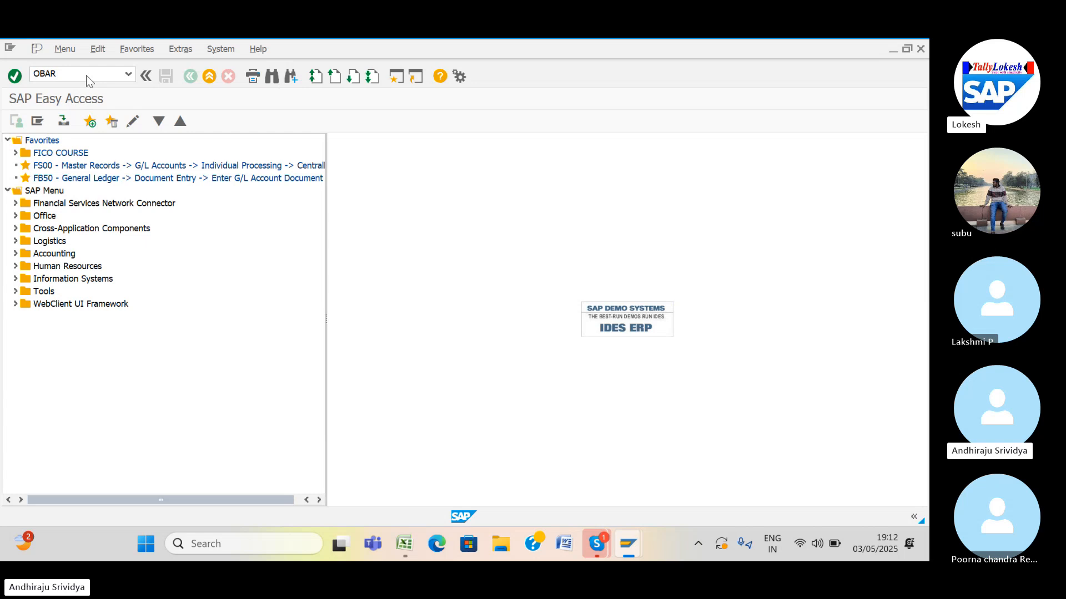
key("Return")
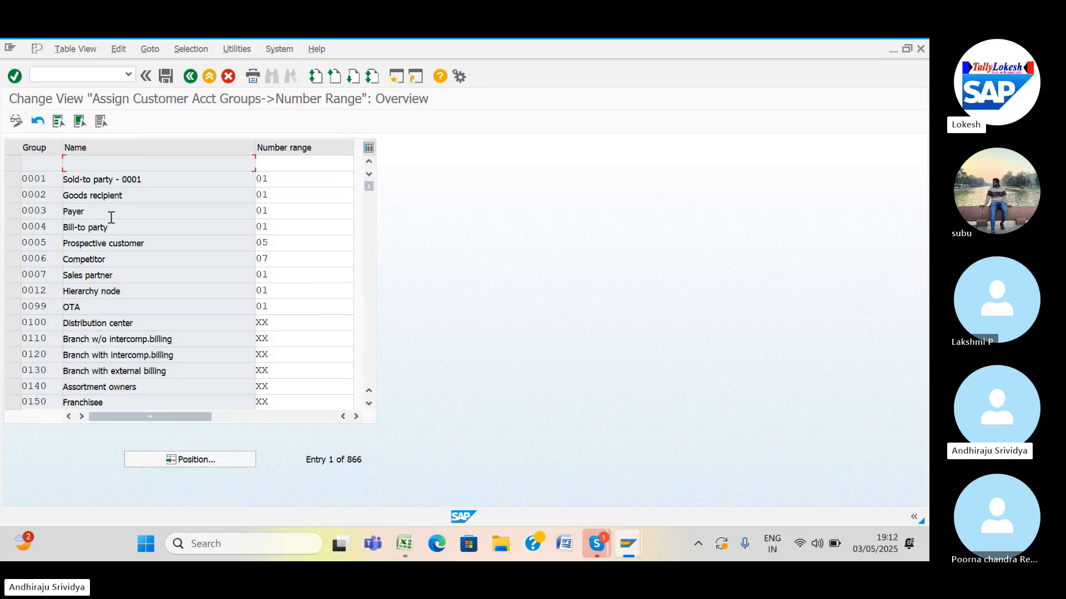
Position the list at SR44 and enter number ranges 08, 09, 10 for SR44, SR45, SR46.
left_click(204, 454)
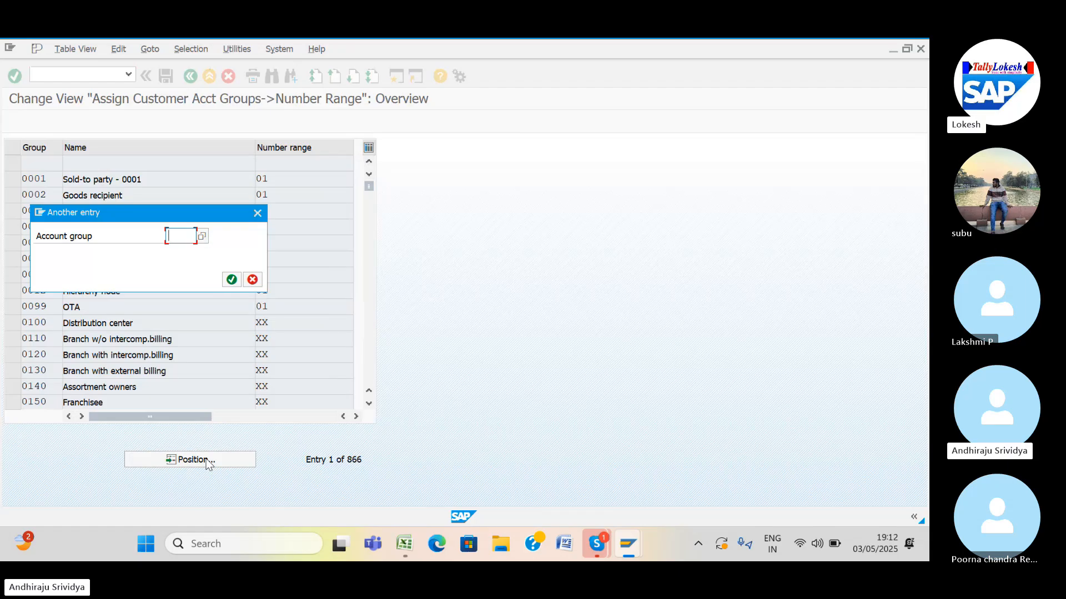
type("S")
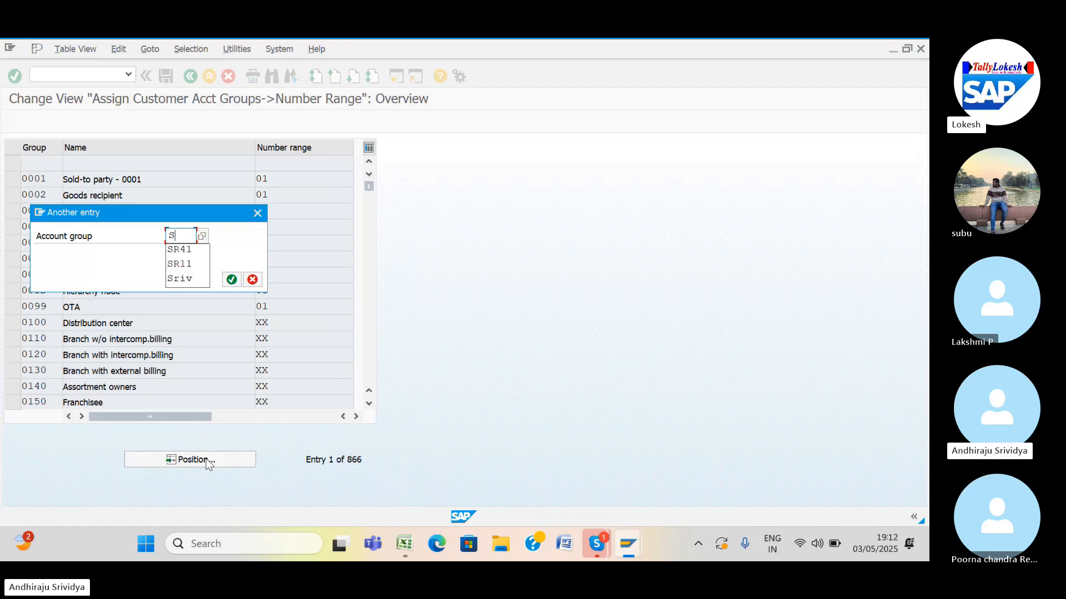
type("R44")
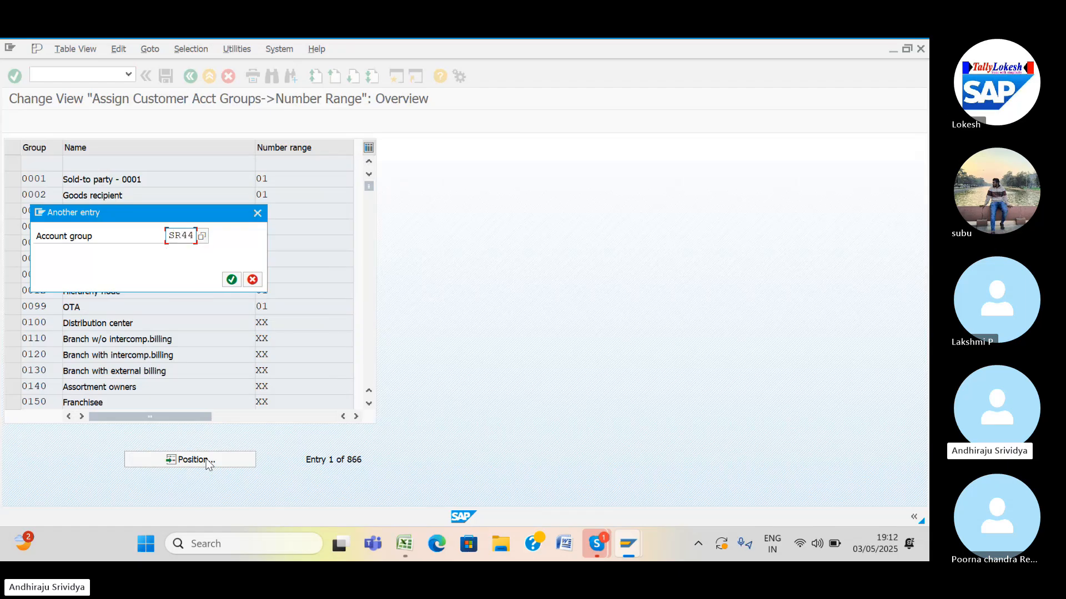
key("Return")
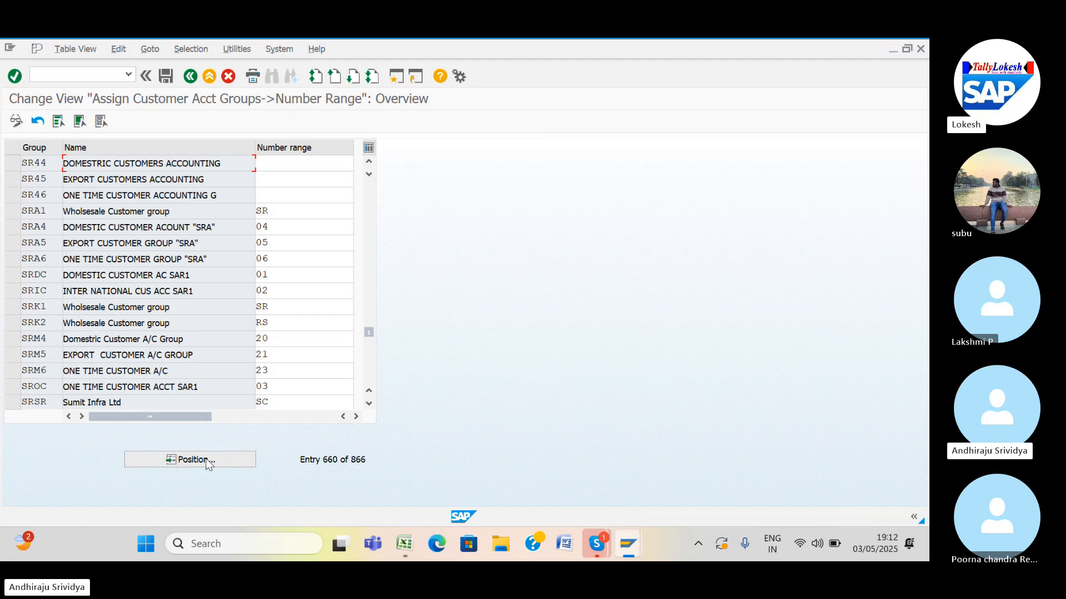
left_click(283, 160)
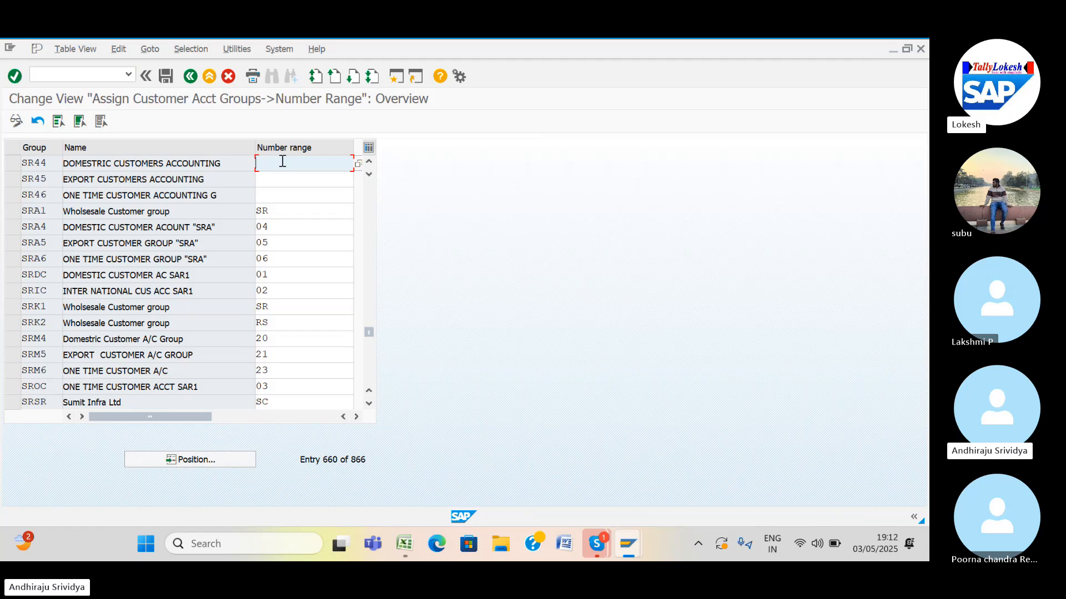
type("08")
key("Tab")
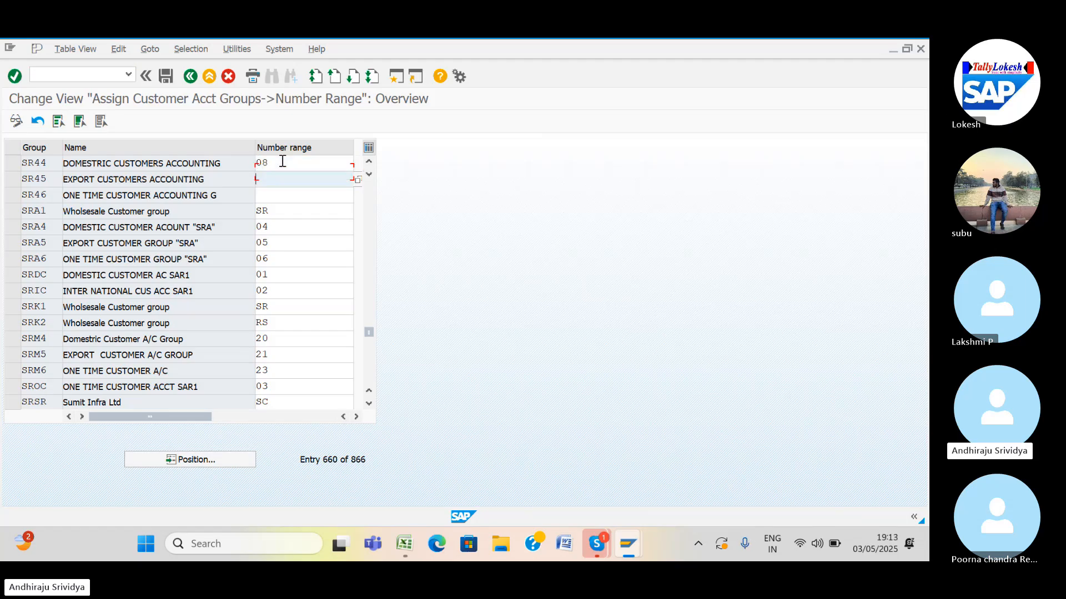
type("09")
key("Tab")
type("10")
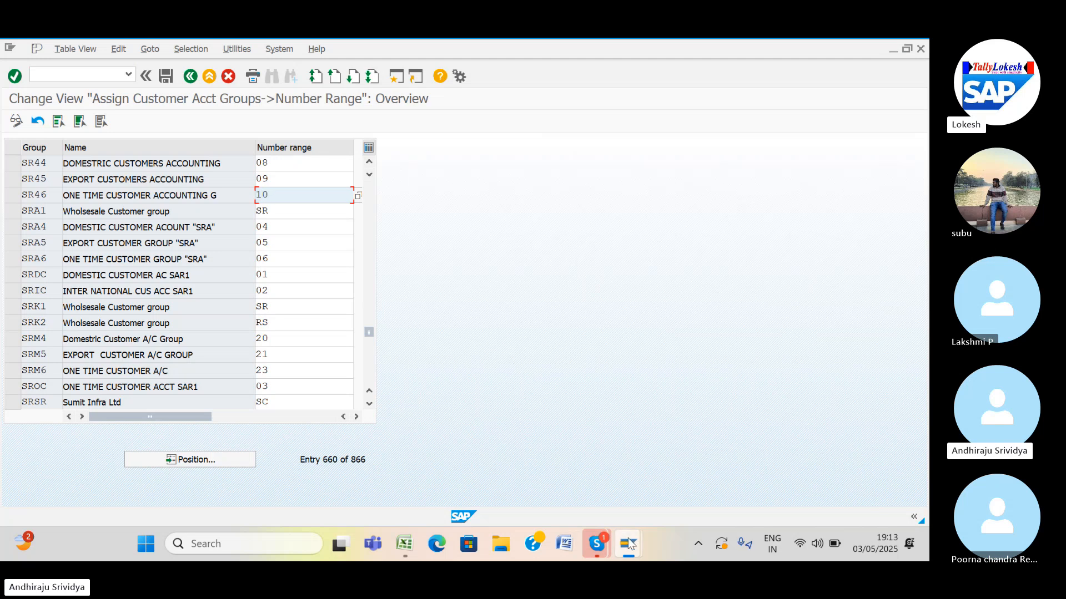
mouse_move(629, 545)
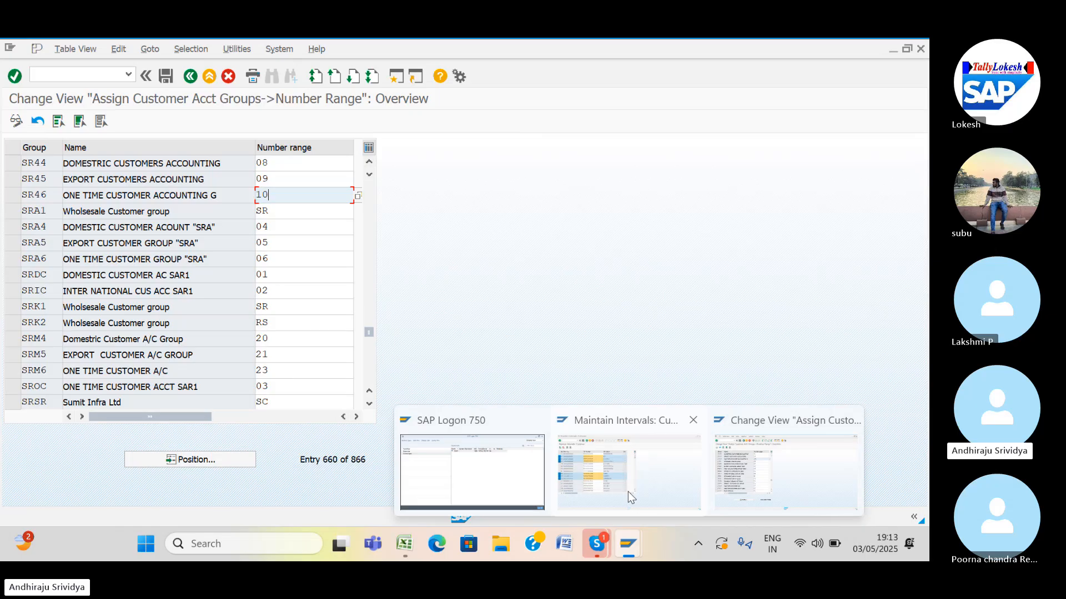
mouse_move(628, 492)
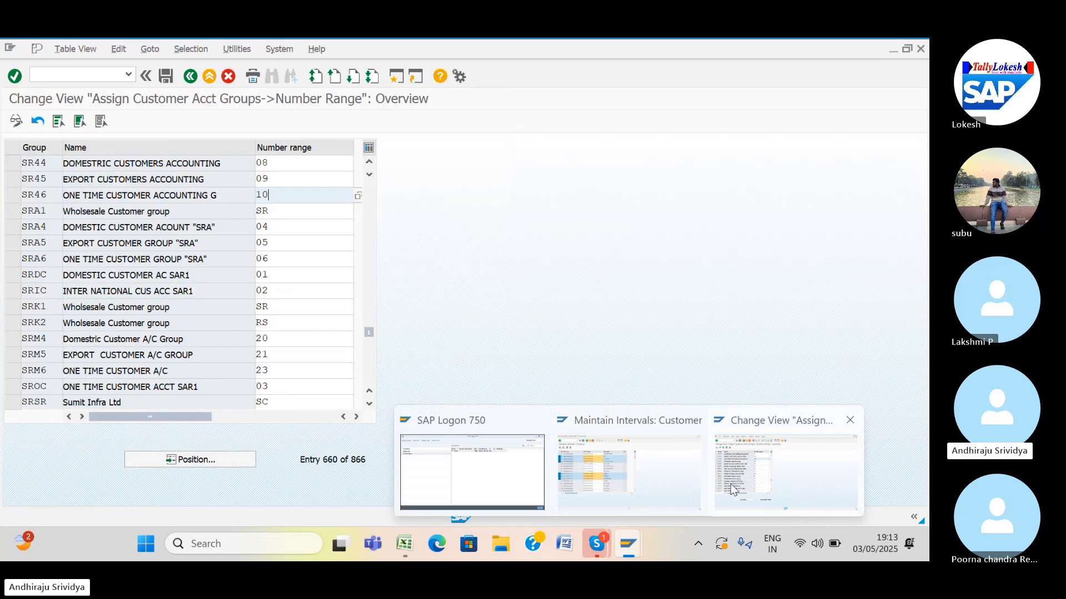
left_click(730, 484)
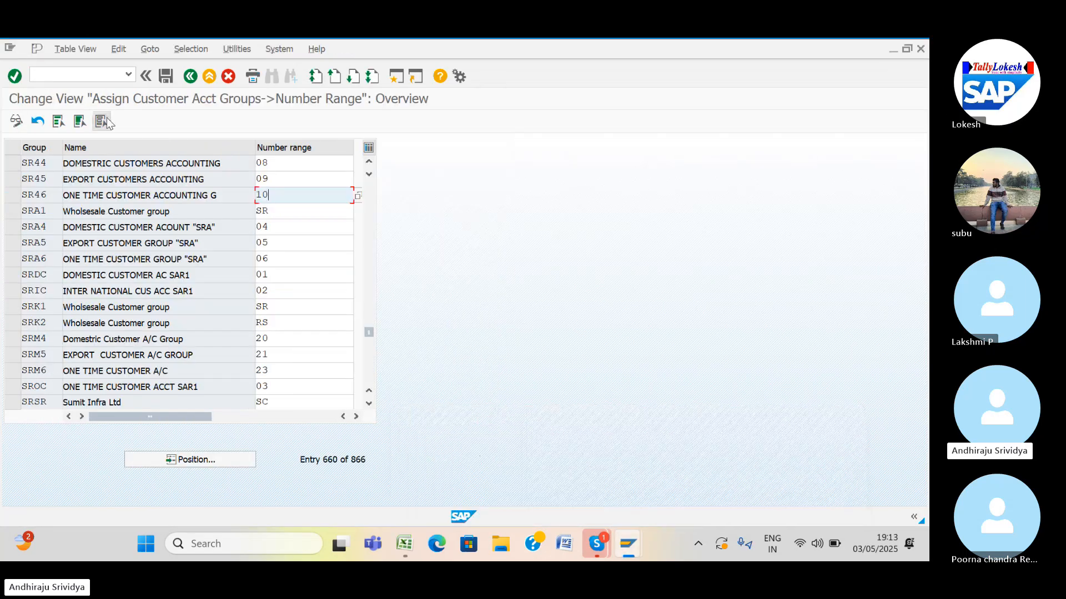
Save the assignments under the customizing request, check the Excel reconciliation step, and enter /NFS00.
left_click(171, 80)
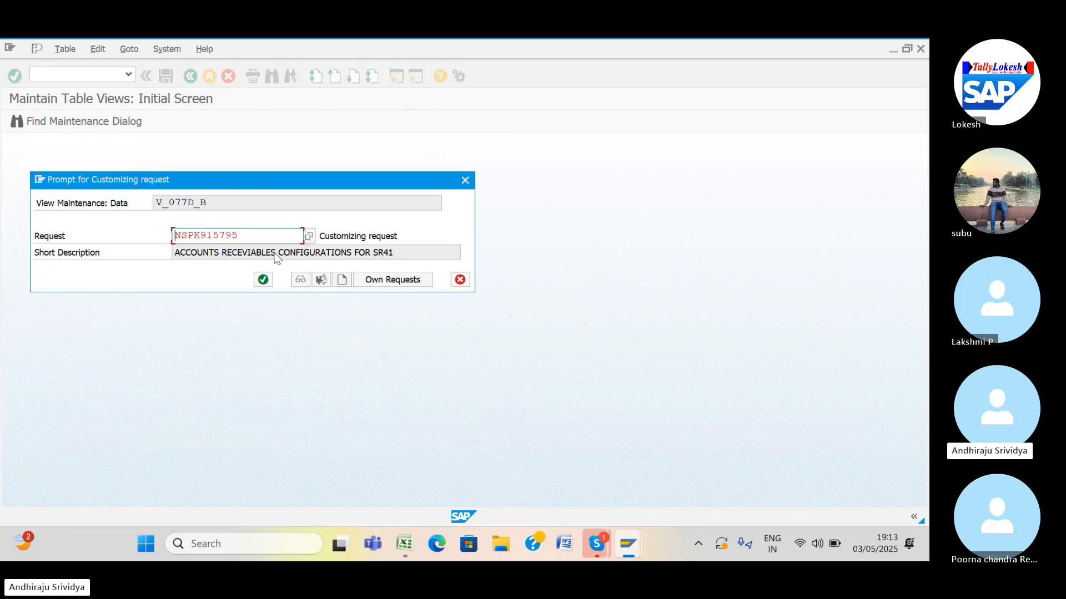
left_click(263, 279)
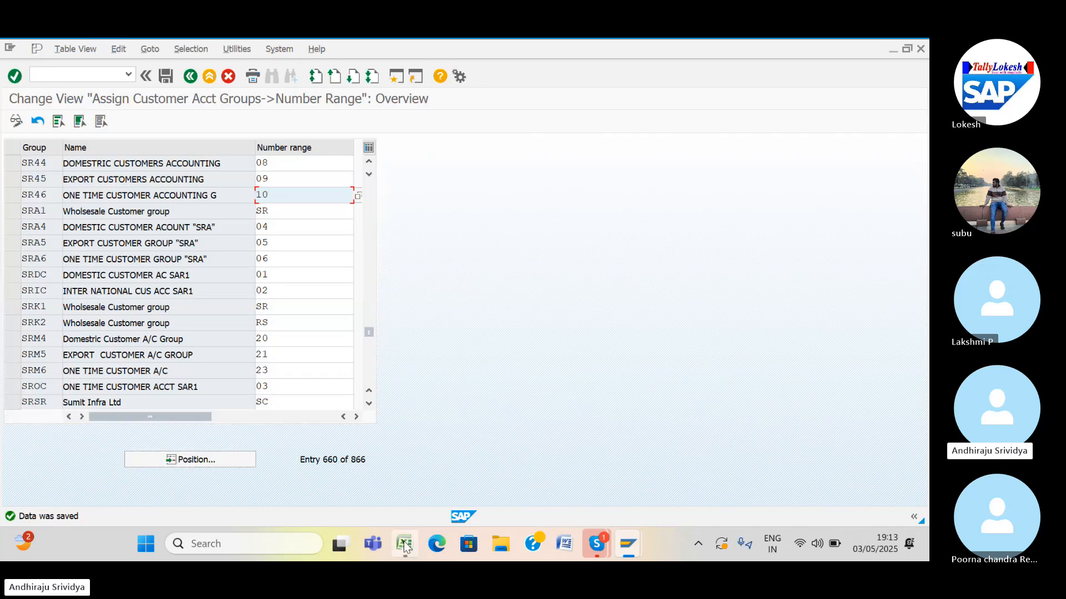
mouse_move(405, 546)
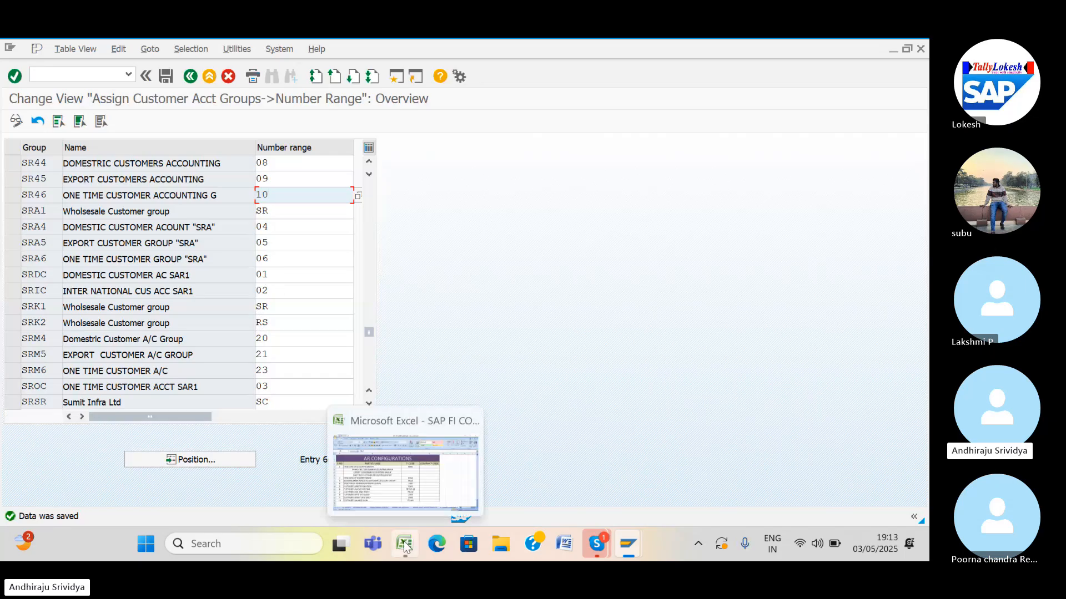
left_click(411, 491)
left_click(399, 355)
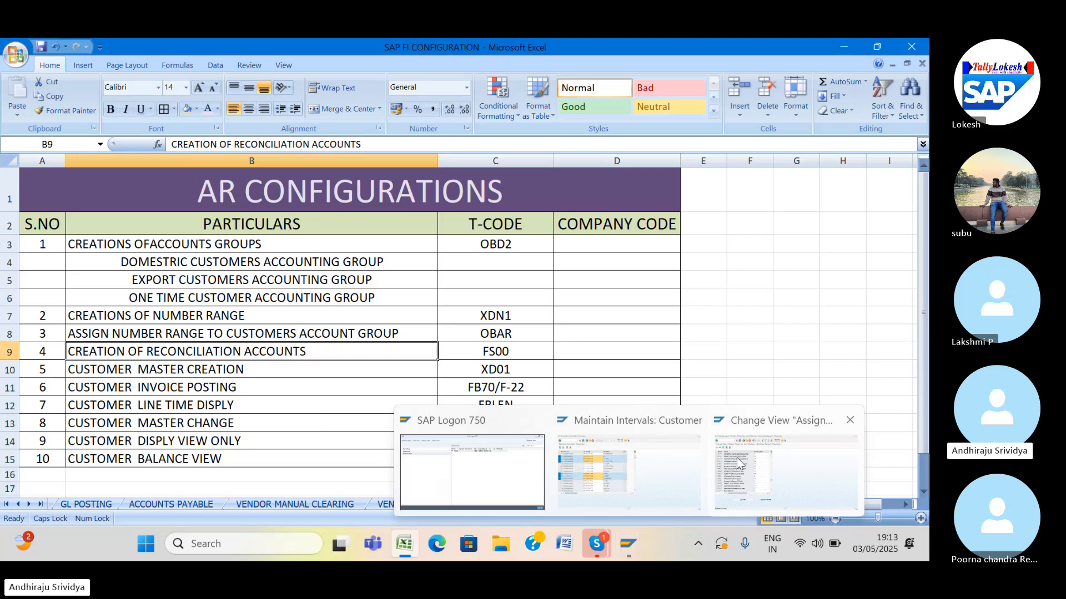
left_click(737, 457)
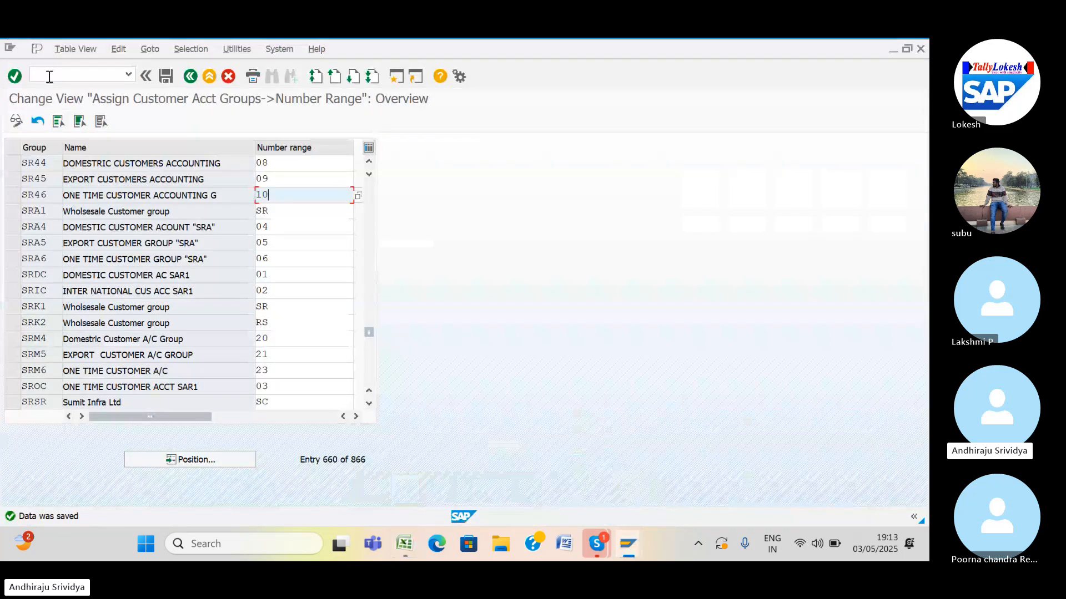
type("/NF")
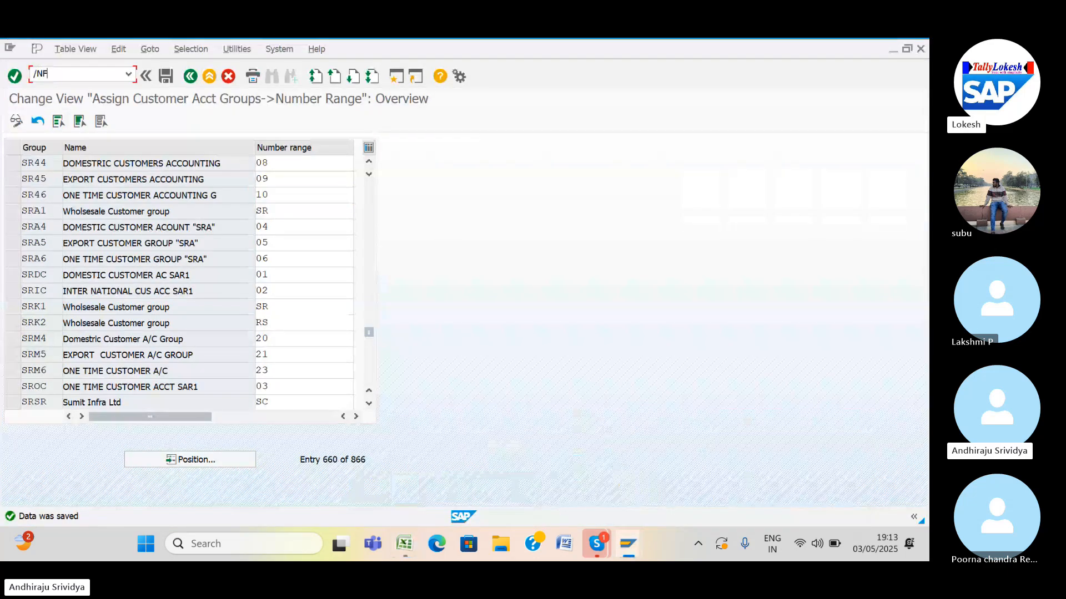
type("S00")
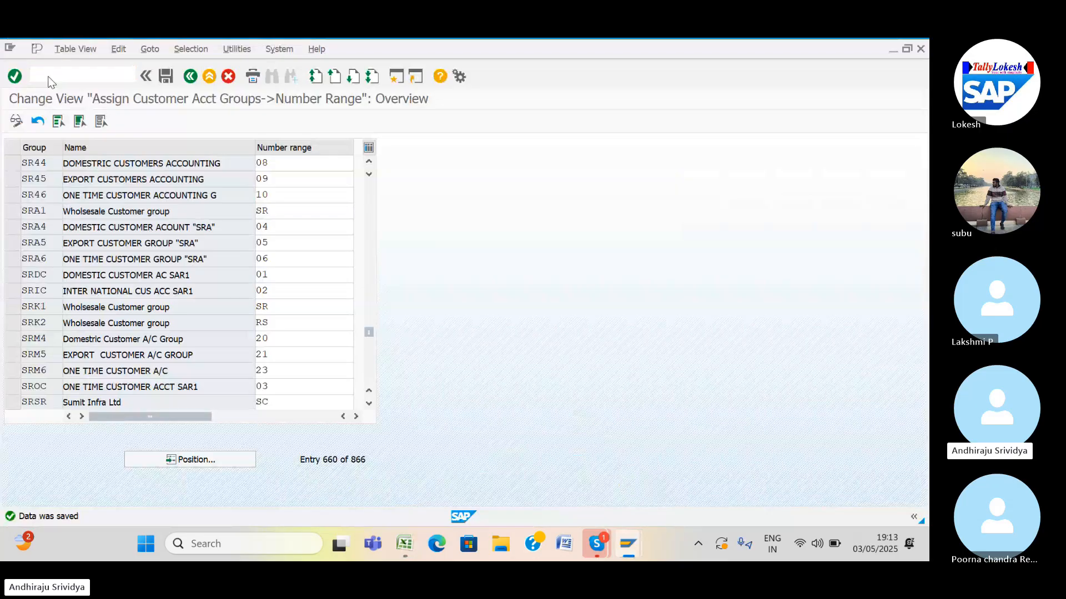
In FS00, copy account 250003 ADVANCE TO VENDOR to new G/L account 250004 for SR41.
key("Return")
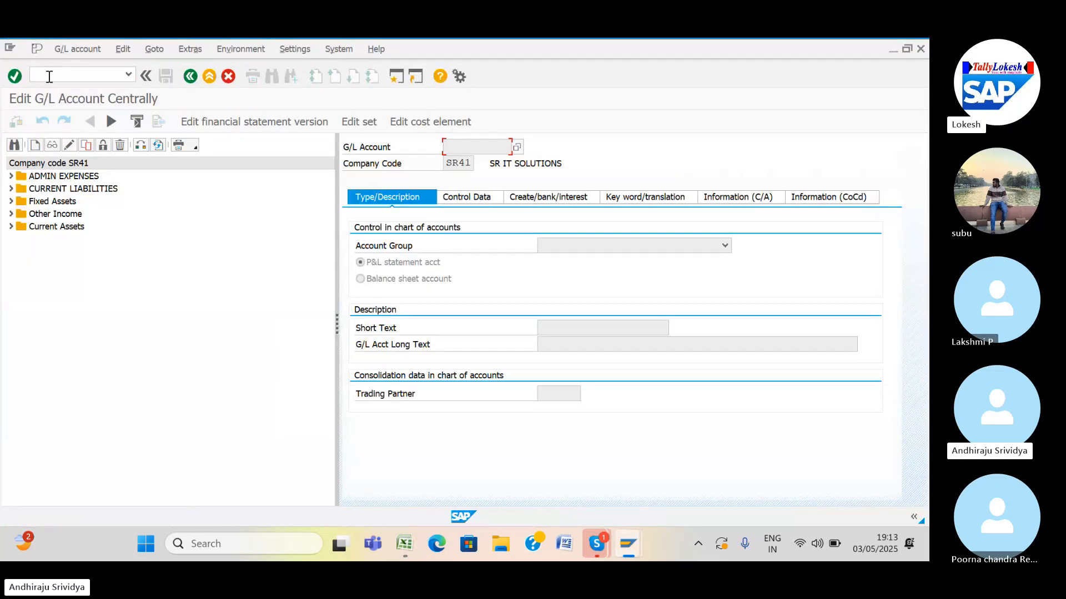
left_click(11, 227)
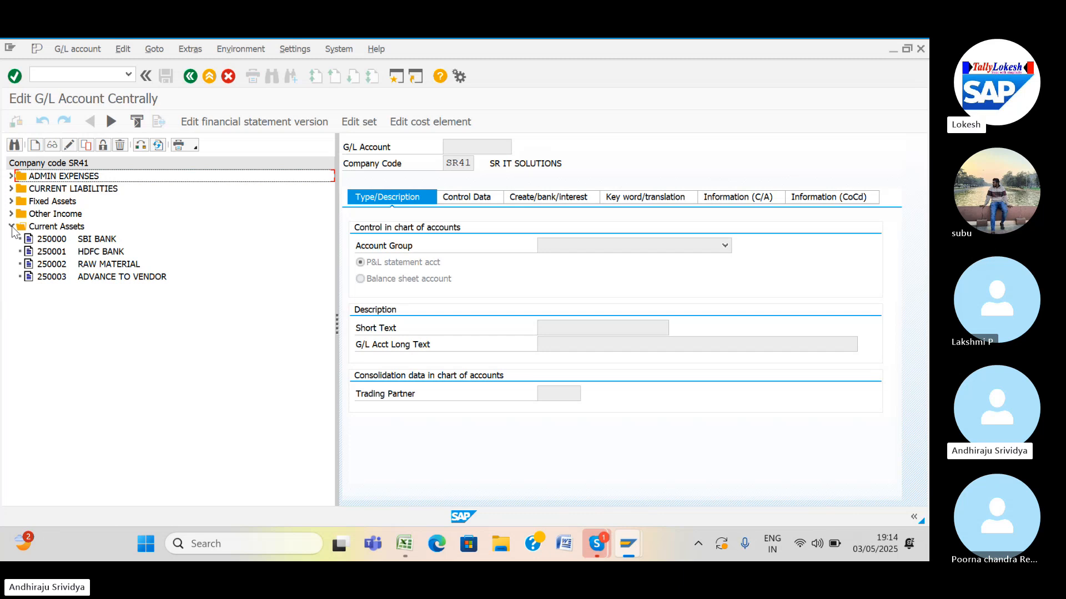
left_click(46, 279)
right_click(47, 280)
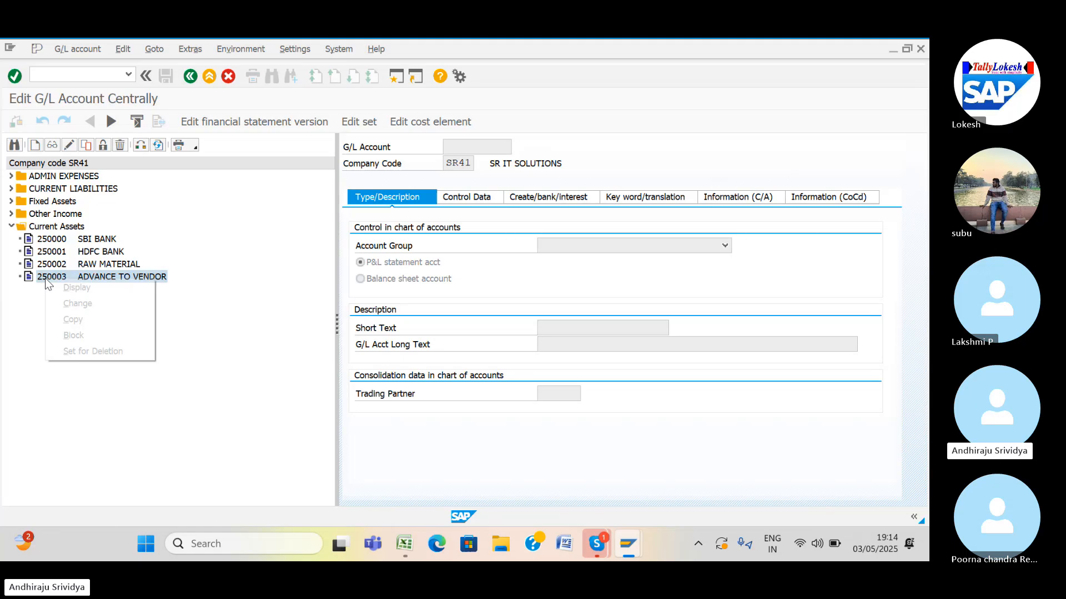
left_click(69, 320)
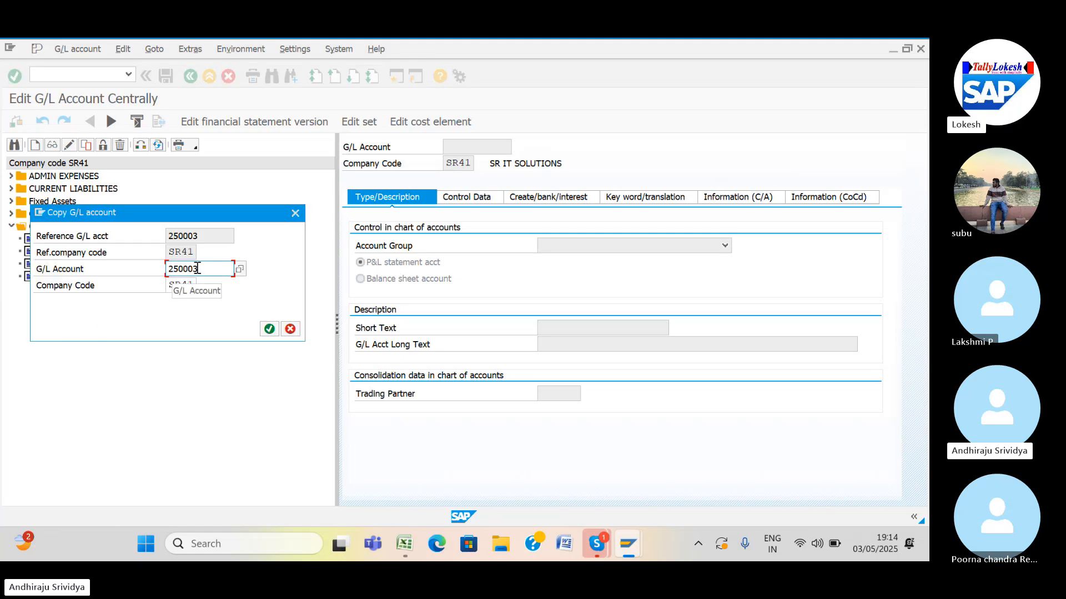
key("BackSpace")
type("4")
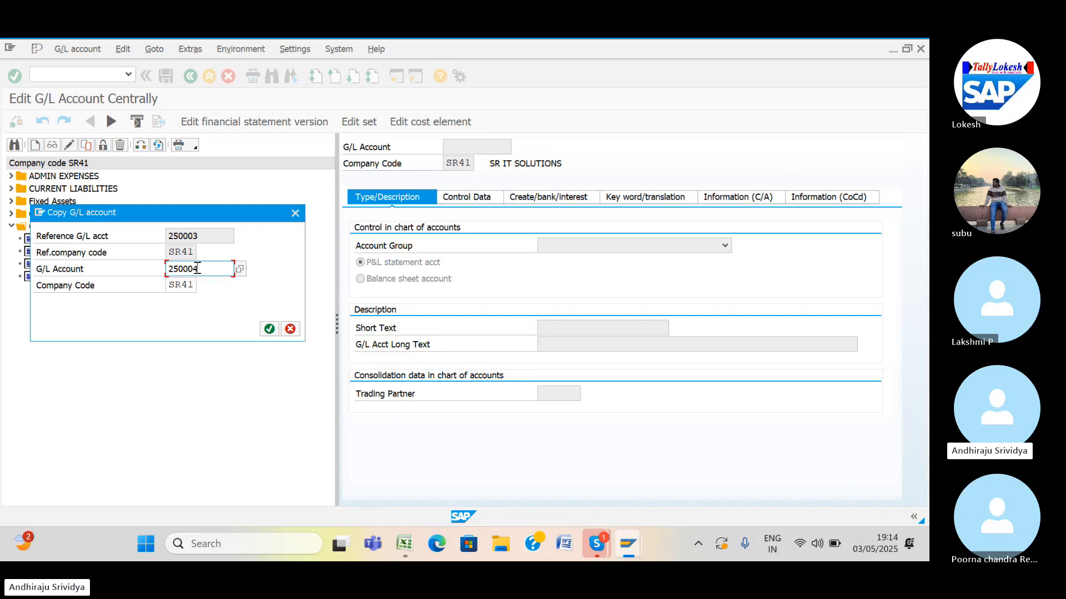
left_click(269, 330)
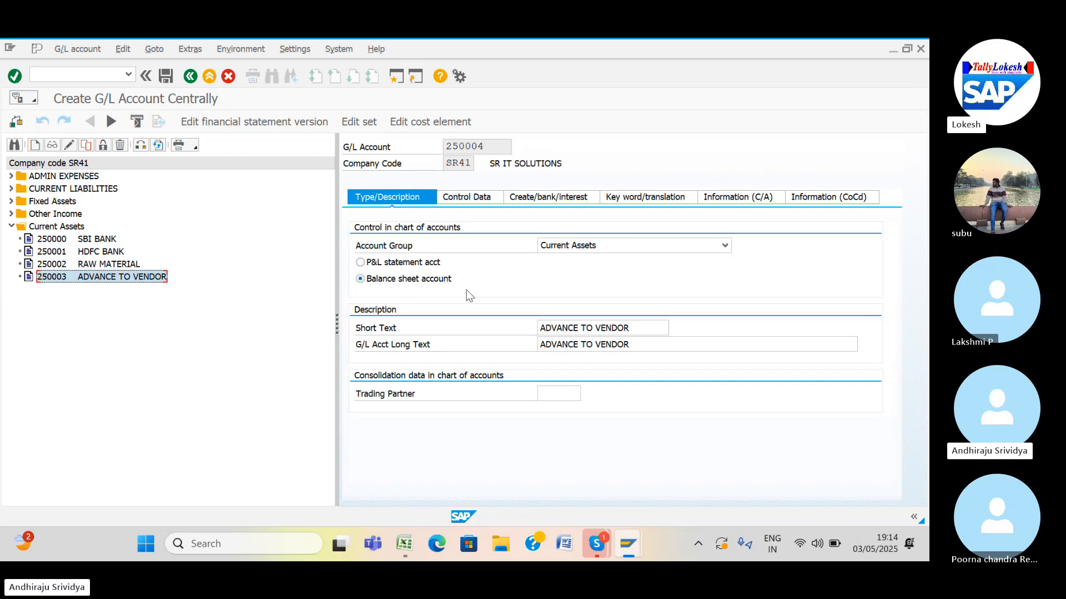
left_click(632, 327)
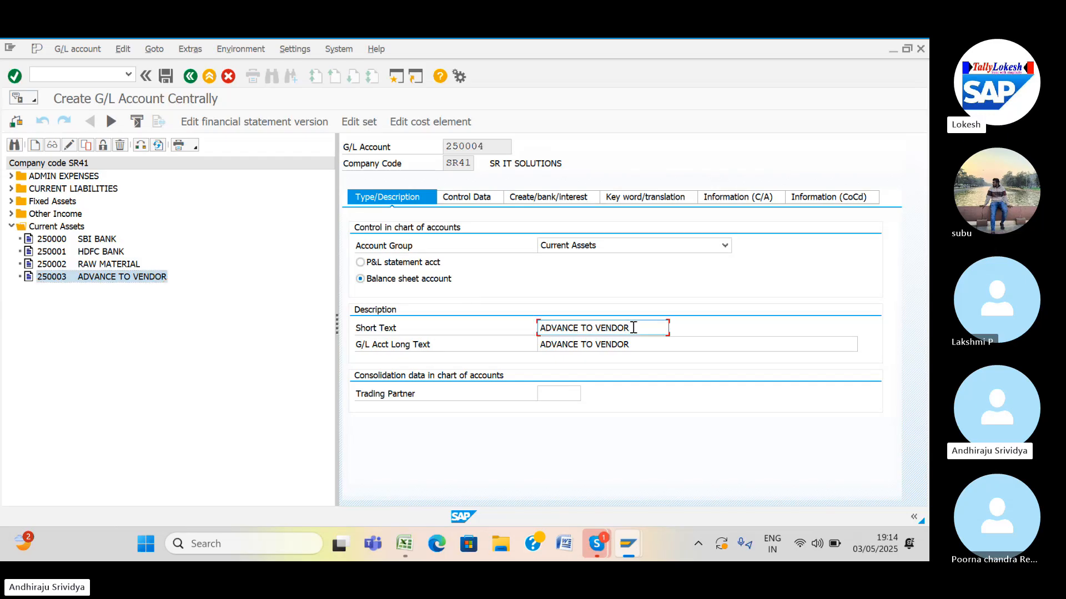
Change account 250004's short text and long text to DOMESTIC CUSTOMERS.
key("BackSpace")
key("BackSpace")
key("BackSpace")
key("BackSpace")
key("BackSpace")
key("BackSpace")
key("BackSpace")
key("BackSpace")
key("BackSpace")
key("BackSpace")
key("BackSpace")
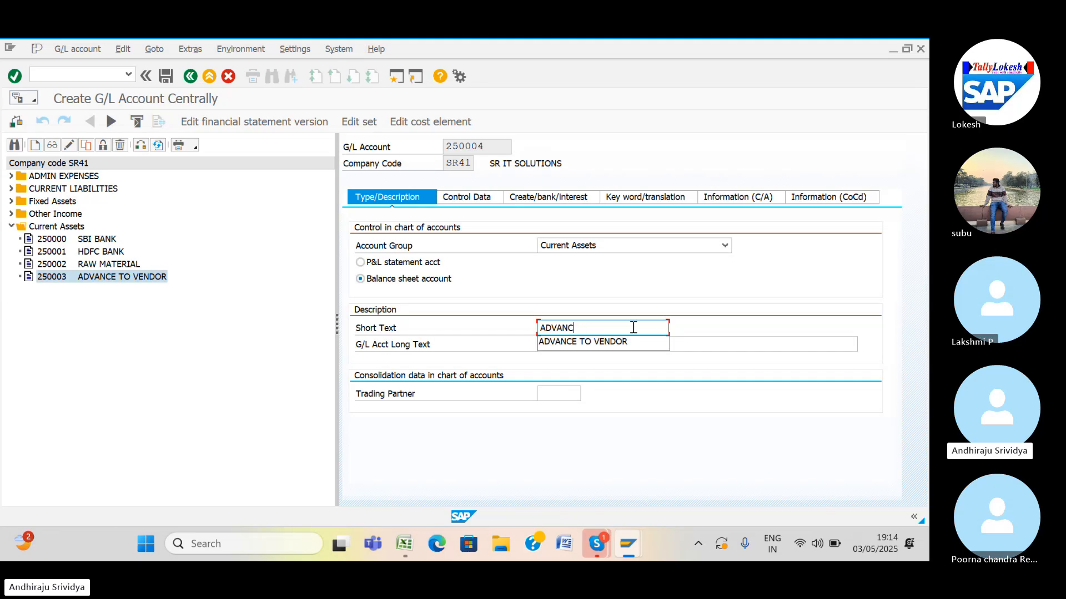
key("BackSpace")
key("BackSpace")
key("BackSpace")
key("BackSpace")
key("BackSpace")
key("BackSpace")
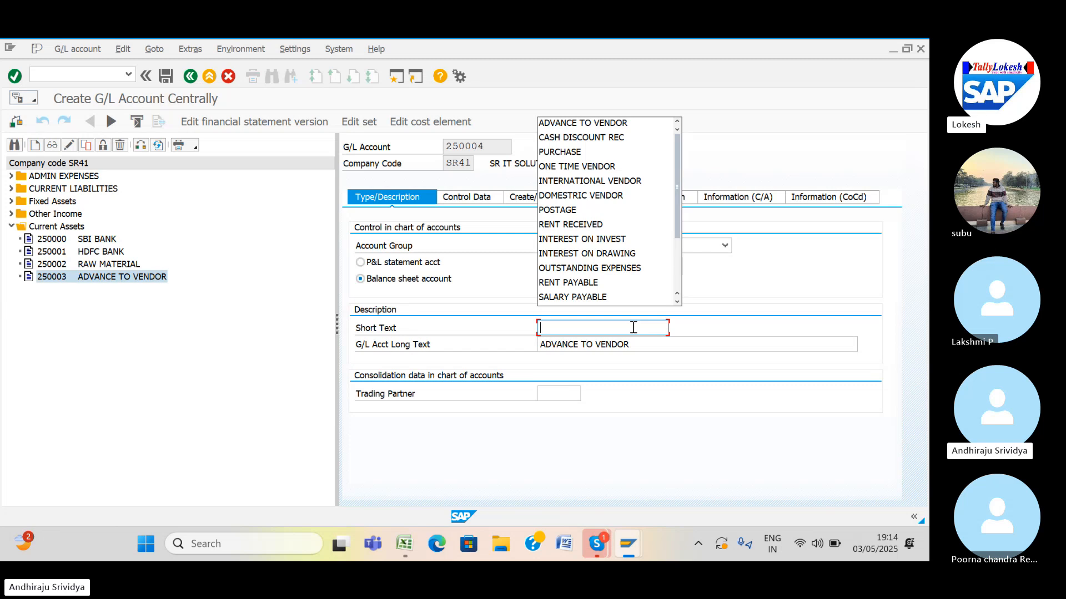
type("DOM")
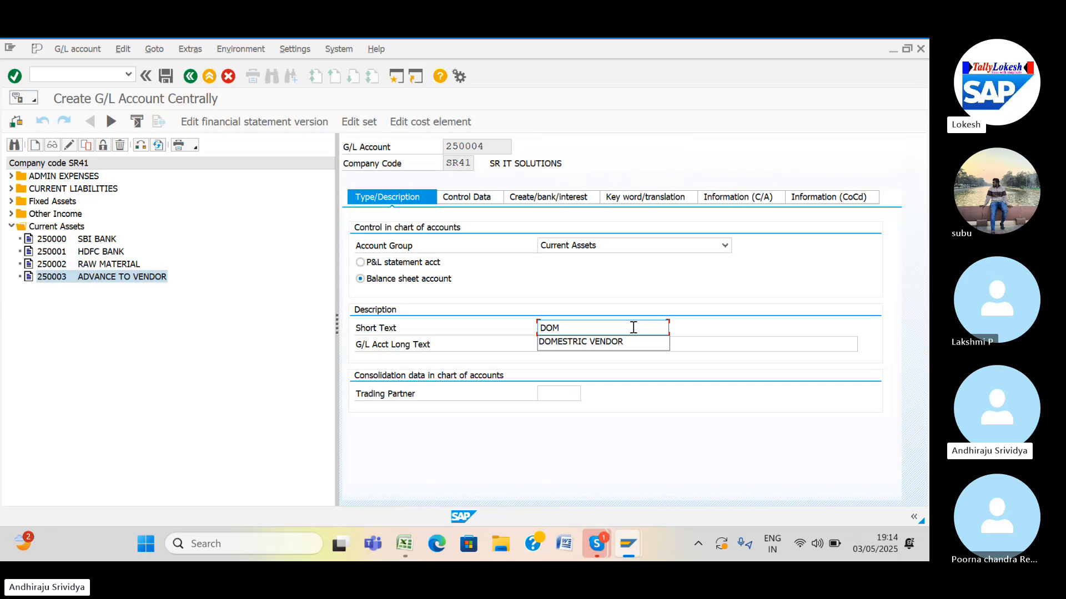
type("ESTRIC C")
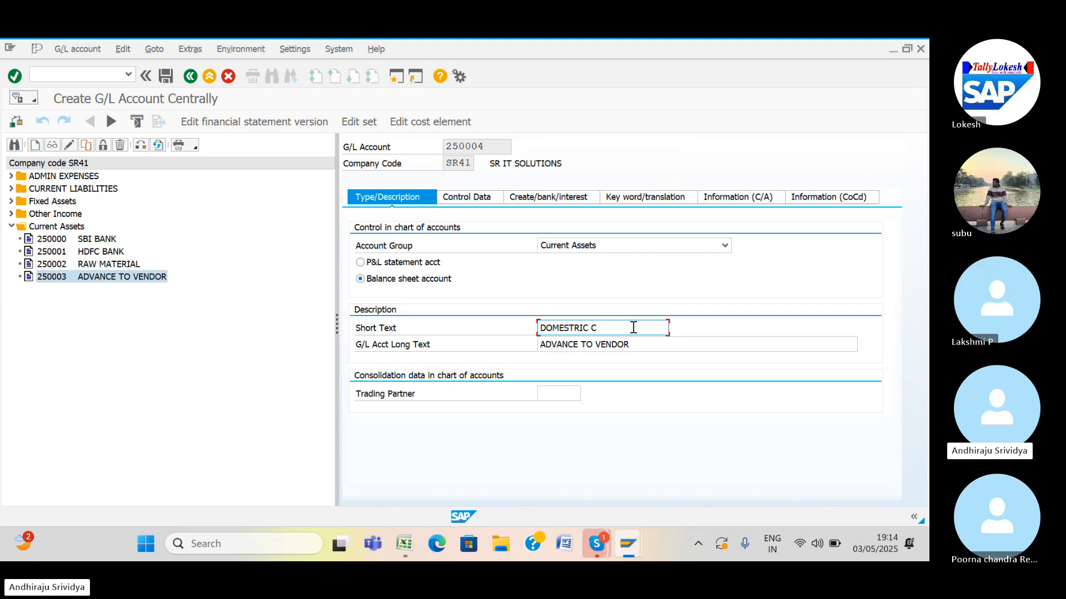
key("BackSpace")
key("BackSpace")
key("BackSpace")
key("BackSpace")
key("BackSpace")
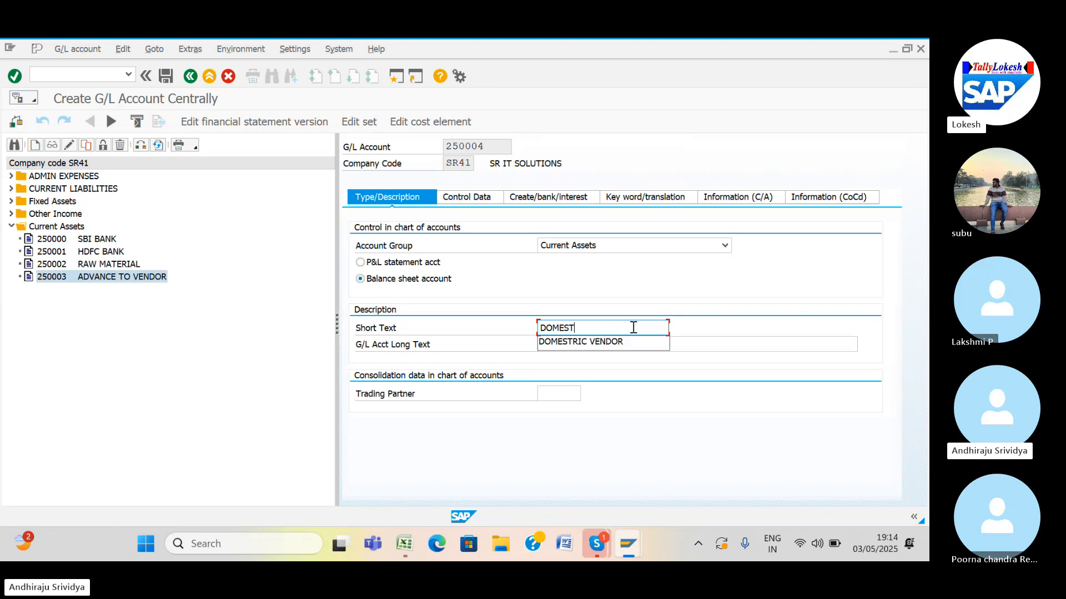
type("IC")
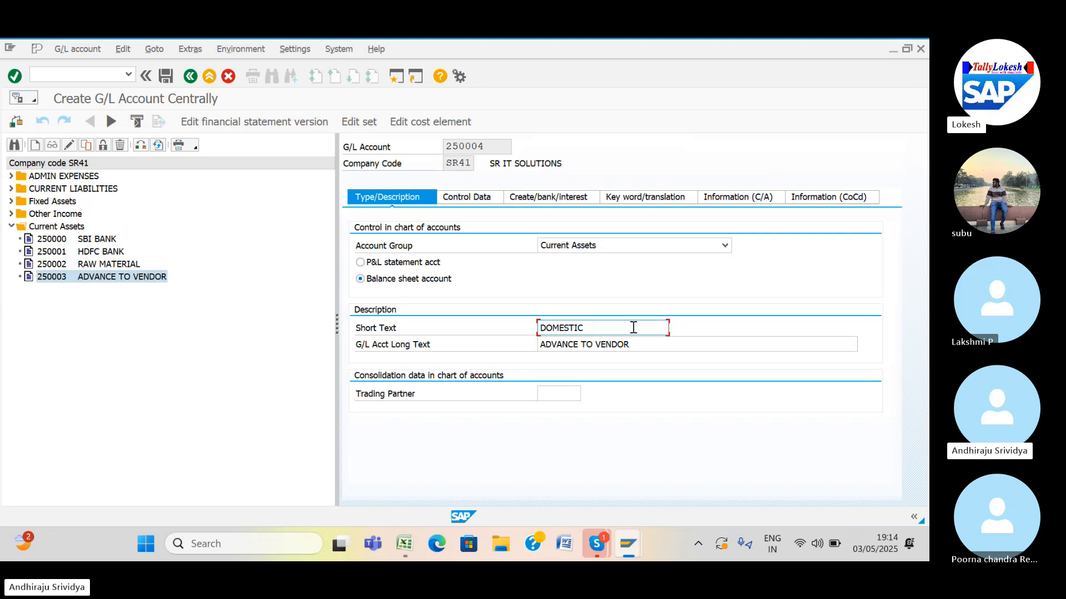
type(" CUS")
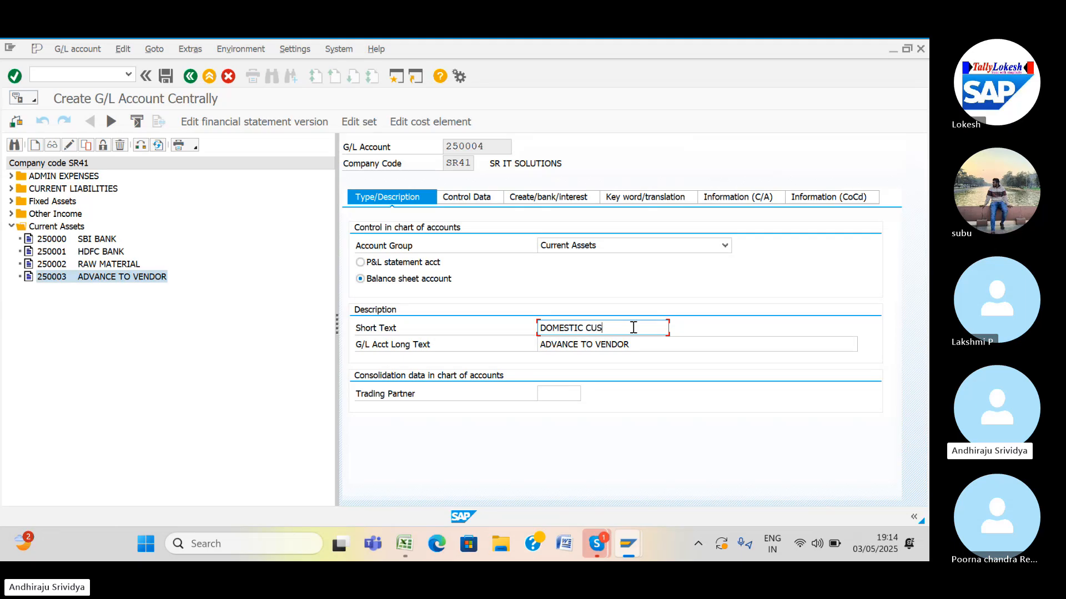
type("TOMER")
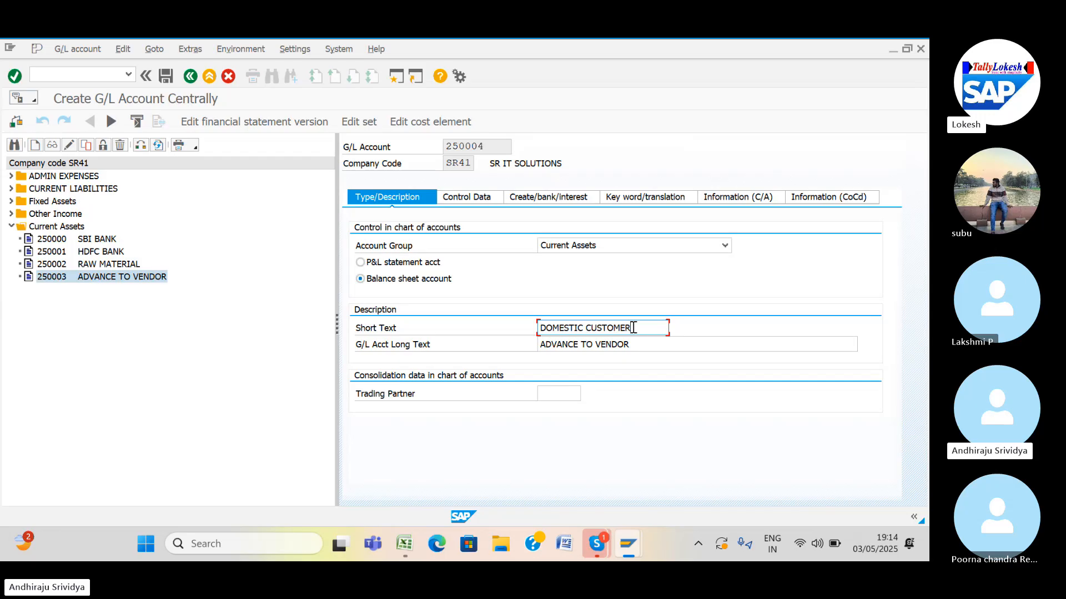
type("S")
left_click_drag(638, 328, 551, 333)
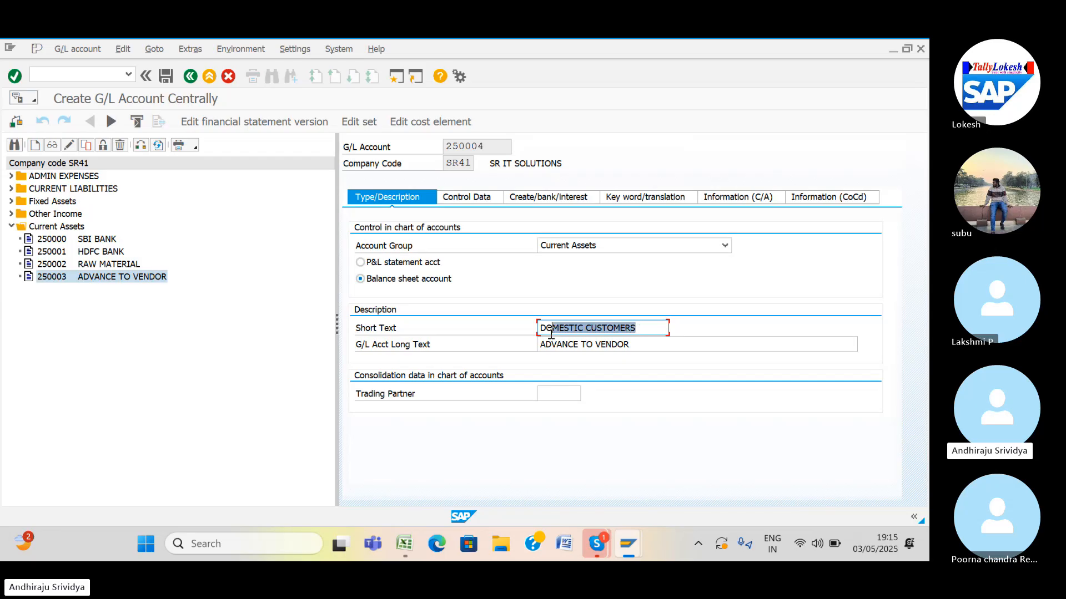
left_click(534, 337)
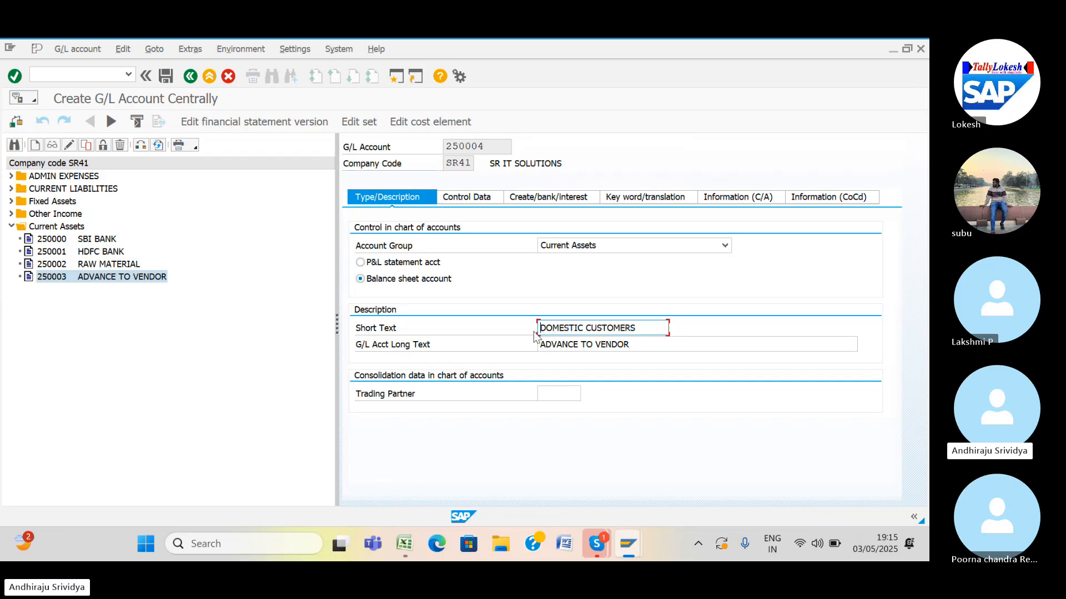
left_click(539, 344)
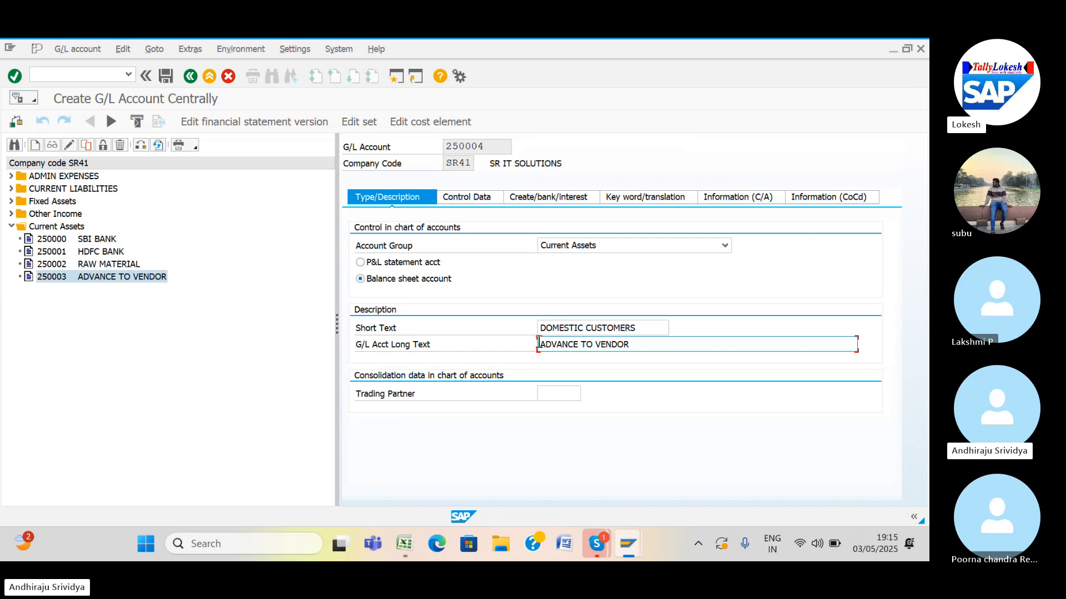
key("ctrl+v")
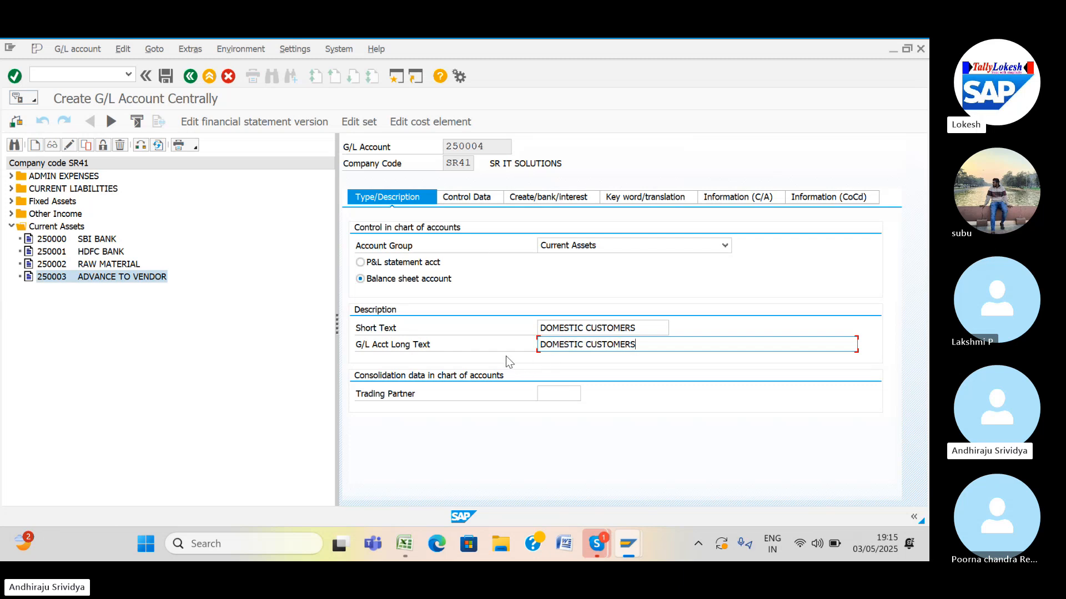
left_click(470, 198)
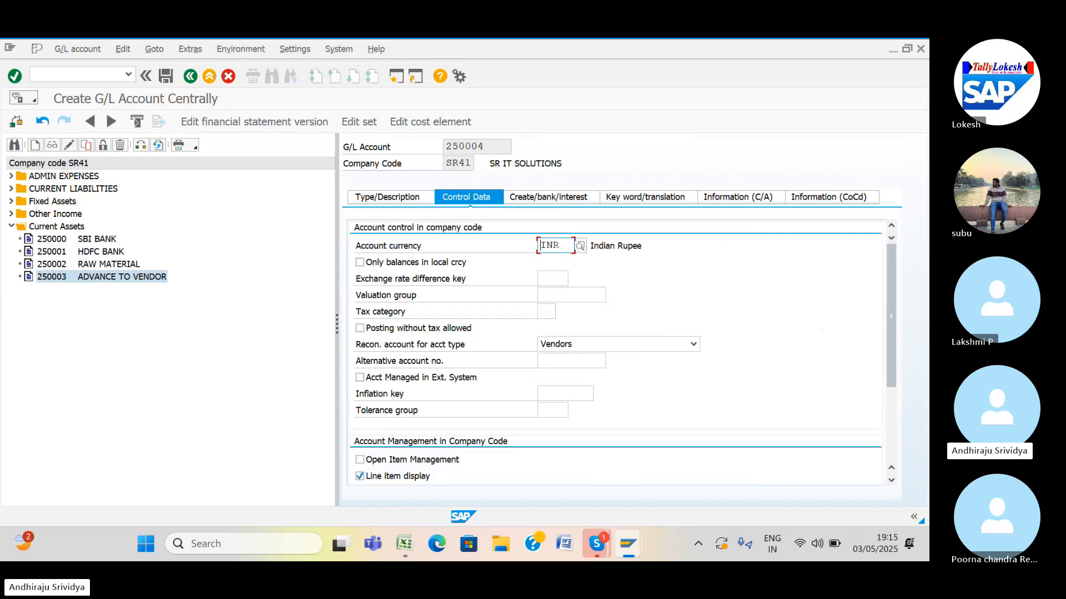
On Control Data, set reconciliation account type to Customers and save account 250004.
scroll(616, 352, "down", 3)
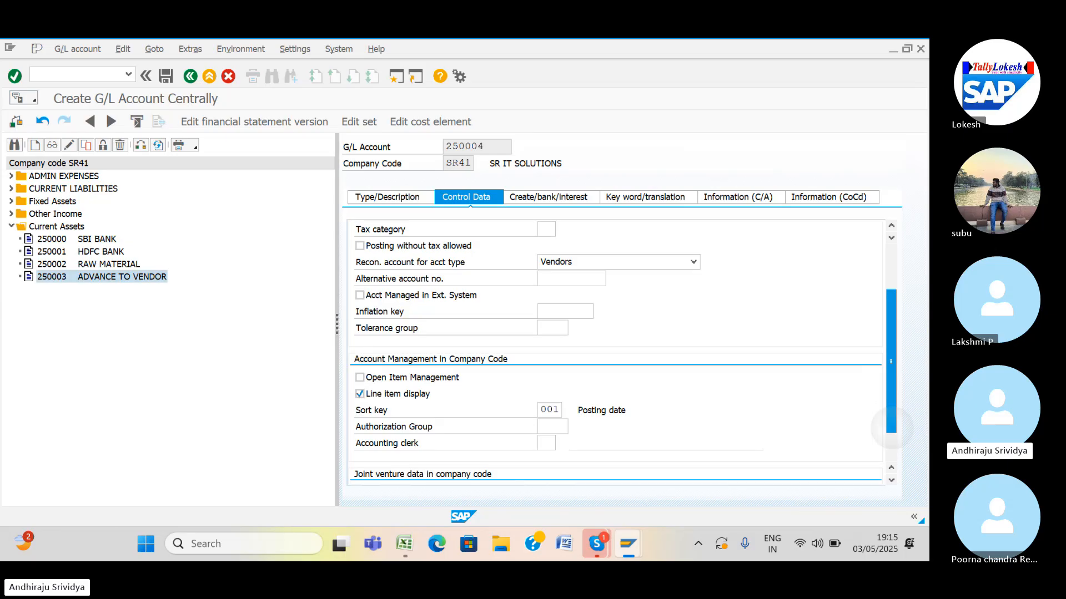
scroll(617, 352, "up", 3)
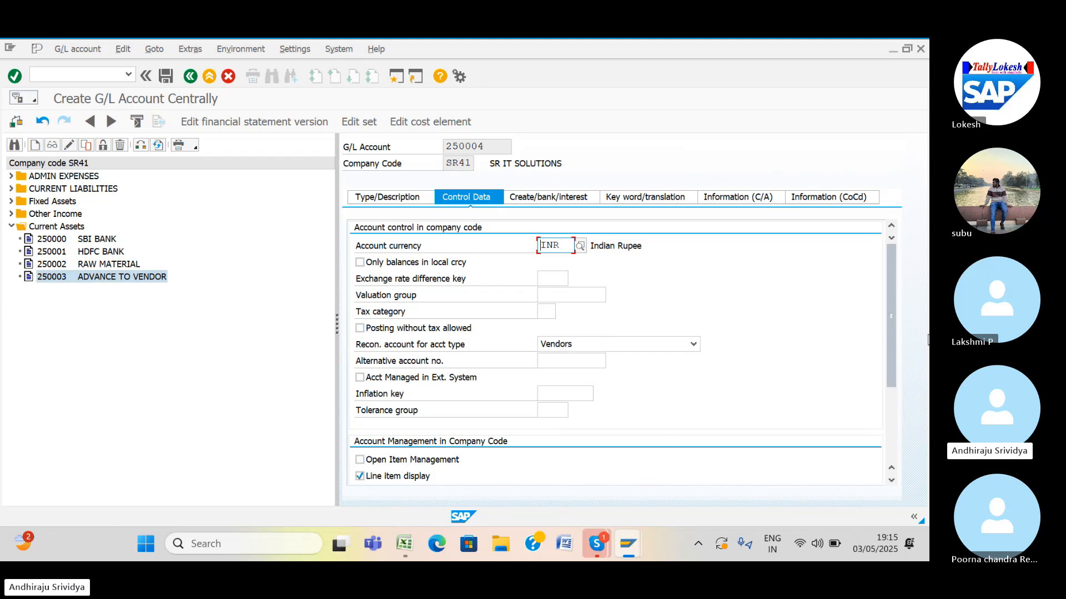
left_click(693, 344)
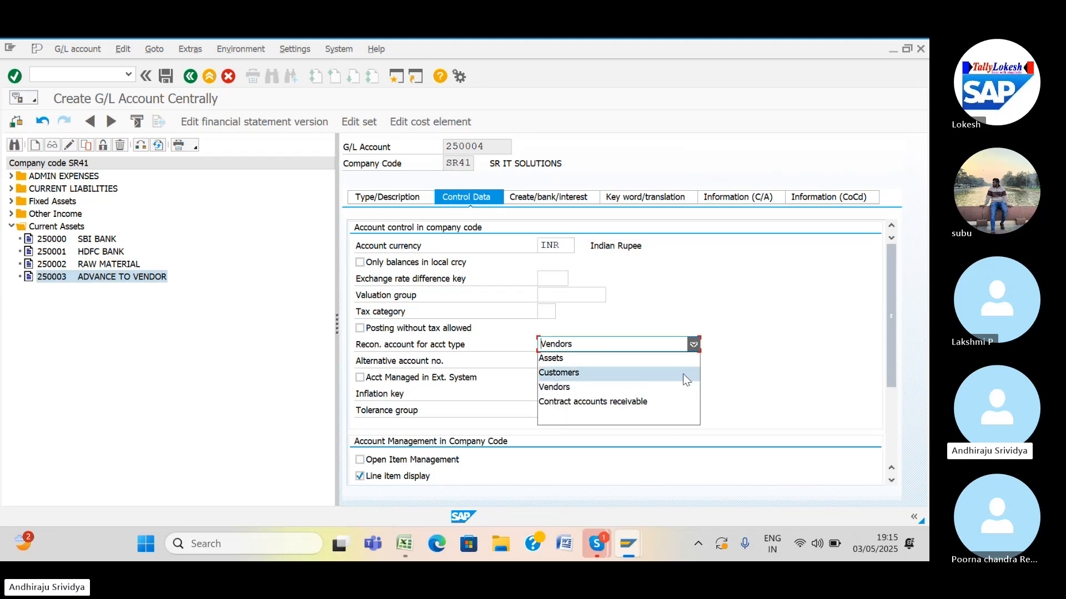
left_click(682, 374)
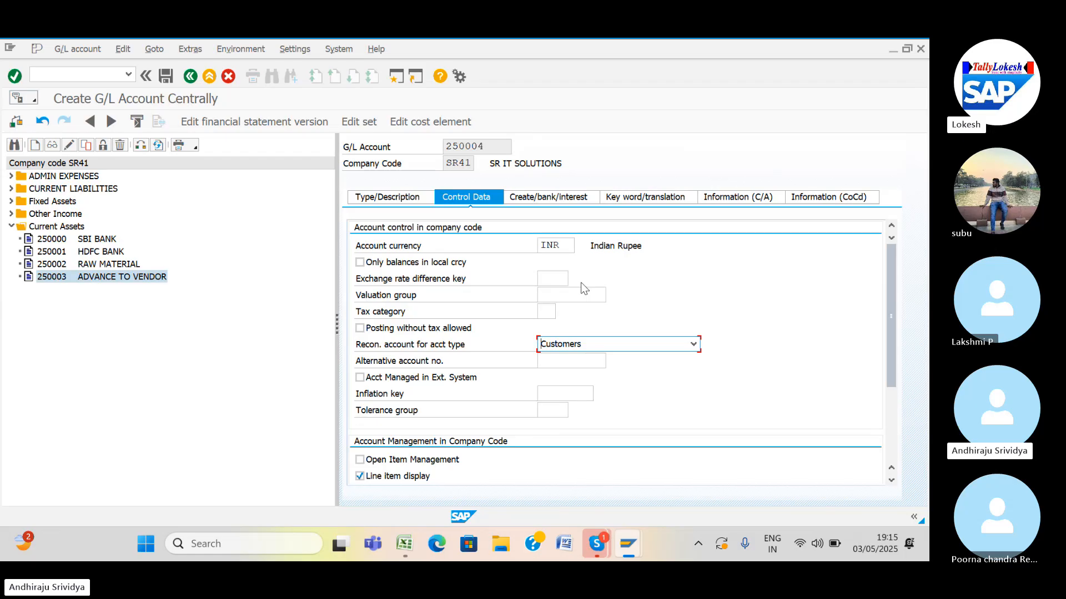
scroll(636, 354, "down", 5)
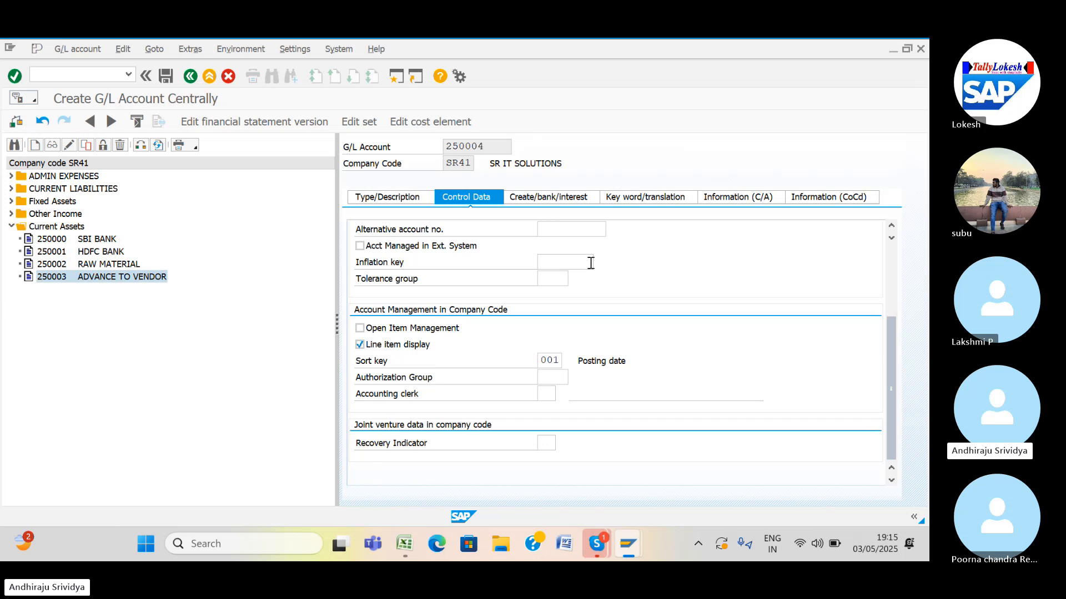
left_click(563, 206)
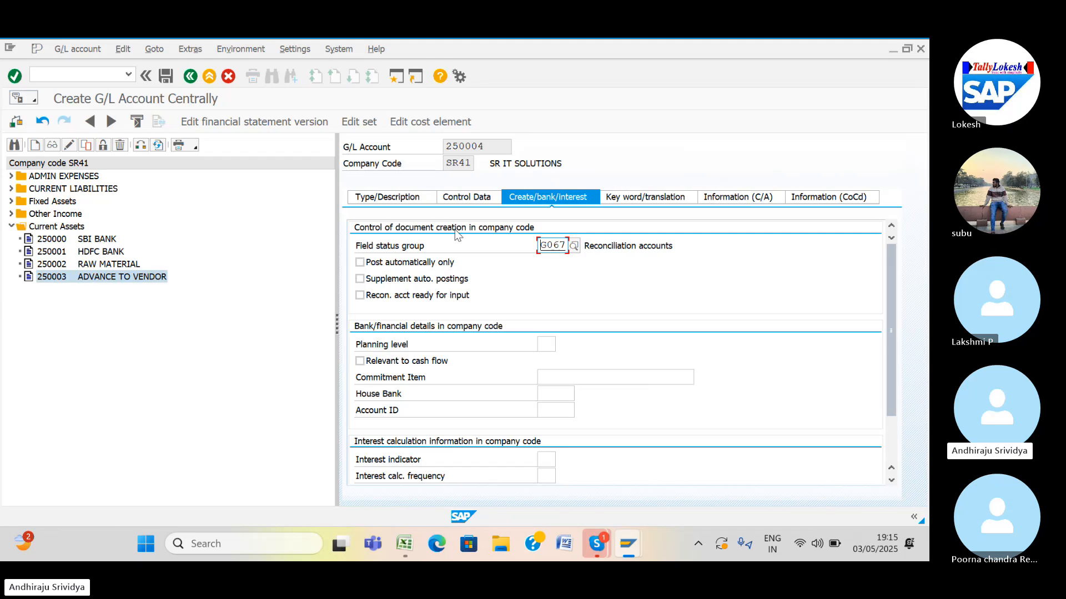
left_click(163, 79)
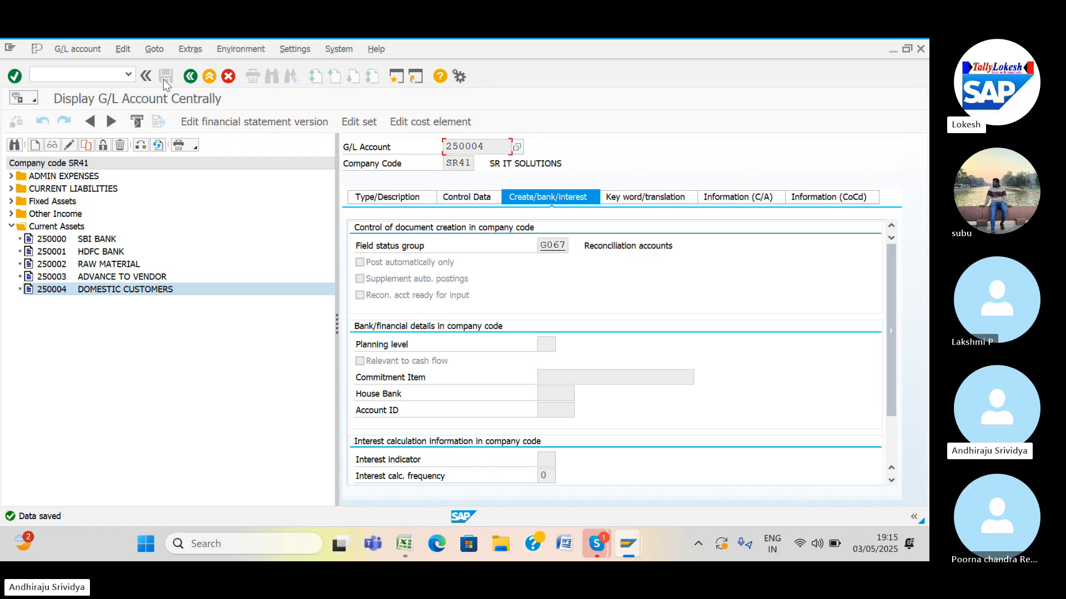
Copy account 250004 DOMESTIC CUSTOMERS to new G/L account 250005 in SR41.
left_click(69, 287)
right_click(82, 297)
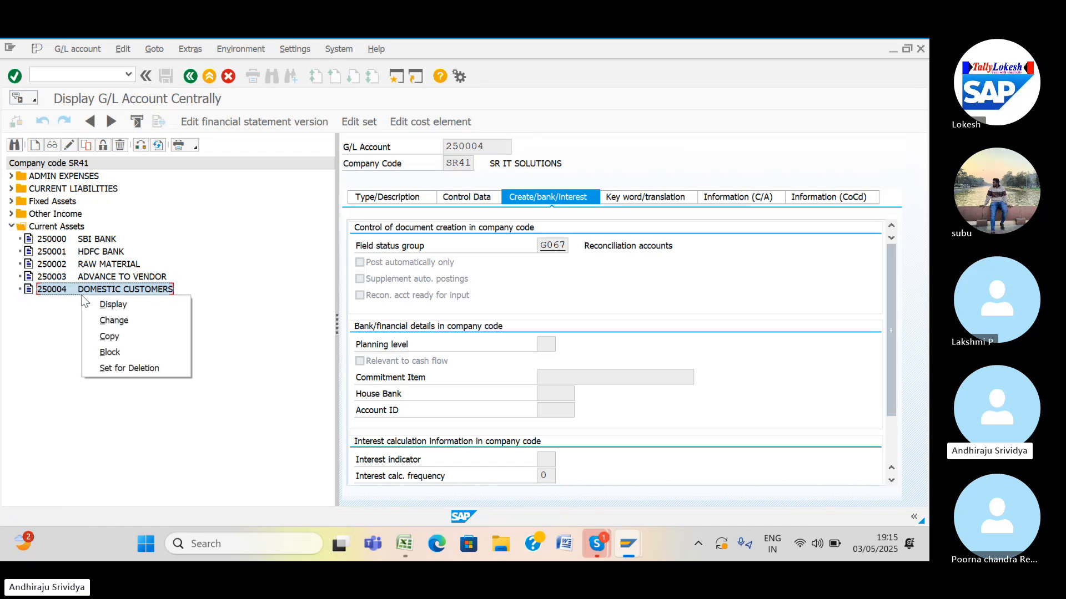
left_click(111, 338)
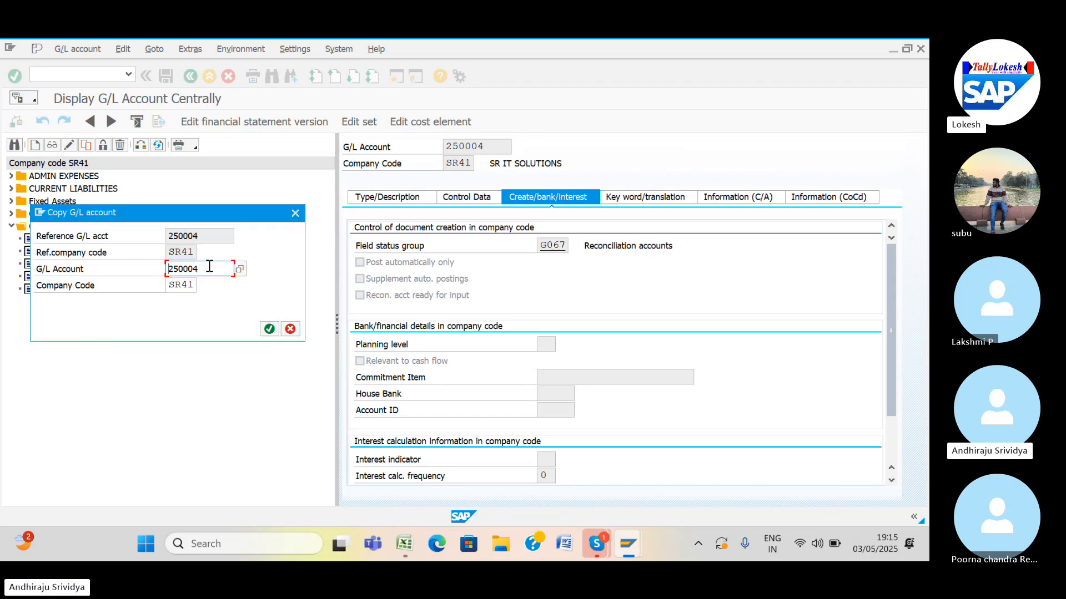
left_click(202, 269)
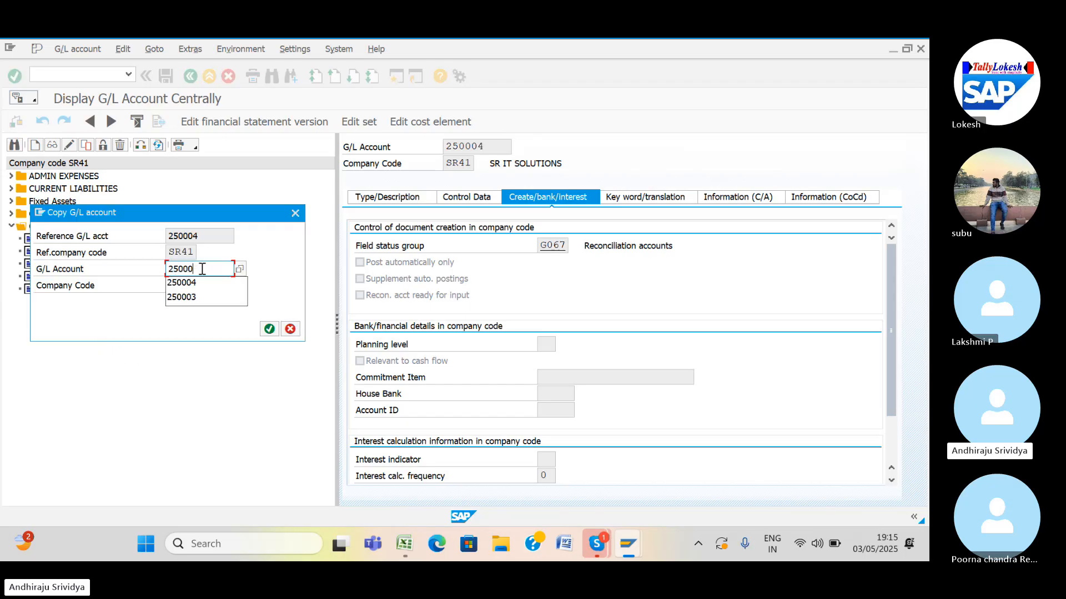
key("BackSpace")
type("5")
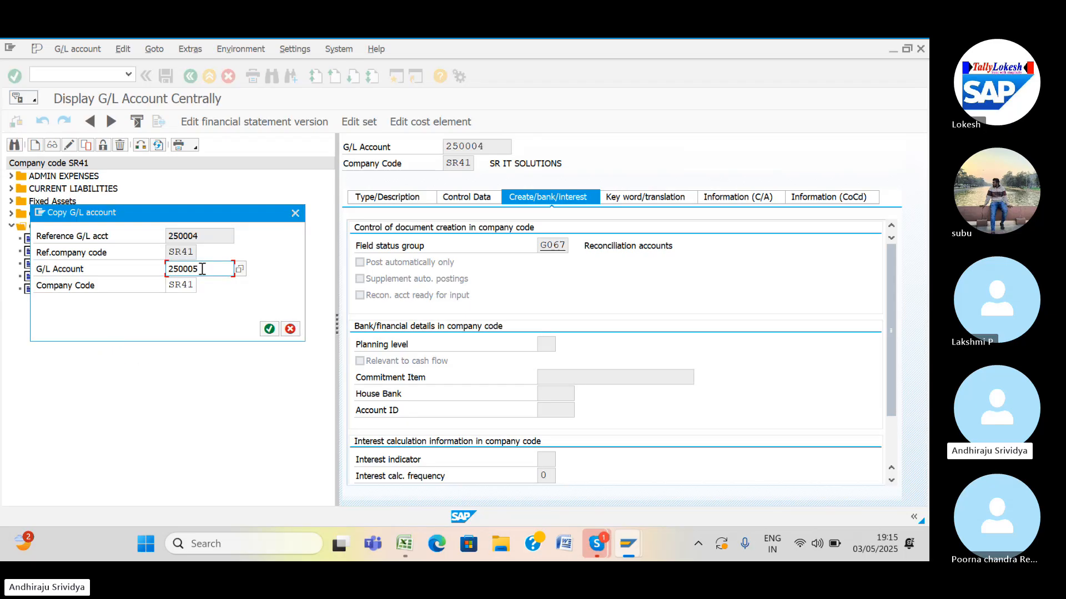
left_click(269, 328)
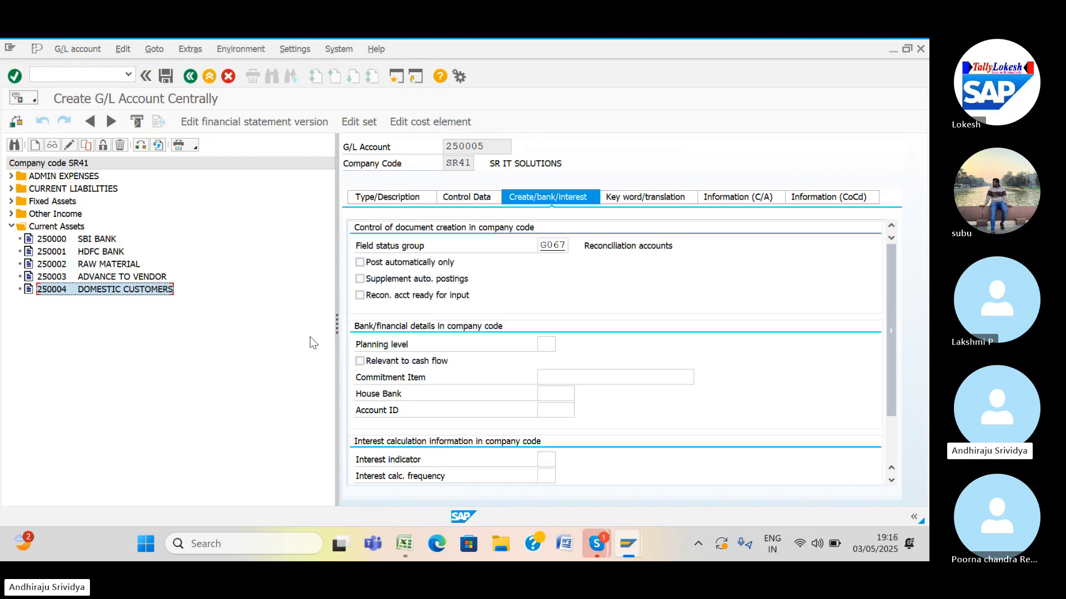
left_click(387, 198)
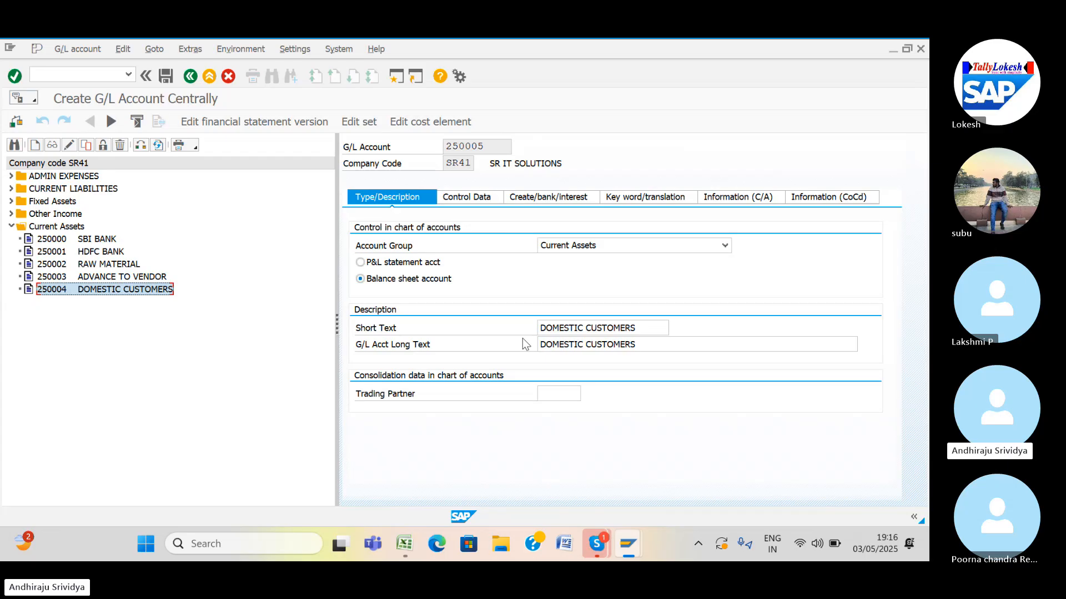
Replace account 250005's short text with EXPORT CUSTOMERS.
left_click(637, 328)
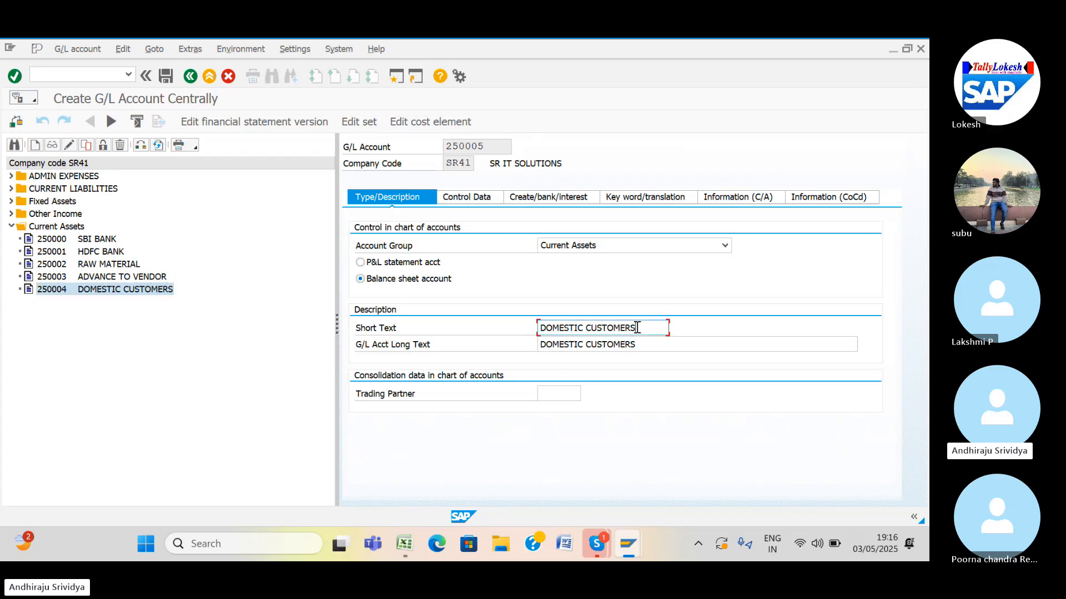
left_click(583, 328)
key("BackSpace")
key("BackSpace")
key("BackSpace")
key("BackSpace")
key("BackSpace")
key("BackSpace")
key("BackSpace")
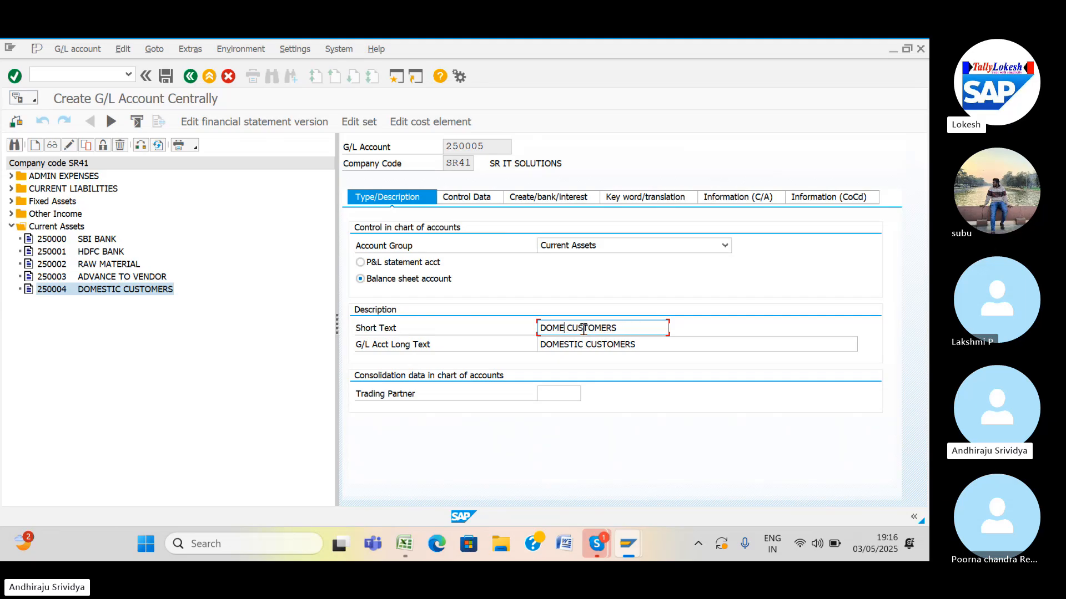
key("BackSpace")
type("EX")
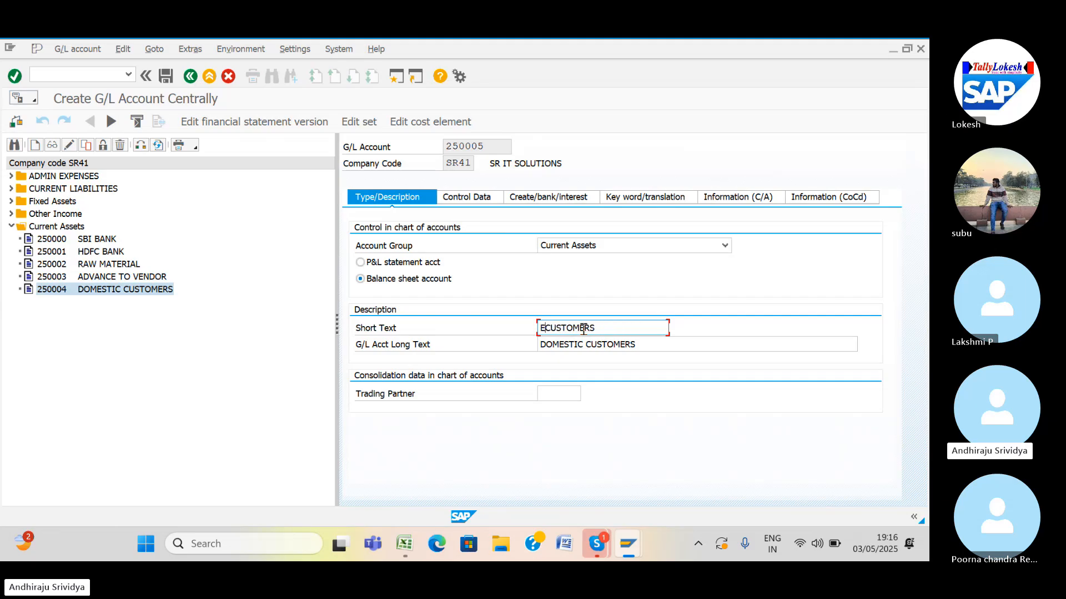
type("PORT CUS")
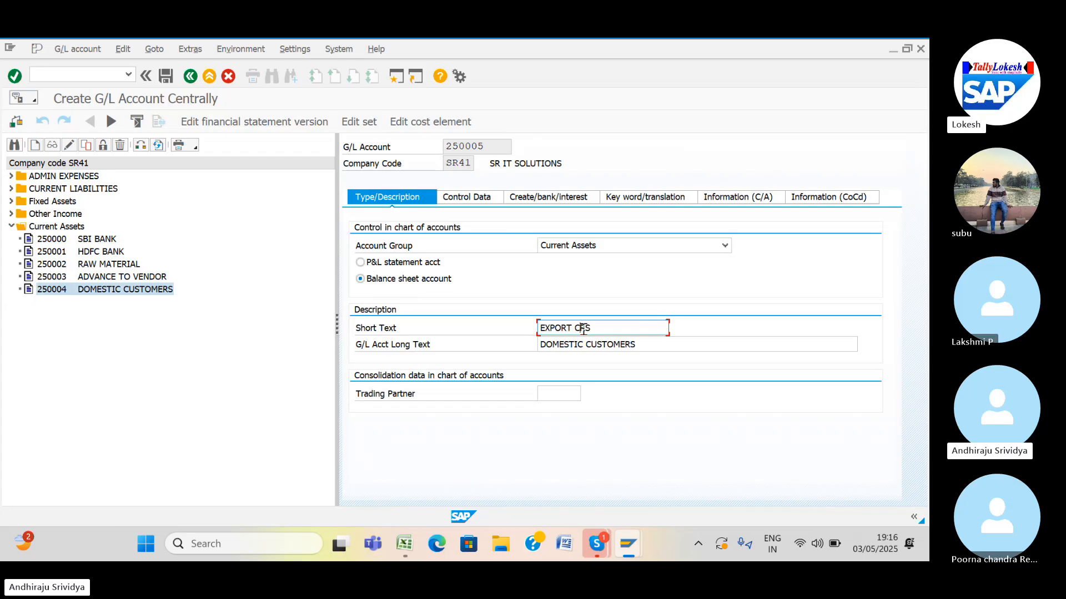
type("T")
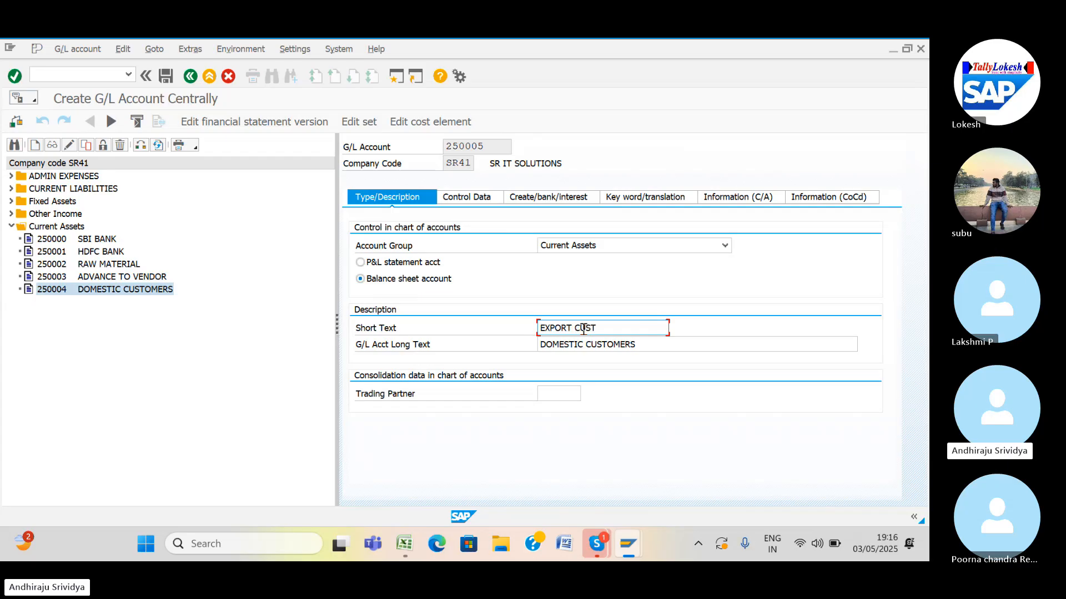
type("OMERS")
Copy EXPORT CUSTOMERS into the long text and save account 250005.
left_click_drag(629, 328, 519, 330)
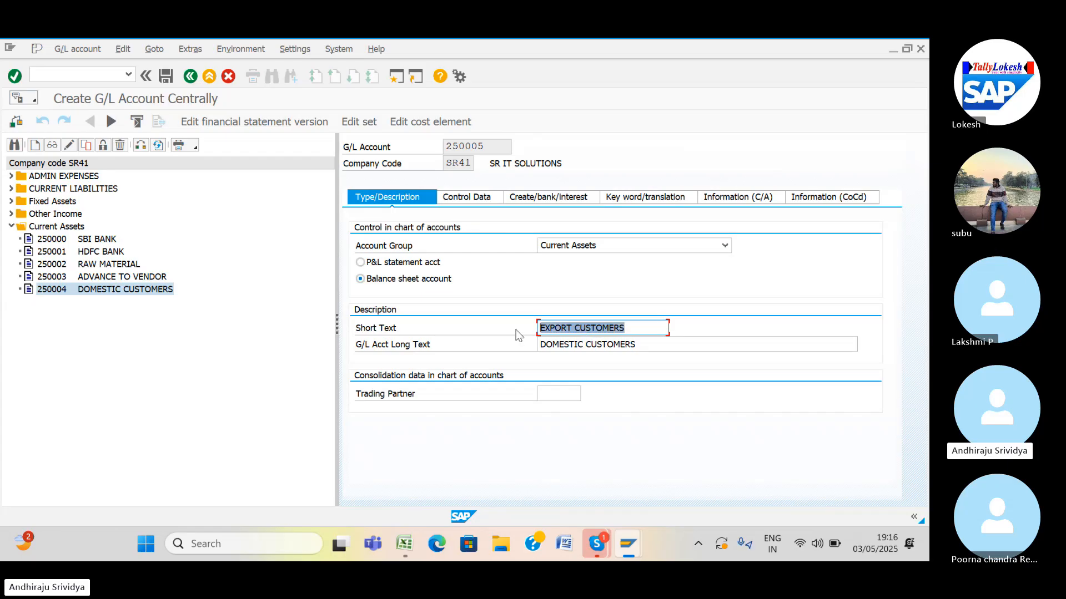
key("ctrl+c")
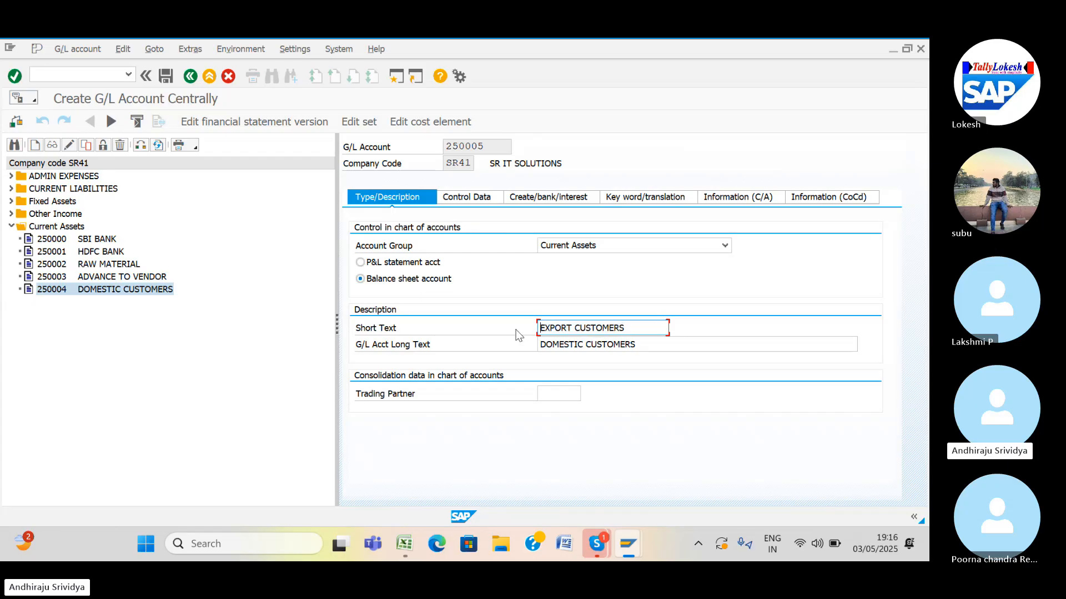
left_click(541, 346)
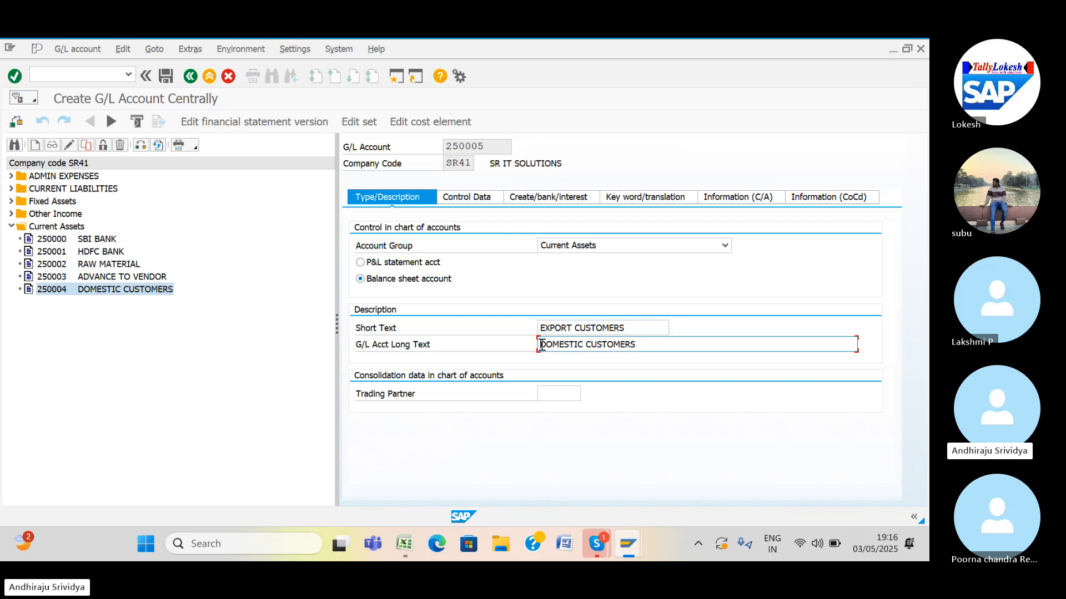
key("ctrl+v")
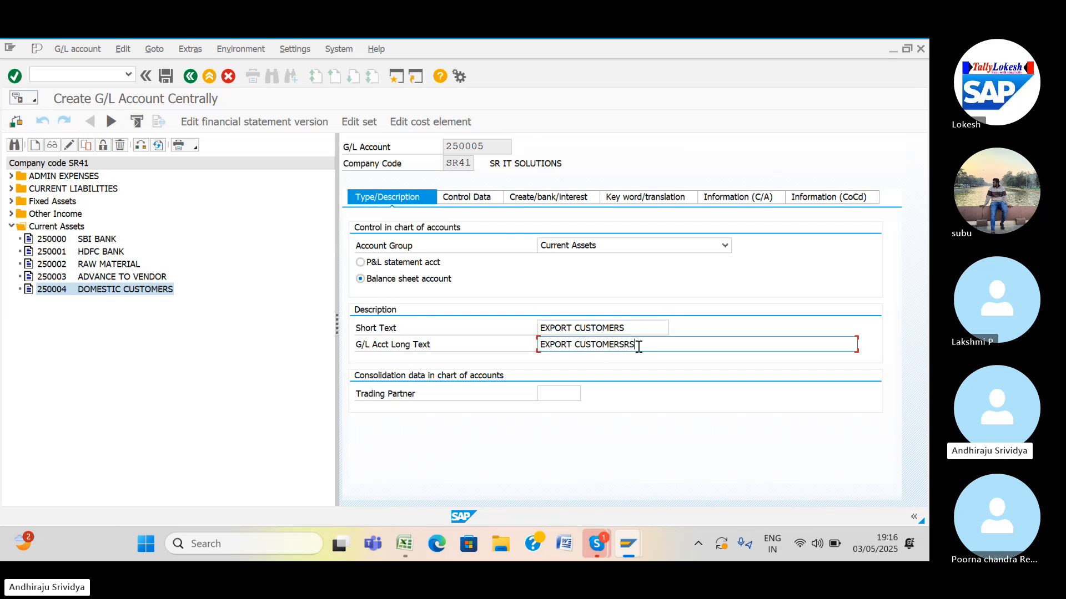
key("BackSpace")
key("BackSpace")
left_click(164, 78)
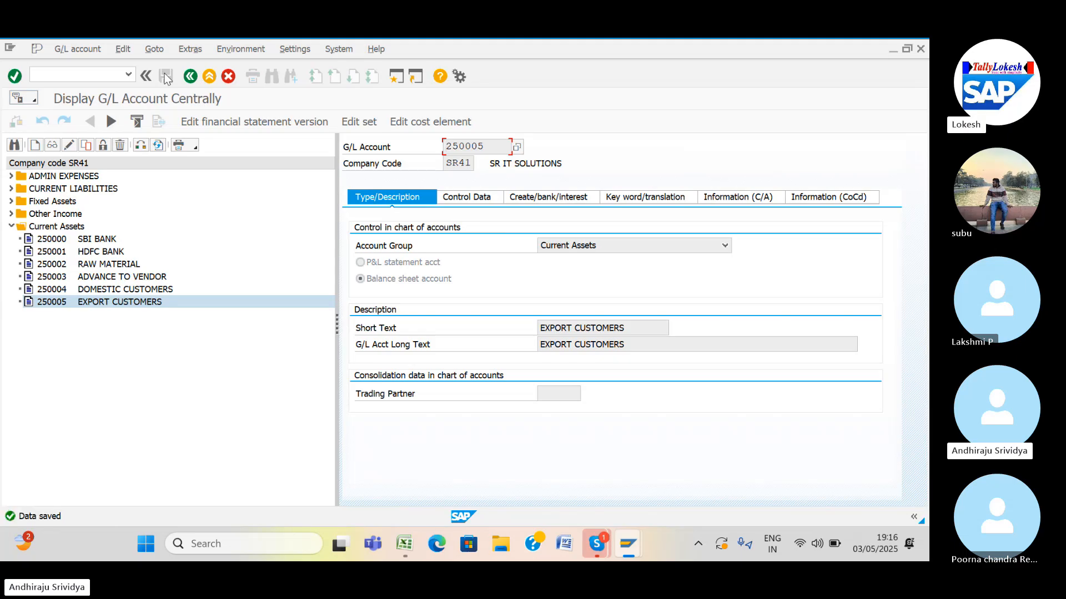
left_click(61, 306)
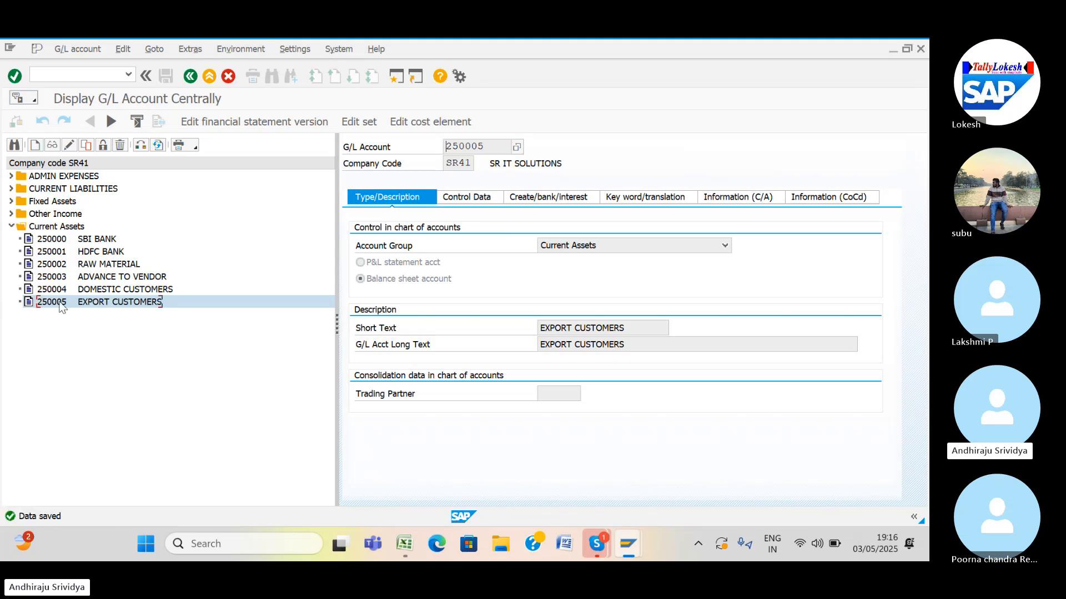
right_click(61, 307)
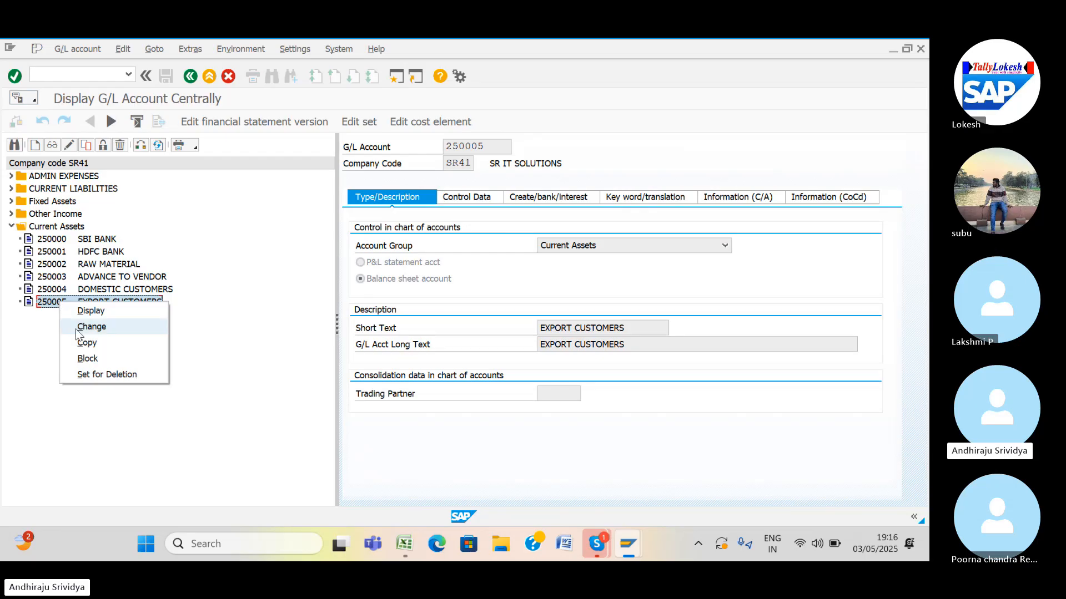
Copy G/L account 250005 to create new account 250006.
left_click(83, 344)
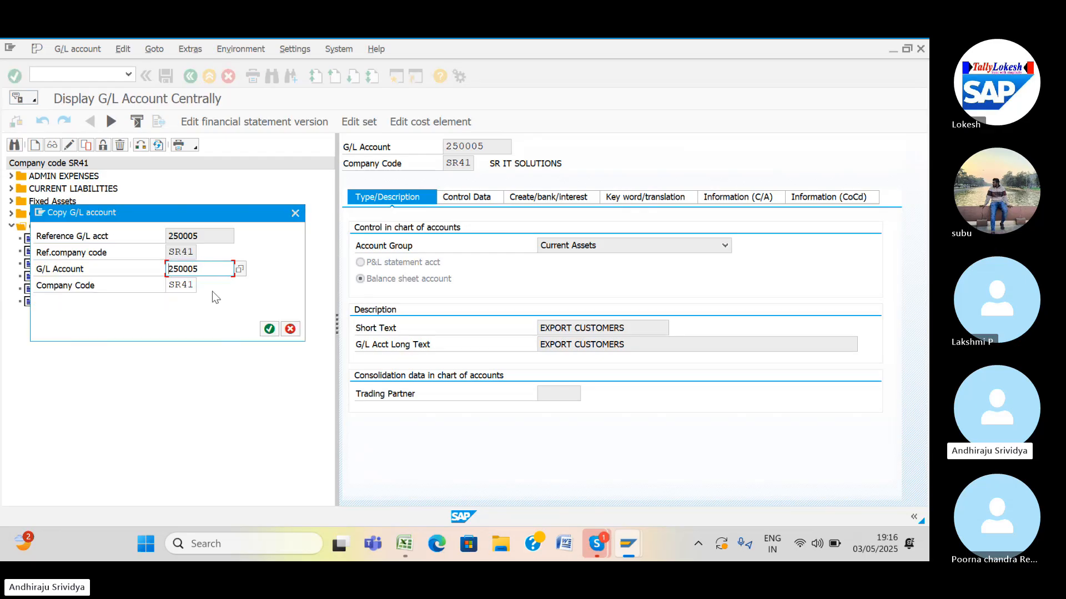
key("BackSpace")
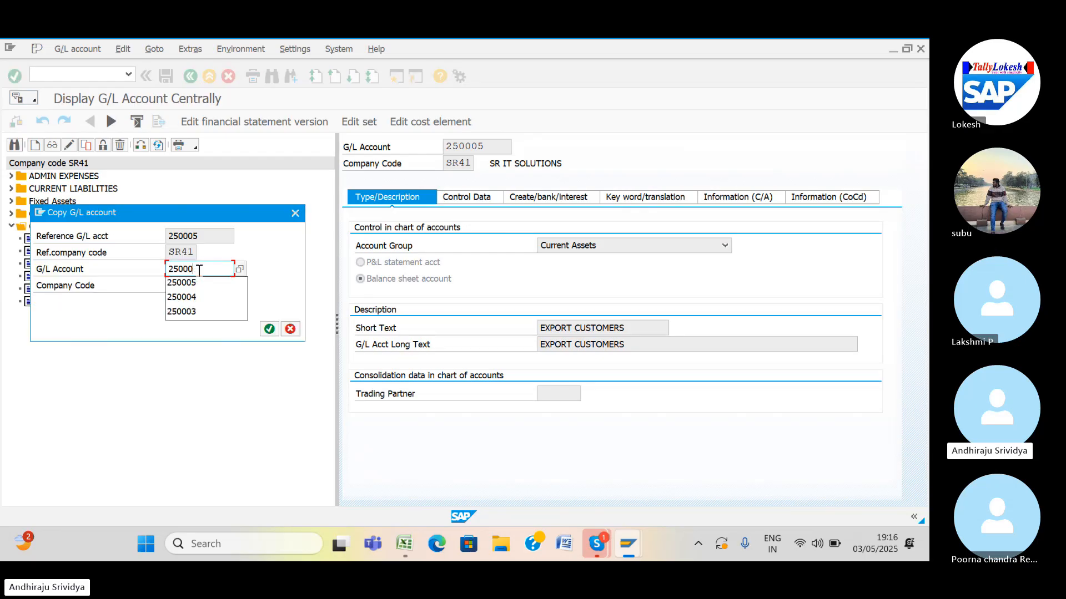
type("6")
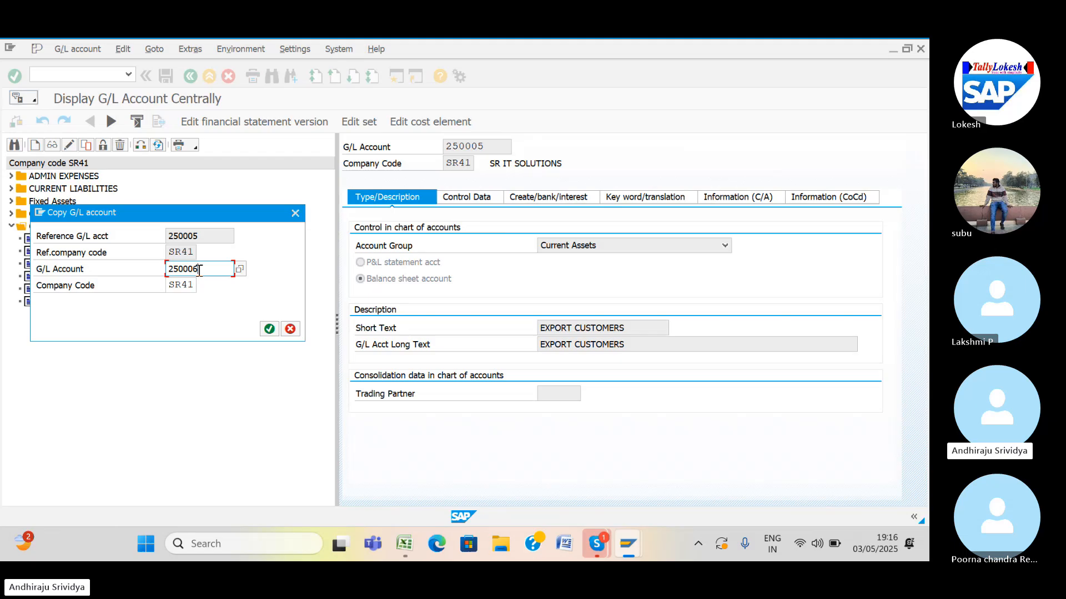
left_click(267, 330)
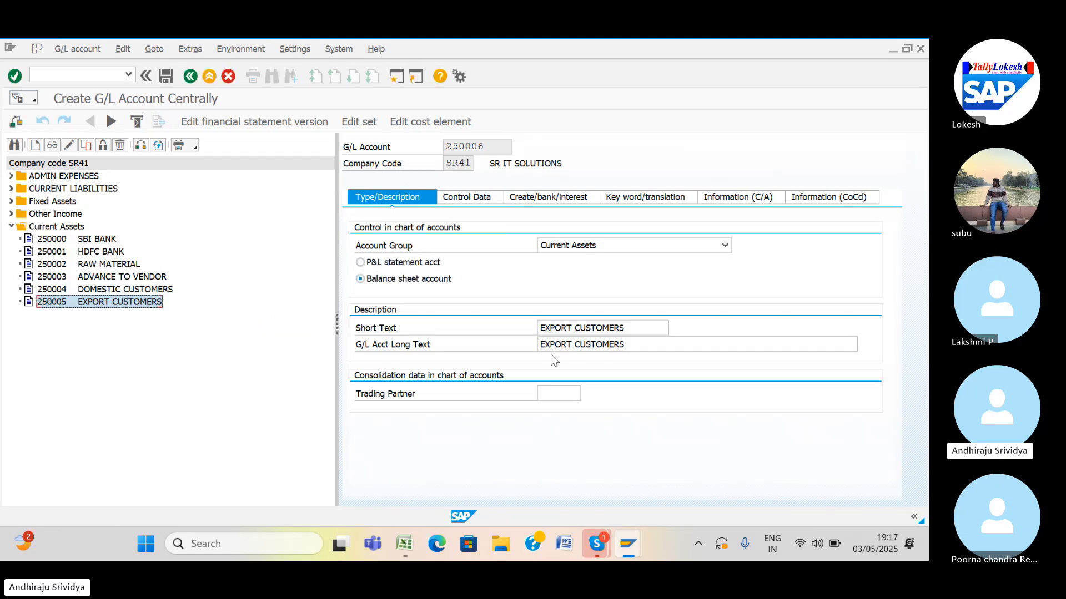
Set the short and long text to ONE TIME CUSTOMERS and save account 250006.
left_click(623, 328)
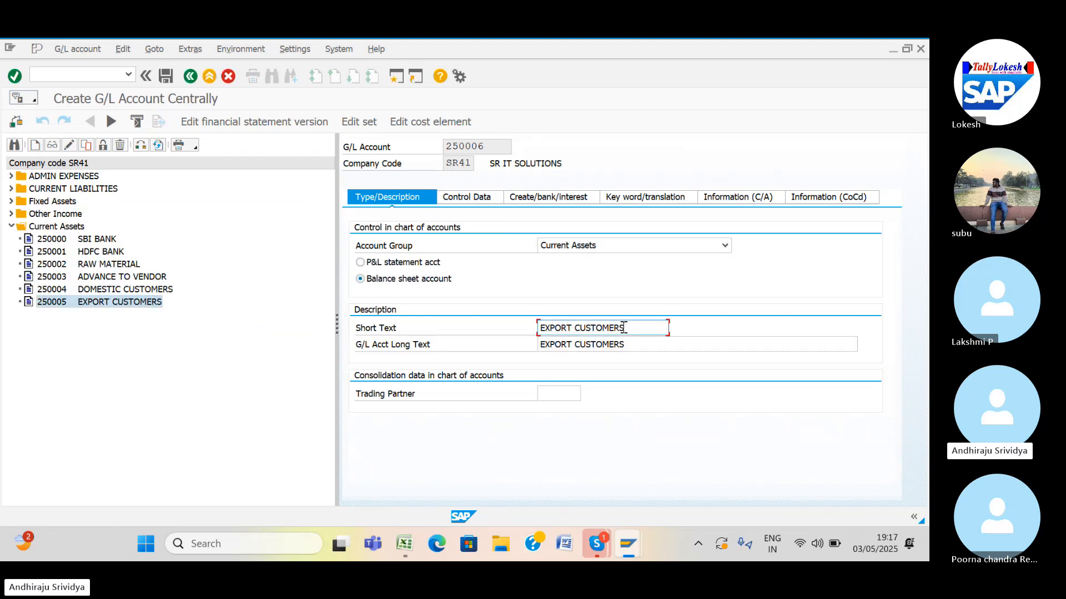
key("BackSpace")
key("BackSpace")
key("BackSpace")
key("BackSpace")
key("BackSpace")
key("BackSpace")
key("BackSpace")
key("BackSpace")
key("BackSpace")
key("BackSpace")
key("BackSpace")
key("BackSpace")
key("BackSpace")
key("BackSpace")
key("BackSpace")
key("BackSpace")
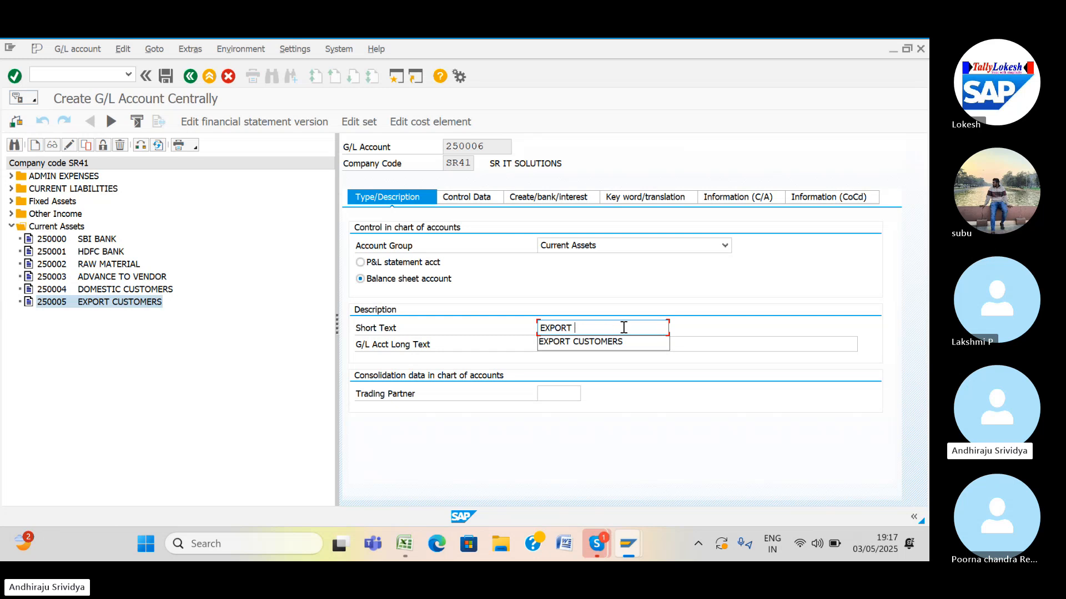
type("ONE ")
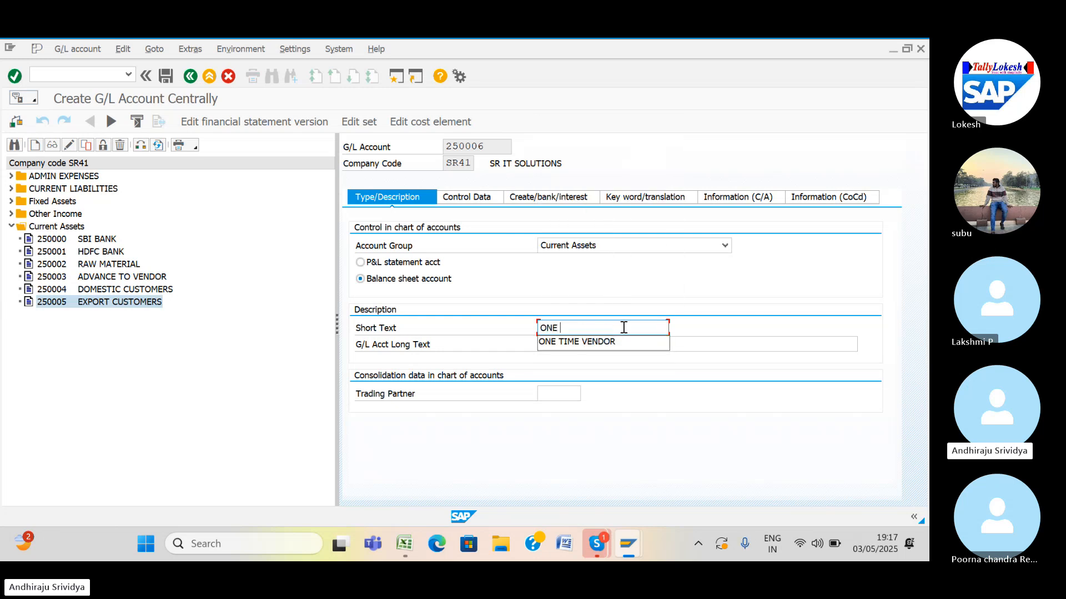
type("TIME CU")
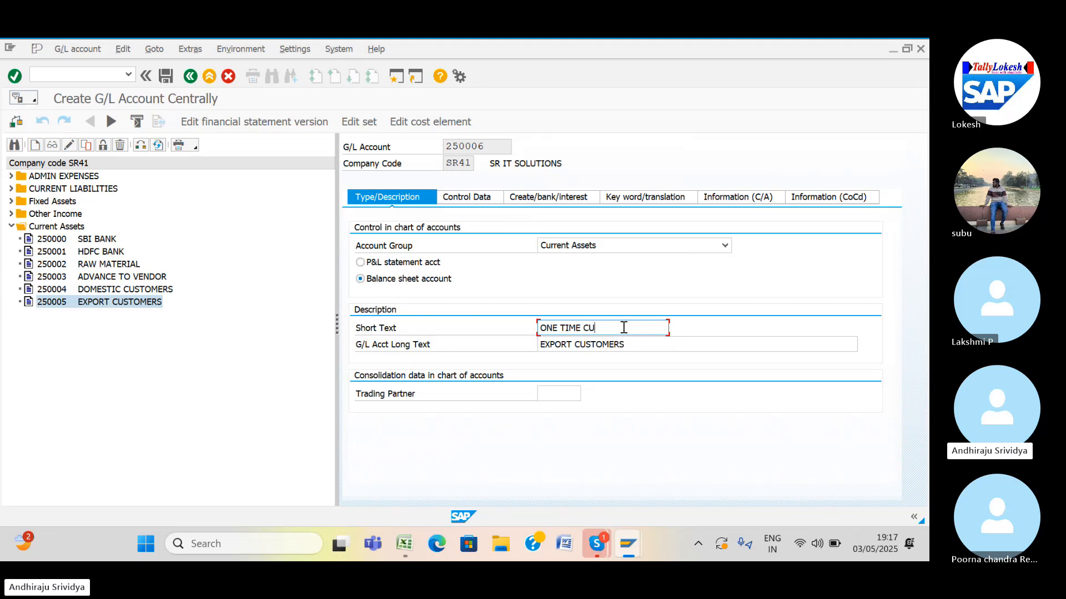
type("STOMERS")
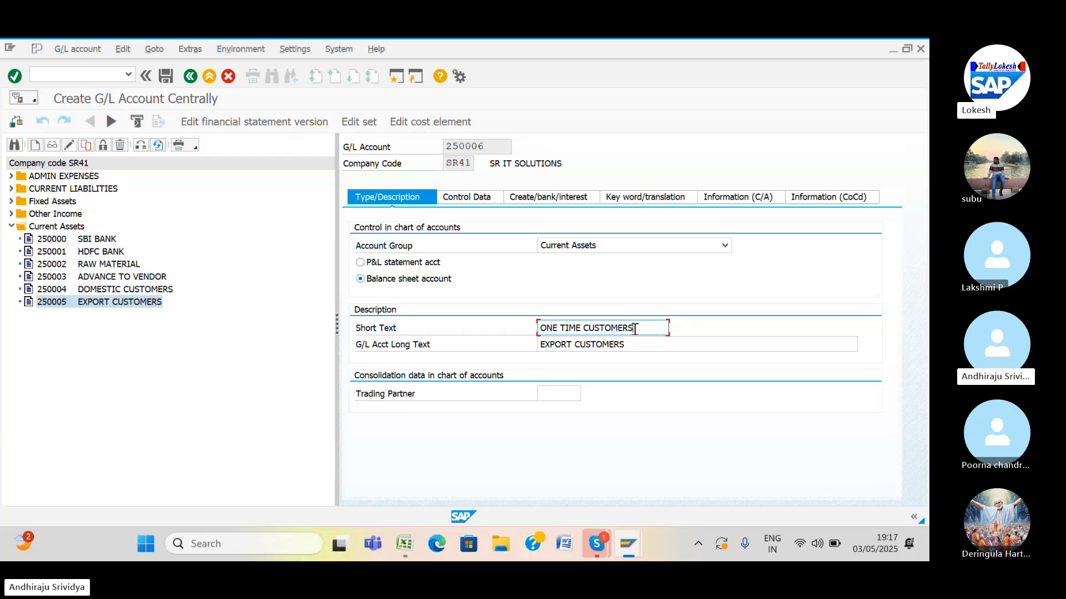
left_click_drag(631, 328, 509, 338)
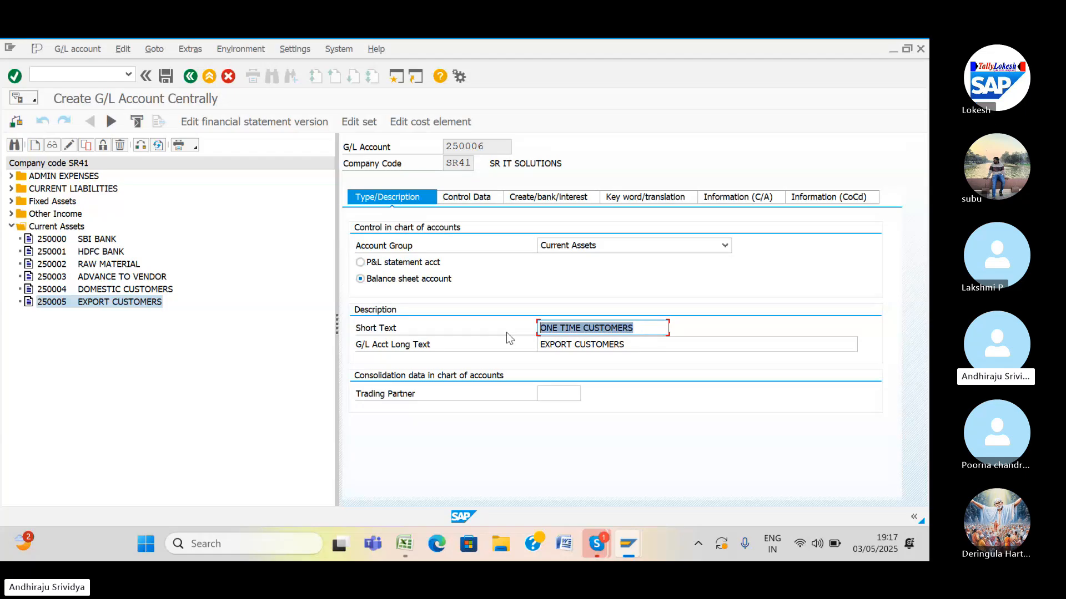
left_click(539, 344)
key("ctrl+v")
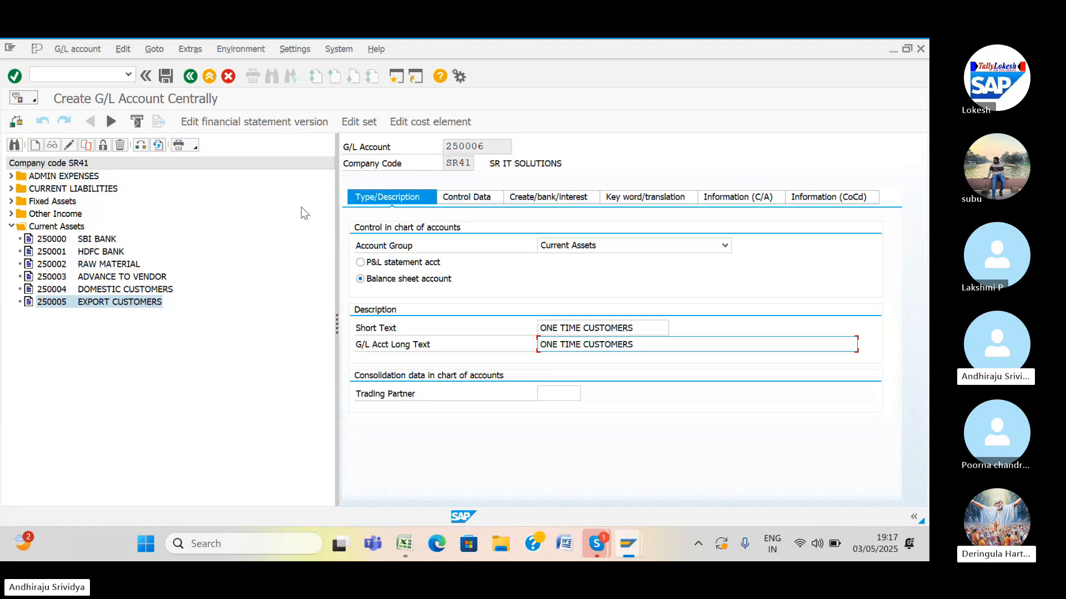
left_click(164, 75)
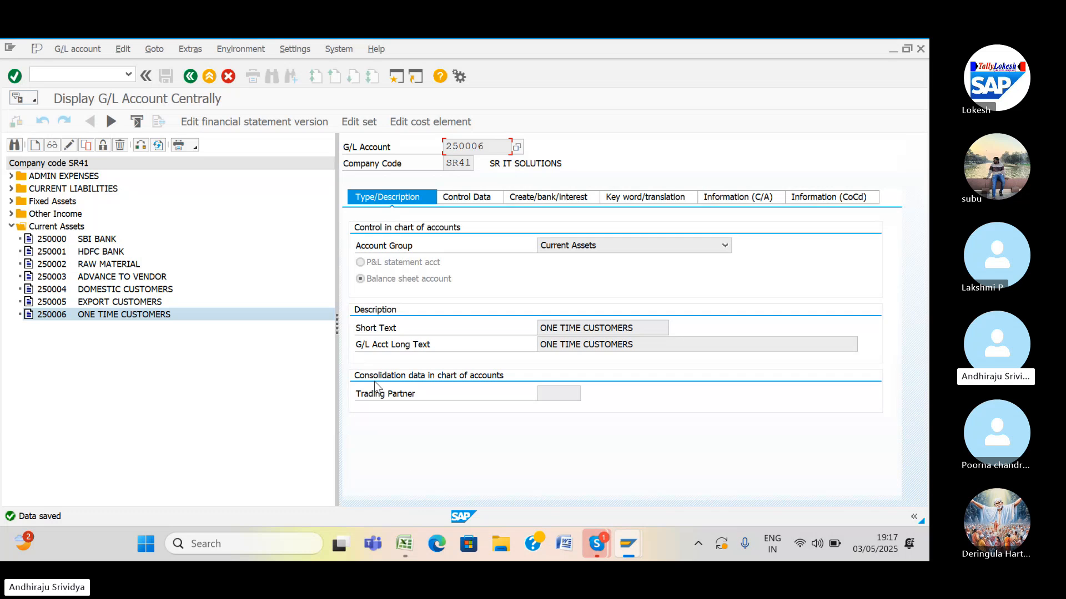
mouse_move(404, 544)
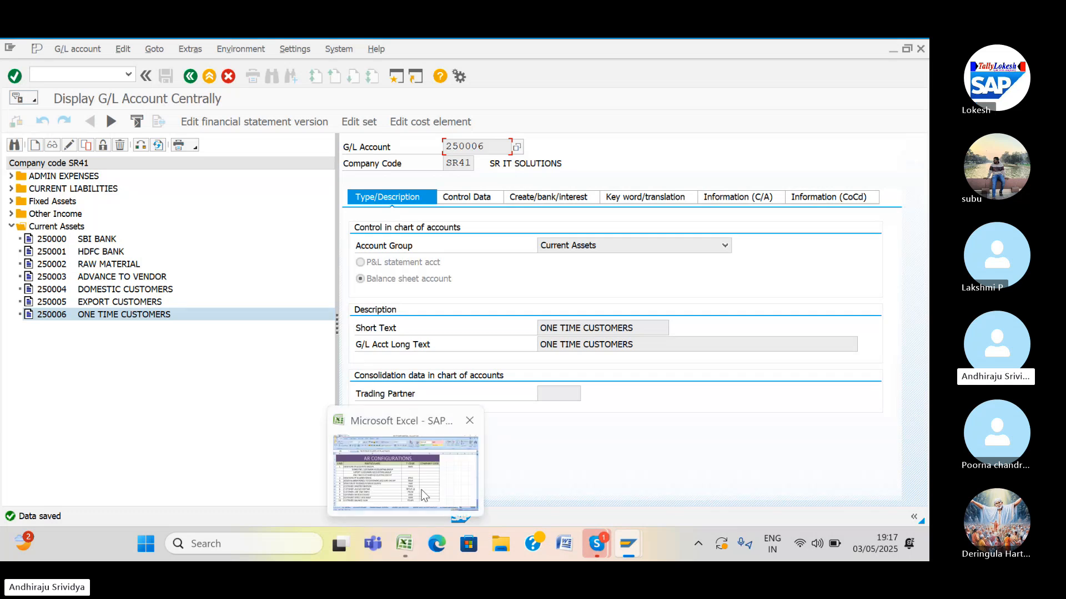
mouse_move(422, 485)
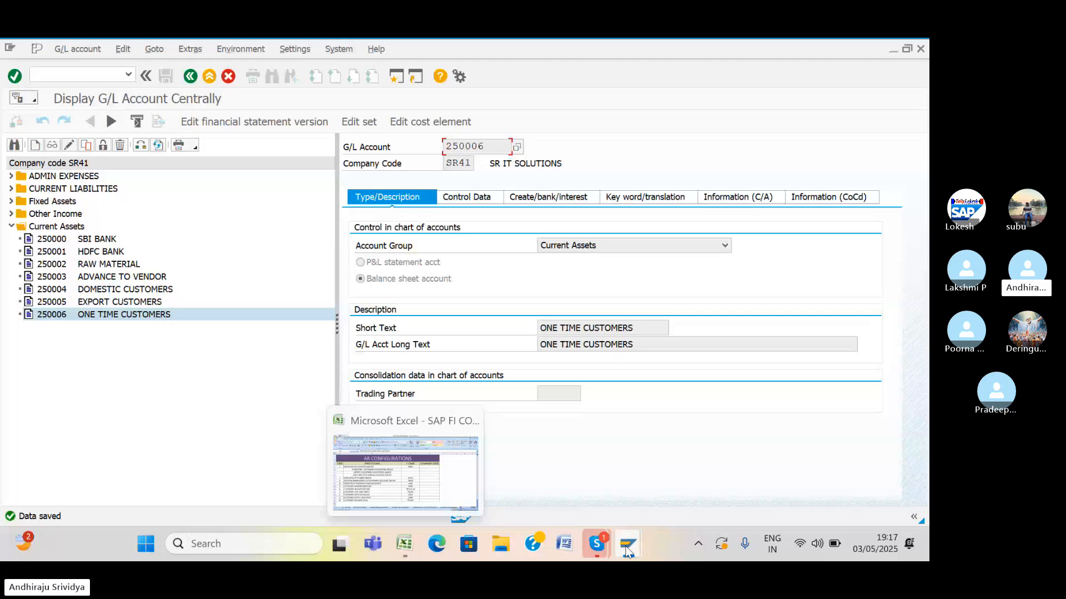
mouse_move(628, 551)
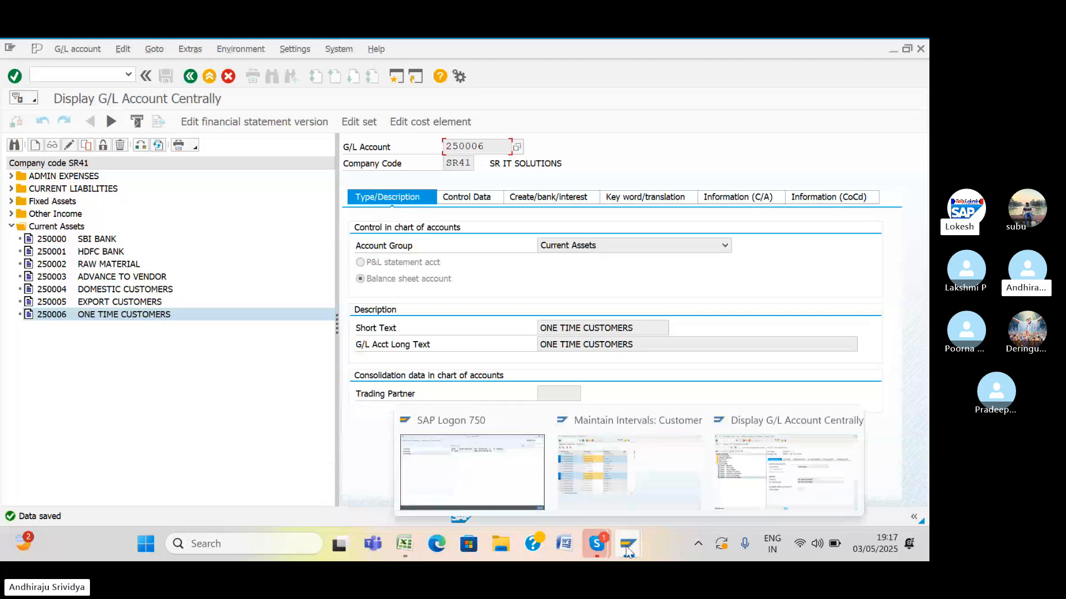
left_click(723, 482)
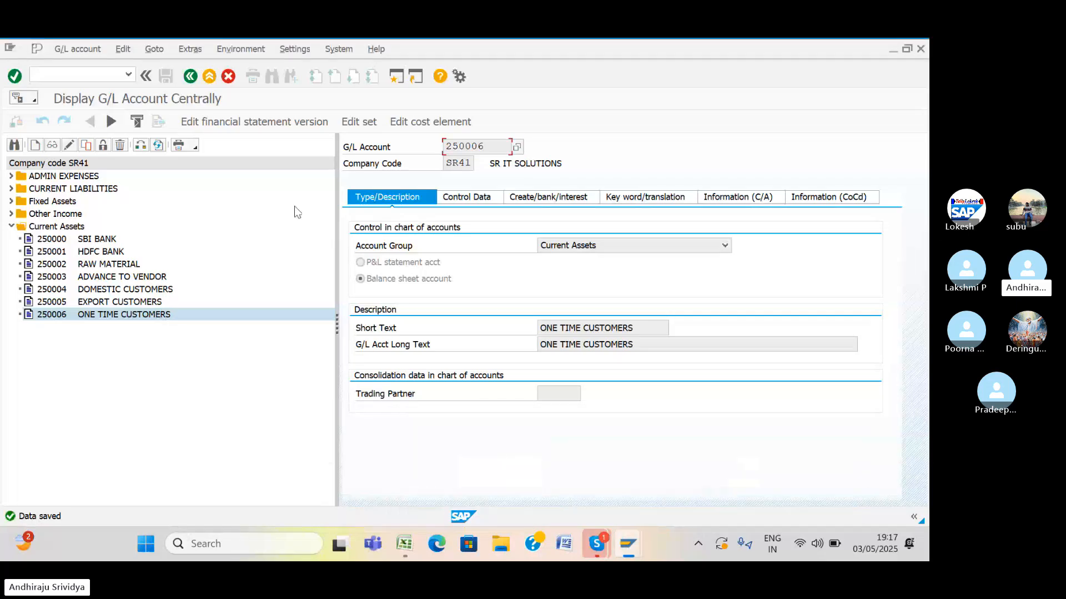
left_click(30, 73)
type("/NX")
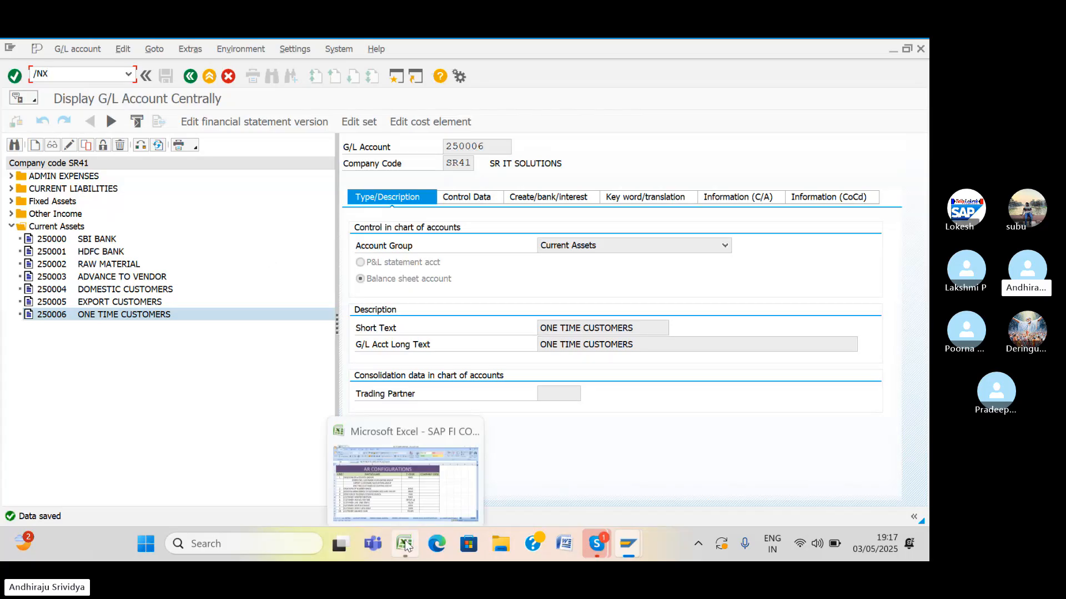
left_click(412, 500)
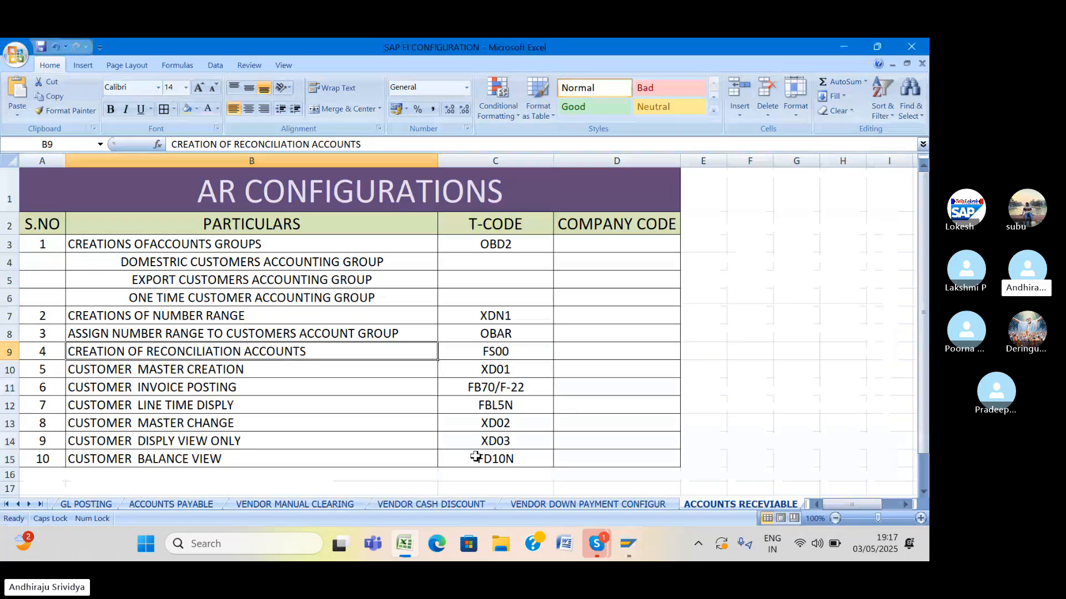
left_click(495, 373)
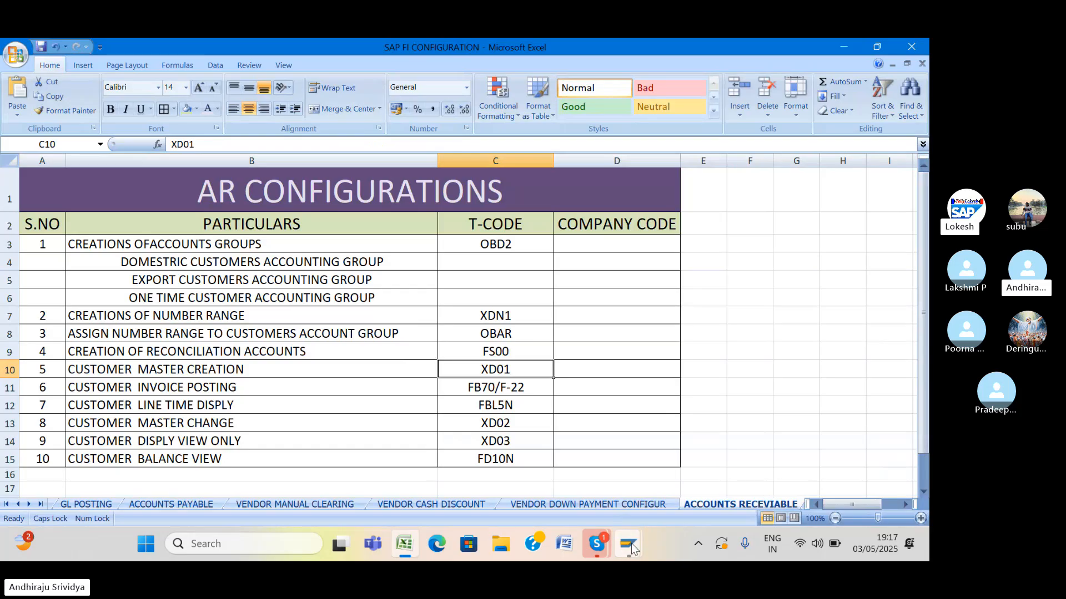
mouse_move(628, 544)
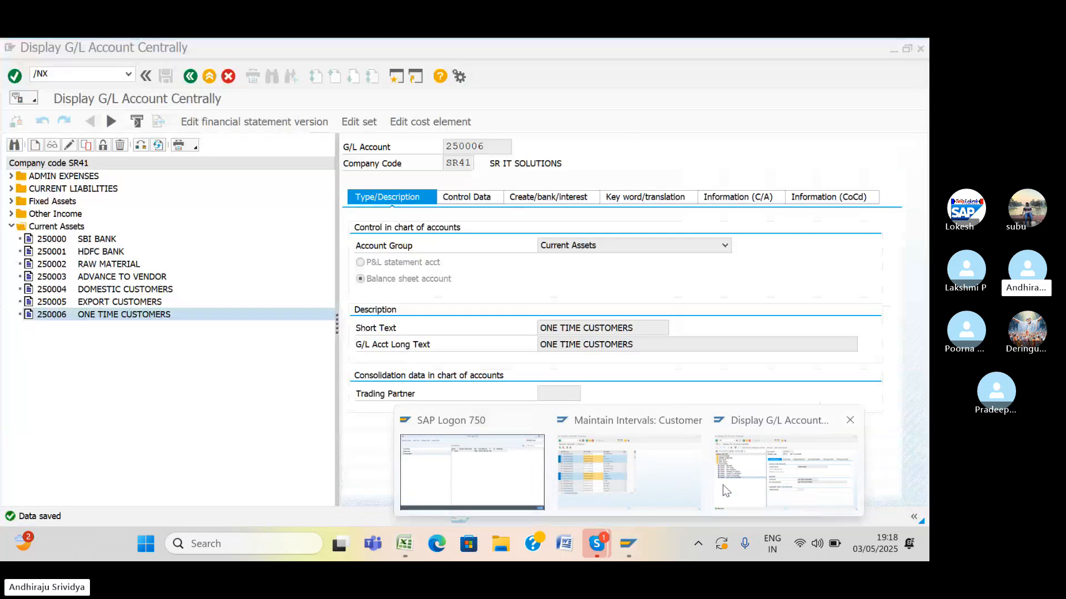
Run transaction /NXD01 to reach the Customer Create initial screen.
left_click(722, 484)
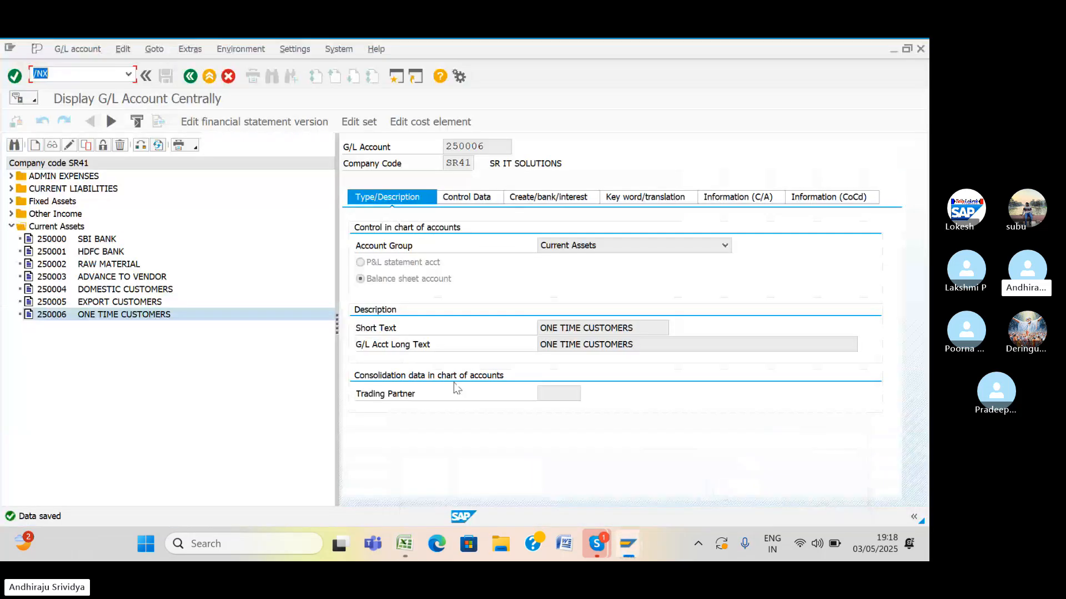
type("/NX")
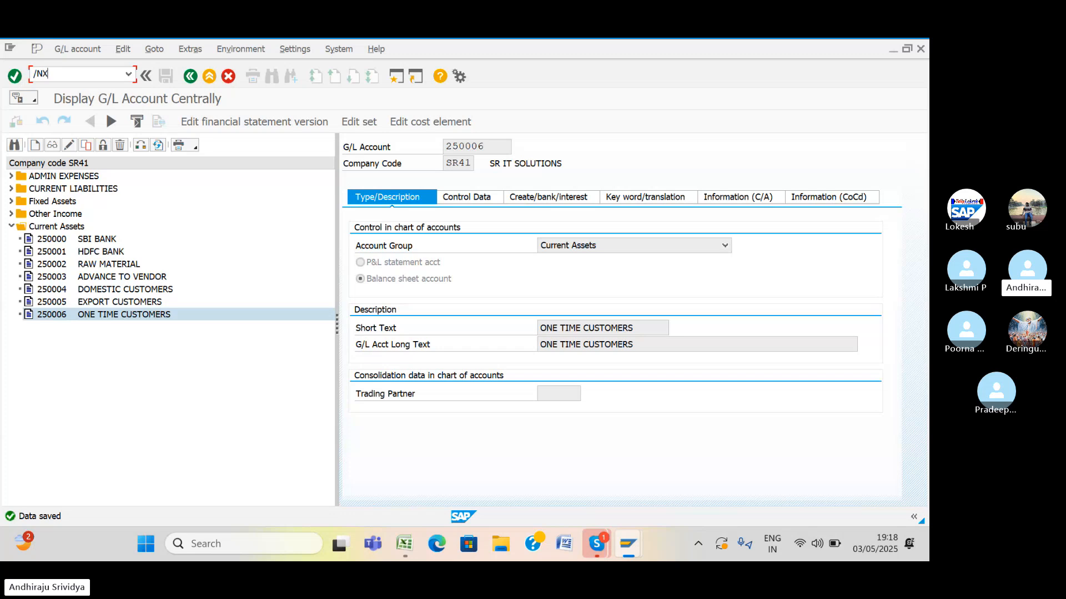
type("D0")
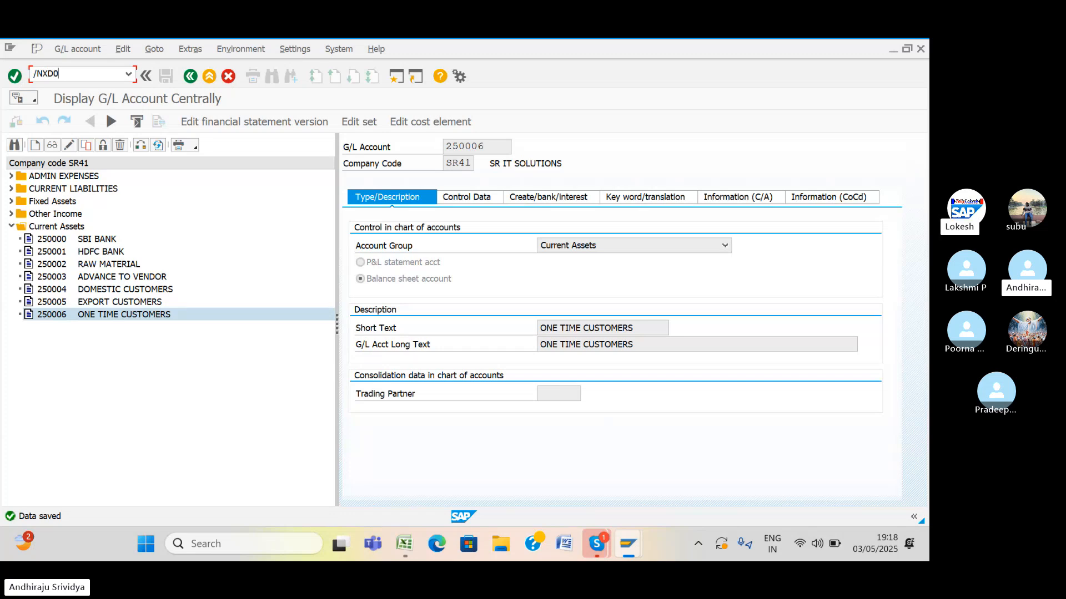
type("1")
key("Return")
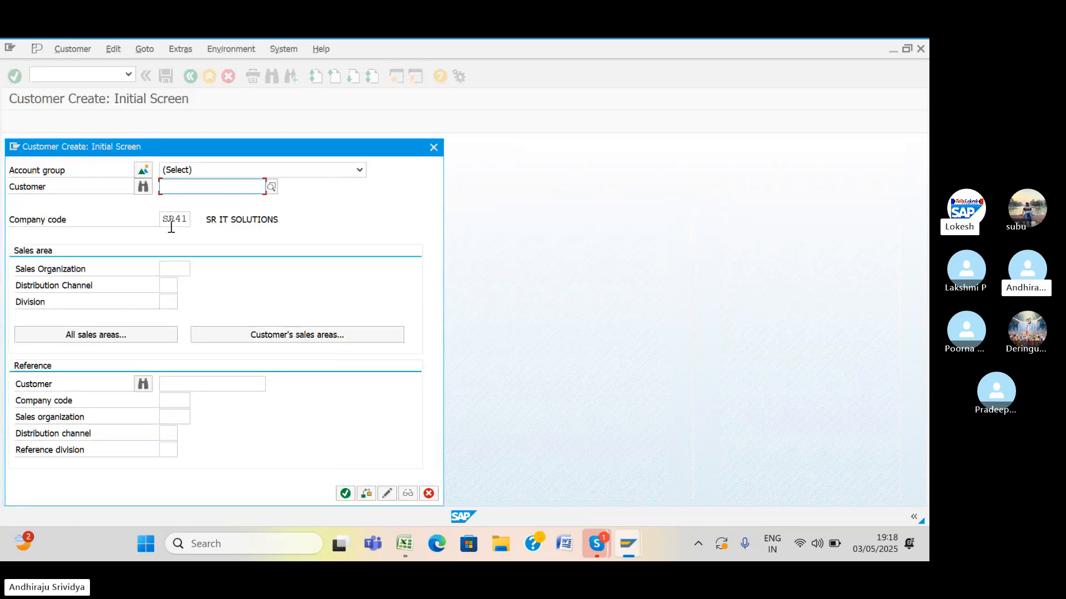
Browse the account group list and customer address search, closing both without choosing anything.
left_click(360, 172)
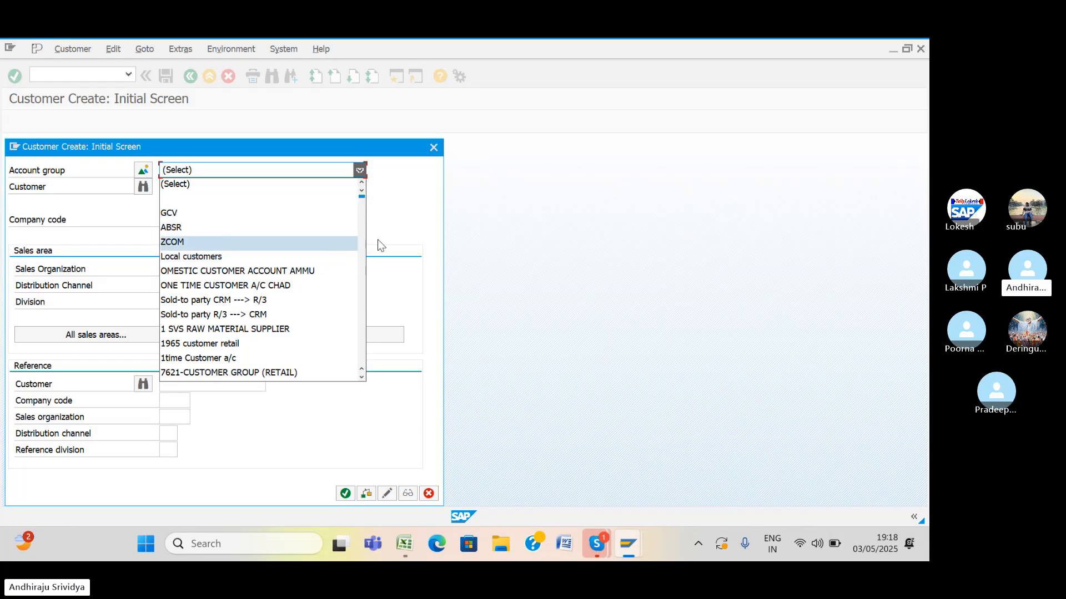
left_click(412, 230)
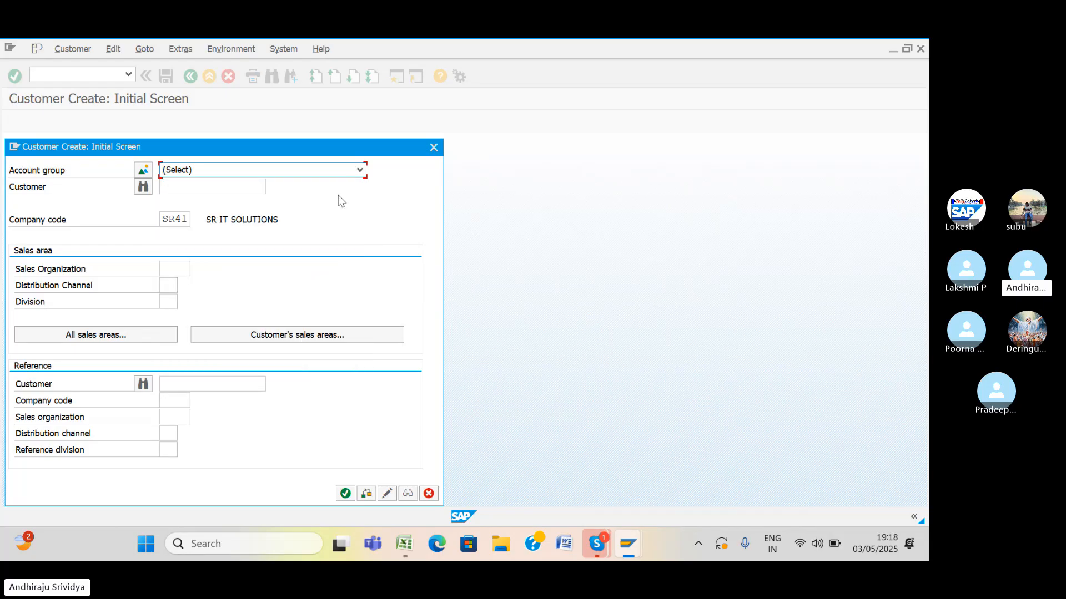
left_click(142, 190)
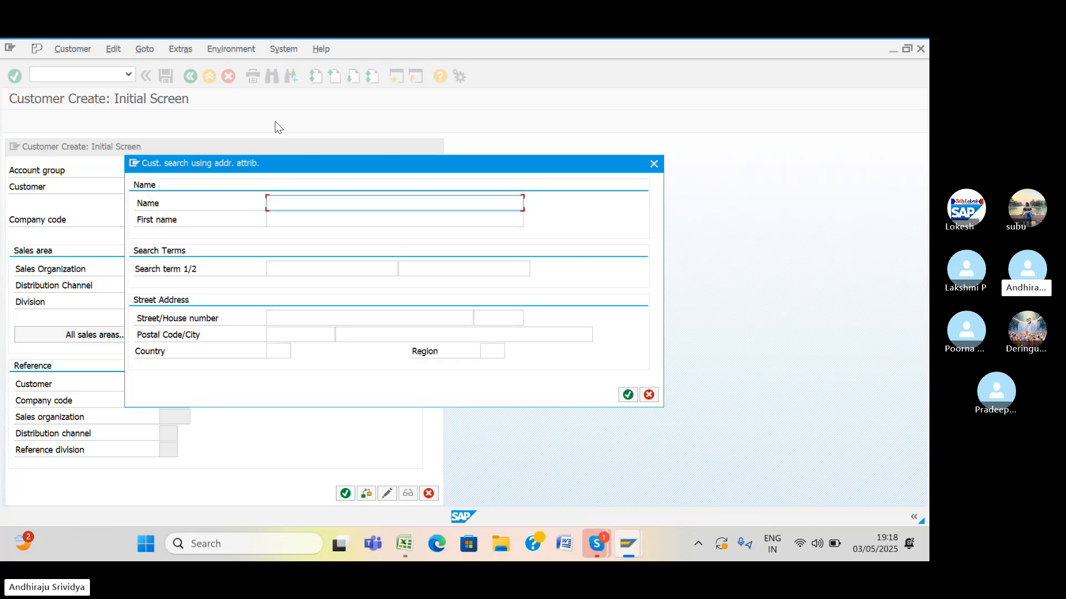
left_click(804, 184)
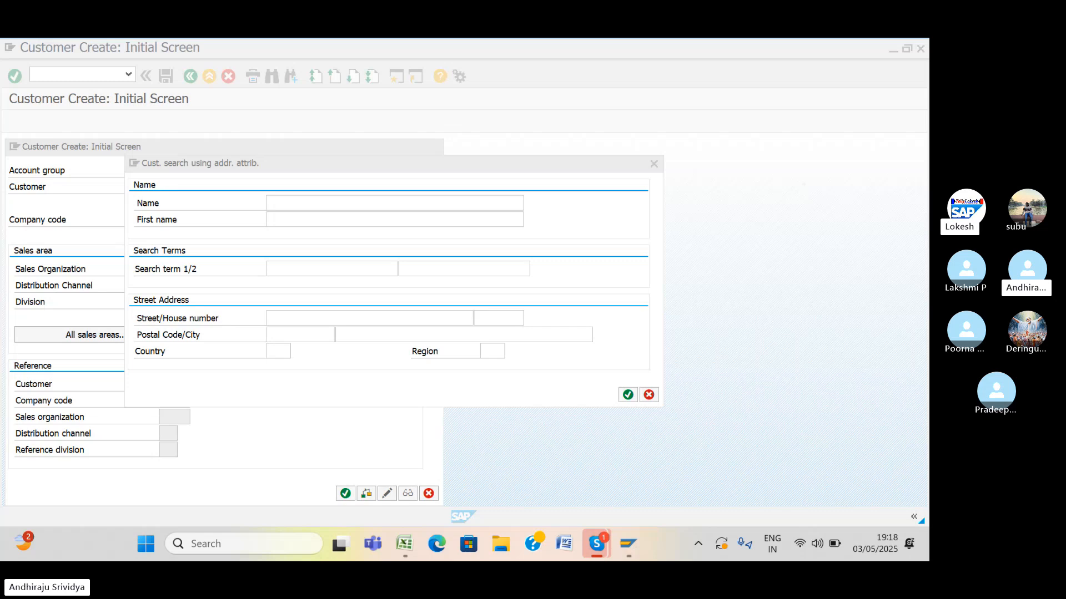
left_click(442, 111)
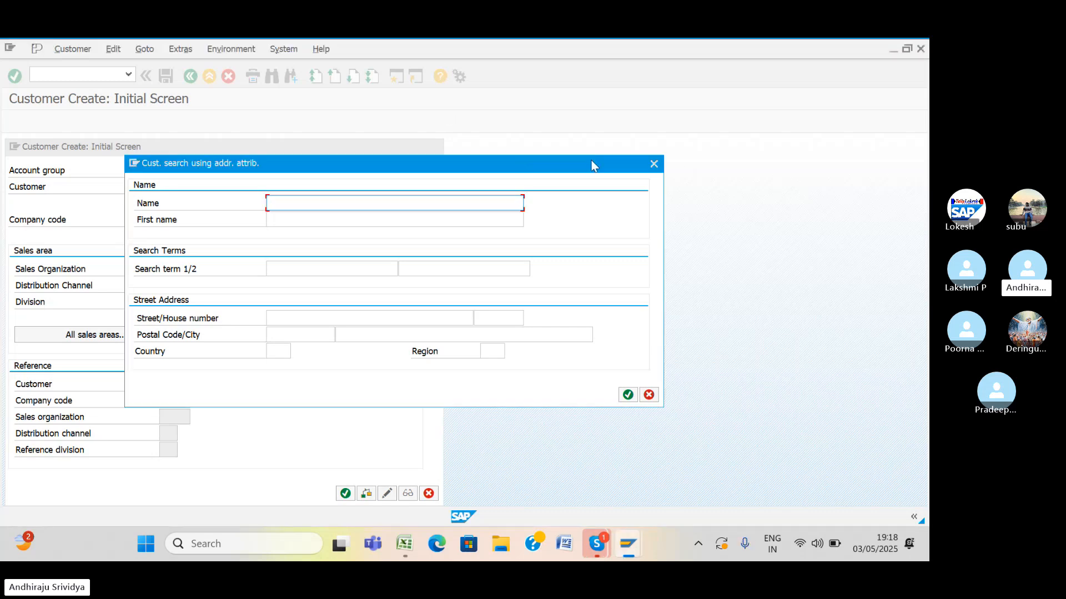
left_click(715, 168)
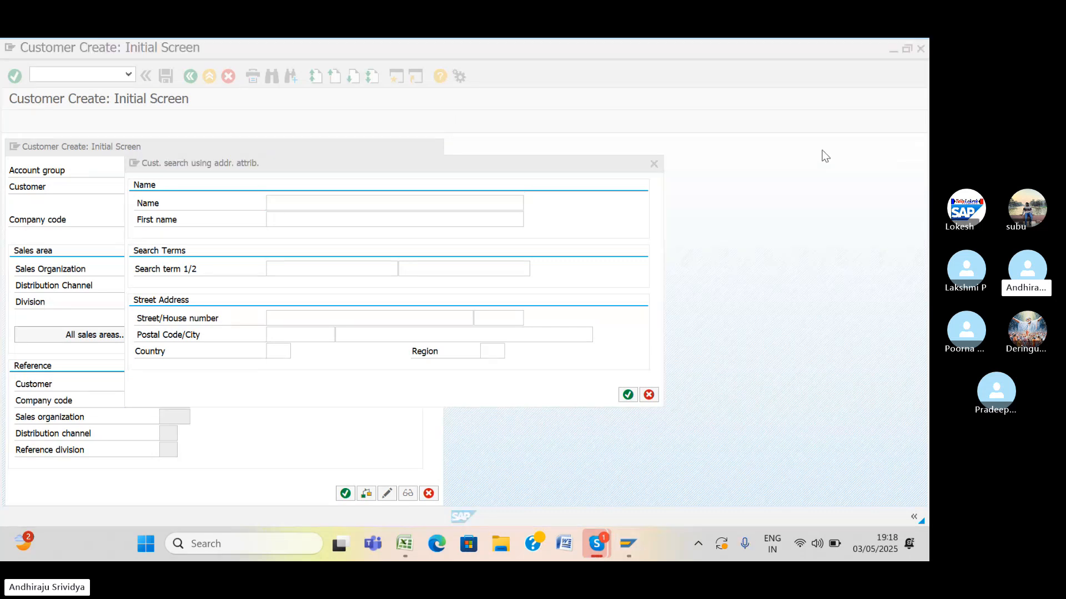
left_click(654, 164)
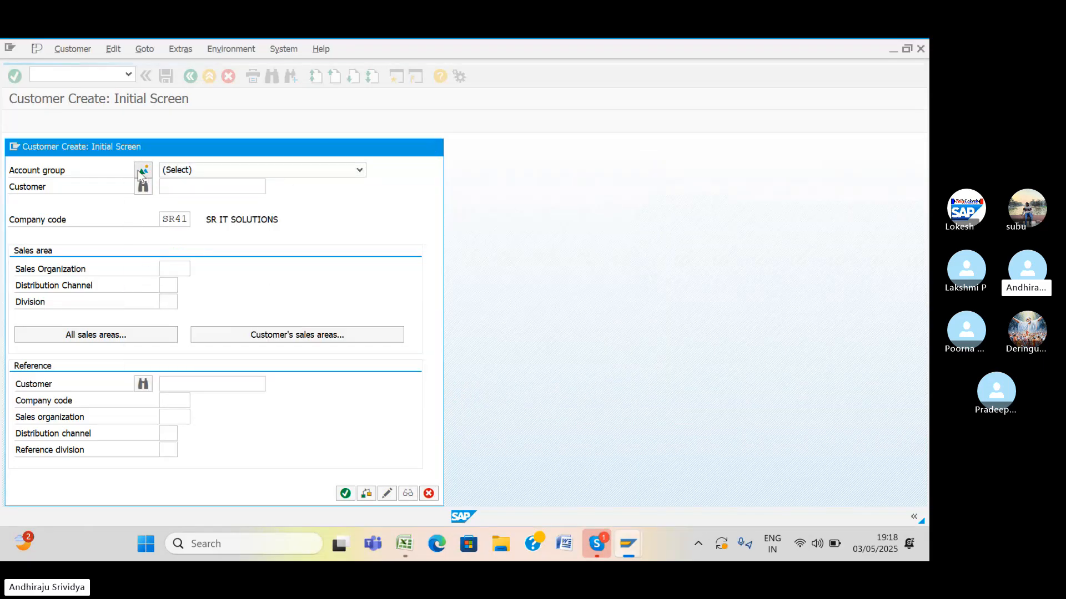
left_click(142, 170)
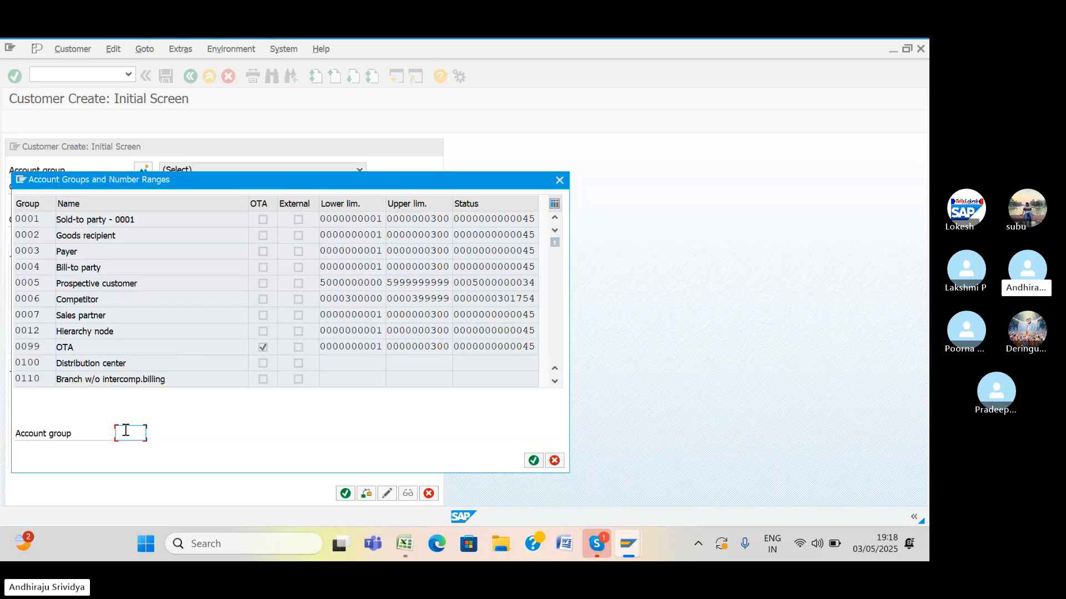
Choose account group SR44 DOMESTIC CUSTOMERS ACCOUNTING and continue to the customer's General Data.
type("244")
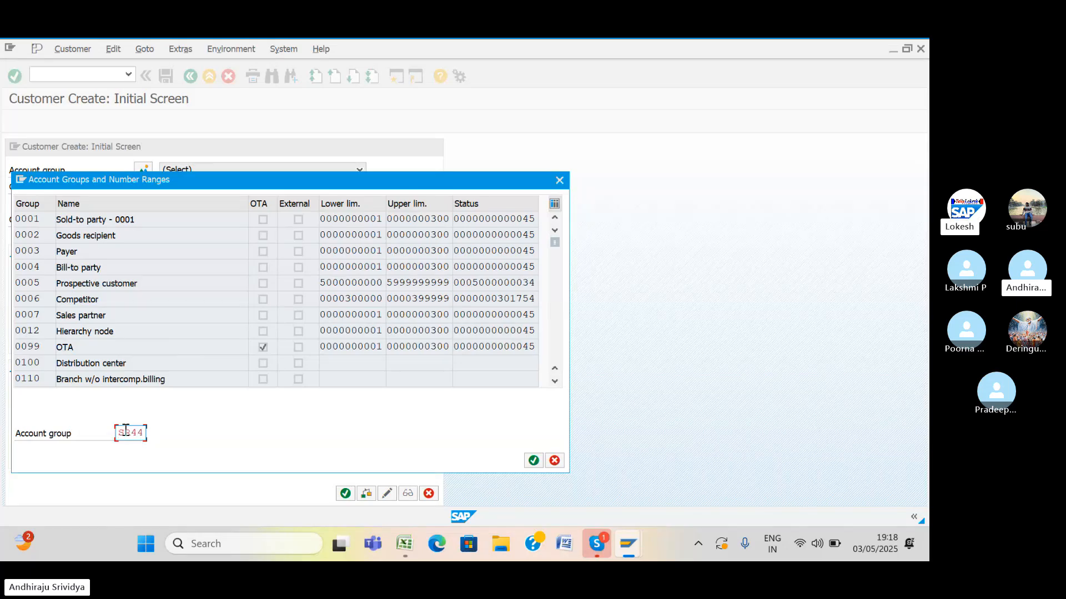
right_click(126, 434)
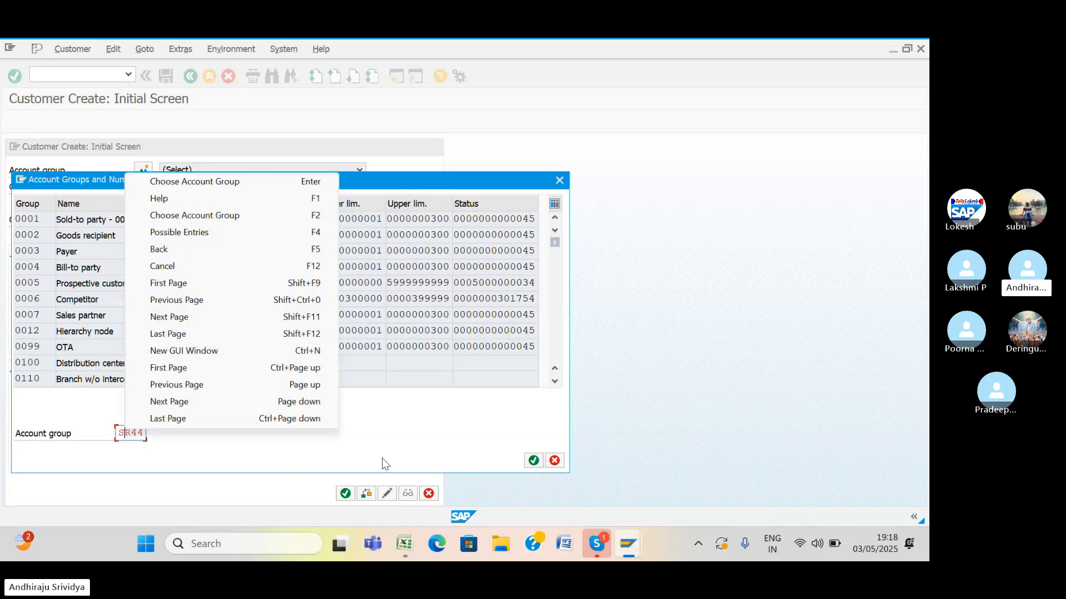
left_click(535, 462)
left_click(535, 461)
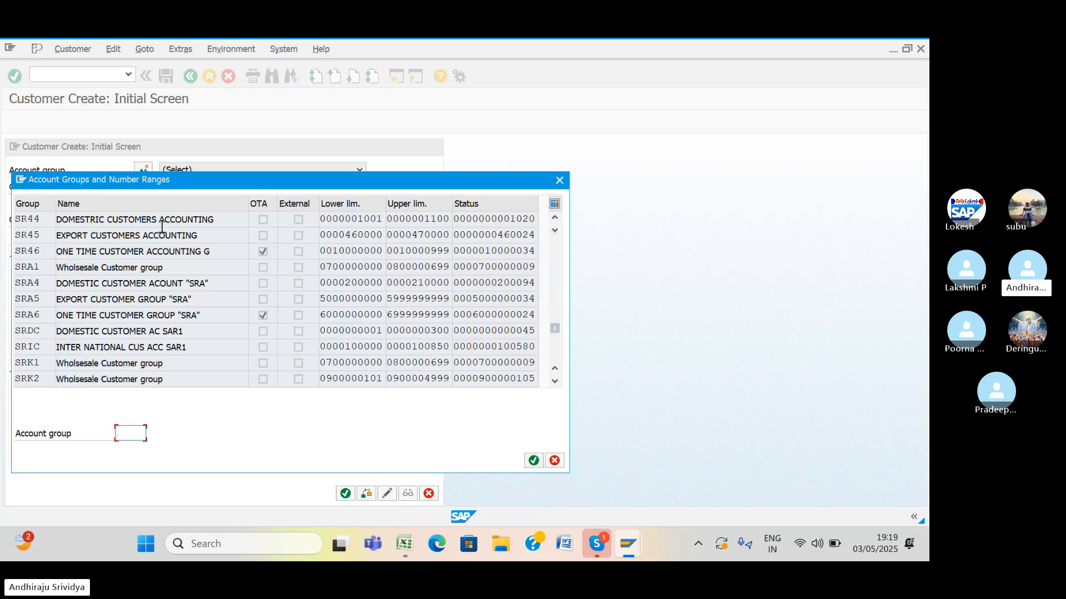
left_click(33, 219)
left_click(534, 462)
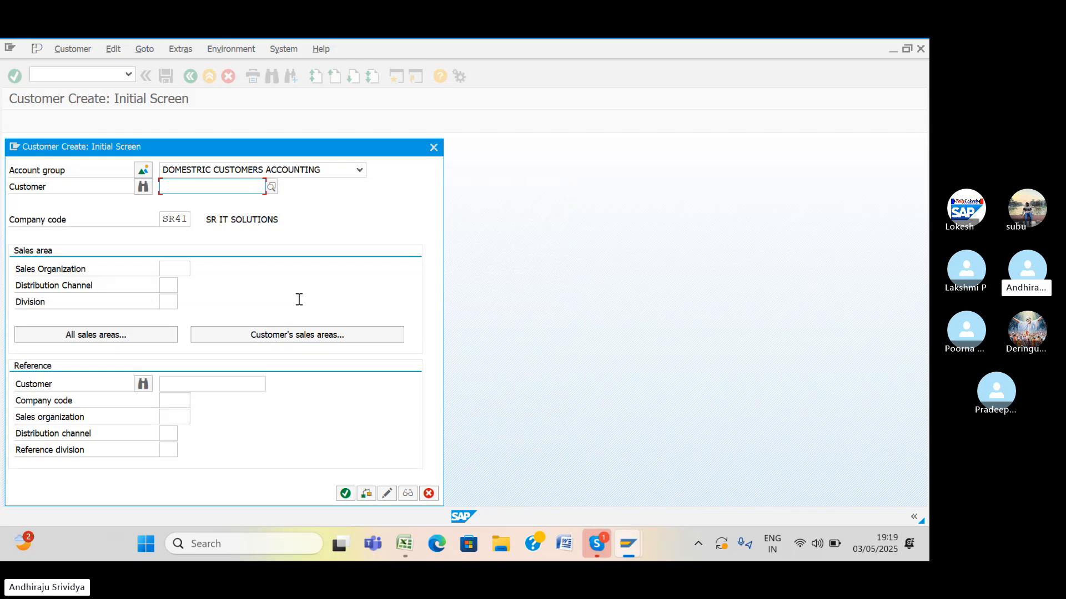
key("Return")
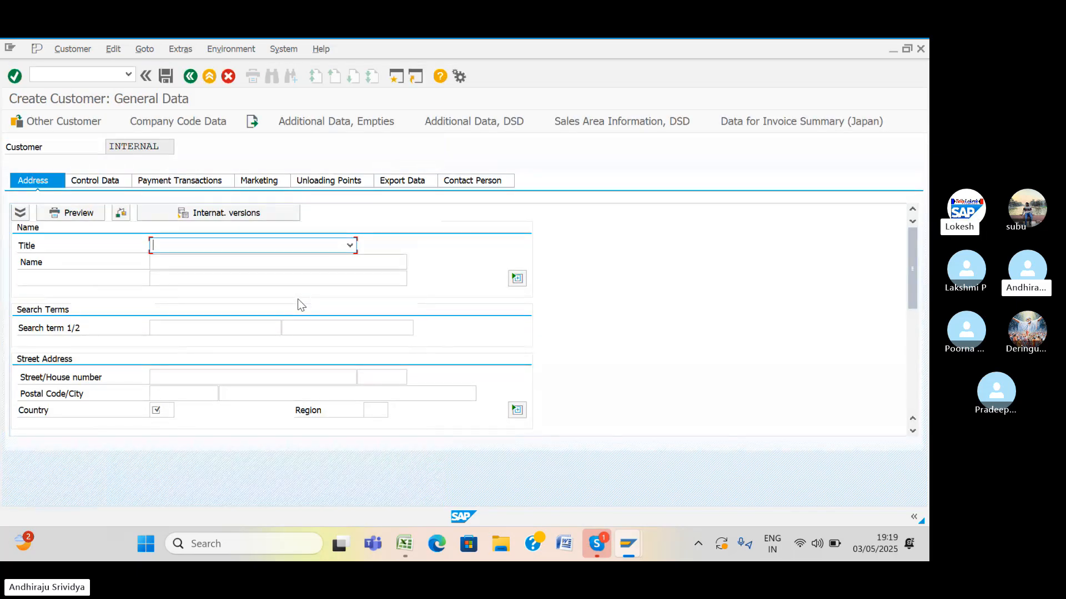
Enter title Company, name SREE IT SOLUTION, and the street and house number.
left_click(350, 247)
left_click(340, 261)
left_click(342, 262)
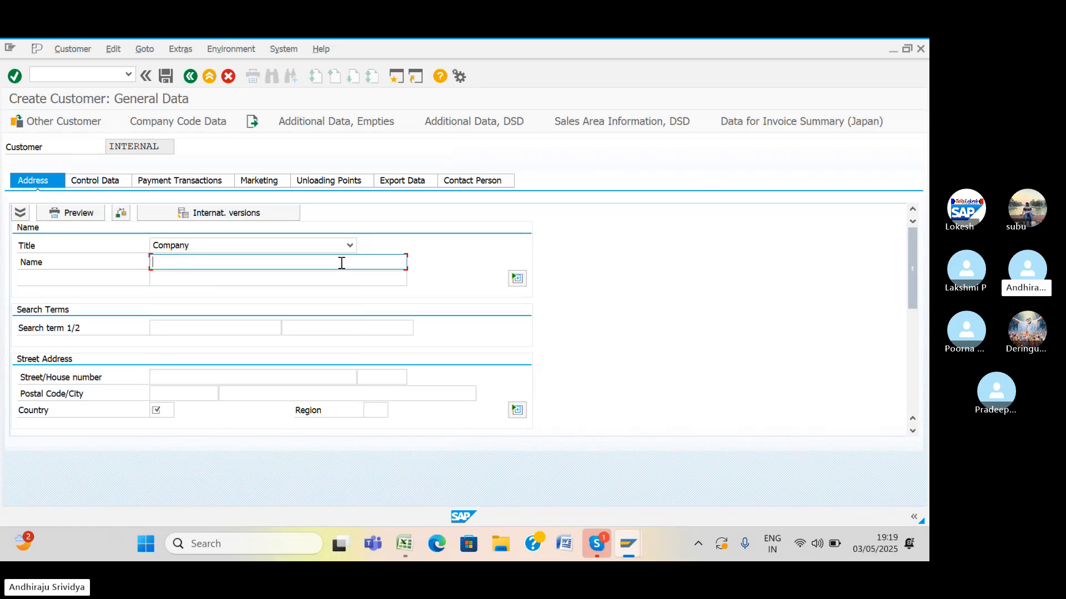
type("SREE")
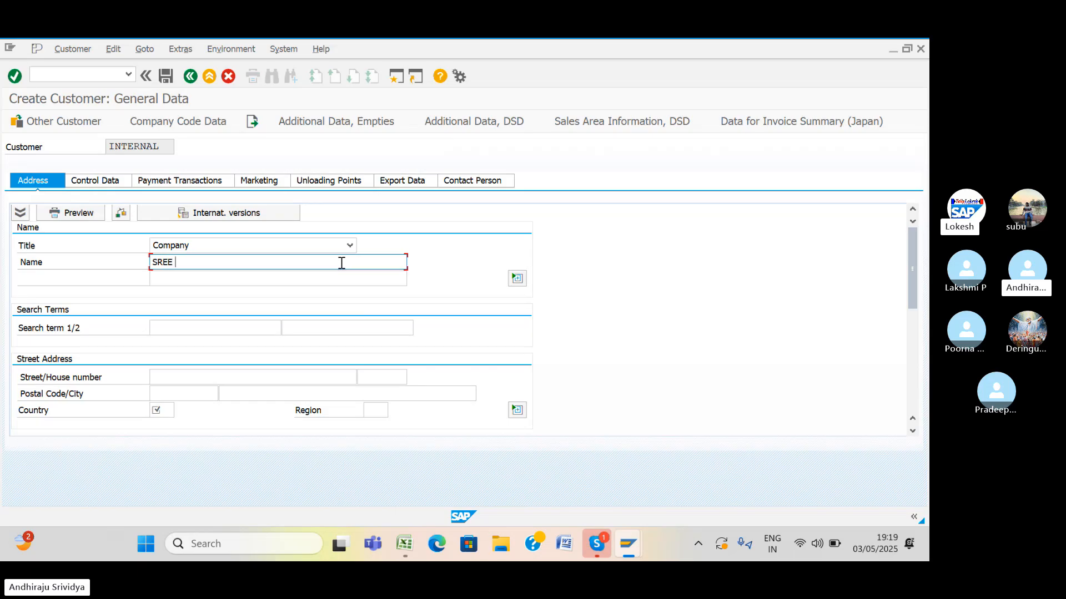
type(" IT SO")
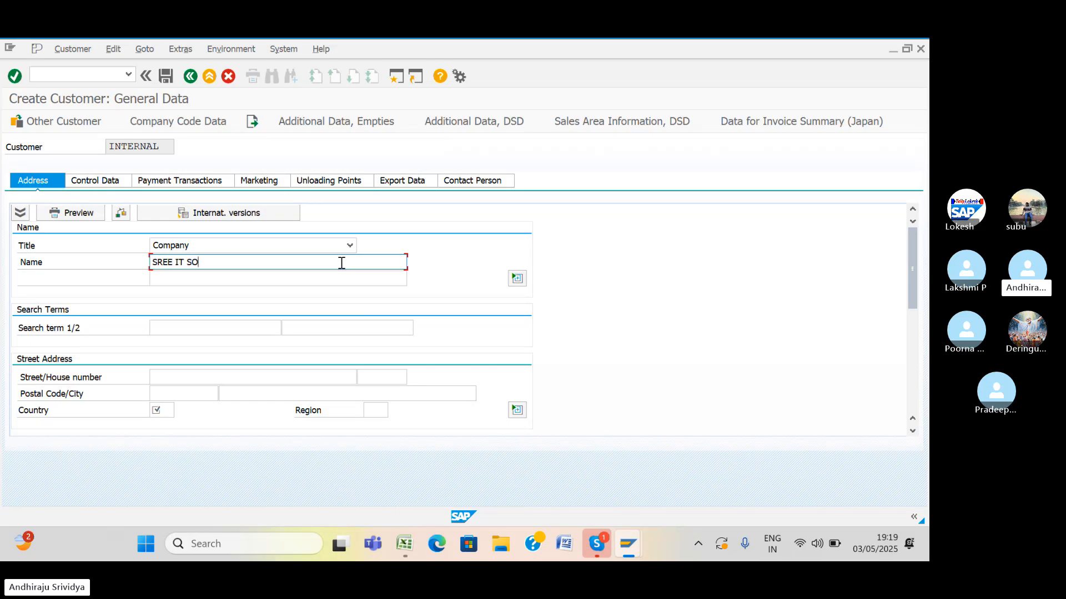
type("LUTIONS")
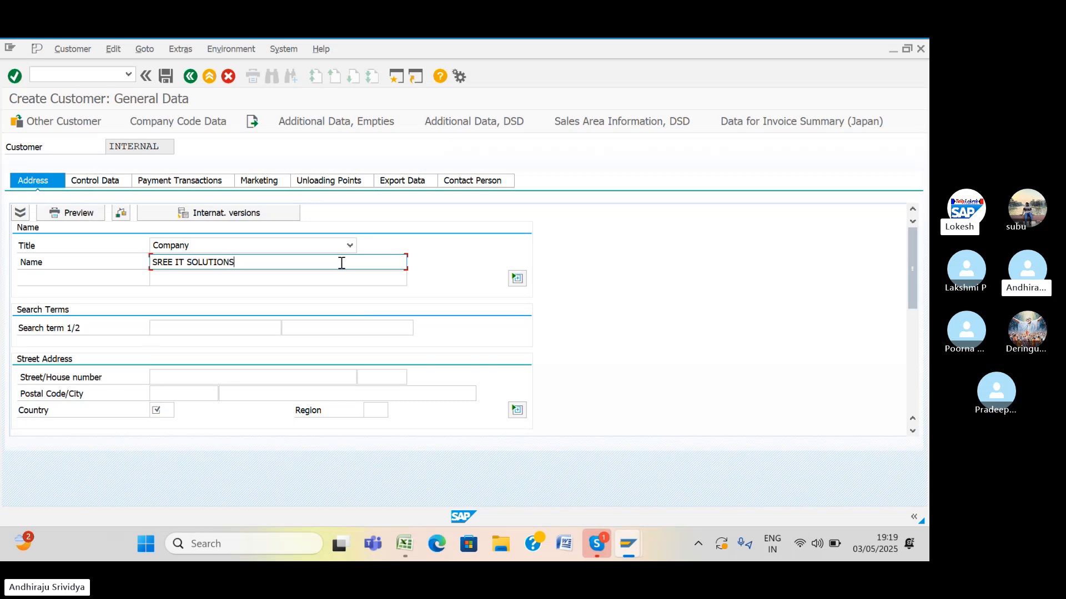
left_click(224, 326)
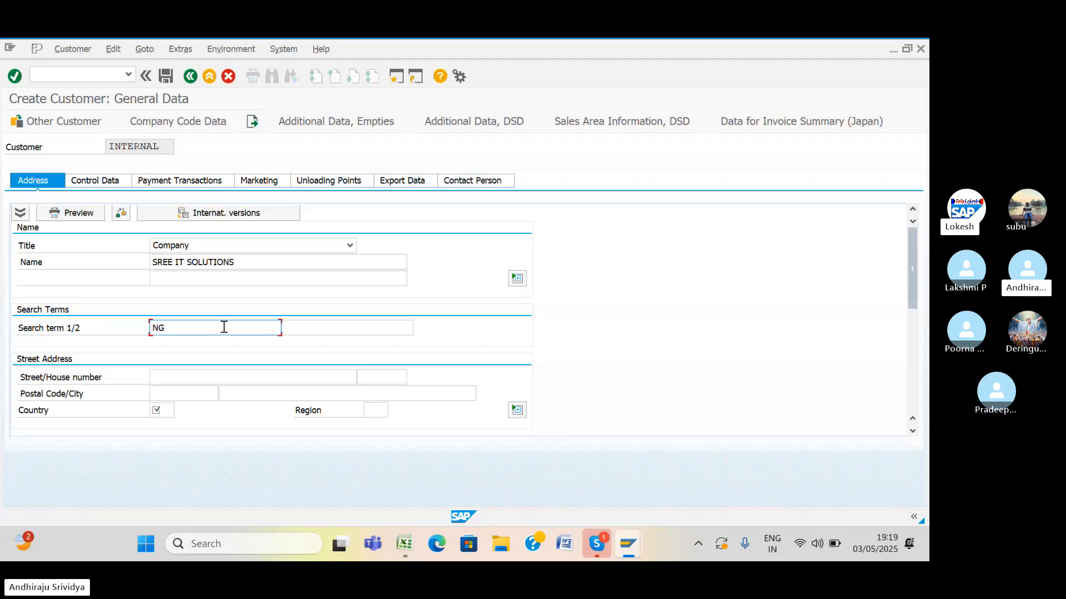
key("BackSpace")
key("BackSpace")
type("SR")
key("BackSpace")
left_click(195, 375)
type("S")
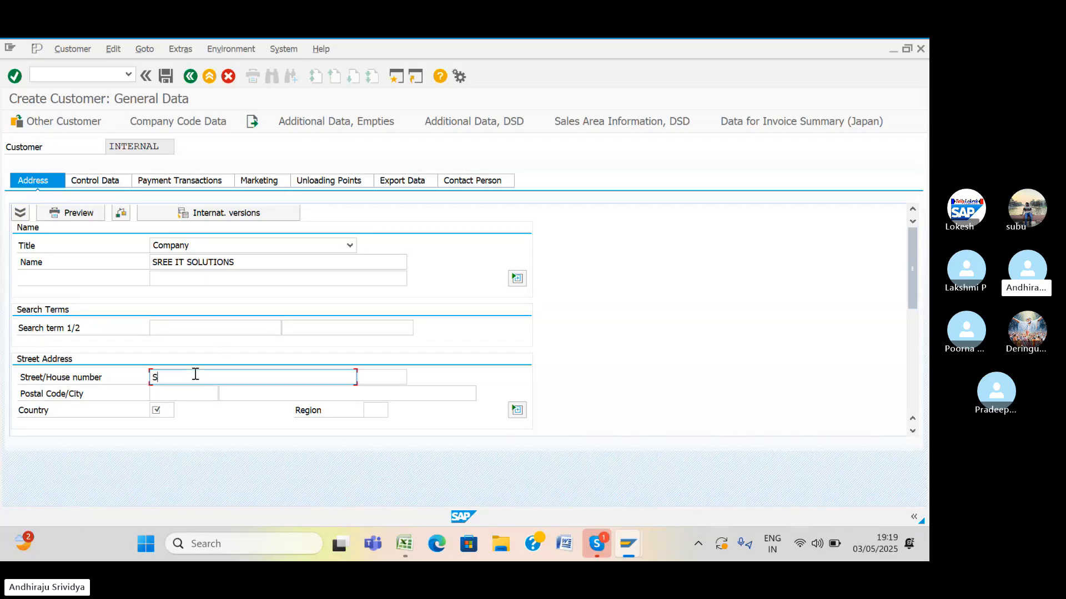
type("R NAGERR")
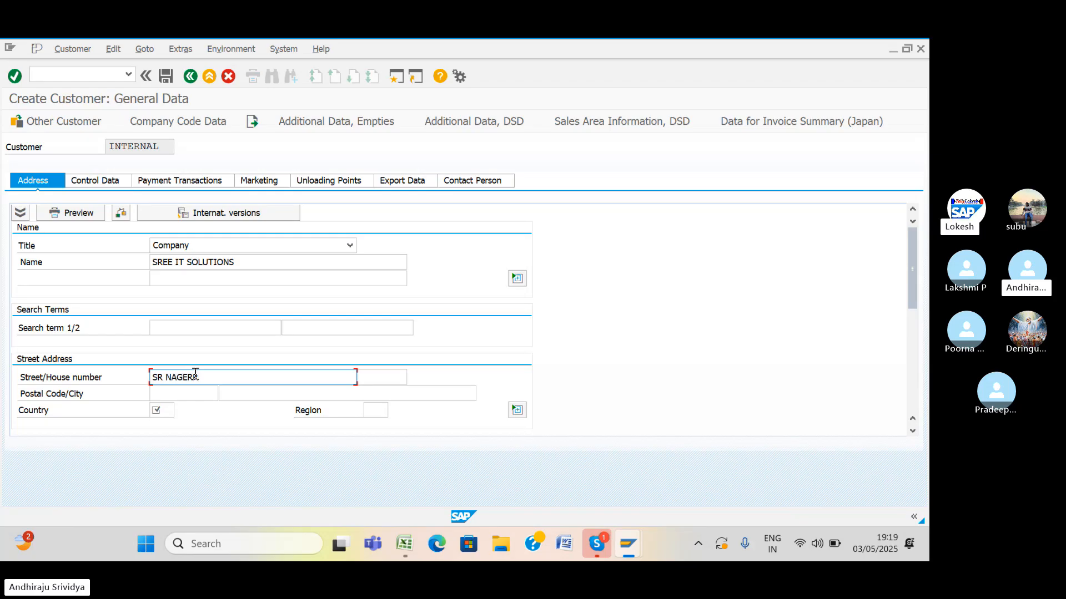
left_click(391, 378)
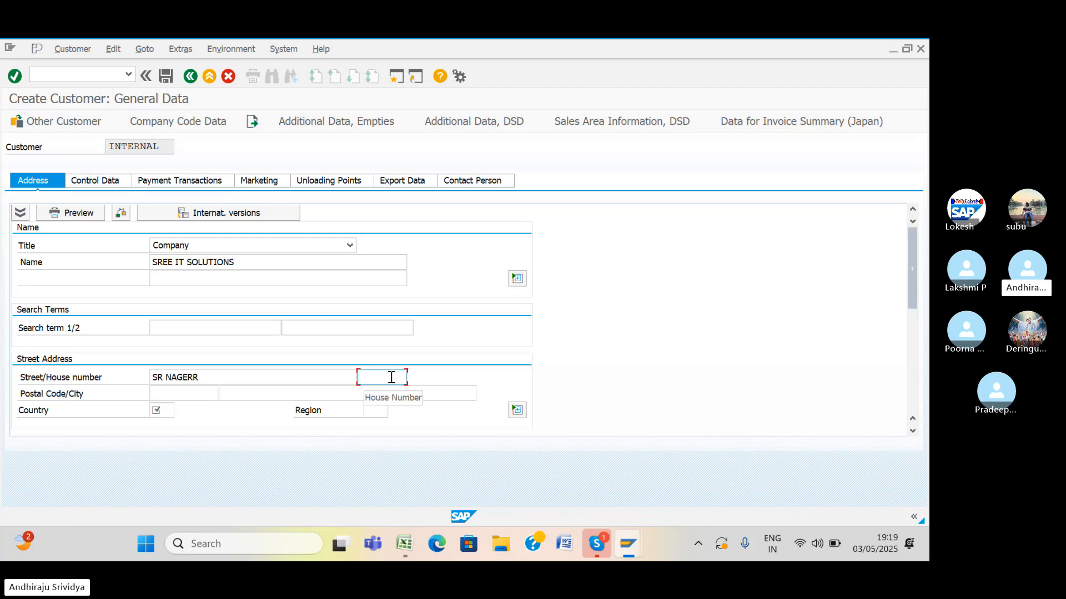
type("65748")
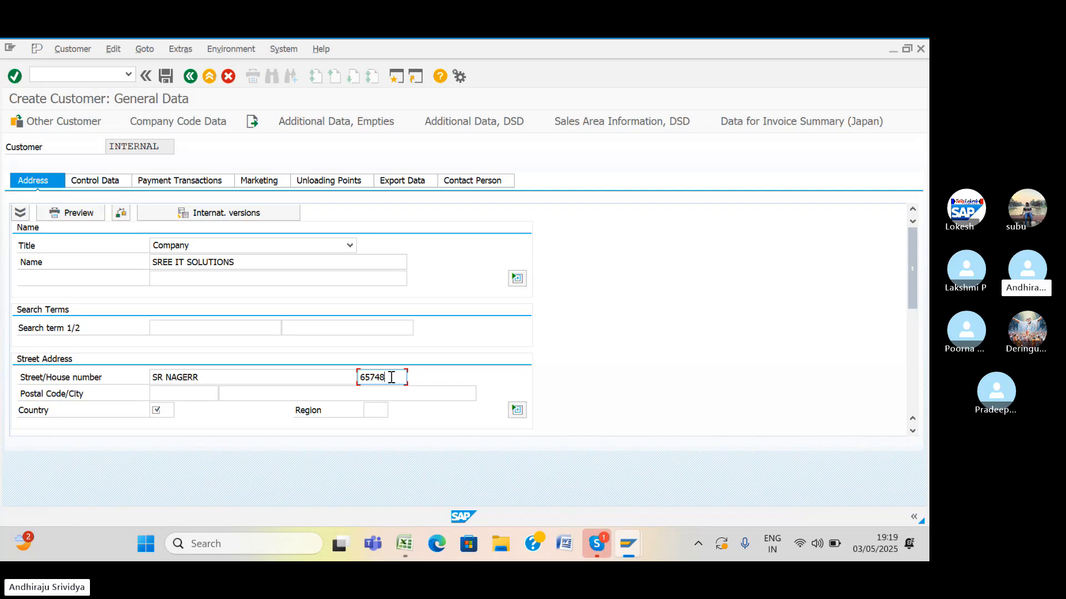
Fill in postal code 516002, city KADAPA, country IN and region 01 Andra Pradesh.
left_click(188, 393)
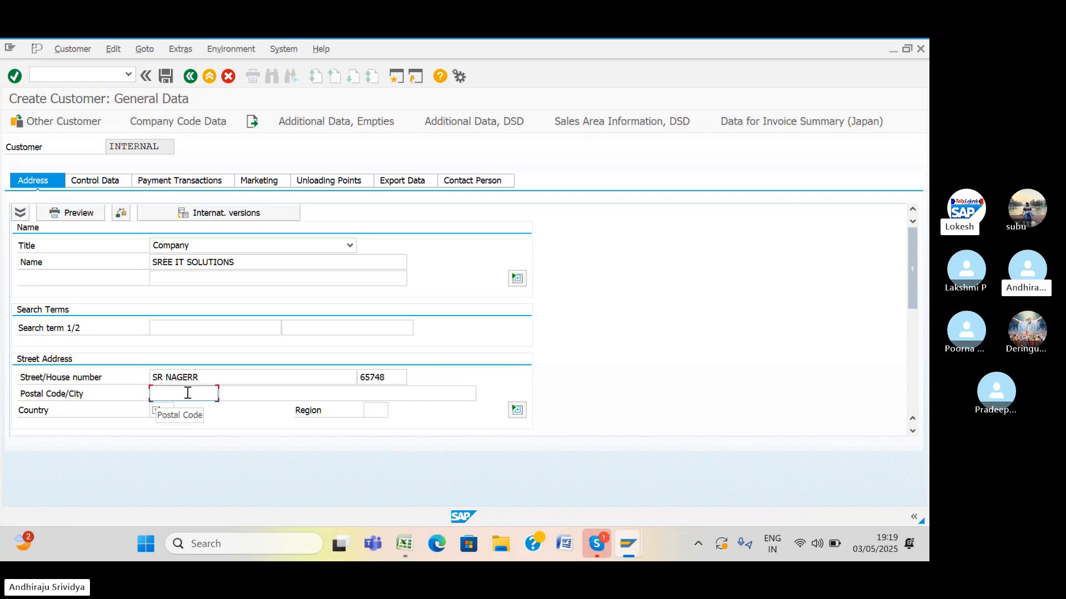
type("51")
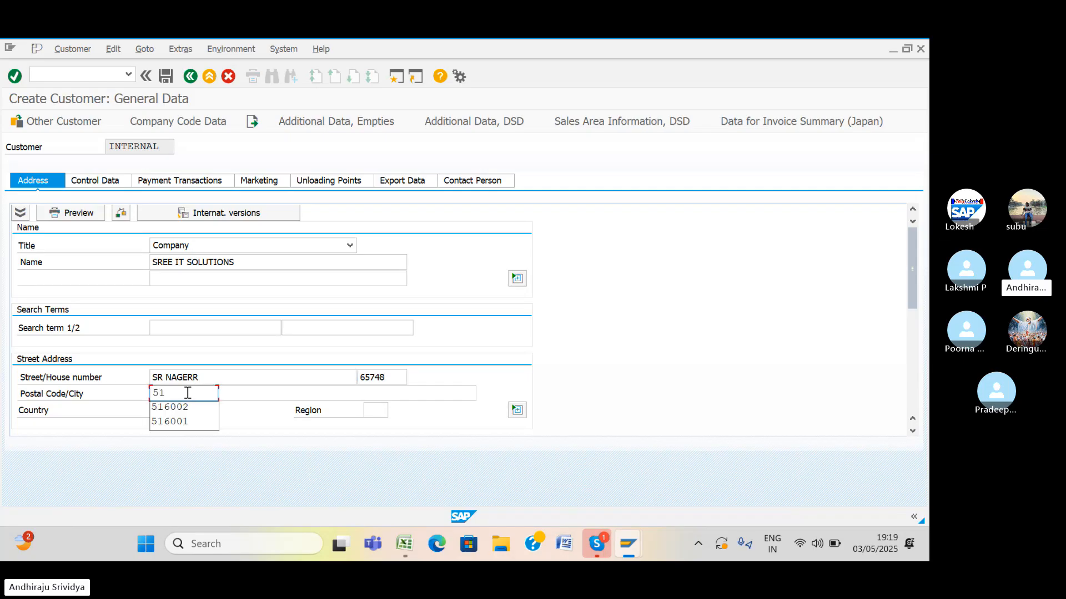
left_click(188, 410)
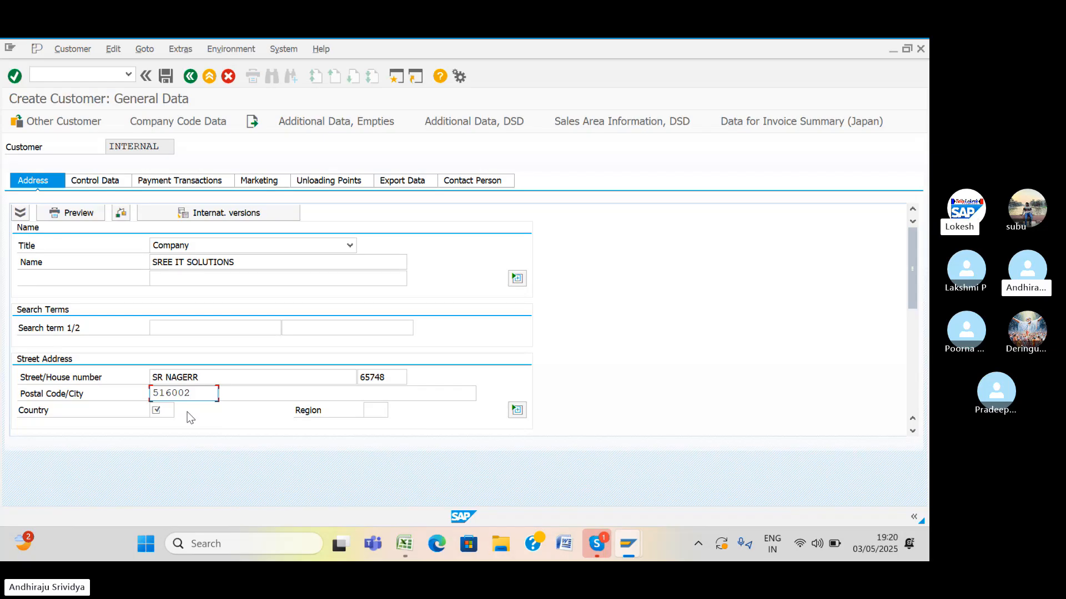
left_click(167, 411)
left_click(250, 394)
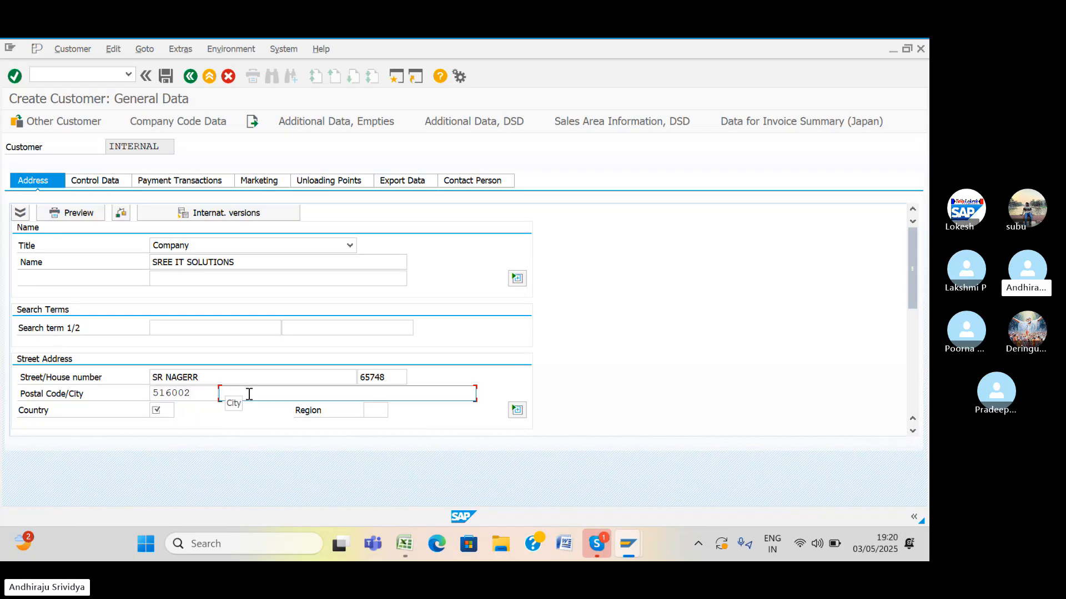
type("KAD")
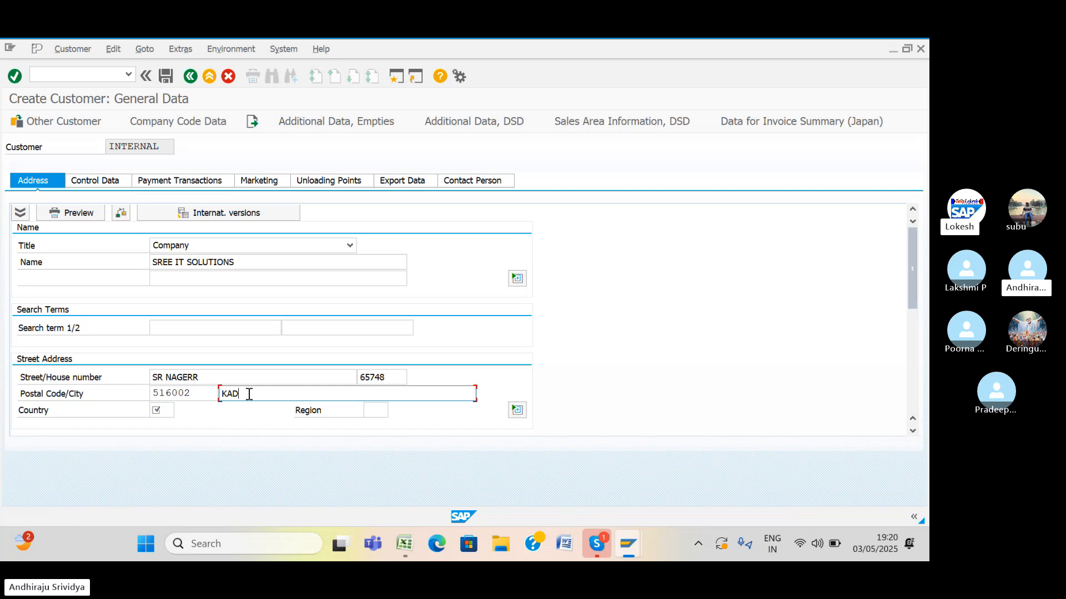
type("APA")
left_click(167, 412)
type("I")
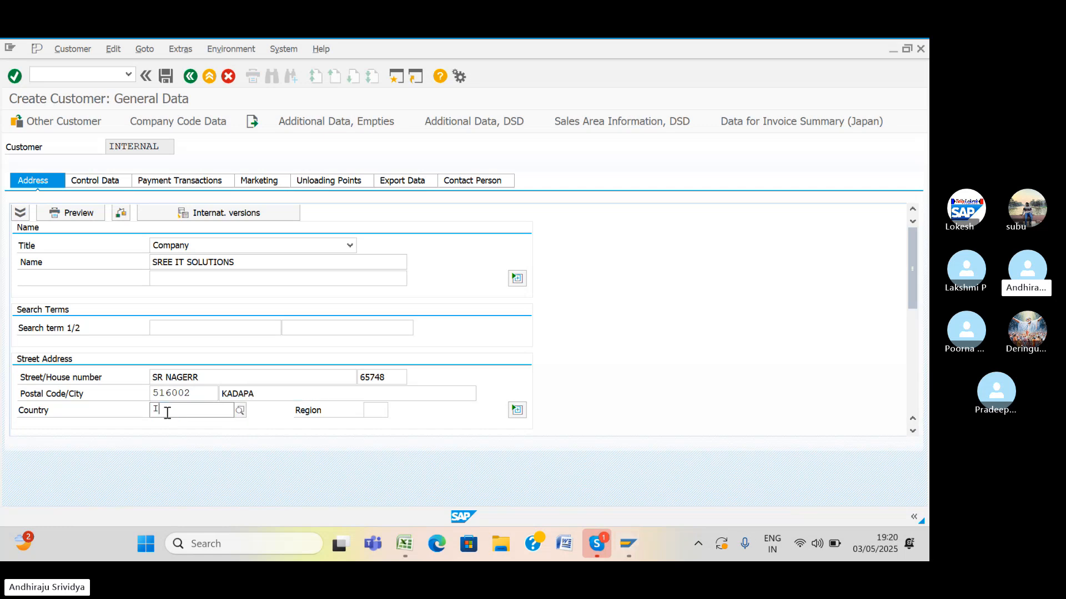
type("N")
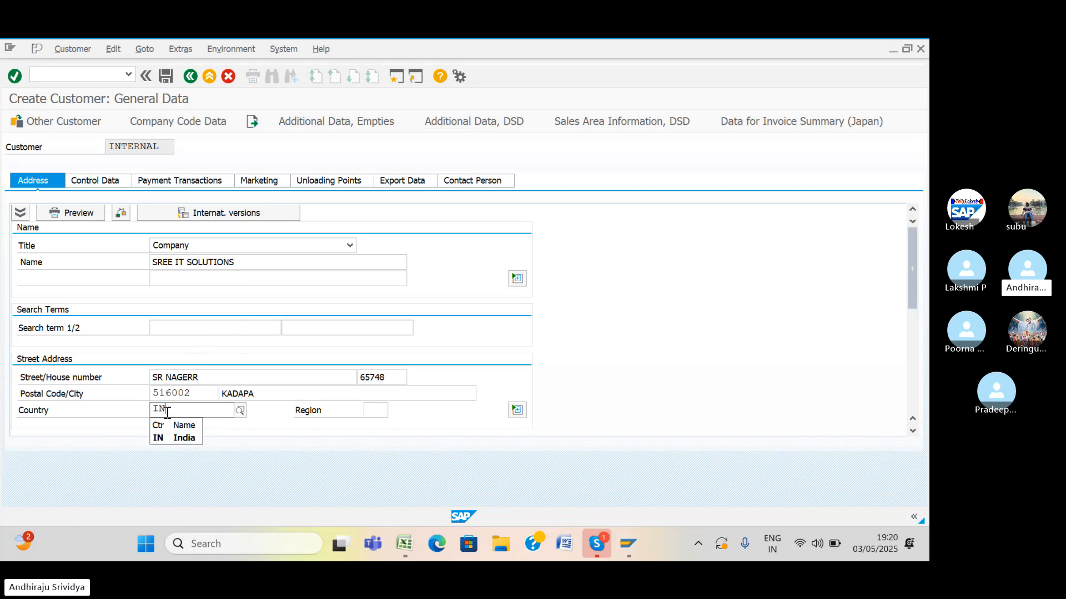
left_click(177, 441)
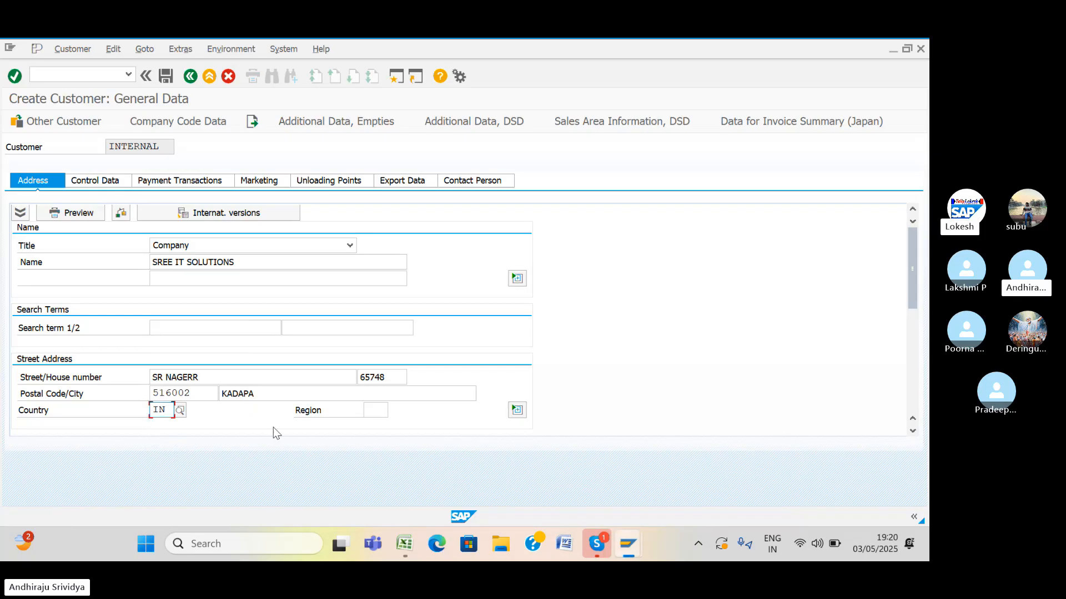
left_click(376, 409)
type("01")
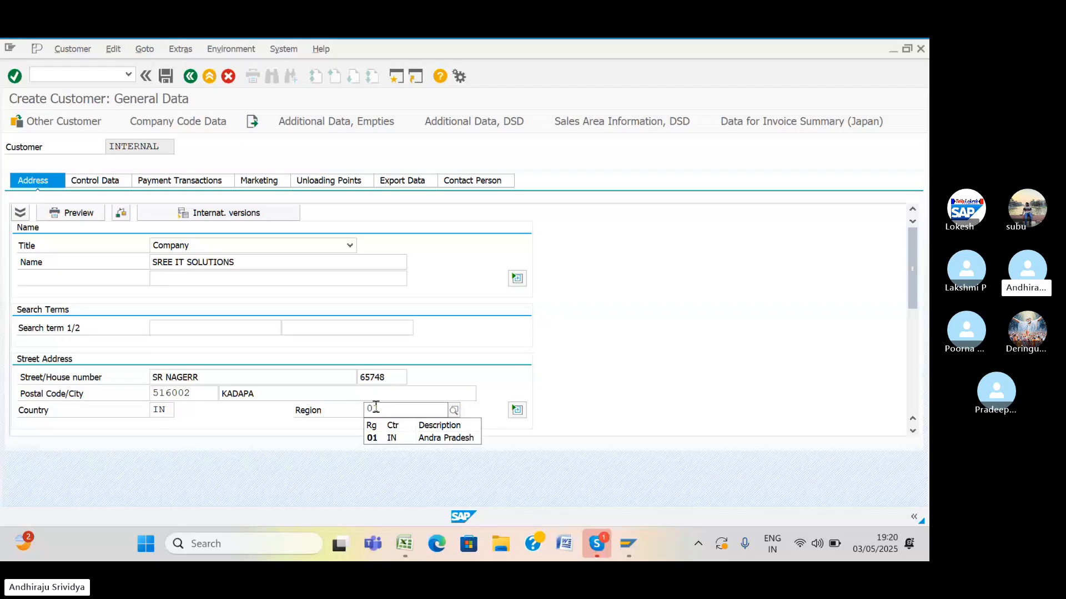
left_click(393, 441)
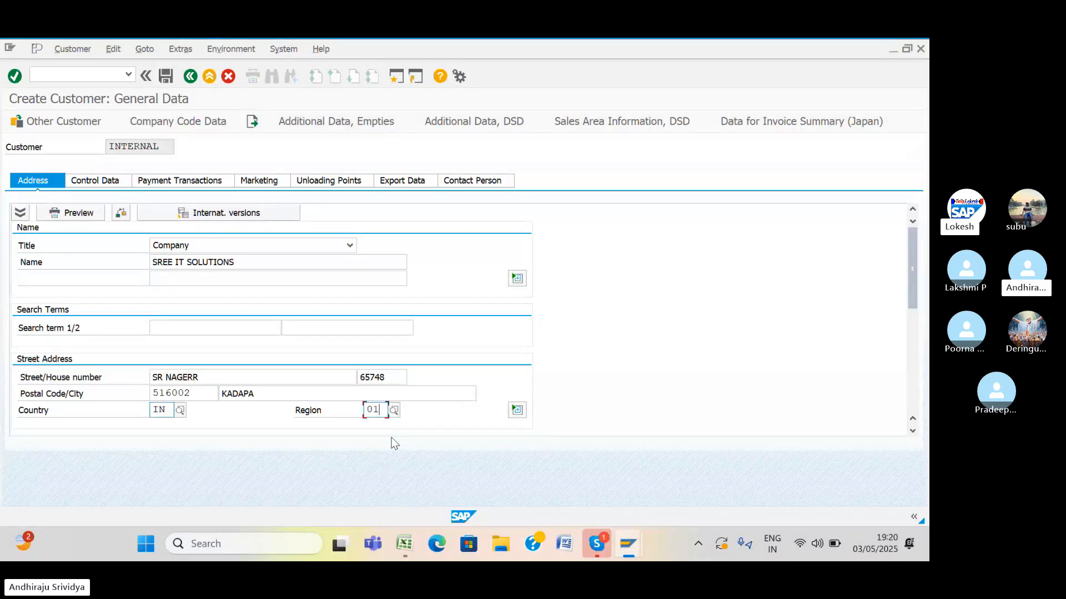
Set the PO box and the PO box postal code both to 516002.
left_click(912, 430)
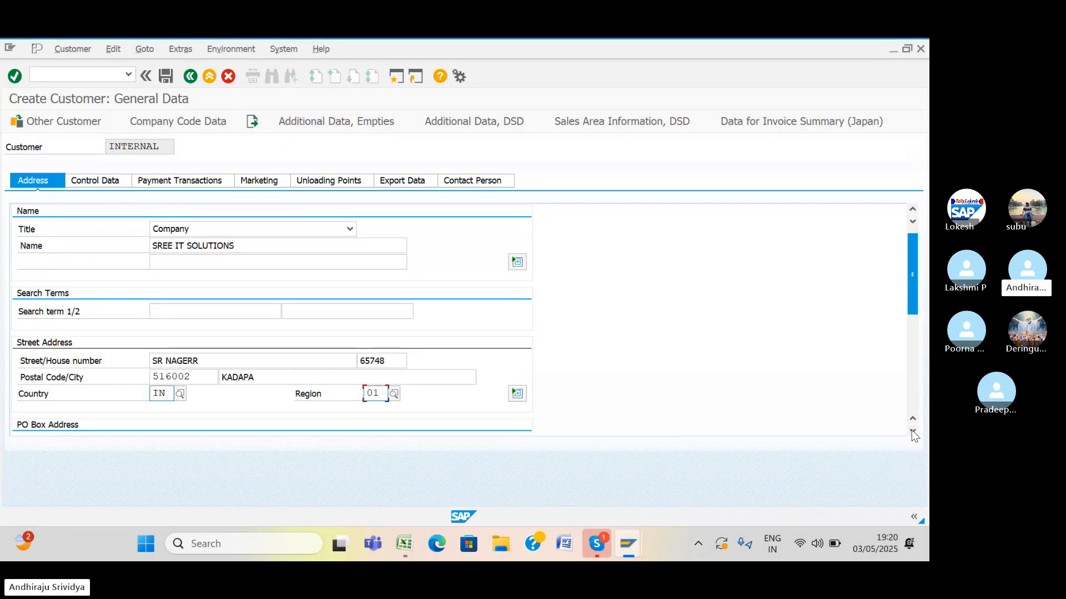
left_click(912, 431)
left_click(911, 430)
left_click(912, 431)
left_click(912, 430)
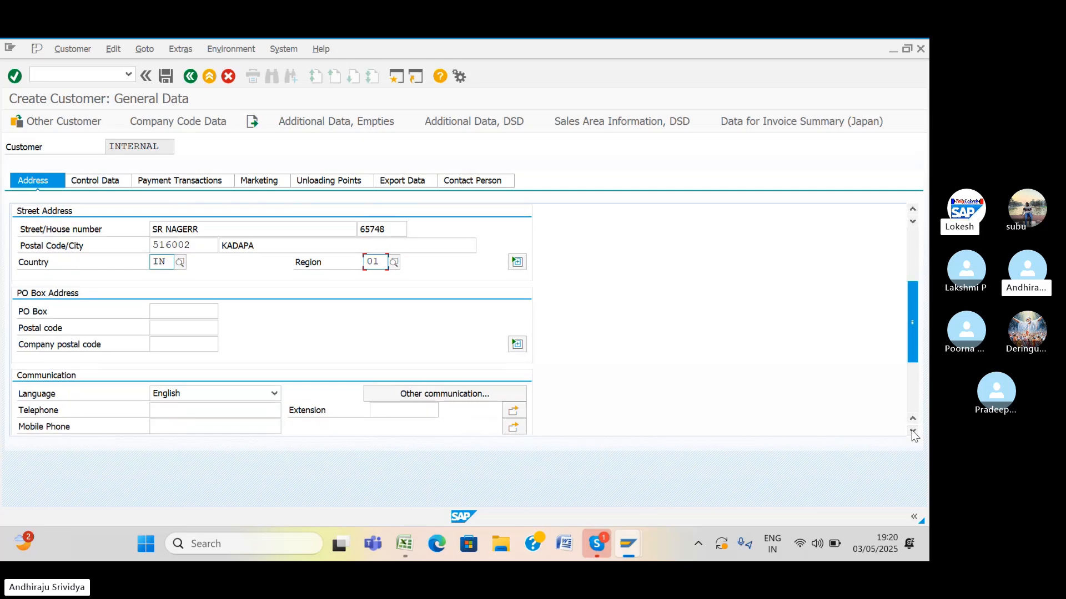
left_click(912, 430)
left_click(912, 430)
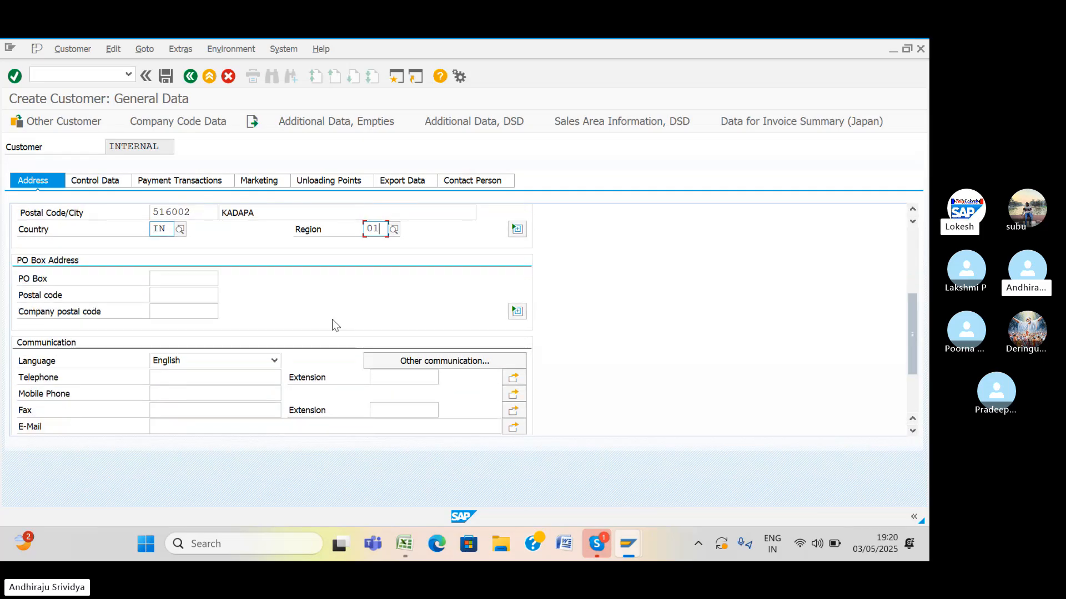
left_click(178, 276)
type("5")
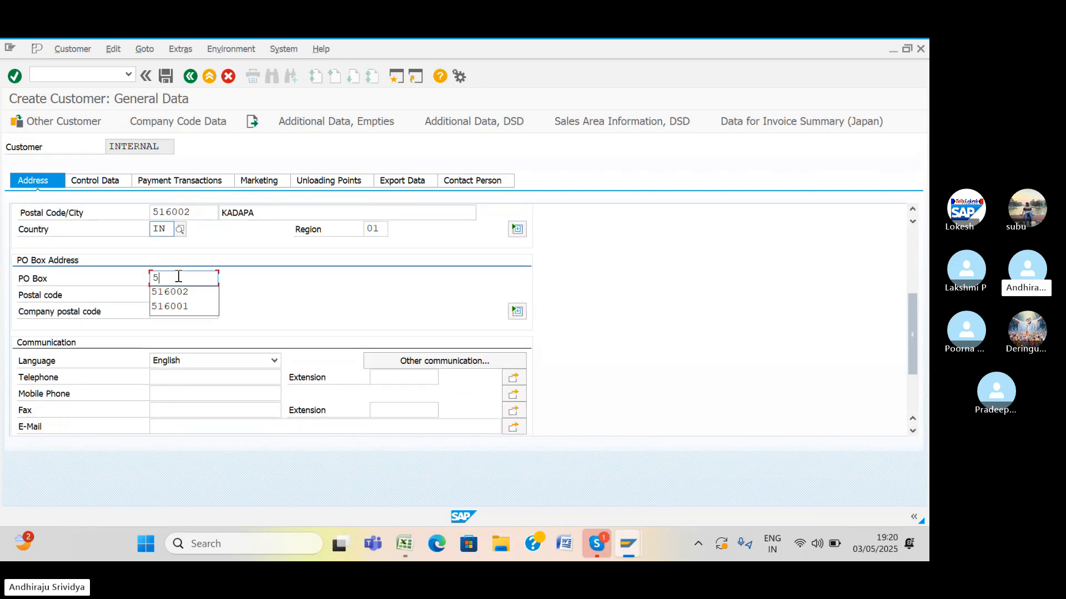
left_click(178, 292)
left_click(179, 297)
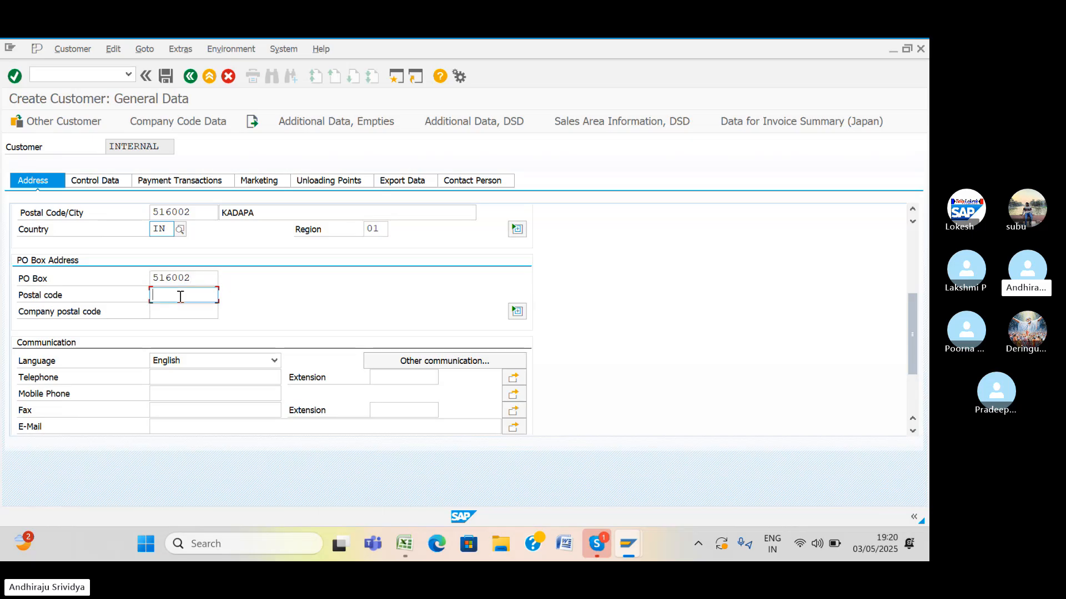
type("5")
left_click(184, 310)
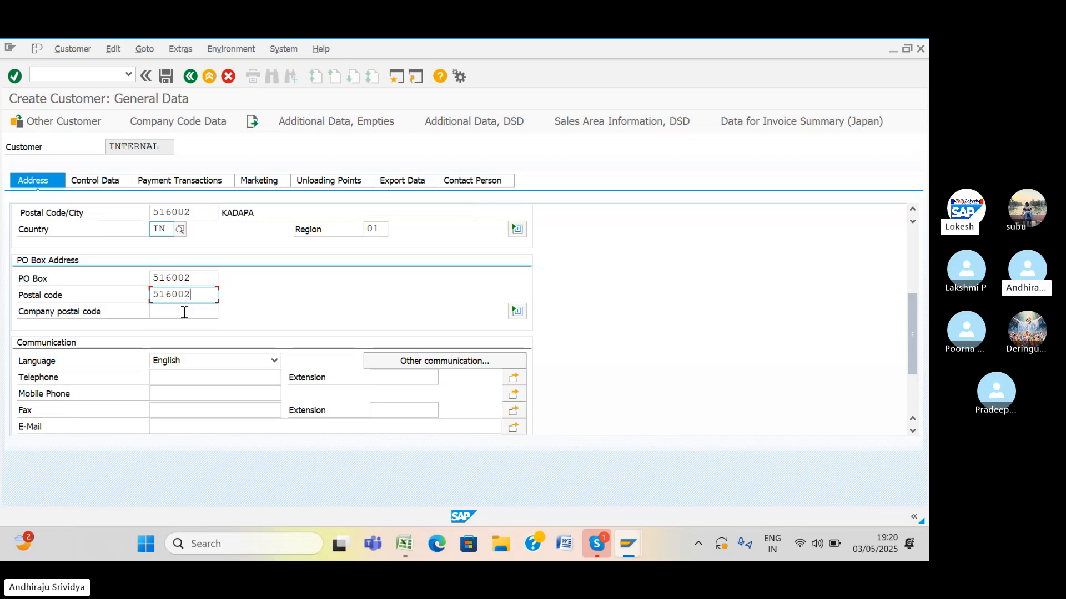
Fill in the telephone and mobile phone numbers from previously used entries.
left_click(188, 374)
type("7")
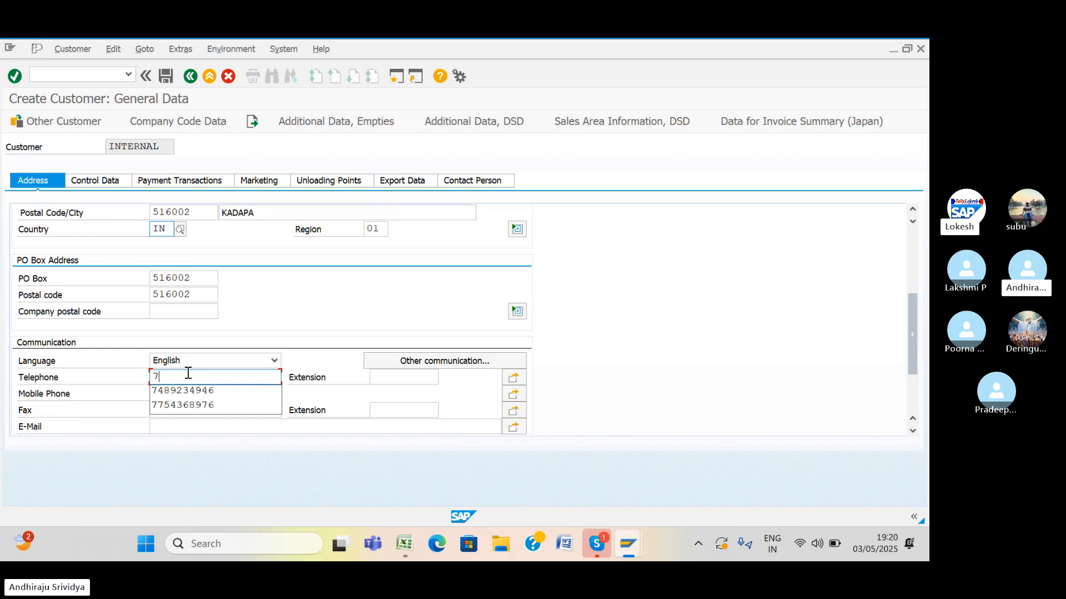
left_click(190, 392)
left_click(191, 395)
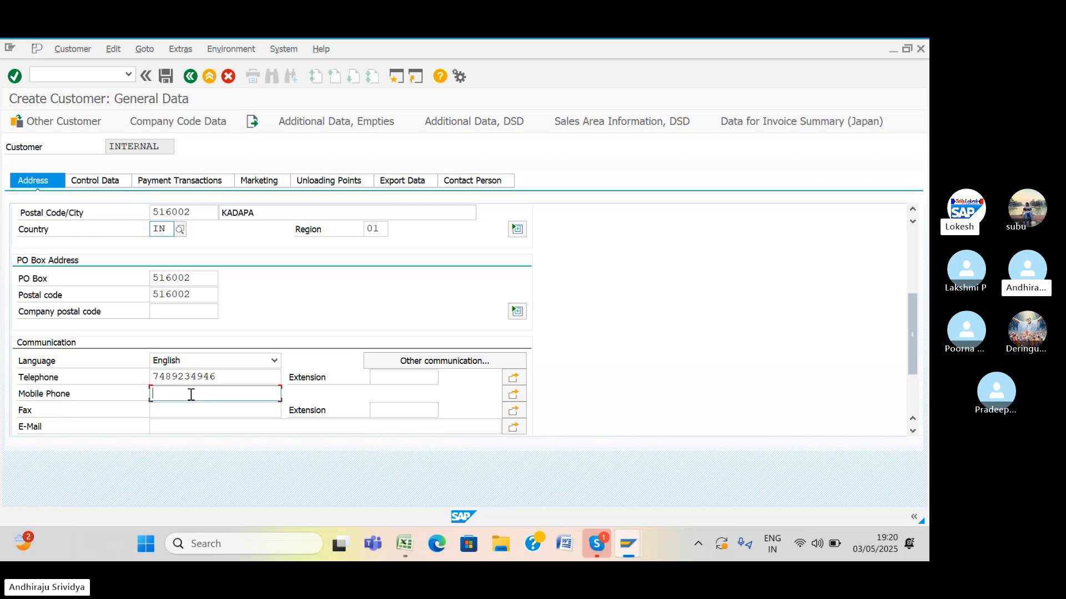
type("8")
left_click(193, 407)
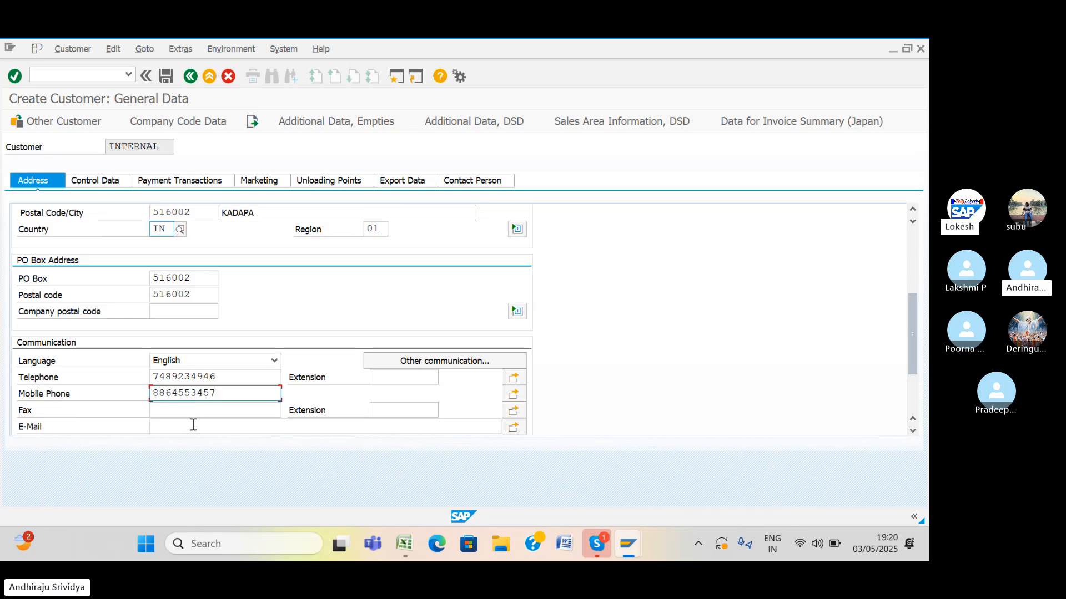
left_click(176, 121)
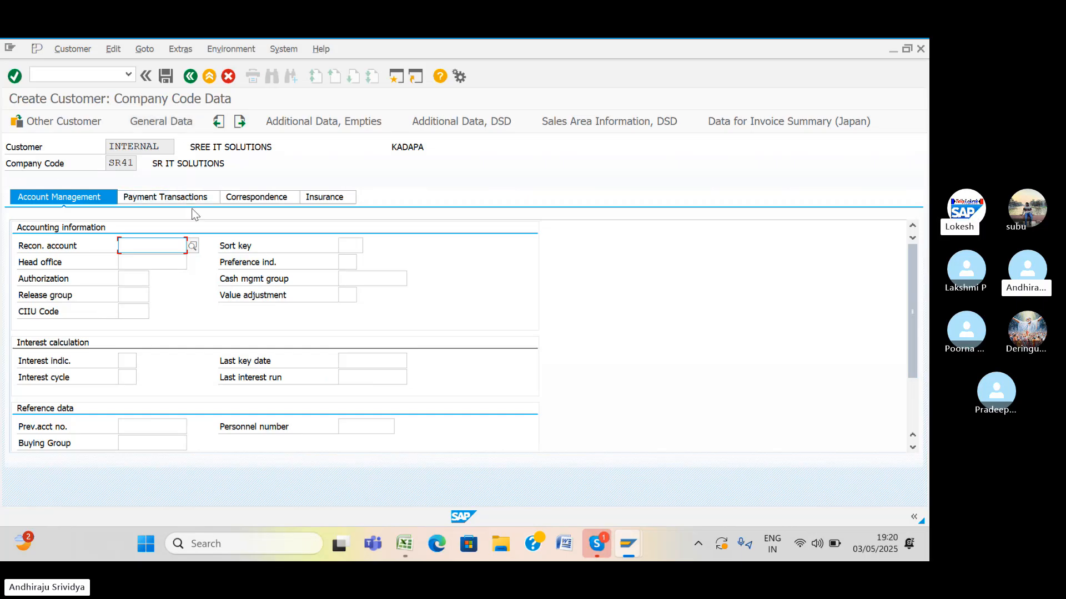
Pick reconciliation account 250004 DOMESTIC CUSTOMERS and sort key 031 Customer number from their value lists.
left_click(193, 246)
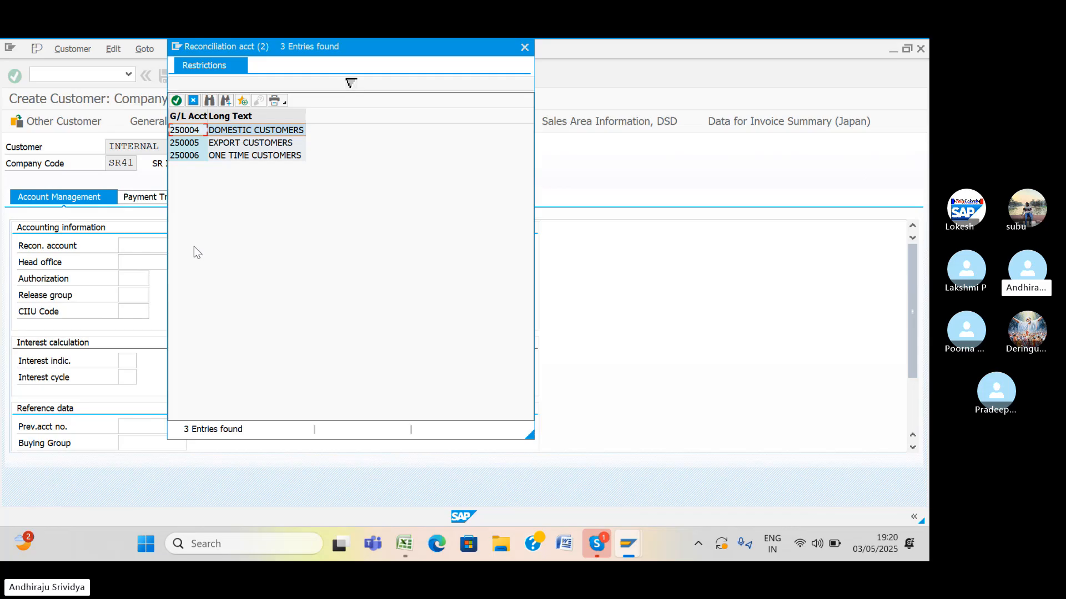
double_click(193, 131)
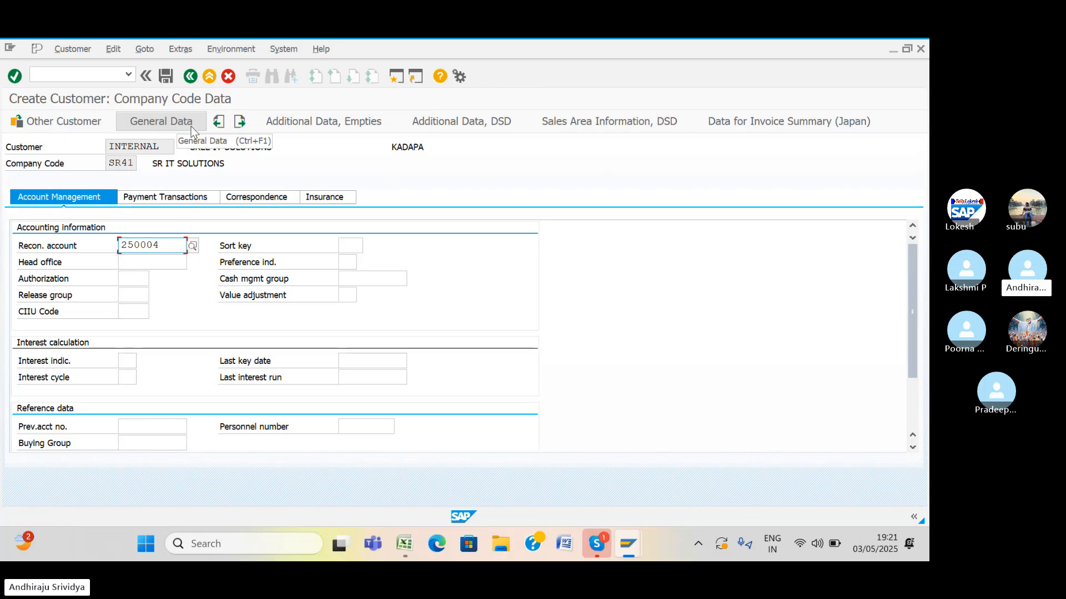
left_click(353, 245)
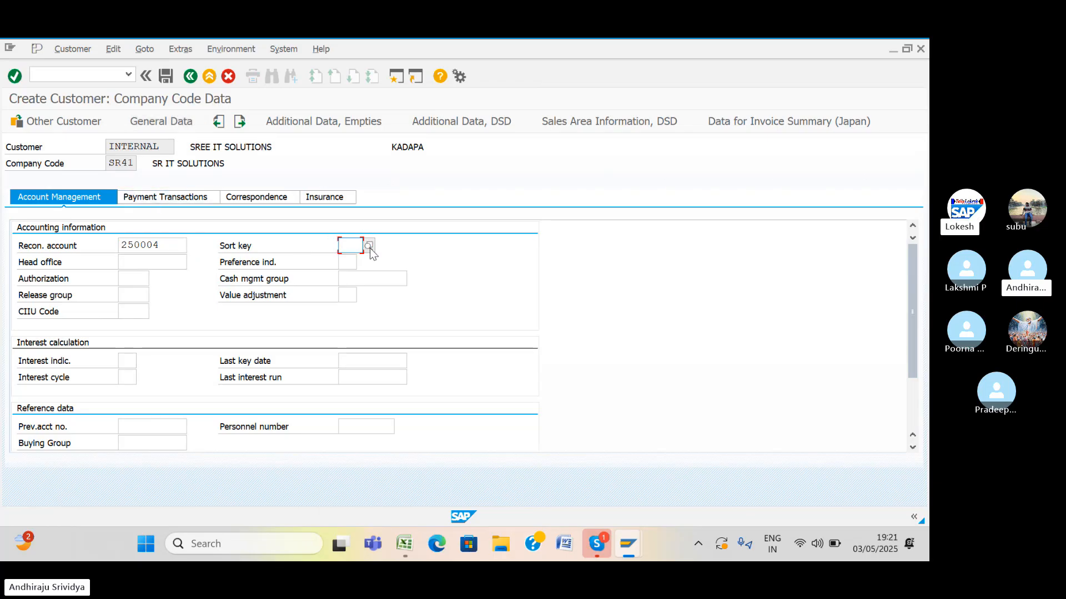
left_click(369, 245)
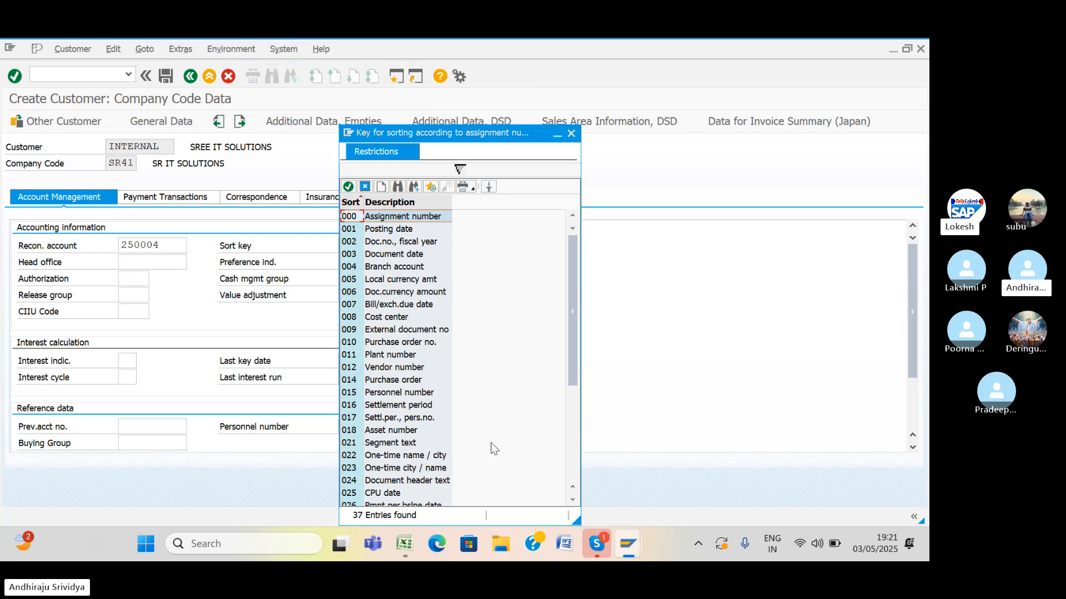
left_click(573, 500)
left_click(573, 500)
left_click(574, 500)
left_click(574, 500)
left_click(573, 500)
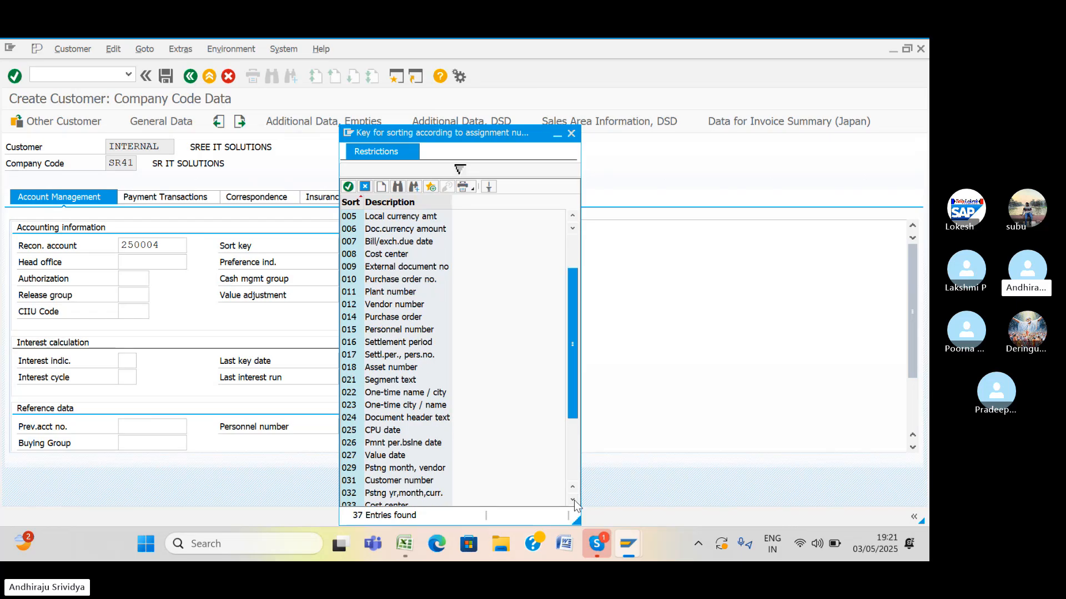
left_click(573, 500)
left_click(573, 500)
left_click(573, 500)
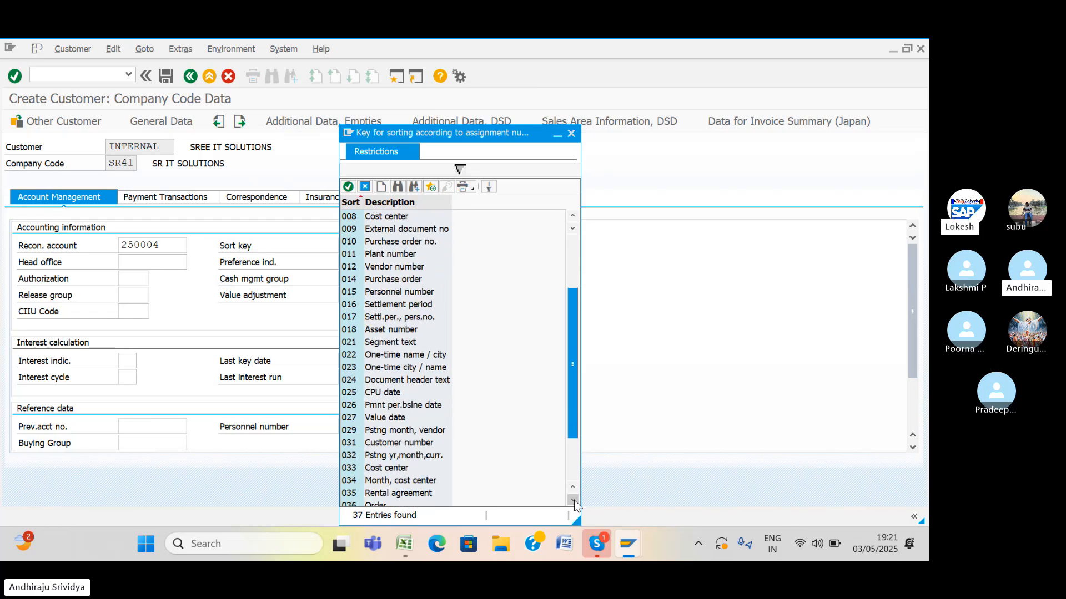
left_click(353, 444)
double_click(352, 444)
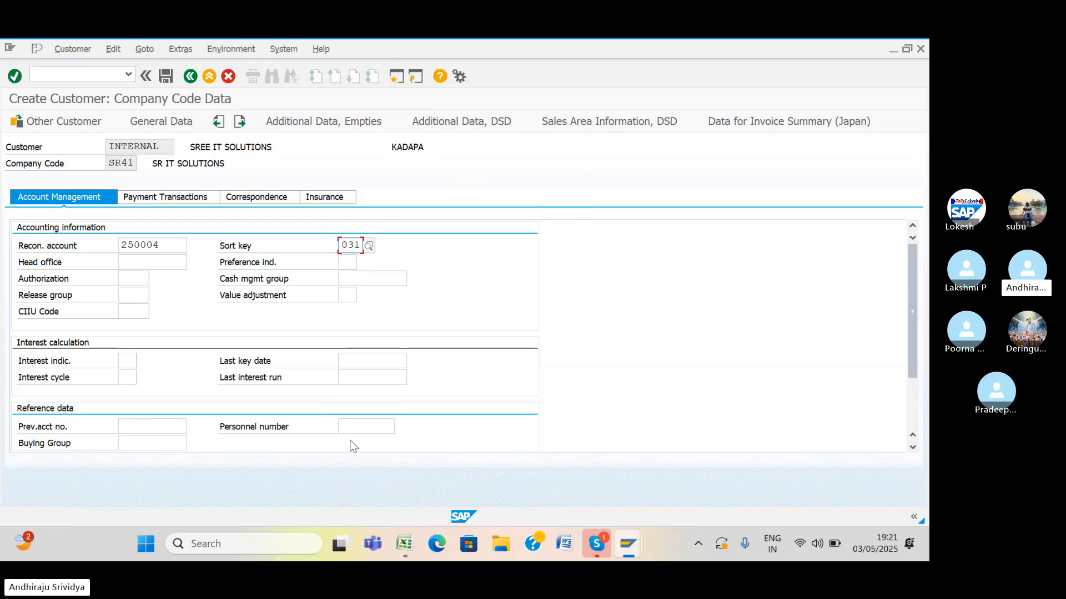
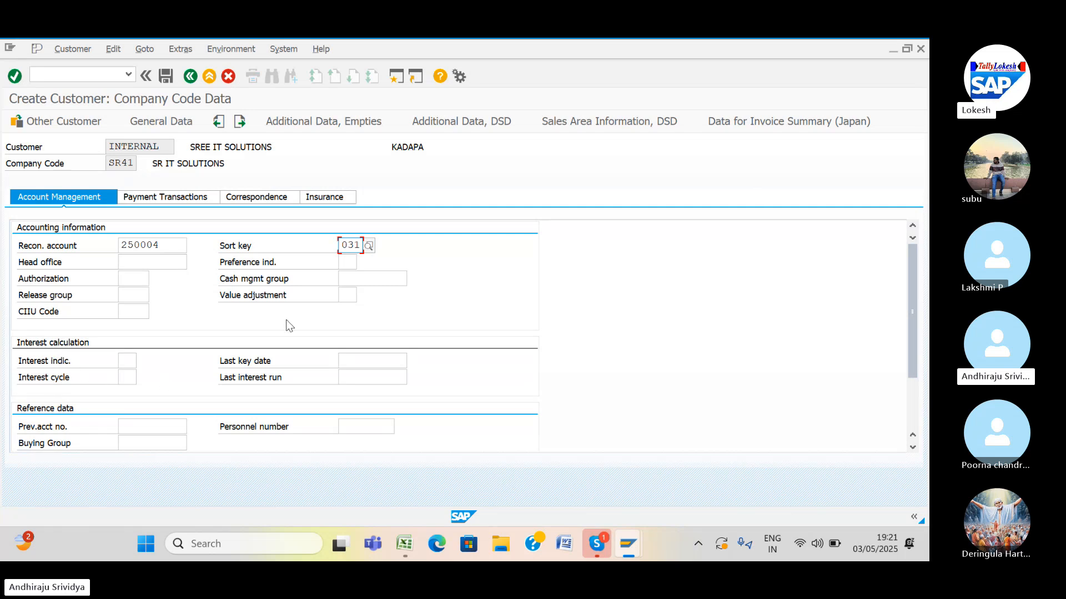
Choose cash management group E6 (Major customers) from the planning group list, then show payment transactions.
left_click(351, 279)
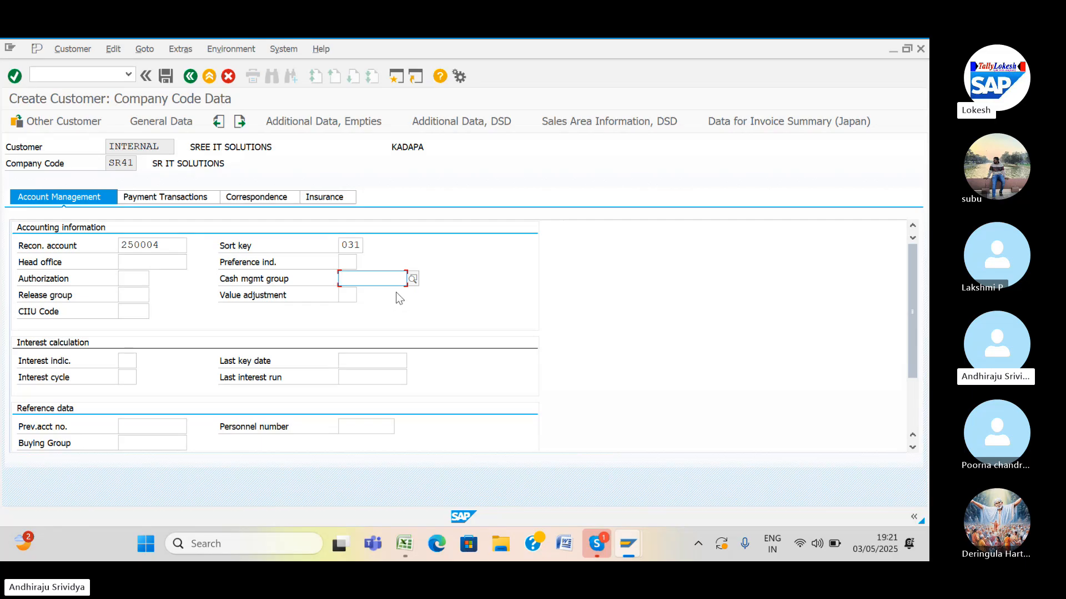
left_click(411, 283)
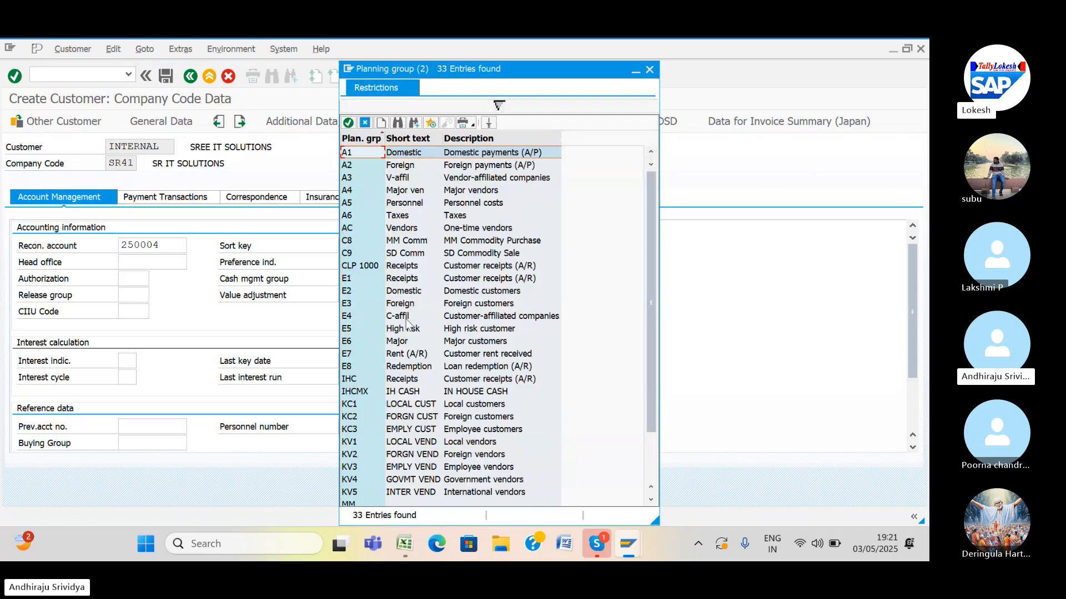
left_click(348, 342)
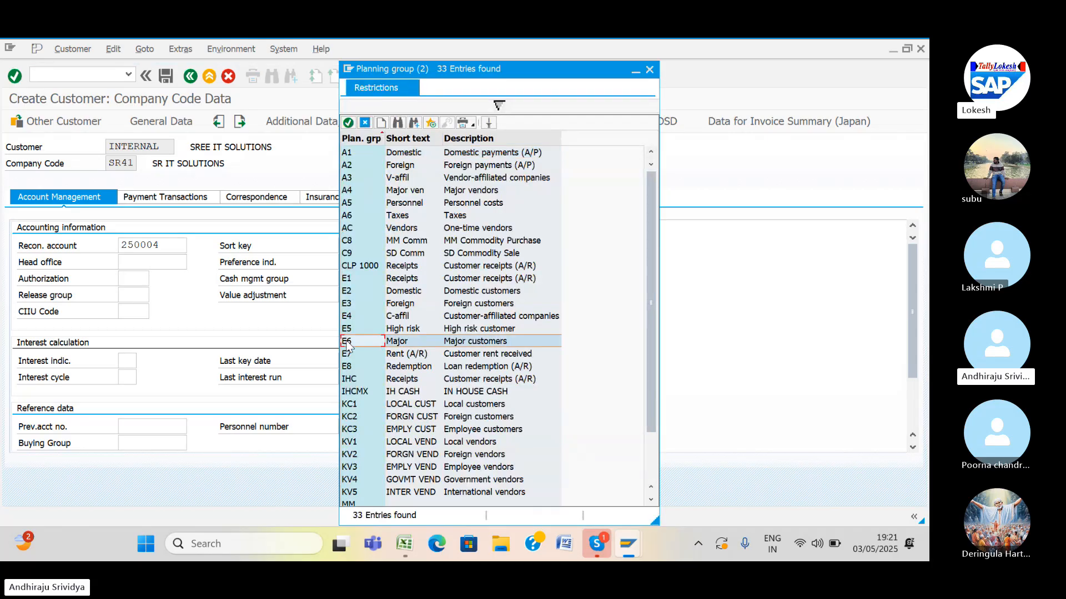
double_click(348, 342)
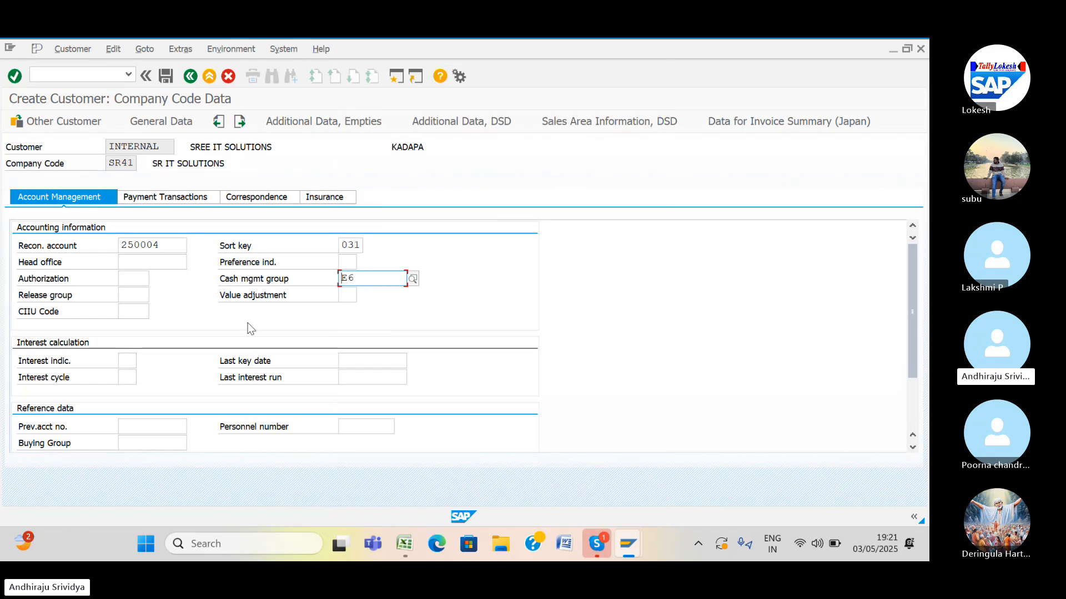
left_click(195, 203)
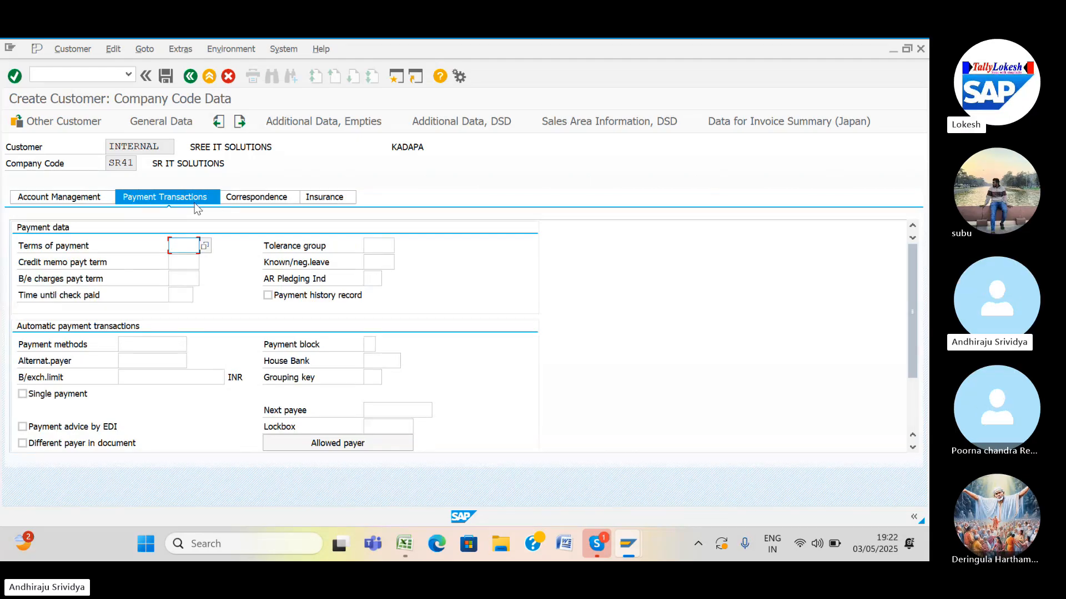
Choose payment terms 0001, enter tolerance group SR41, and save the customer for SR41.
left_click(205, 246)
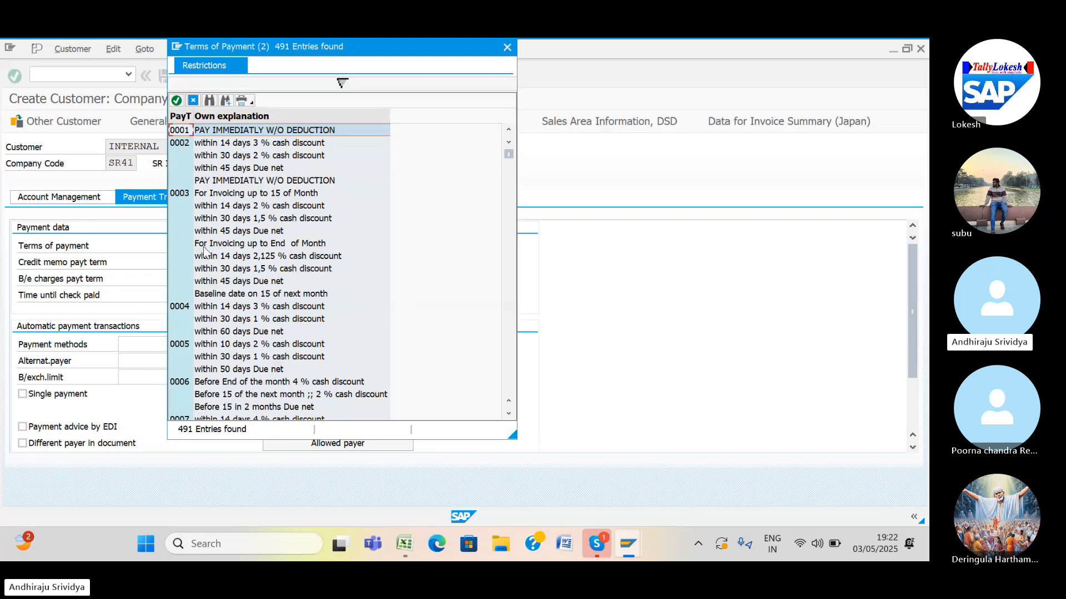
double_click(189, 132)
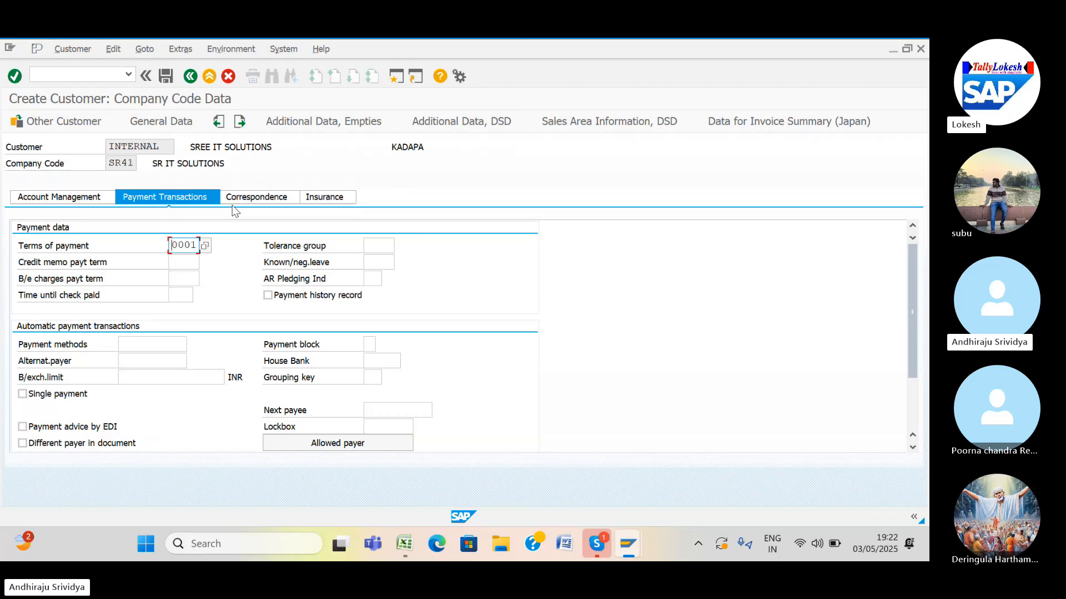
left_click(377, 245)
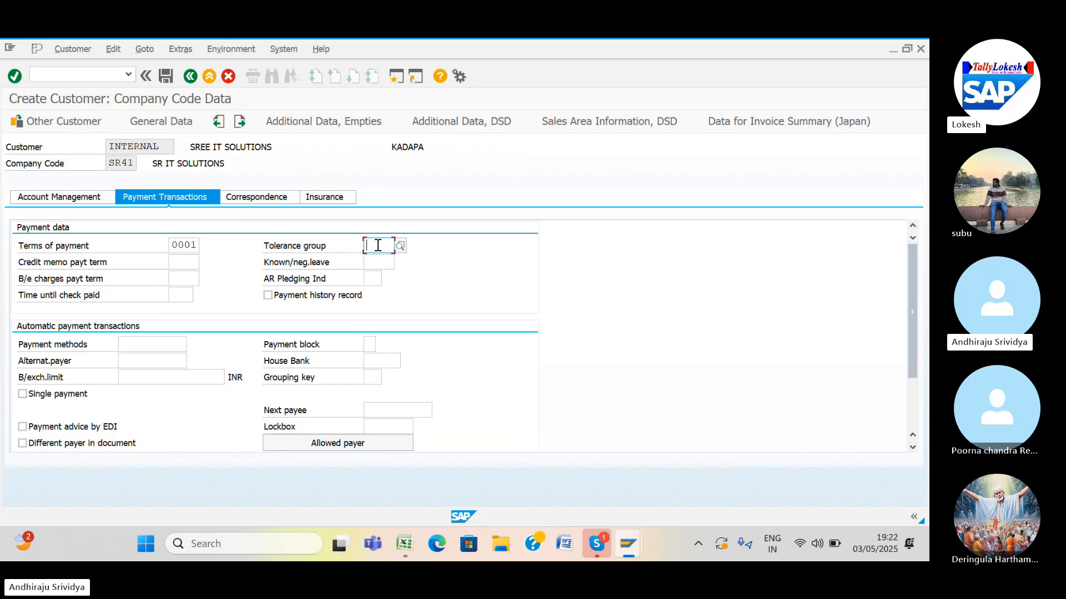
type("SR41")
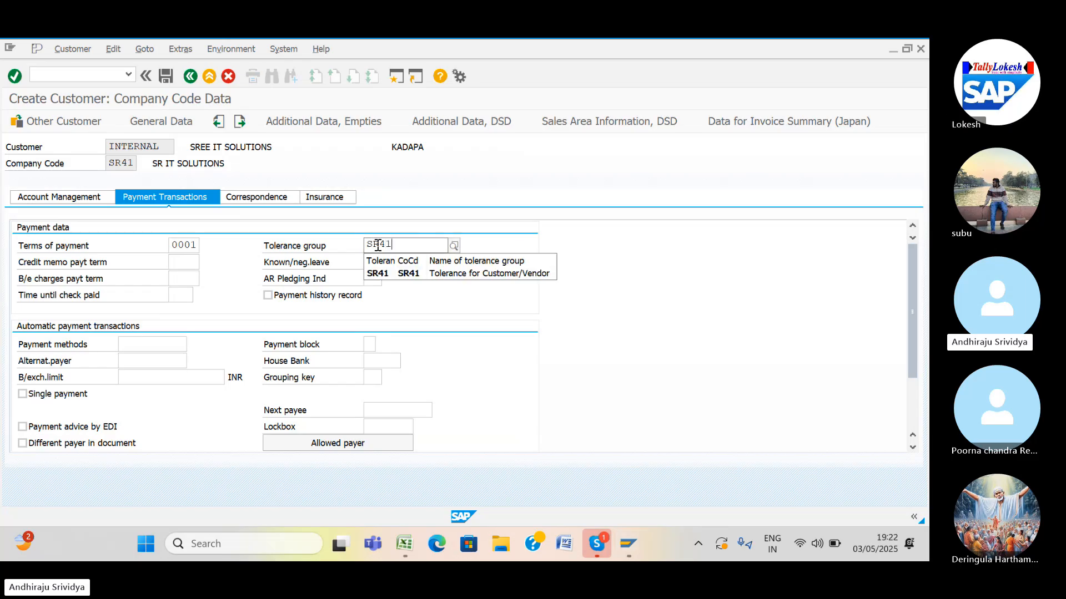
left_click(392, 277)
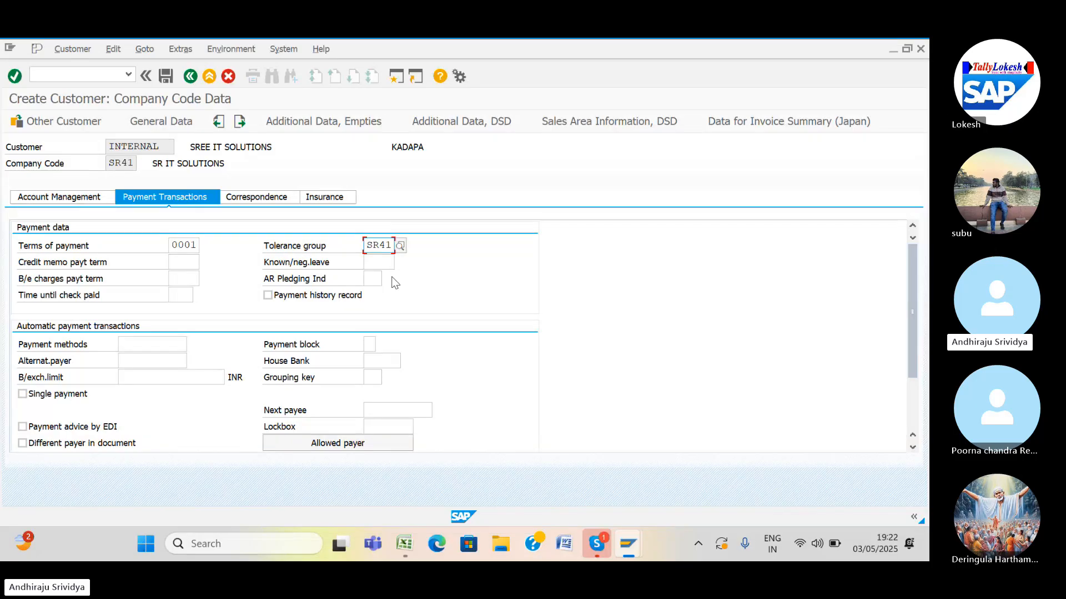
left_click(166, 77)
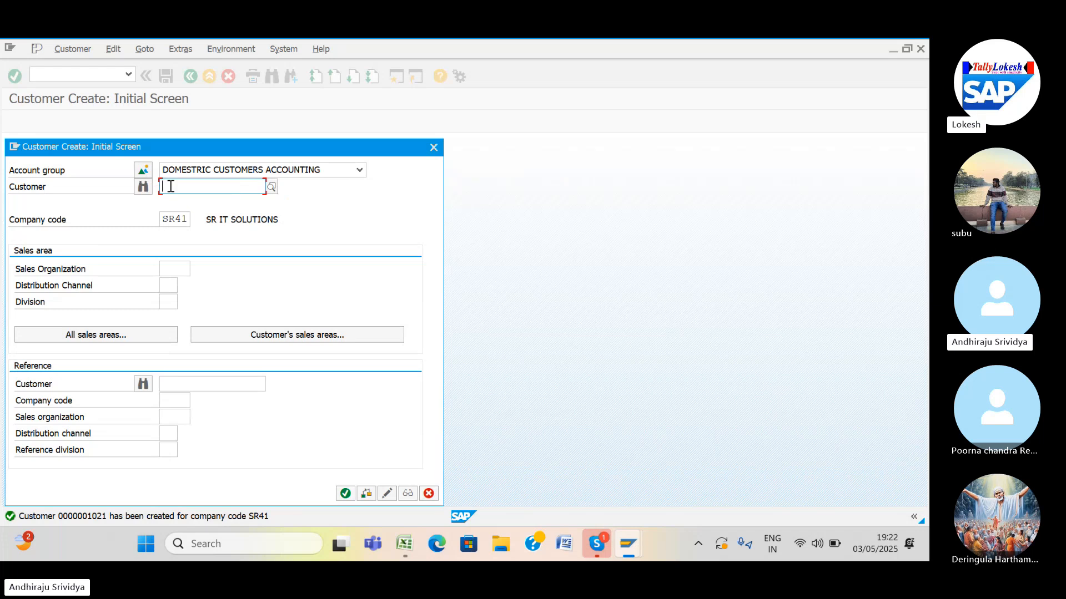
Continue to the next customer's general data and enter the title DOCT.
key("Return")
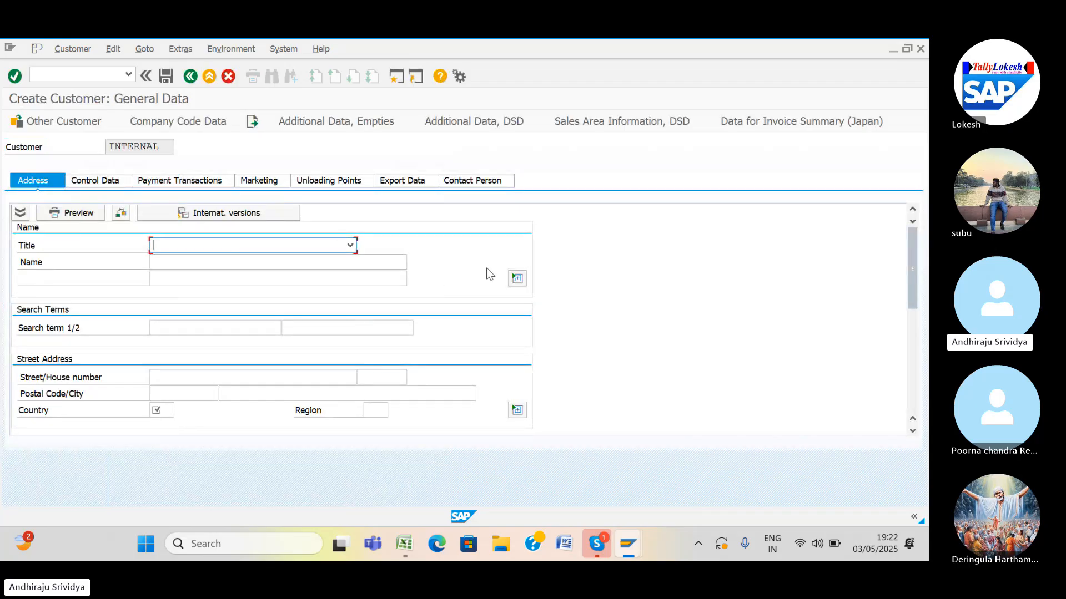
type("DOCT")
Enter company name VIDHYA PVT LTD, street NGO COLONY and house number 67543.
left_click(269, 265)
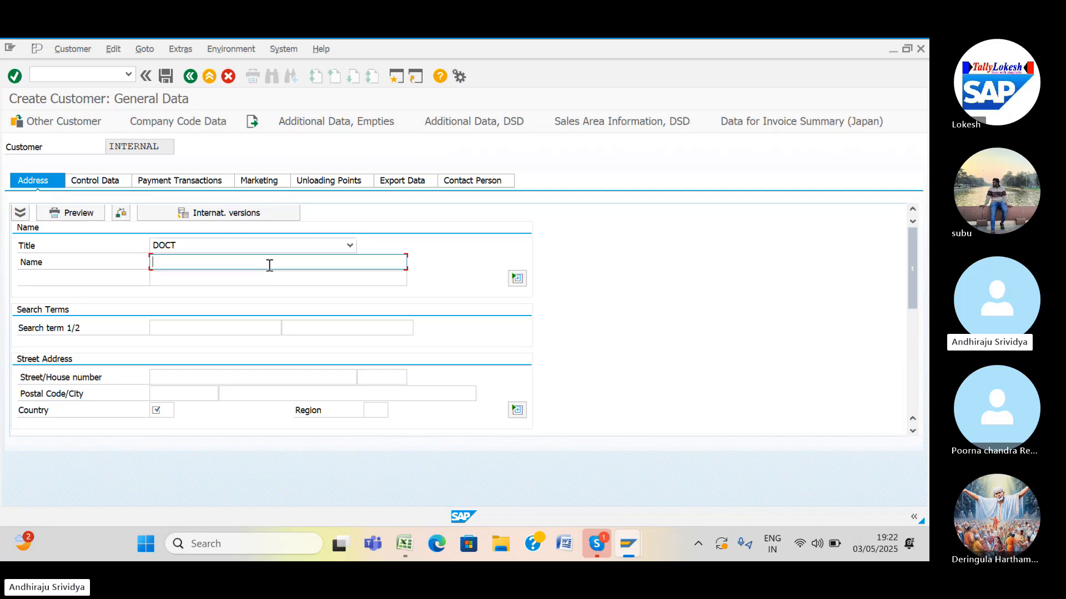
type("VIDHYA PVT LTD")
left_click(190, 375)
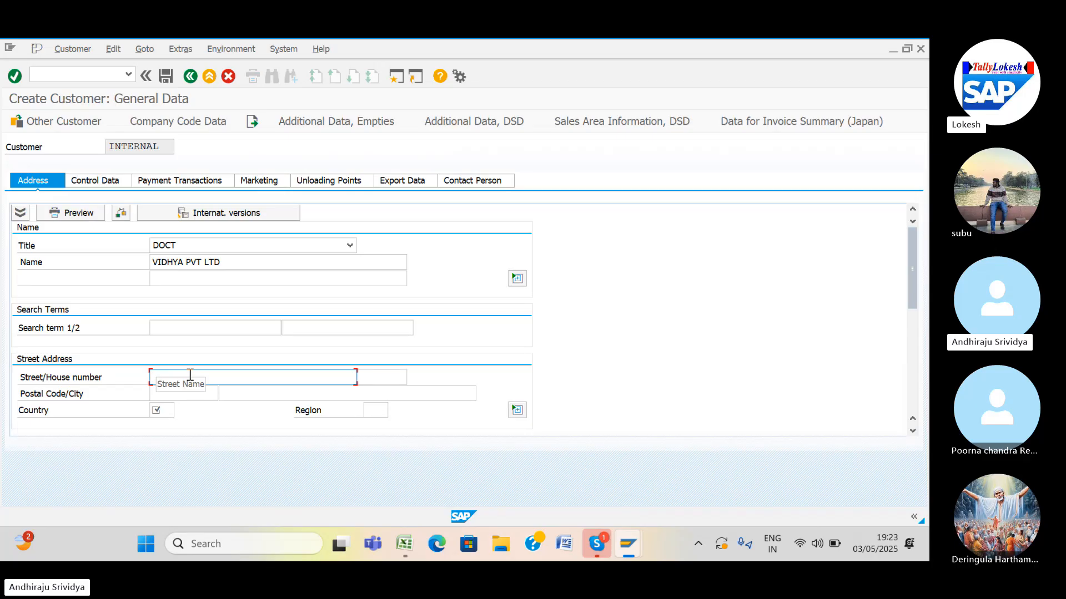
type("NGO ")
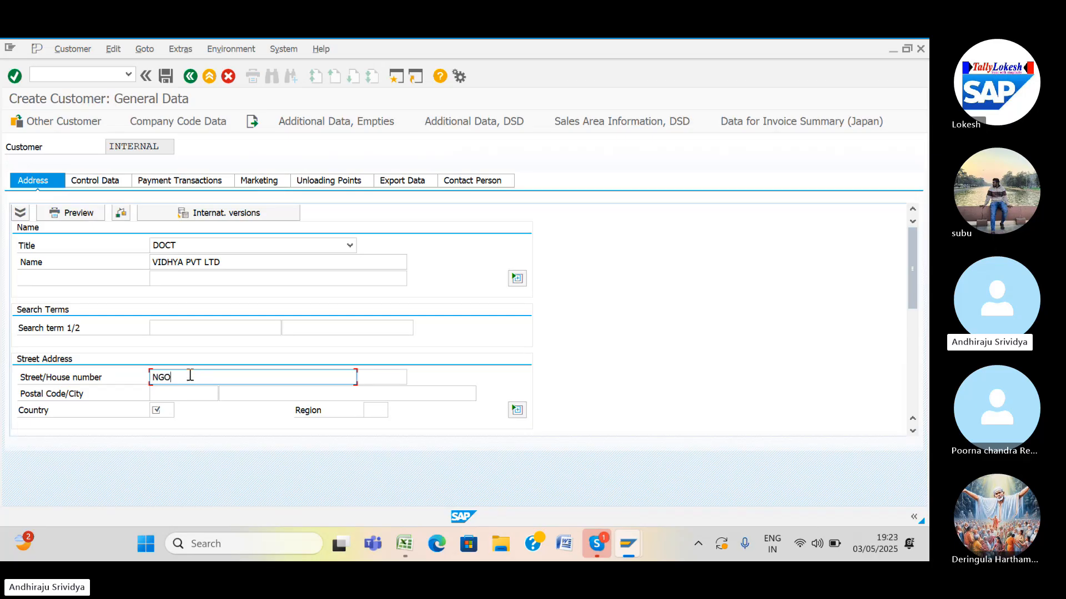
type("COLONY")
left_click(374, 377)
type("67543")
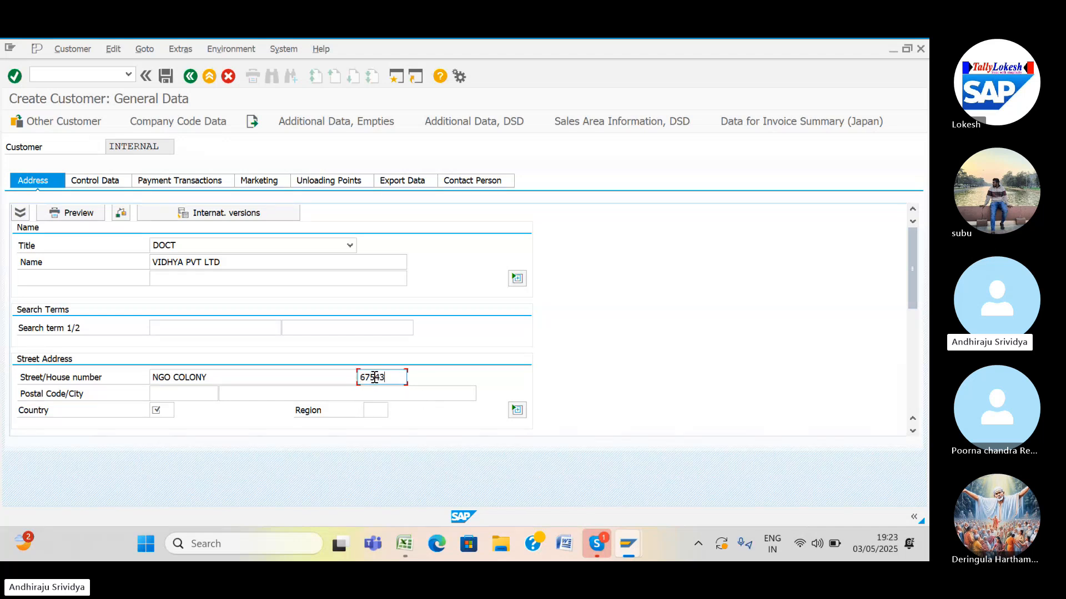
Fill in the postal code from history, country IN, city HYD and region 36 Telangana.
left_click(201, 393)
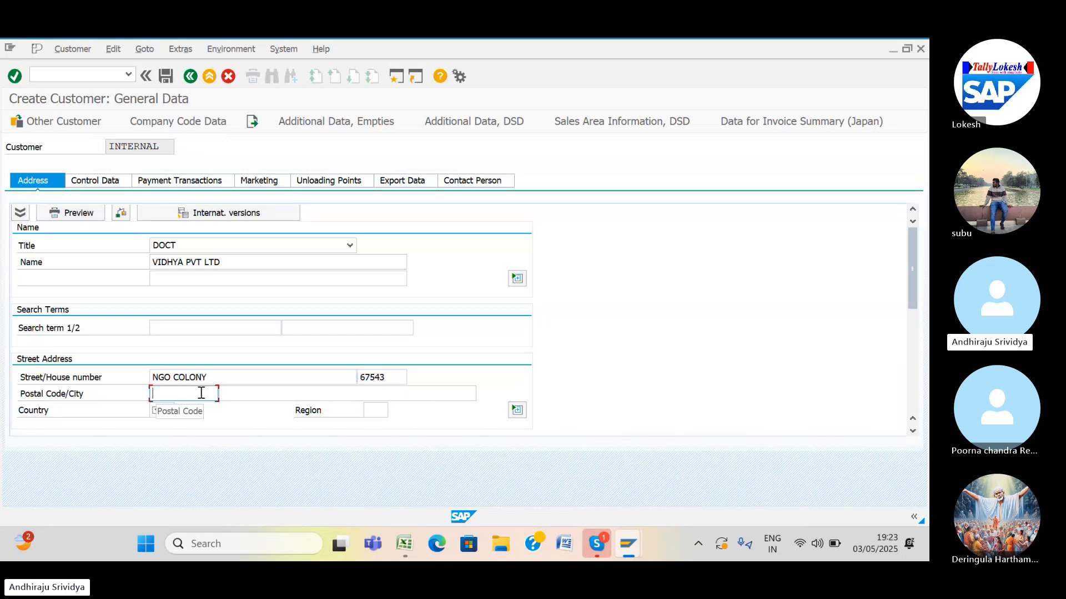
type("5")
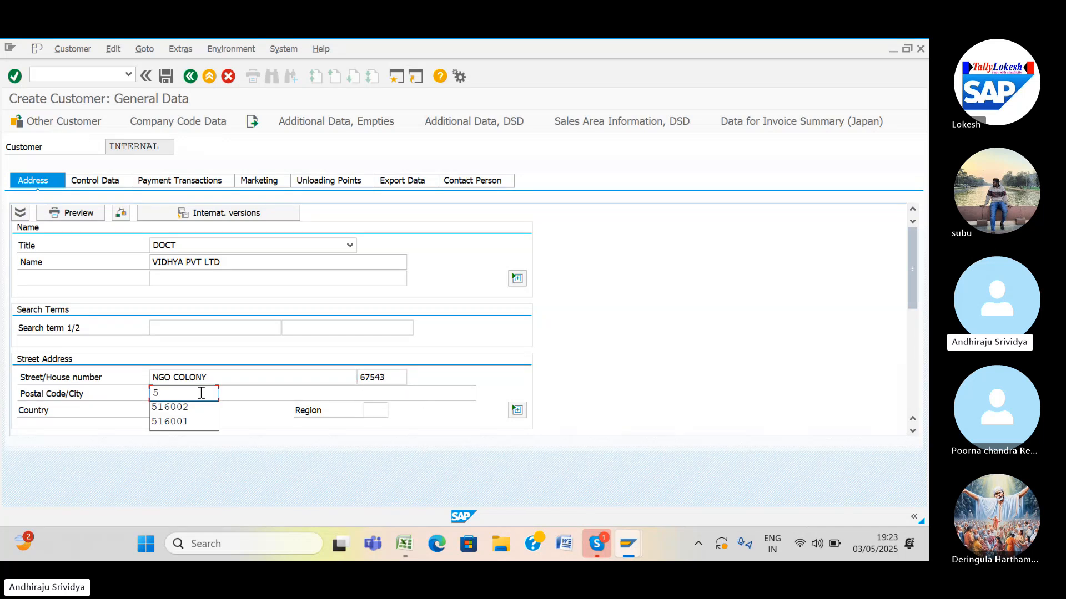
left_click(188, 422)
left_click(169, 412)
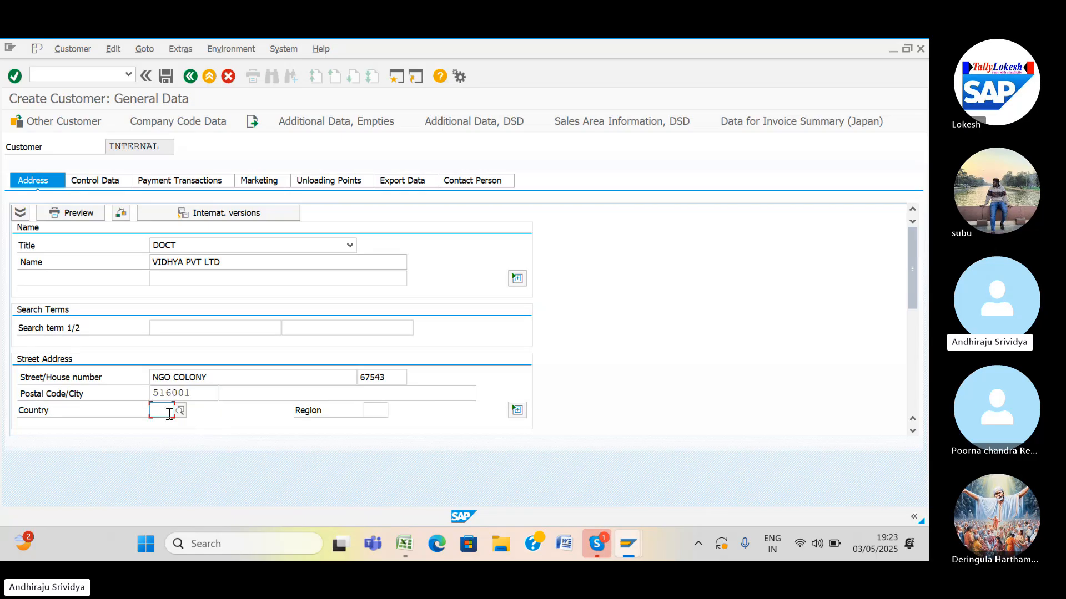
type("IN")
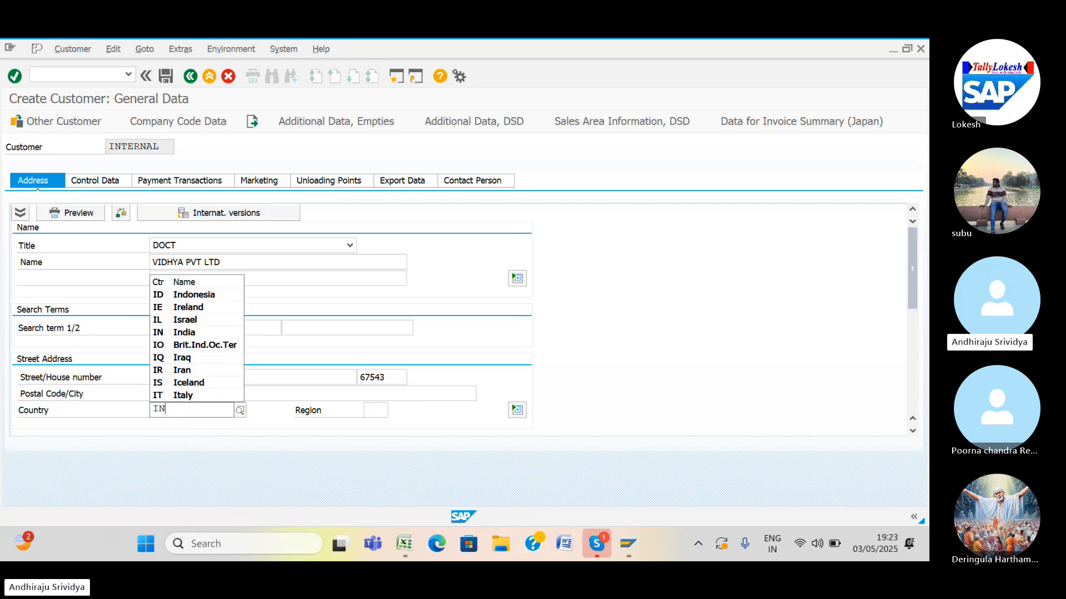
left_click(174, 440)
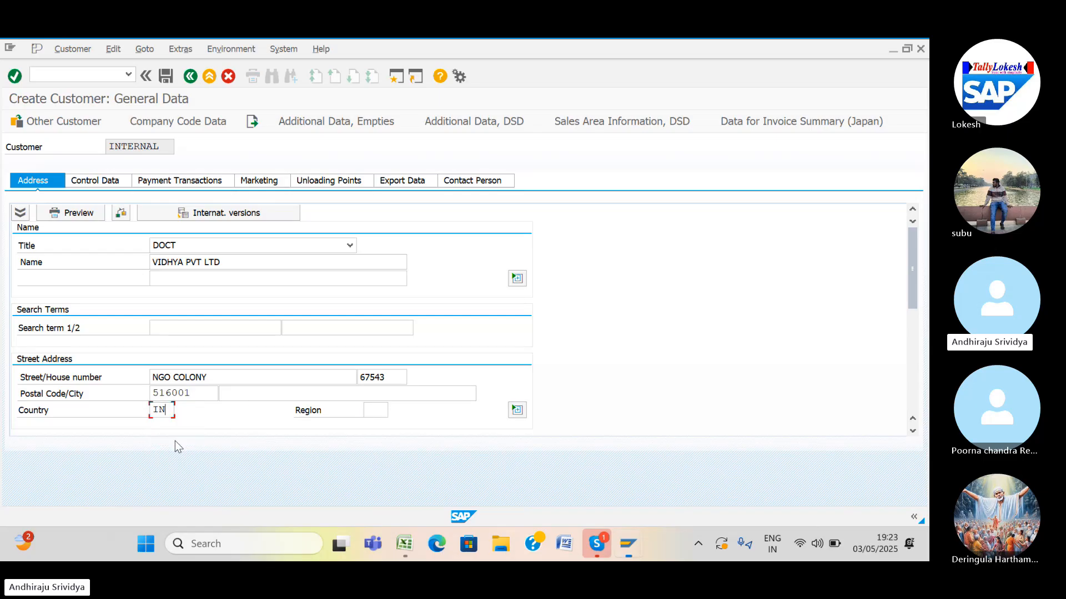
left_click(361, 393)
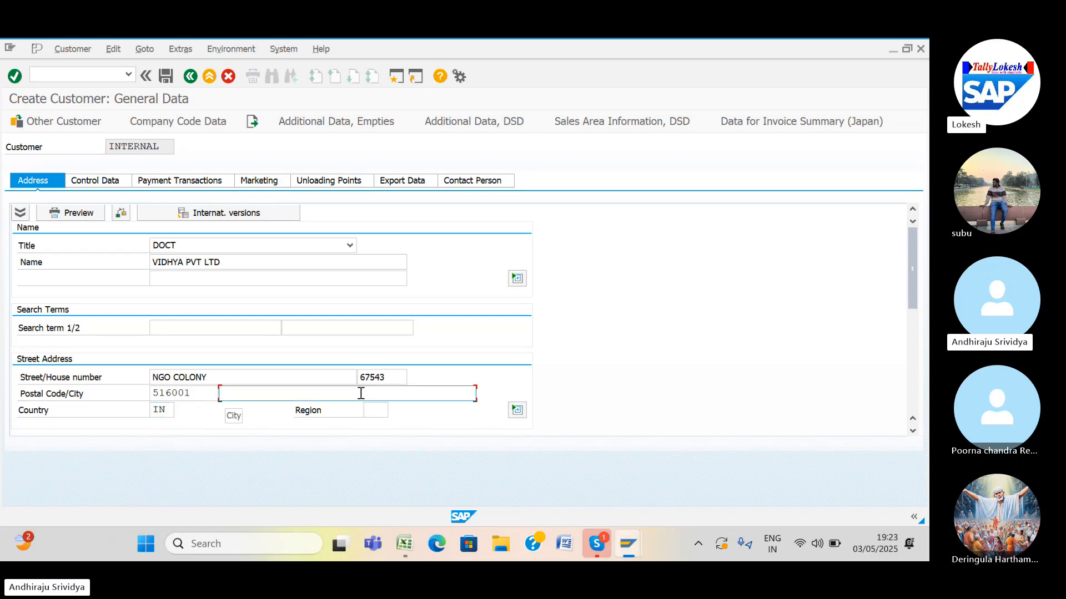
type("H")
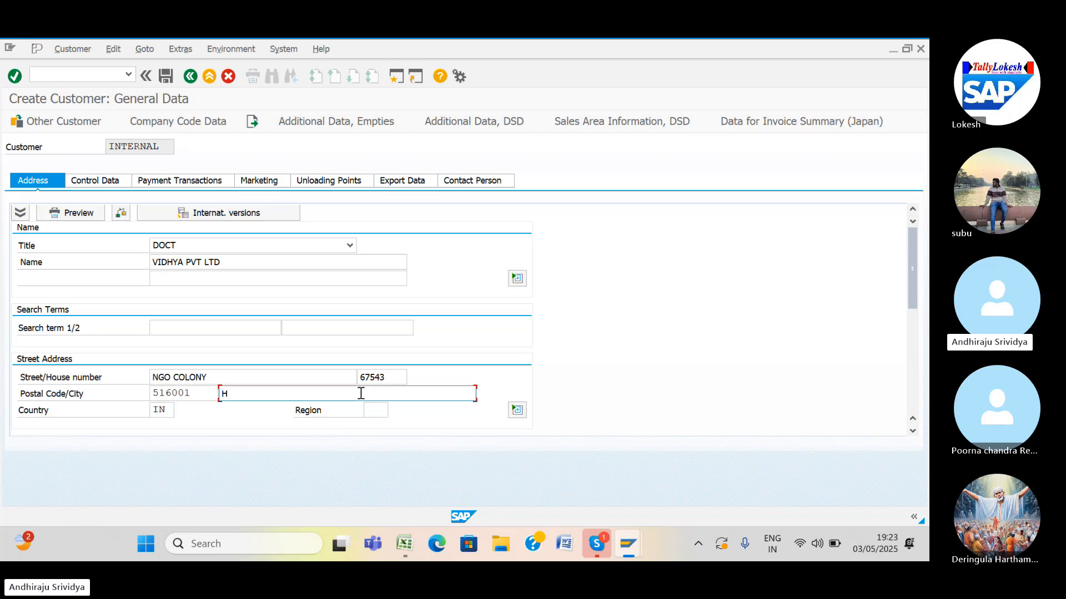
type("YD")
left_click(373, 411)
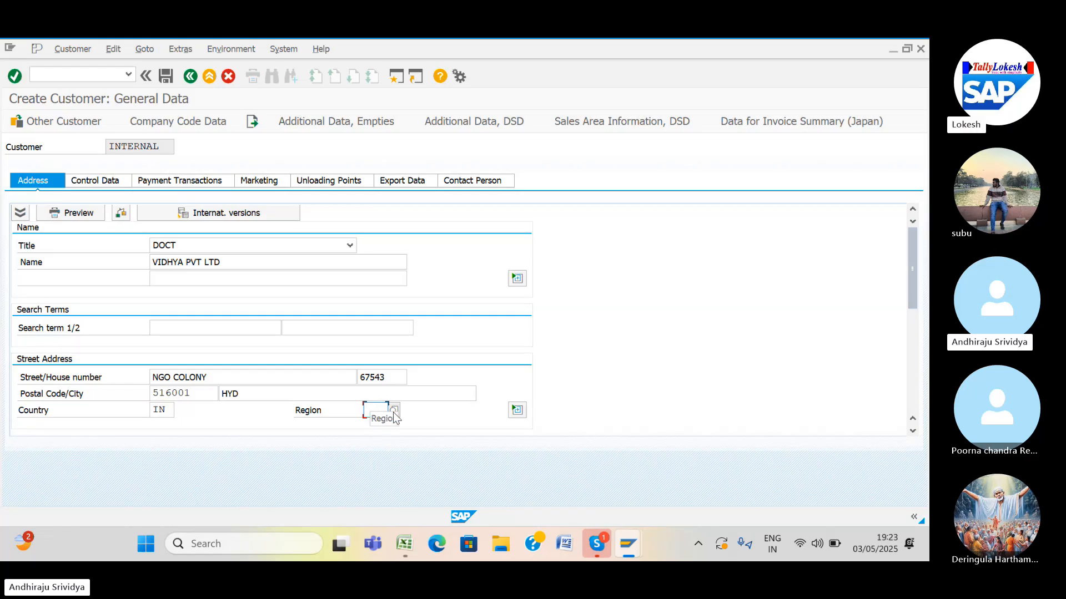
left_click(393, 412)
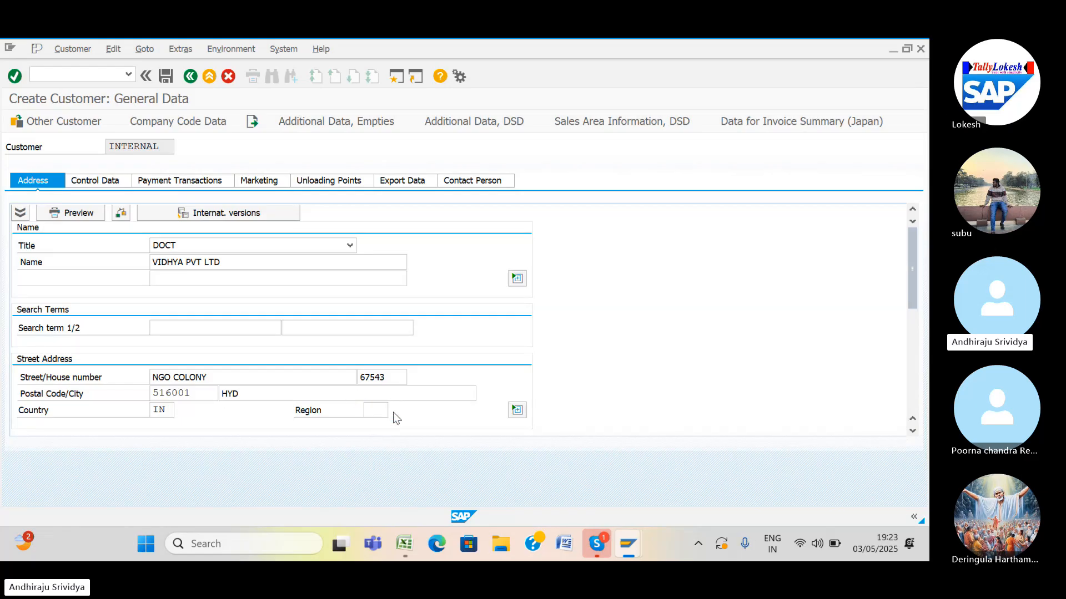
left_click(375, 412)
type("36")
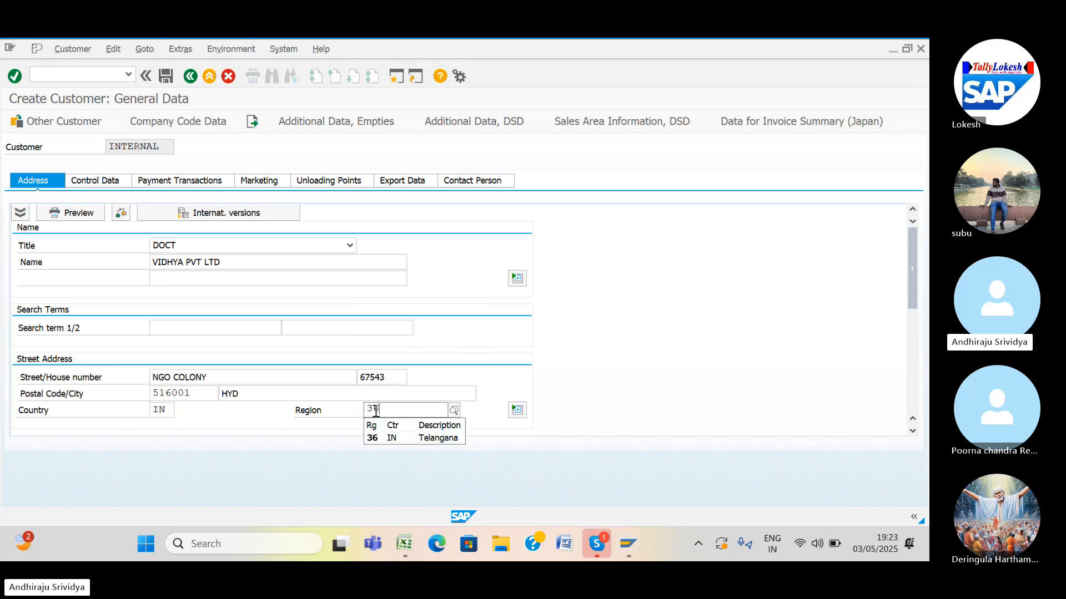
left_click(385, 438)
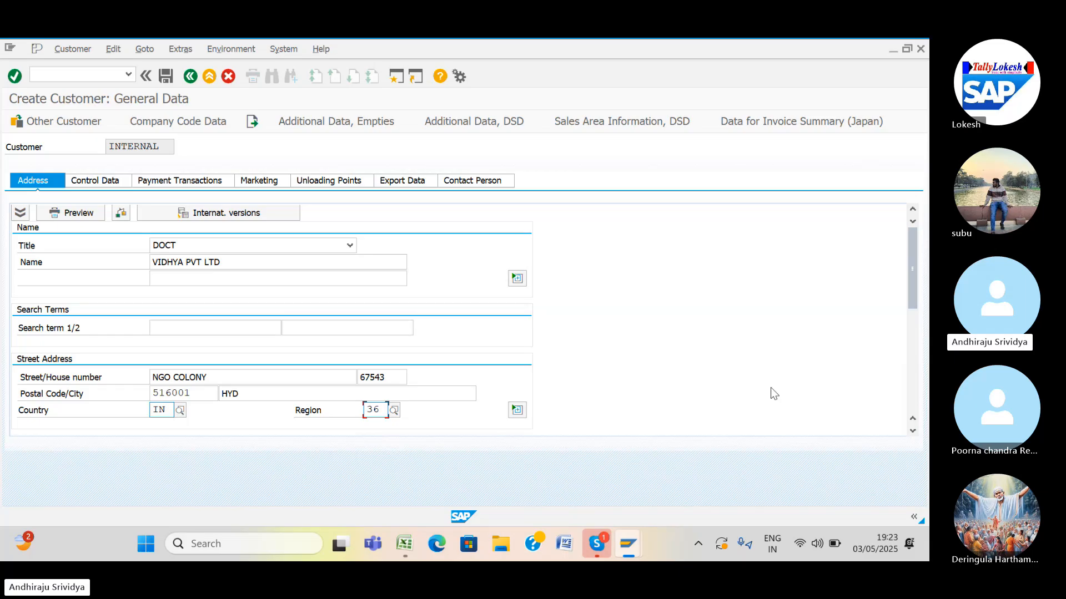
Set PO box 516001 and its postal code, and clear the stray company postal code.
scroll(912, 431, "down", 7)
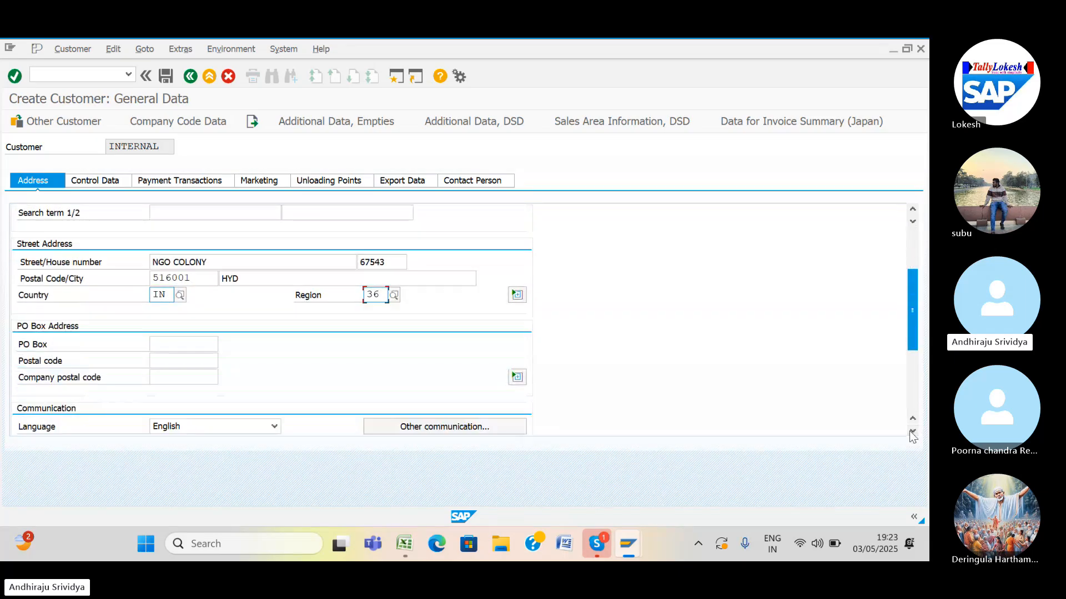
scroll(912, 435, "down", 2)
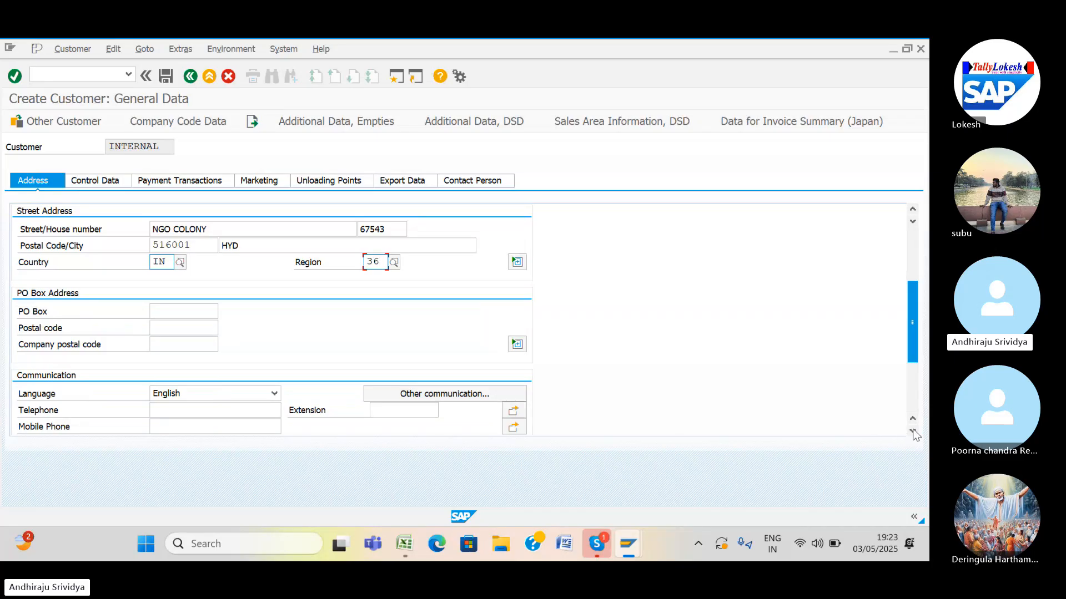
scroll(912, 432, "down", 4)
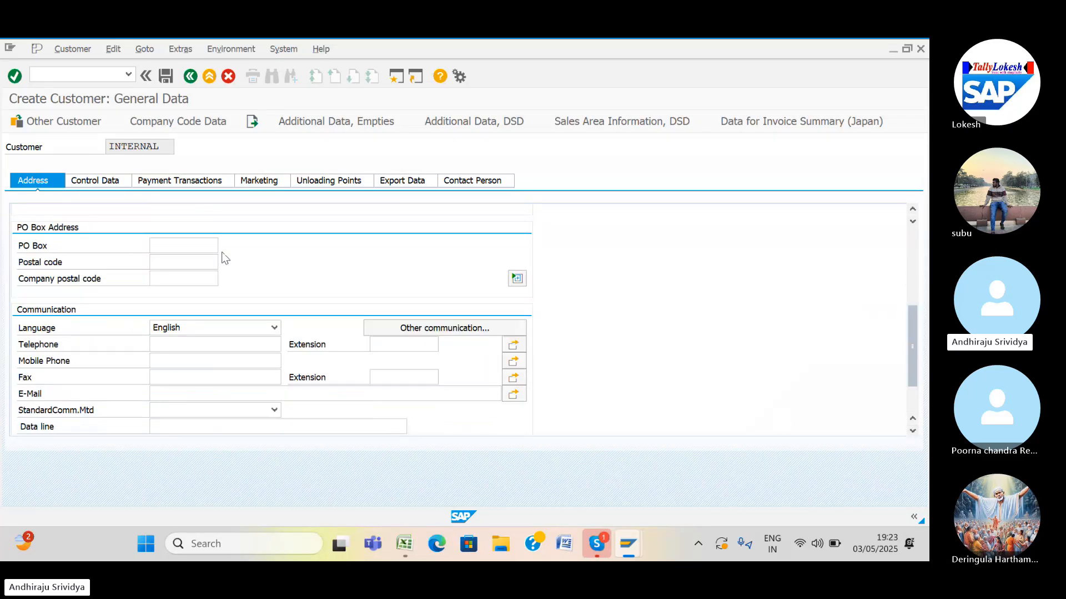
left_click(160, 260)
type("5")
left_click(166, 280)
left_click(165, 280)
type("51")
left_click(162, 245)
type("5")
left_click(170, 272)
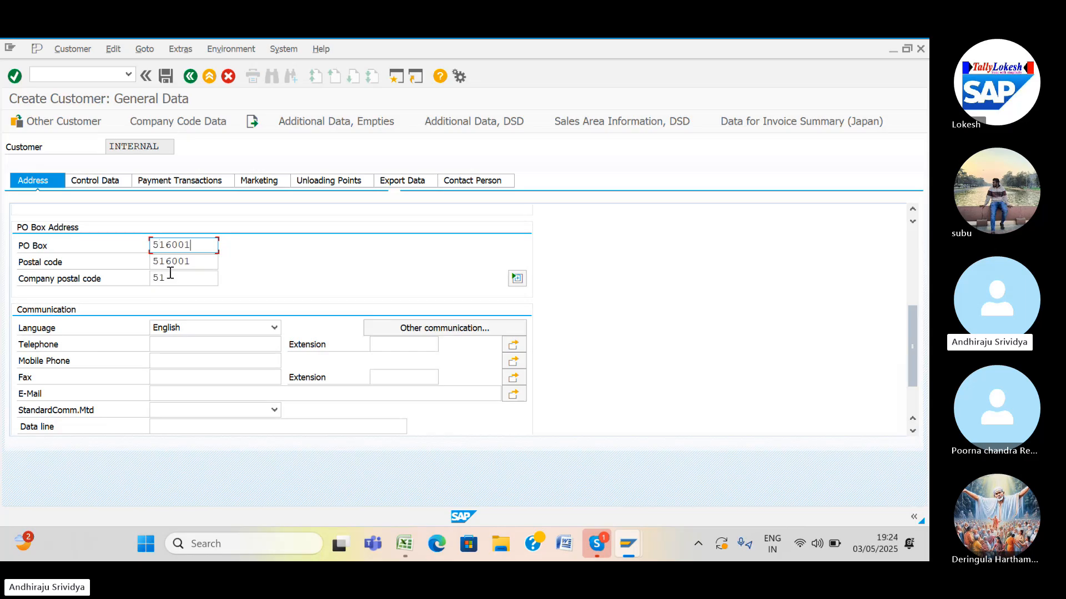
left_click(171, 273)
key("BackSpace")
key("BackSpace")
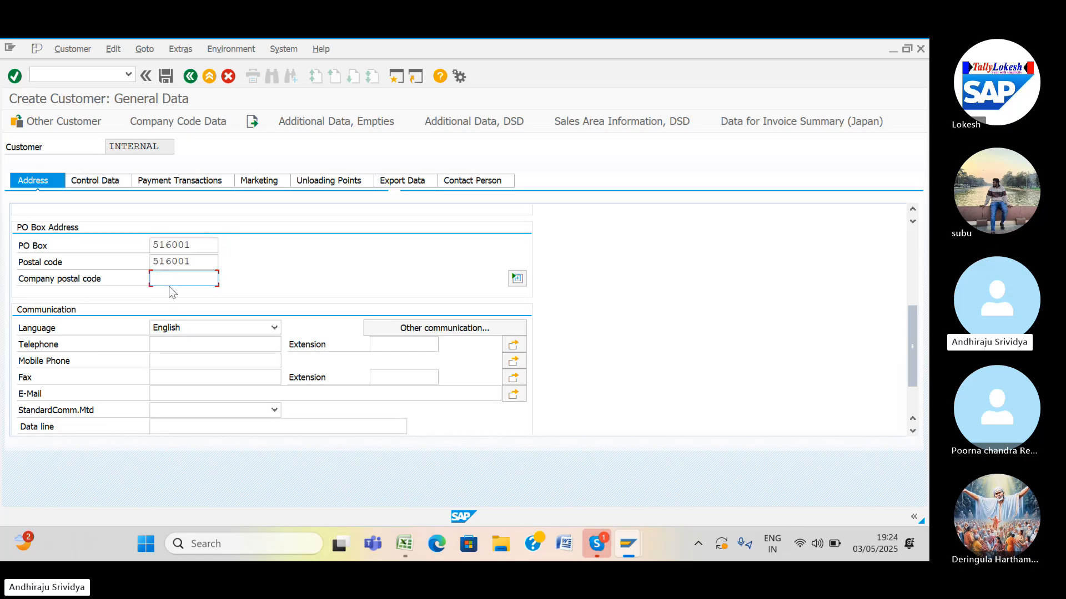
Fill in the telephone and mobile numbers from earlier entries, then show the company code data.
left_click(166, 343)
type("6")
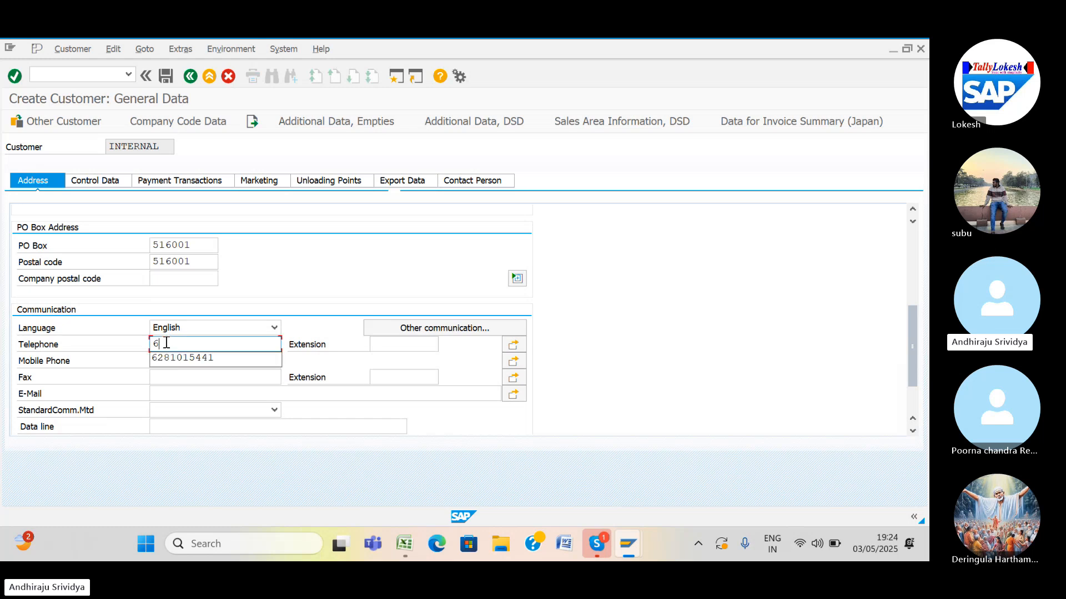
left_click(166, 360)
left_click(167, 362)
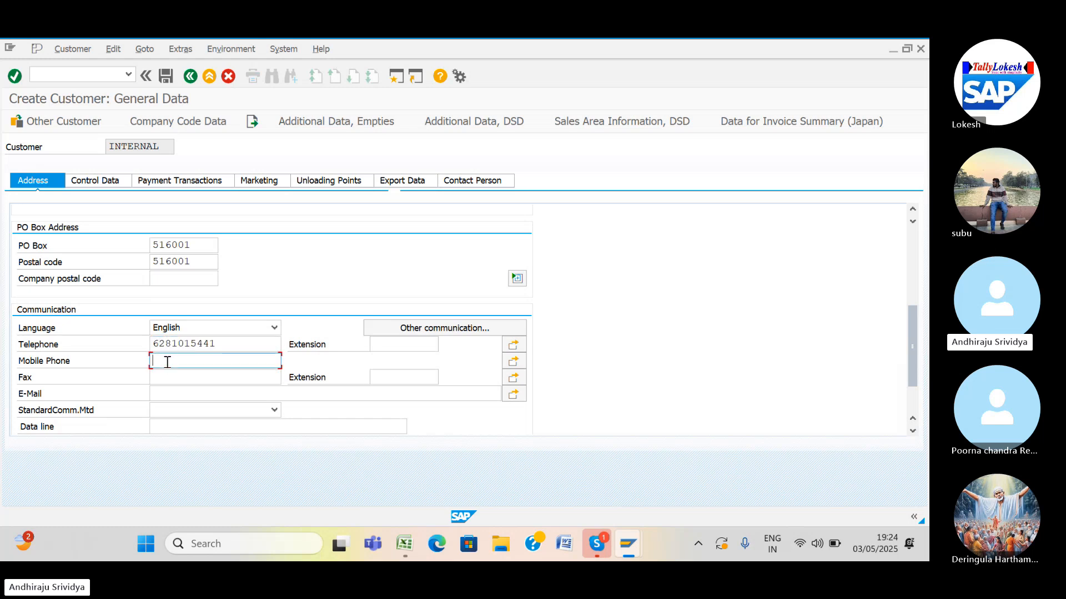
type("9")
left_click(168, 376)
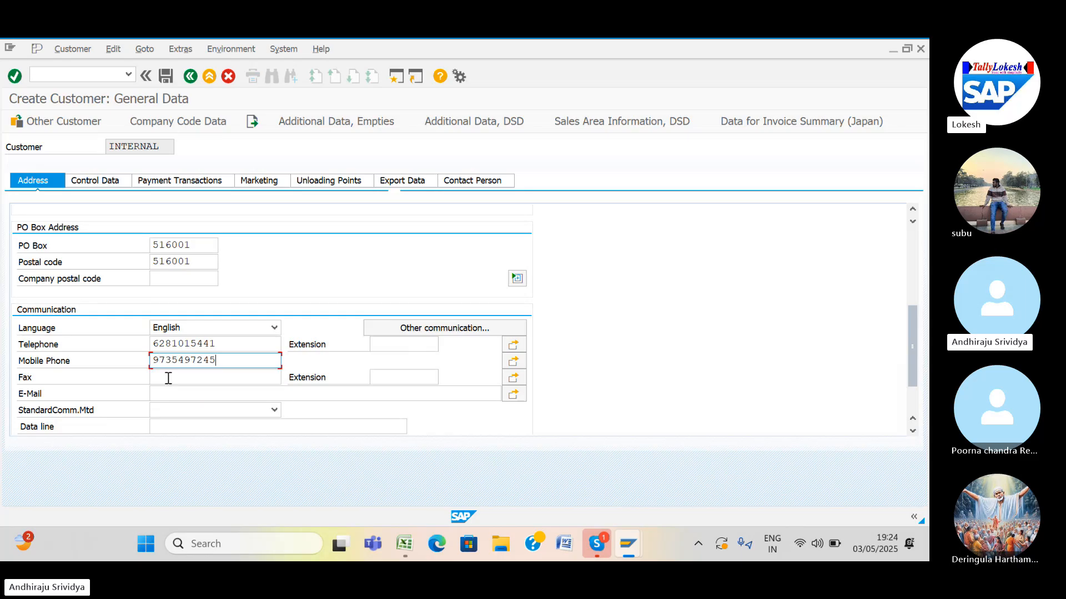
left_click(177, 122)
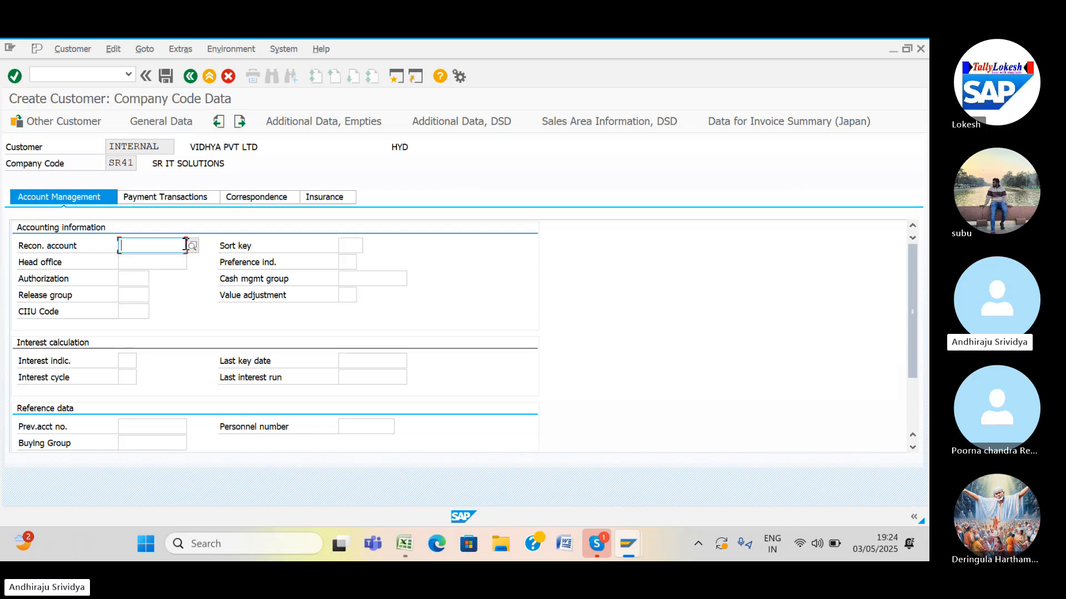
Choose reconciliation account 250004 DOMESTIC CUSTOMERS and set sort key 031.
left_click(192, 245)
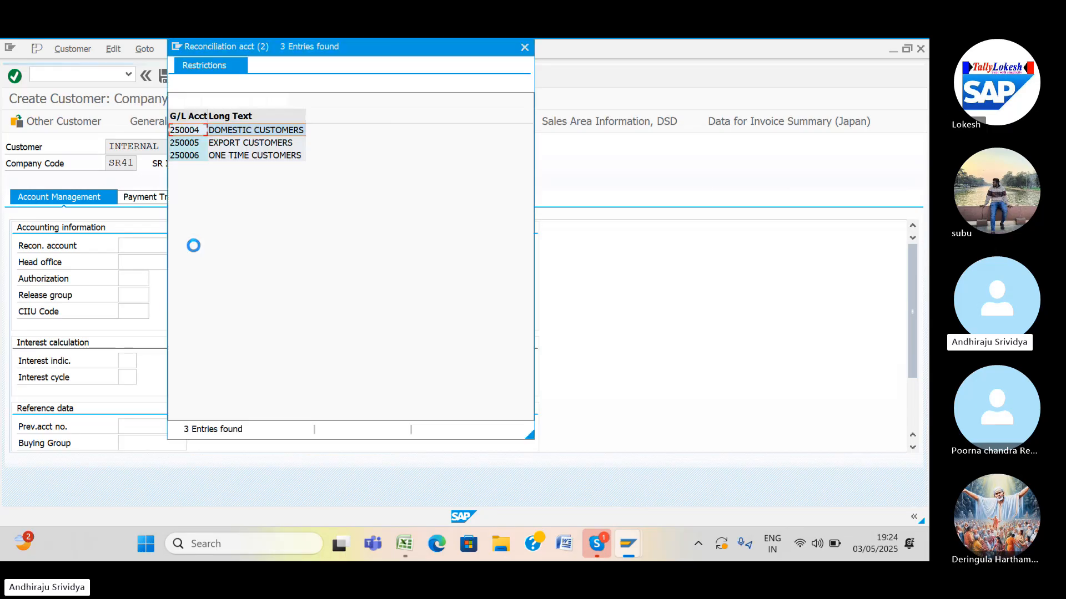
double_click(219, 130)
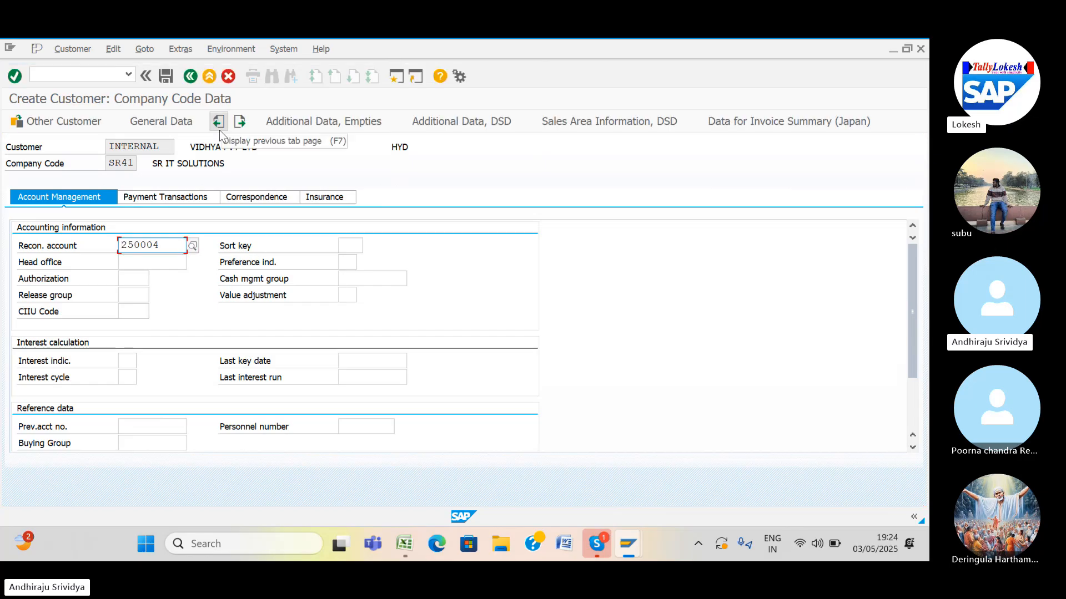
left_click(350, 245)
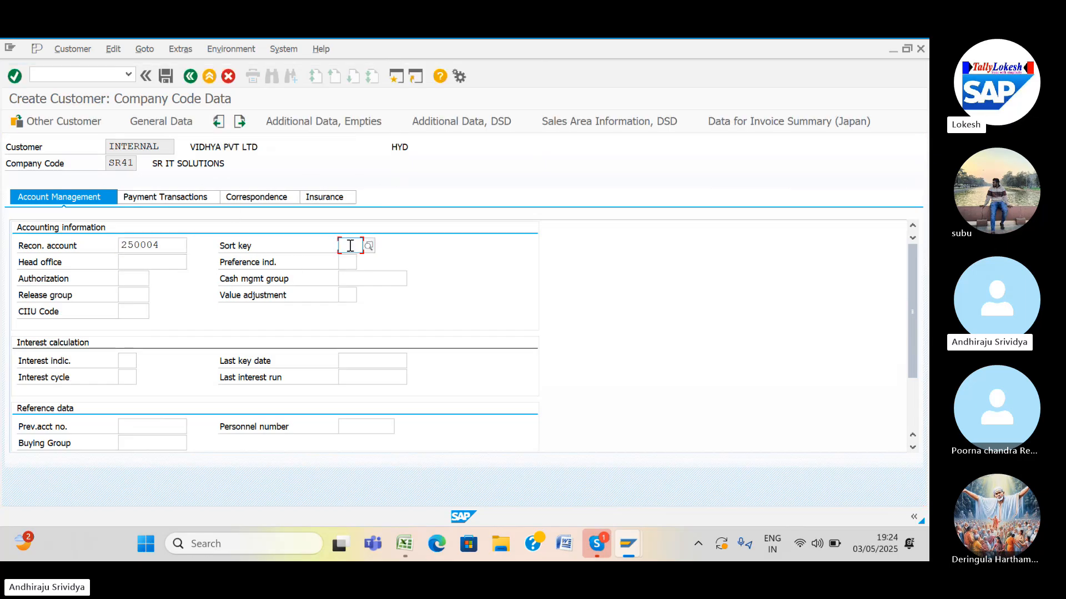
type("0")
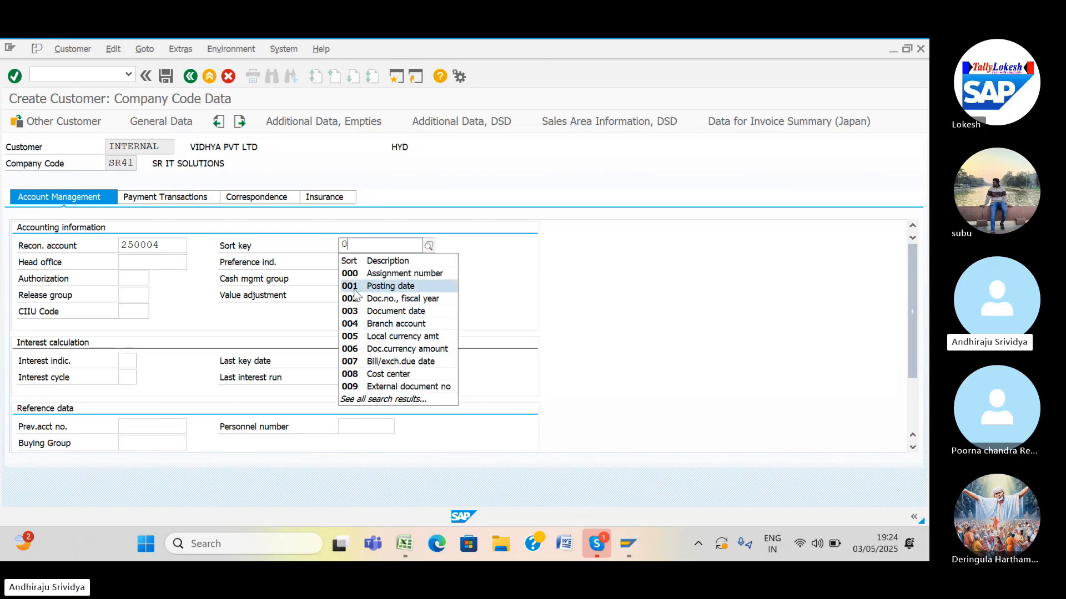
left_click(355, 288)
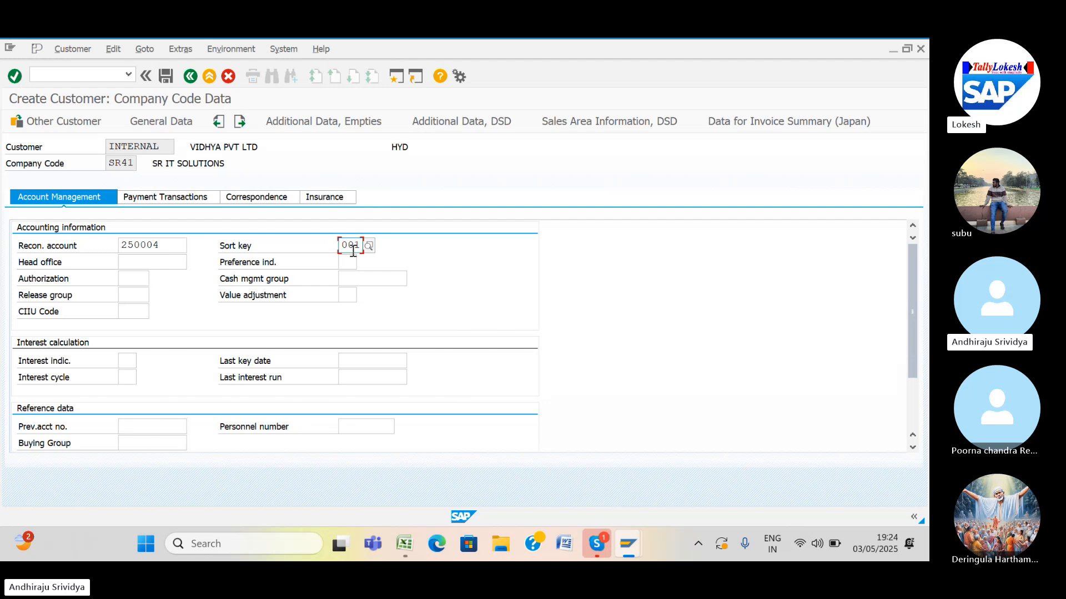
key("BackSpace")
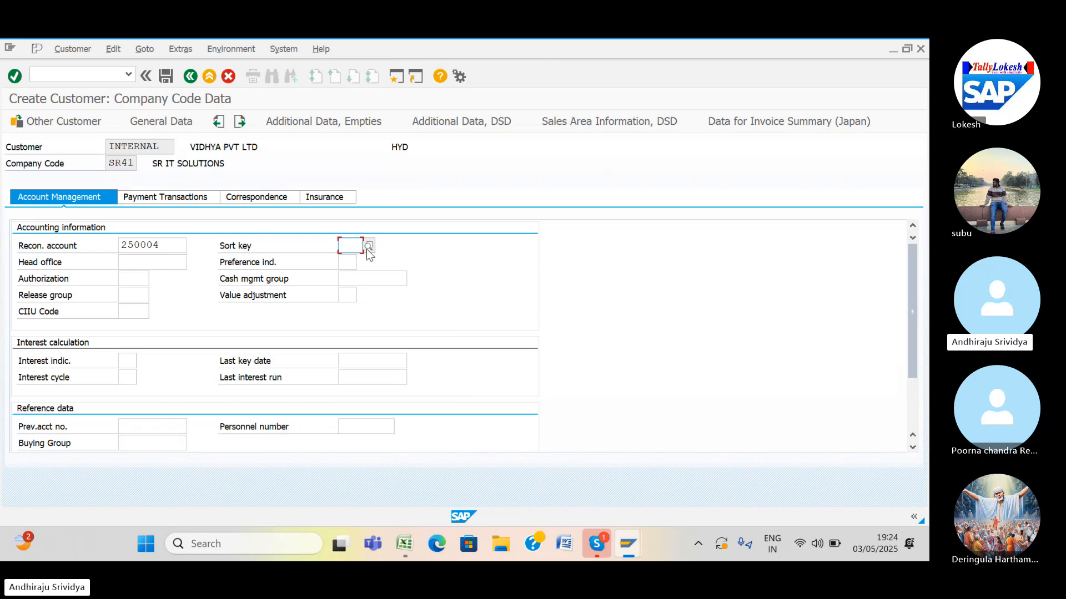
key("space")
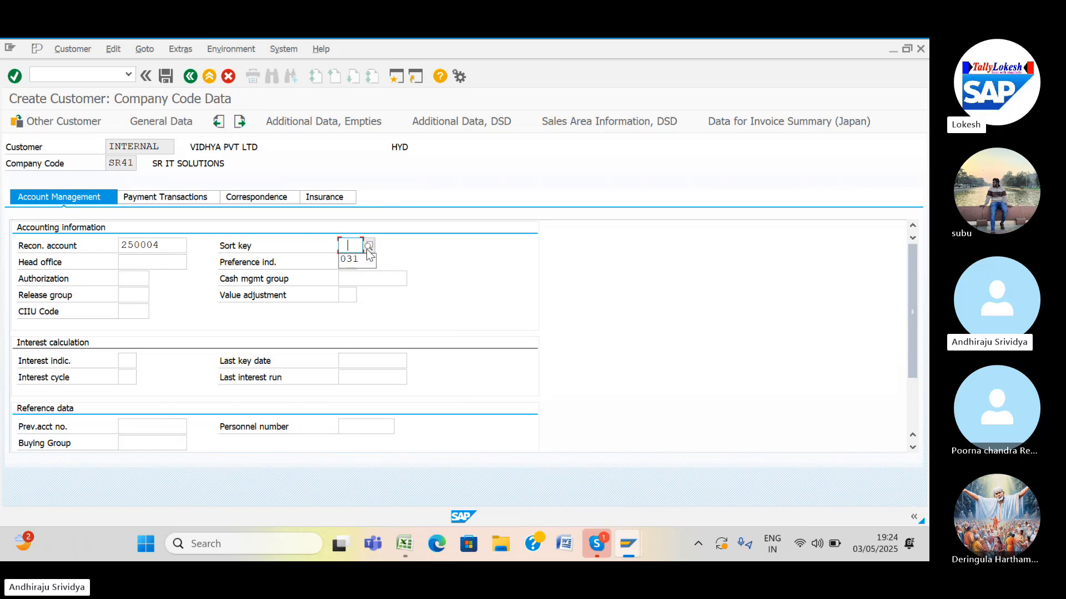
left_click(365, 261)
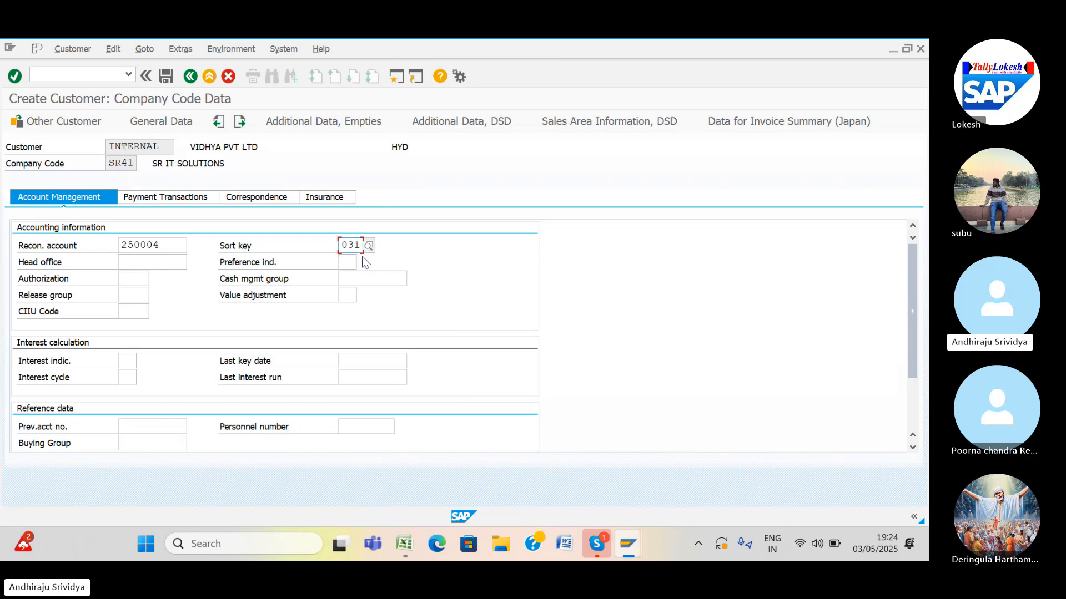
Set cash management group E6 and bring up the payment transaction data.
left_click(353, 280)
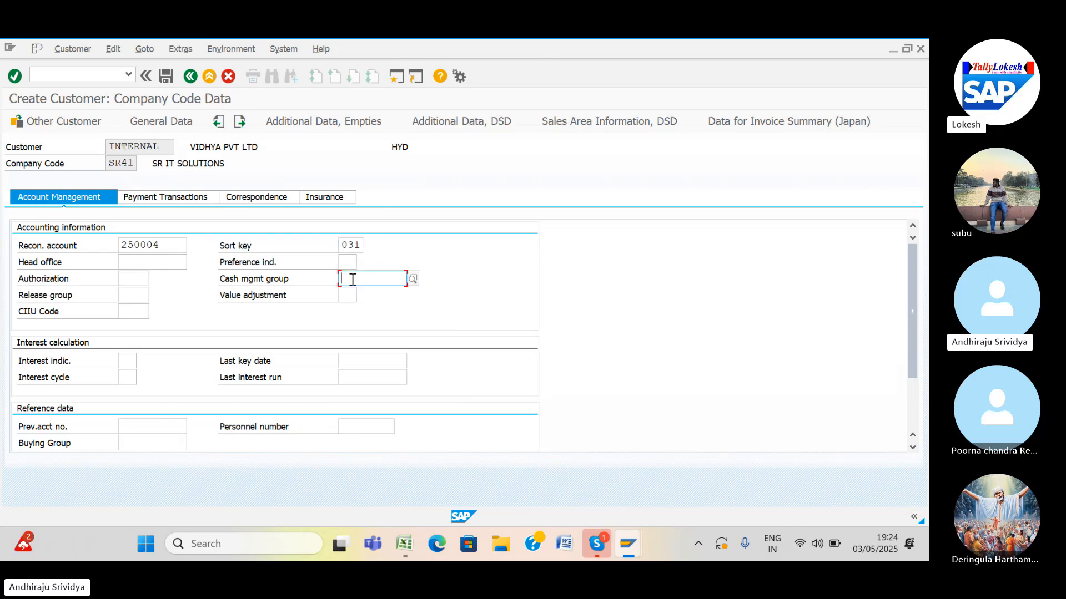
left_click(353, 279)
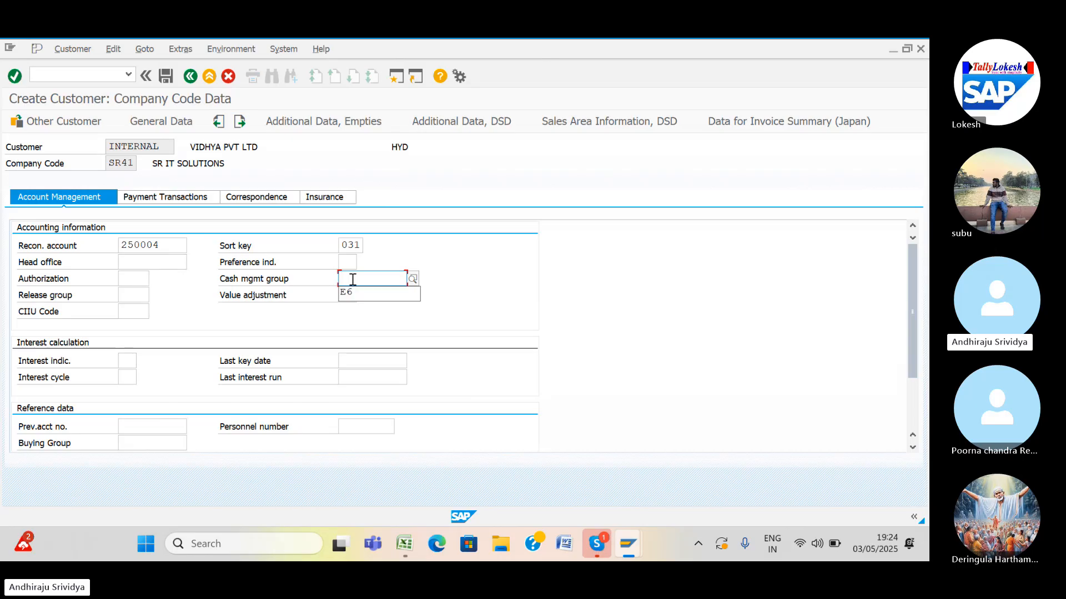
left_click(351, 294)
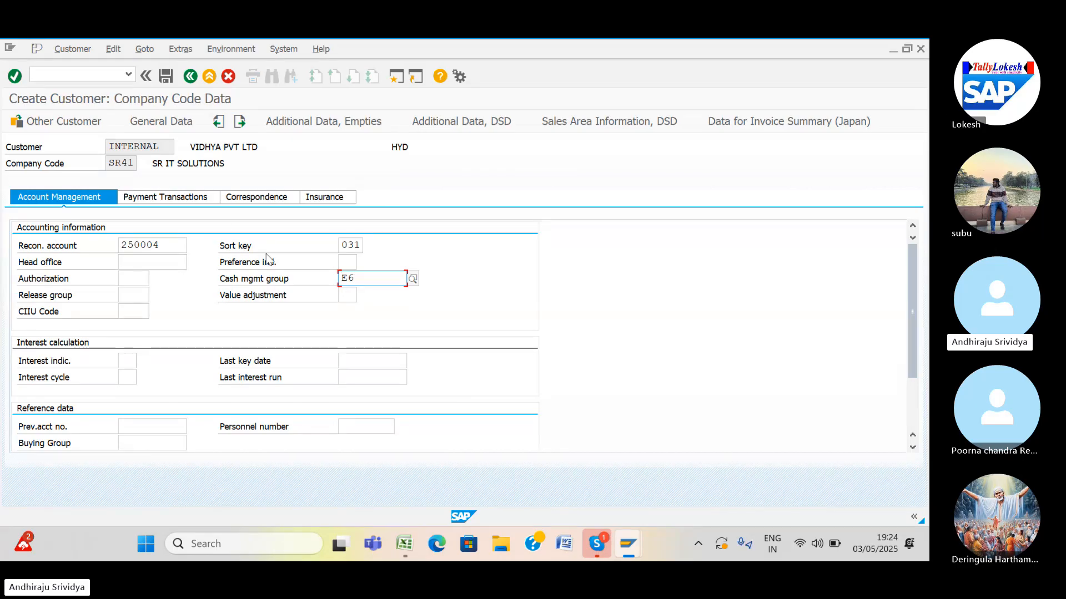
left_click(194, 198)
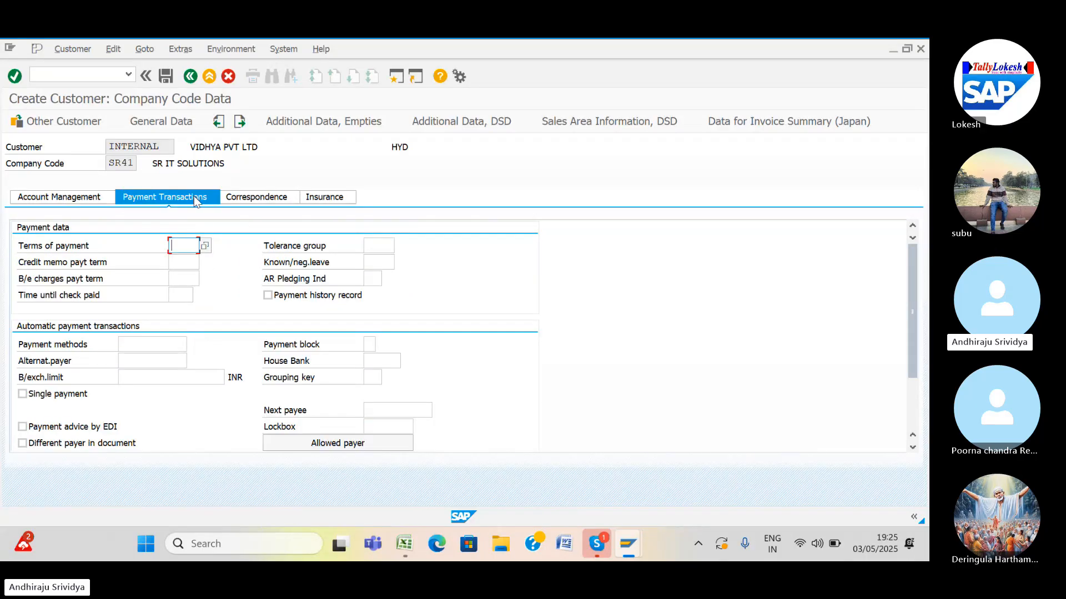
Pick payment terms 0001 and tolerance group SR41 from earlier entries, then save the second customer.
left_click(179, 246)
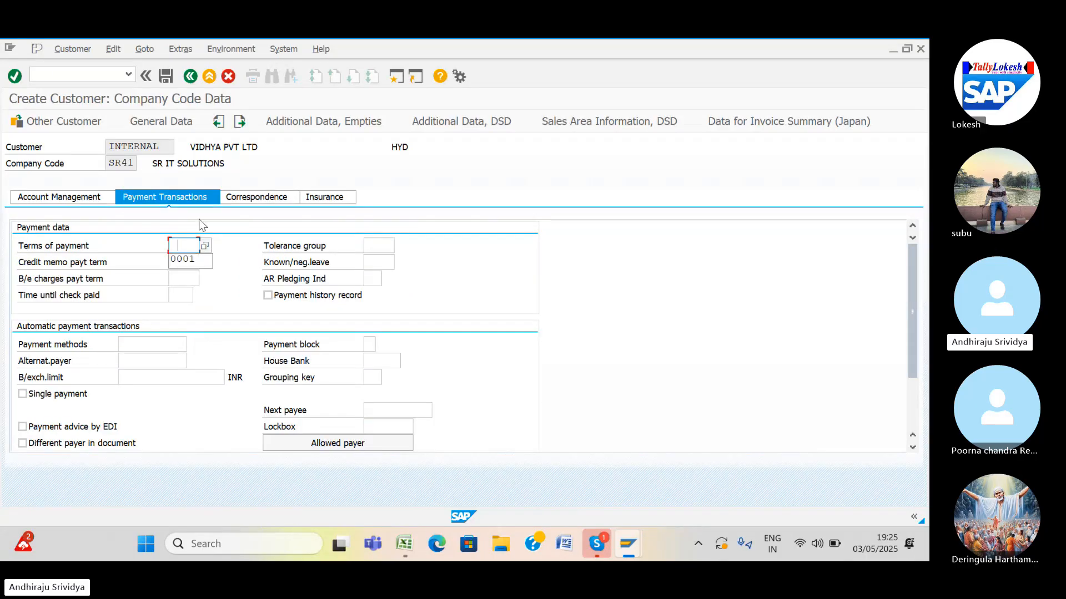
left_click(192, 260)
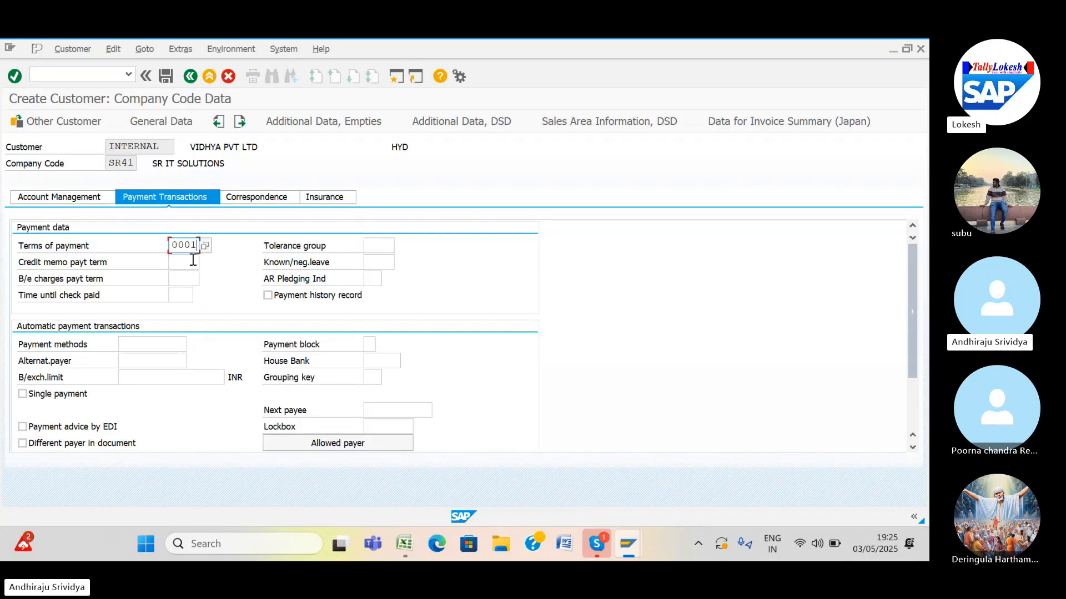
left_click(382, 245)
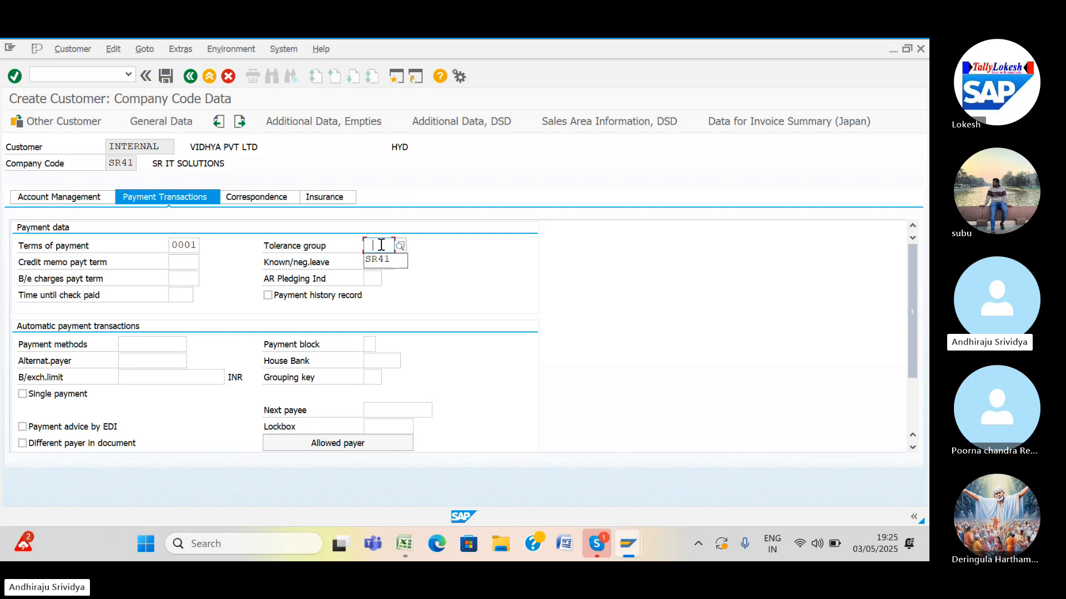
left_click(383, 261)
left_click(166, 77)
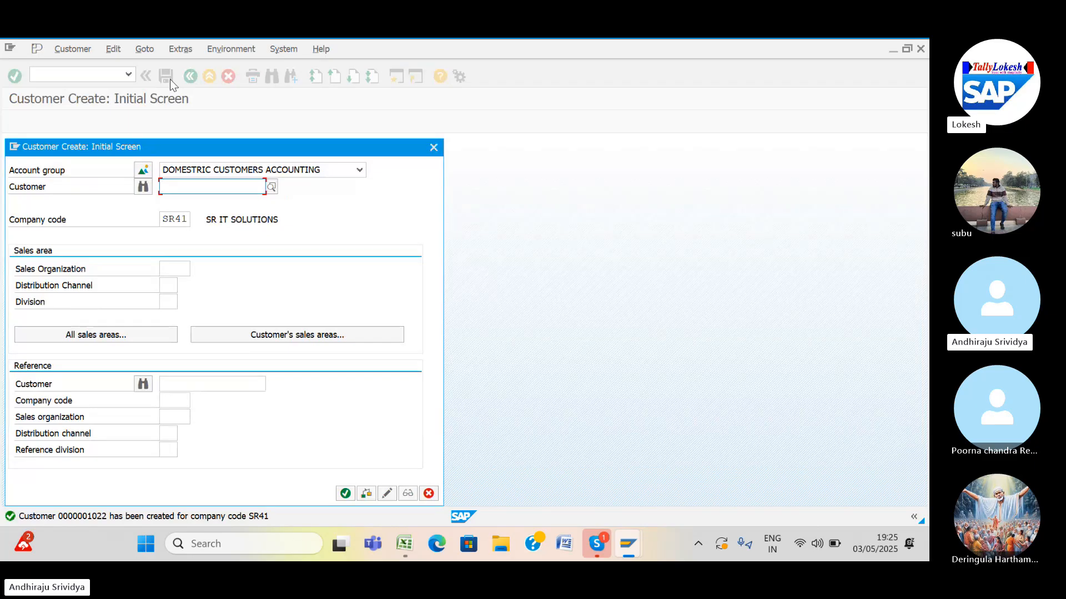
Start a third customer with title MADM, name SR MERCHANTS and street SR NEGAR.
key("Return")
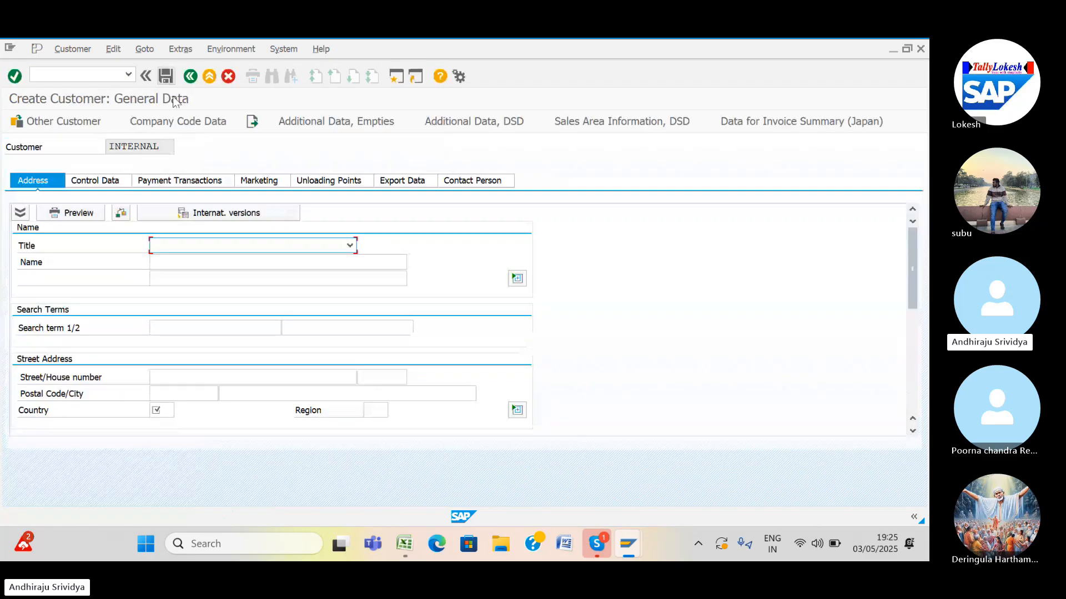
left_click(349, 246)
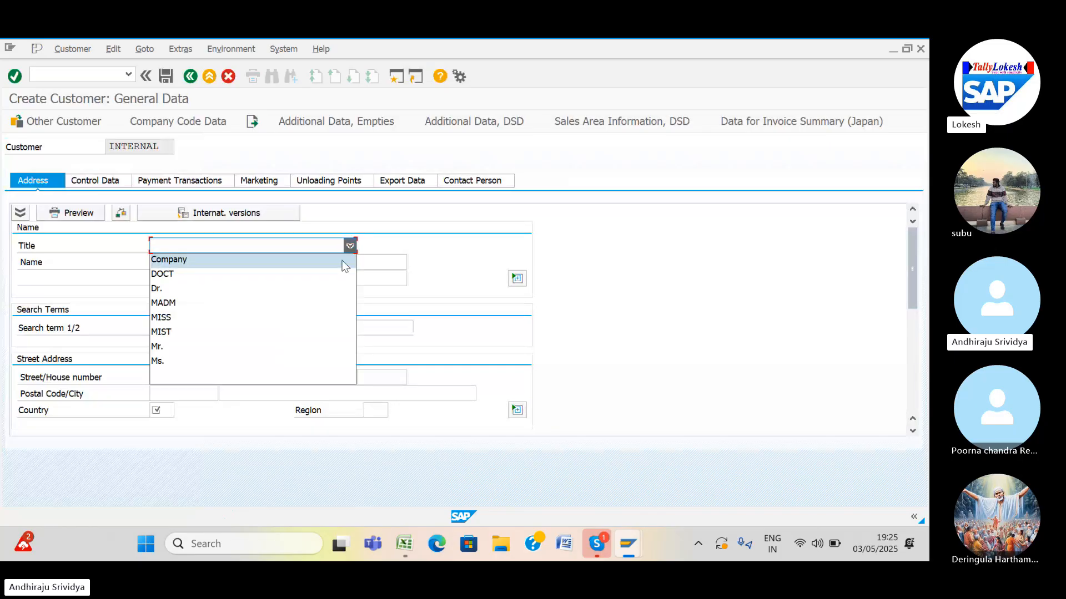
left_click(323, 311)
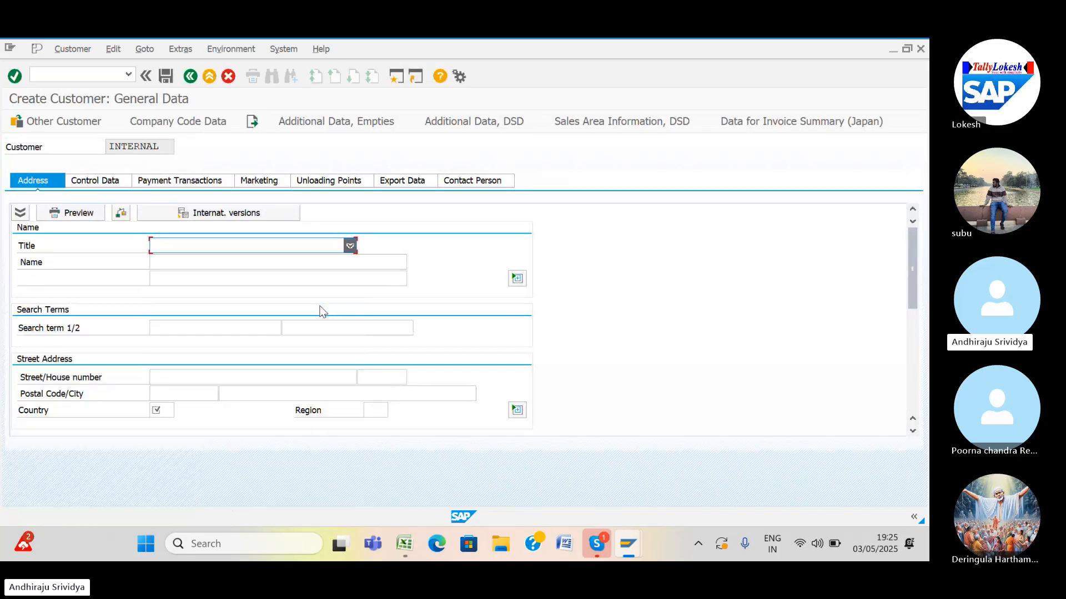
left_click(233, 259)
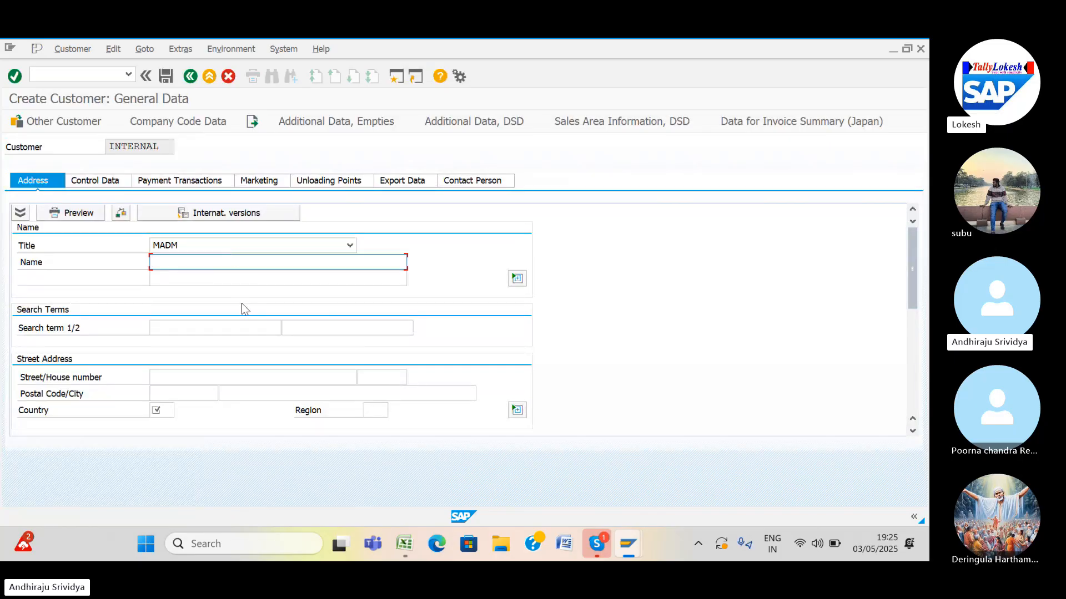
type("SR")
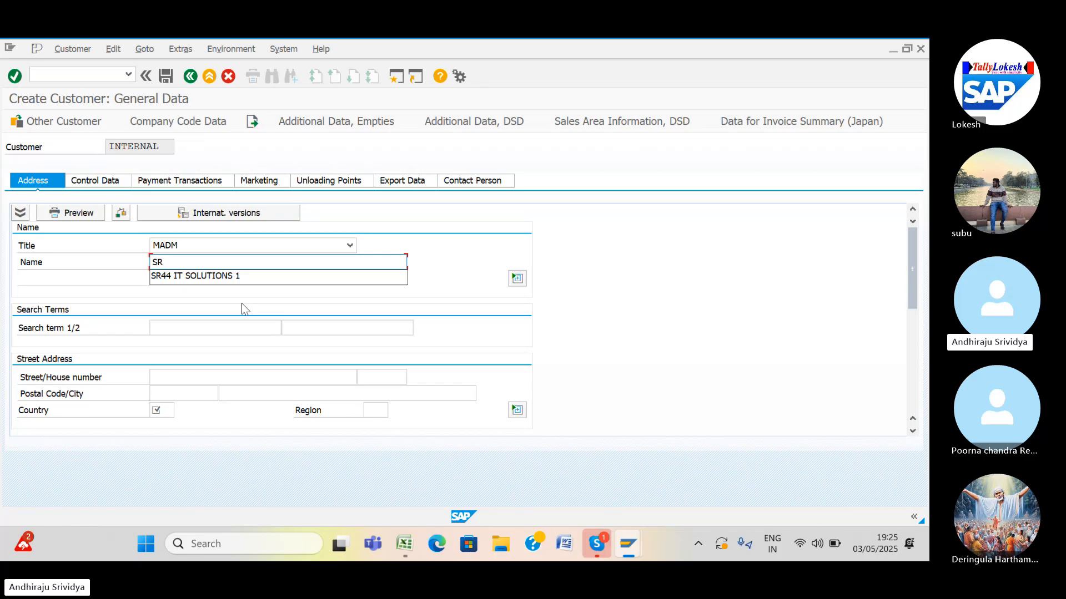
type(" M")
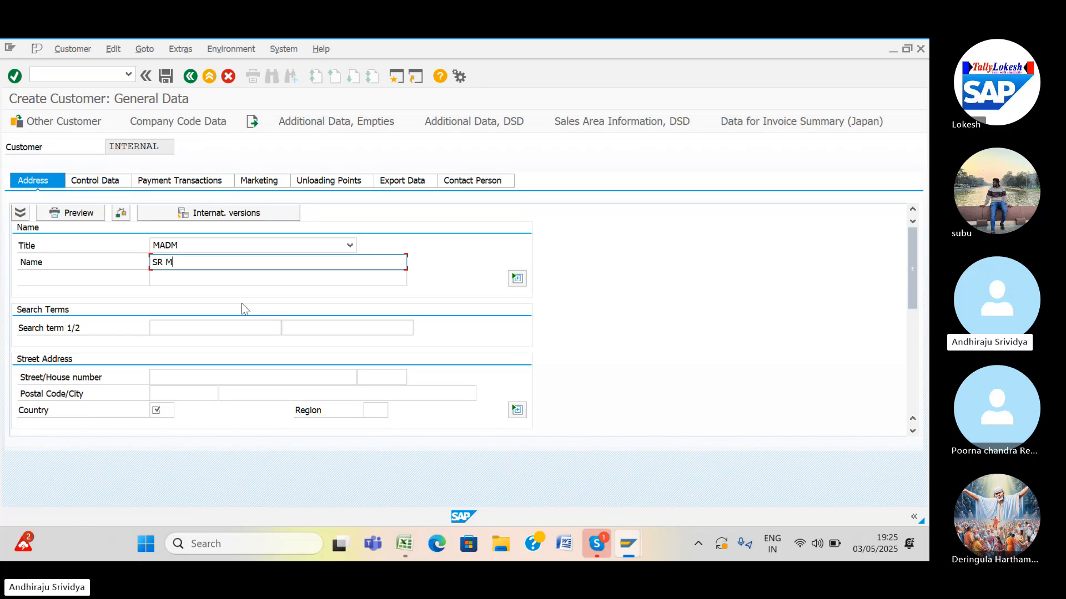
type("ERCHANTS")
left_click(183, 378)
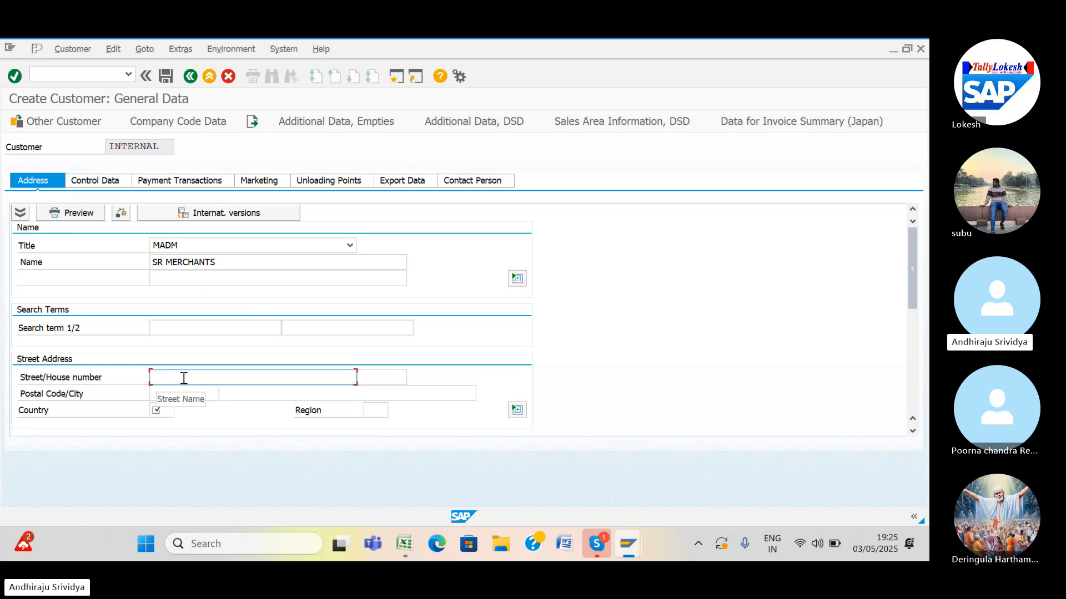
type("SR NEGAR")
Enter house number 76543, postal code 516002, city BANGLORE and country IN (India).
left_click(381, 379)
type("765")
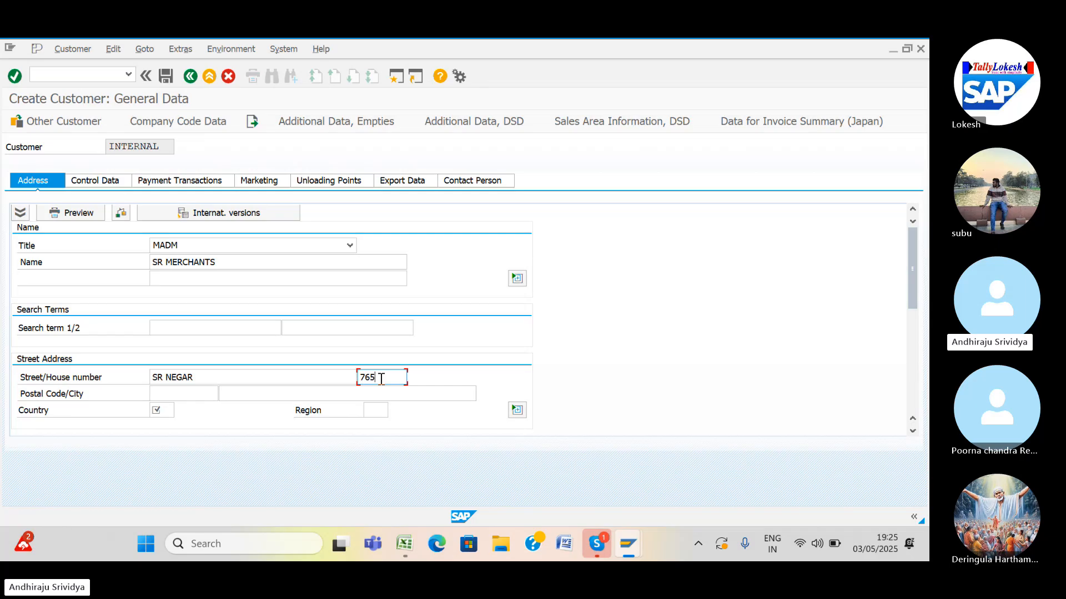
type("43")
left_click(189, 394)
type("5")
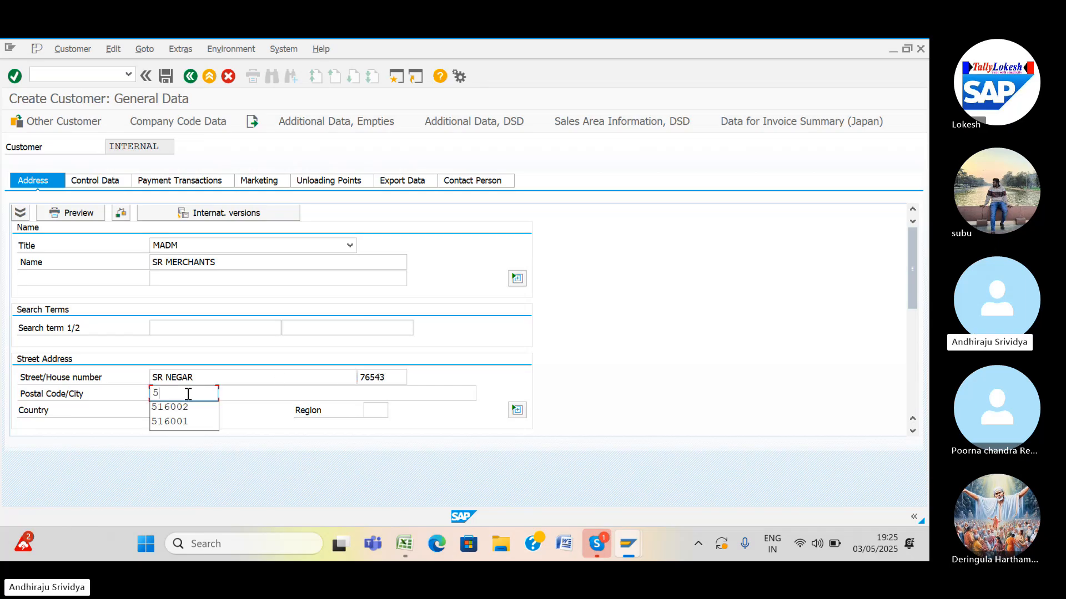
left_click(180, 408)
left_click(248, 394)
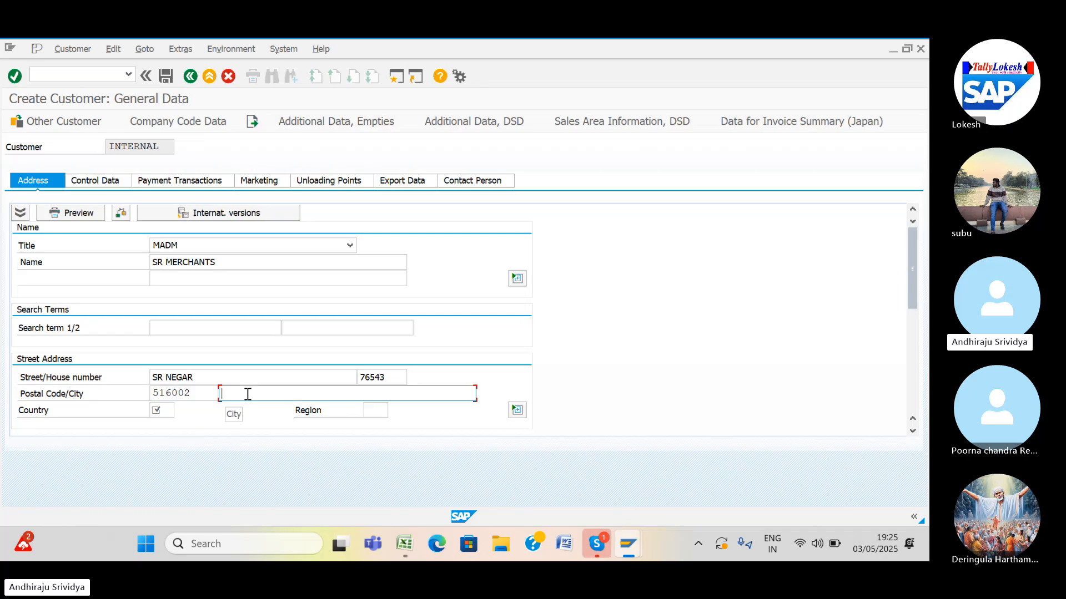
type("BANGLORE")
left_click(163, 411)
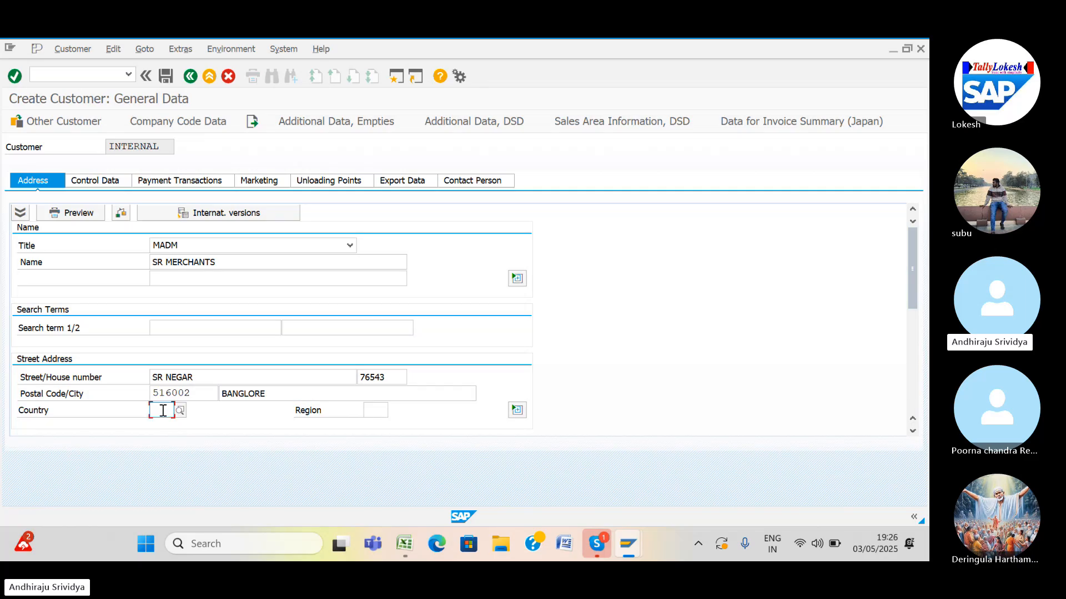
type("IN")
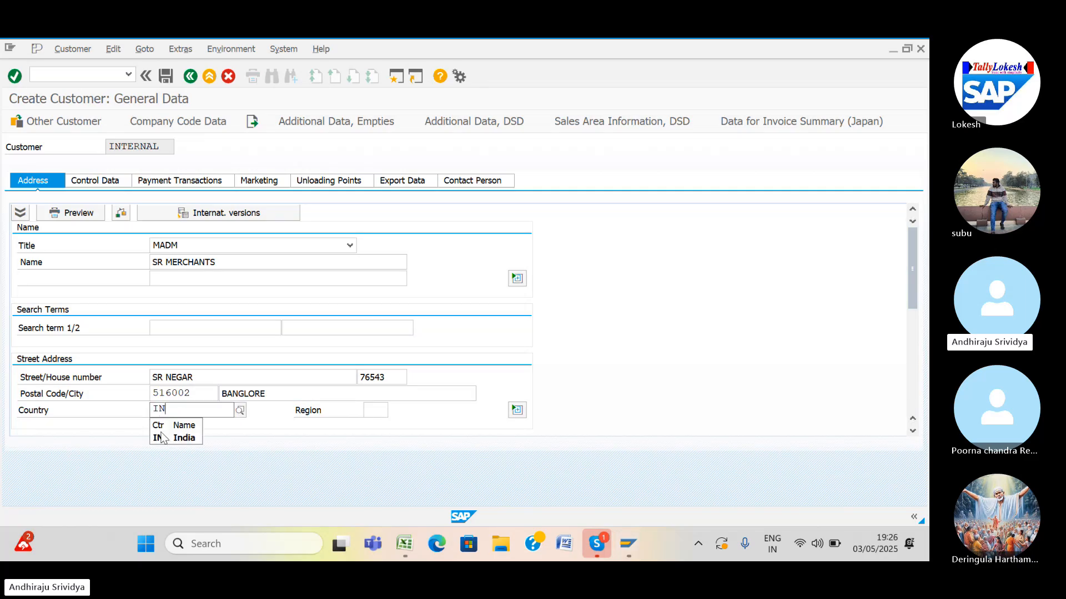
left_click(162, 438)
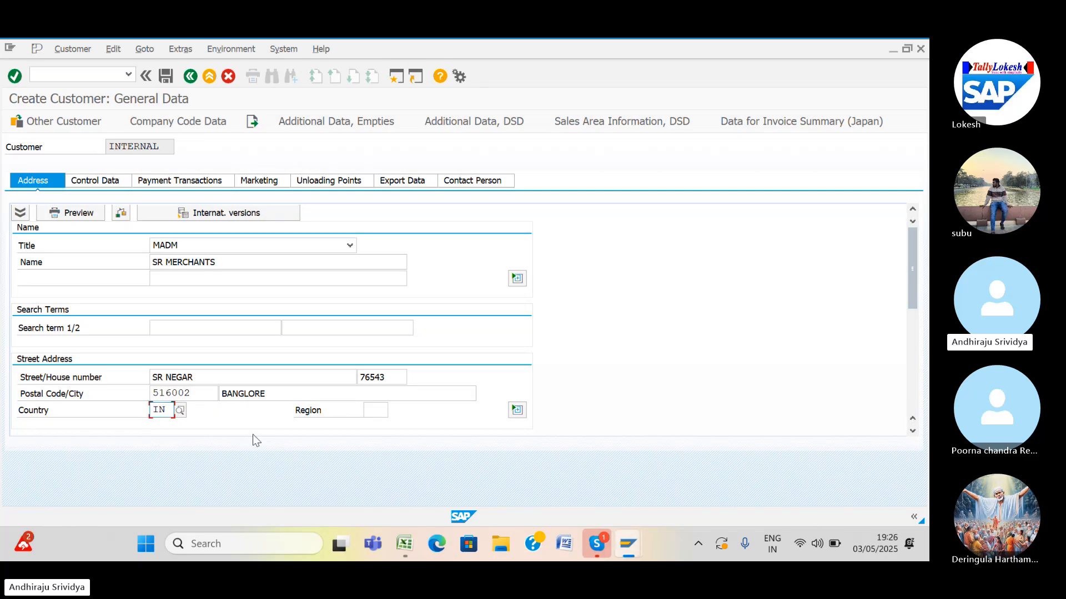
left_click(373, 409)
Choose region Karnataka and set both the PO box and its postal code to 516002.
left_click(394, 410)
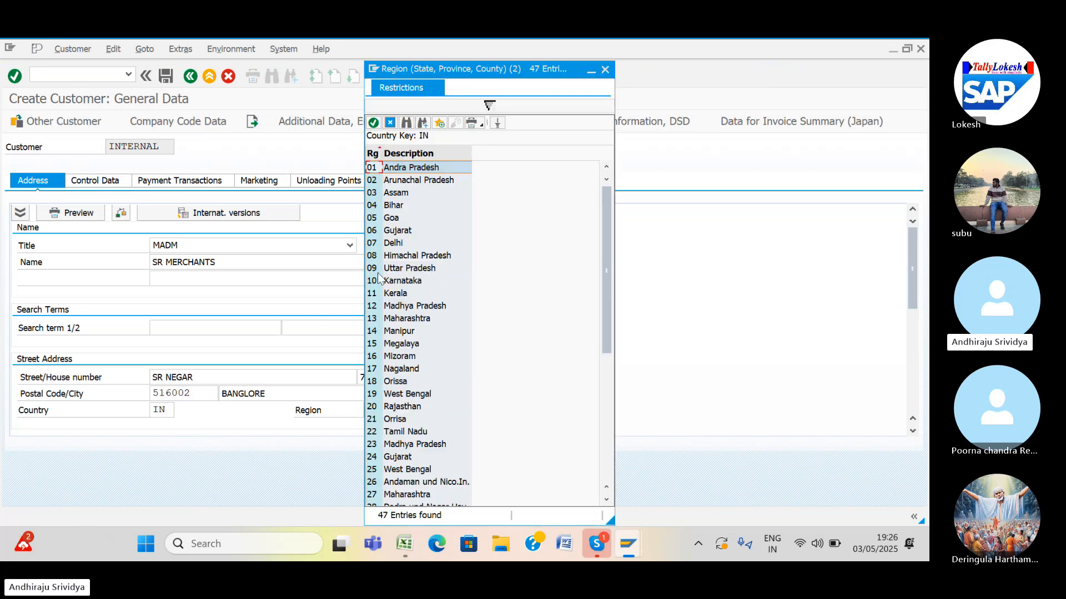
double_click(369, 282)
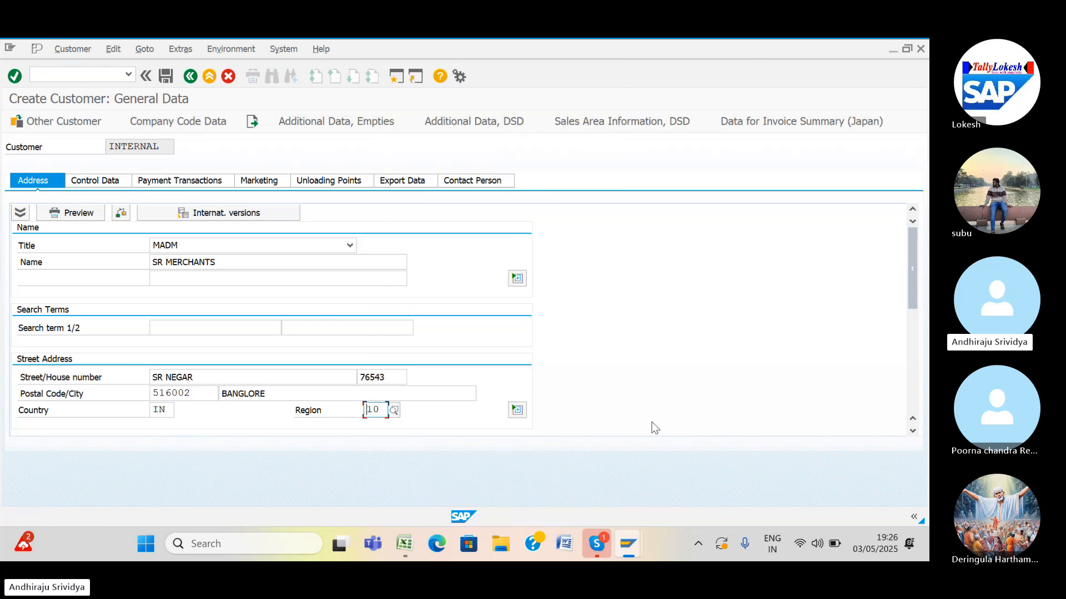
left_click(912, 431)
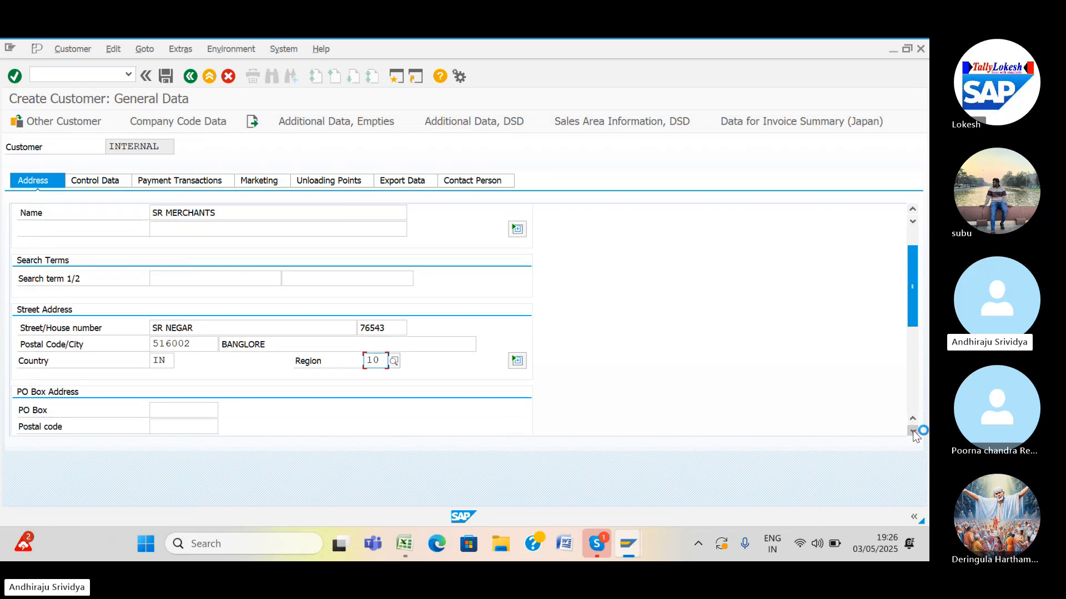
left_click(913, 431)
left_click(912, 431)
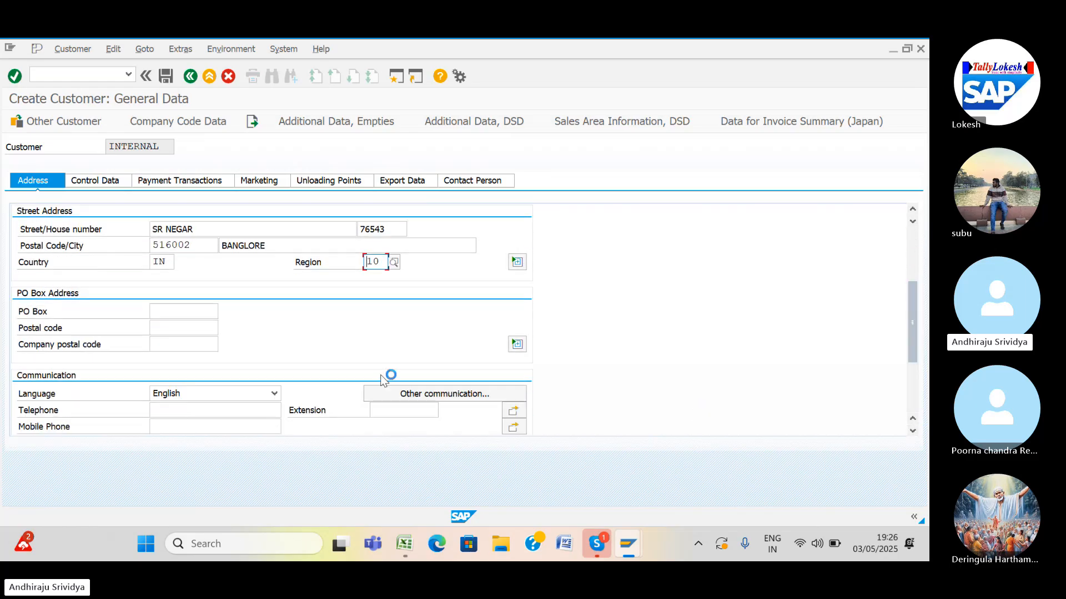
left_click(171, 313)
type("5")
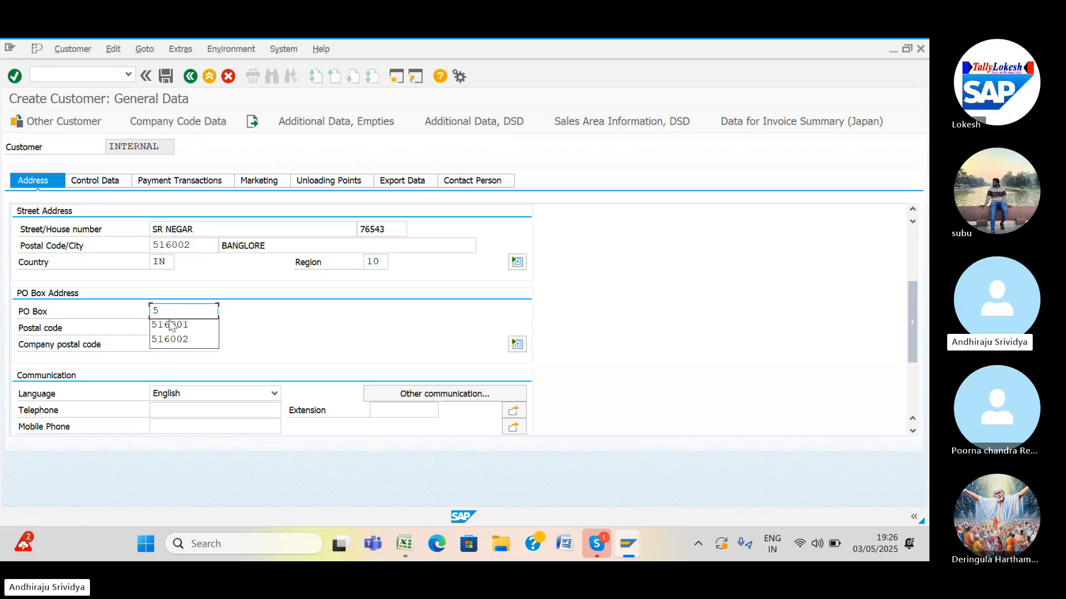
left_click(174, 340)
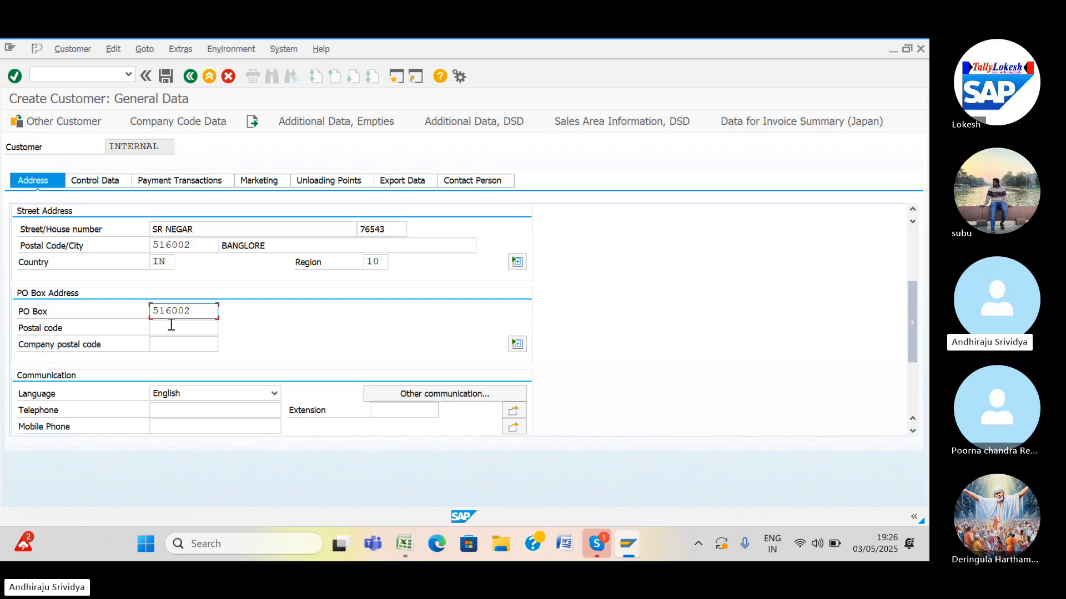
left_click(172, 327)
type("5")
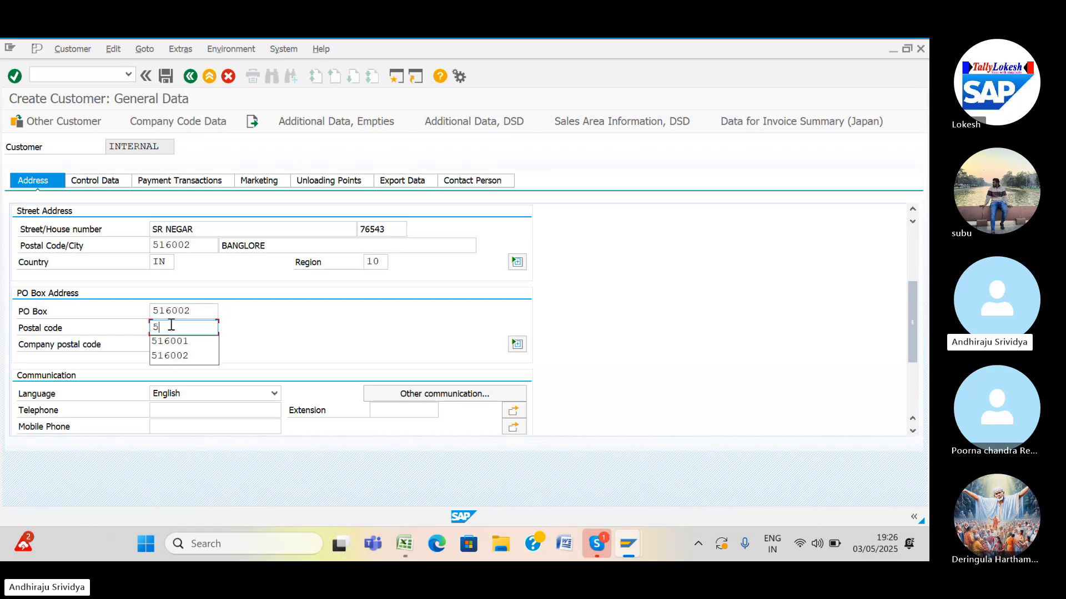
left_click(171, 356)
Fill in the telephone and mobile phone numbers from earlier entries.
left_click(176, 412)
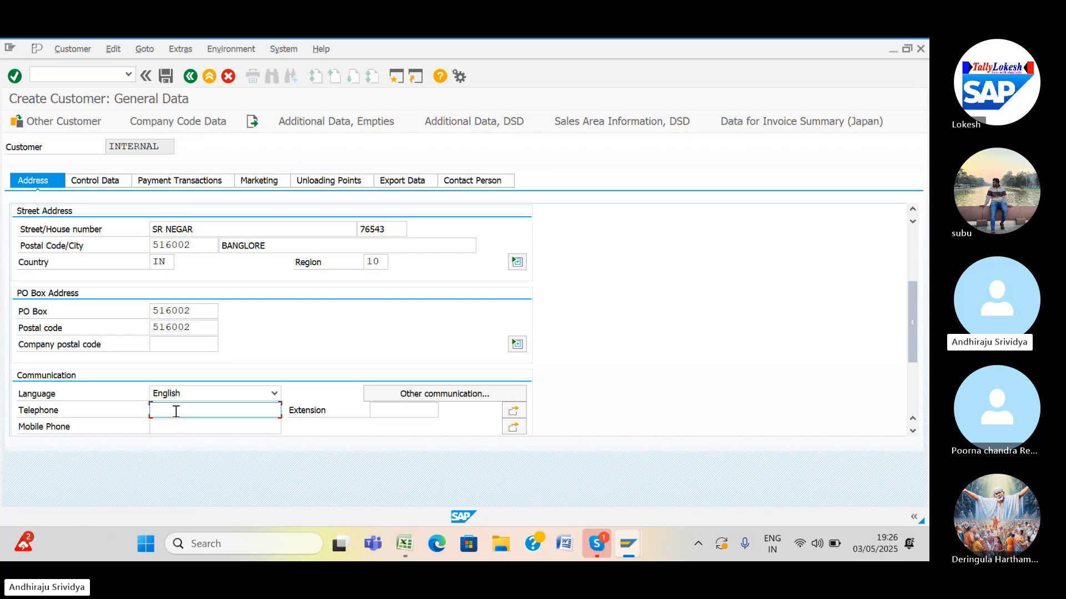
scroll(176, 411, "down", 3)
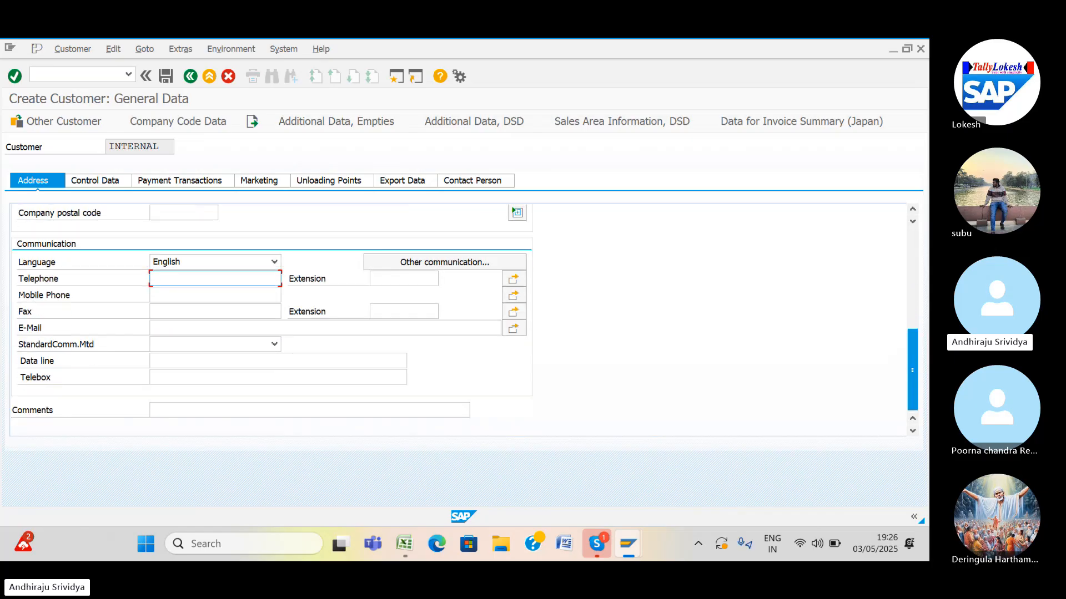
type("7")
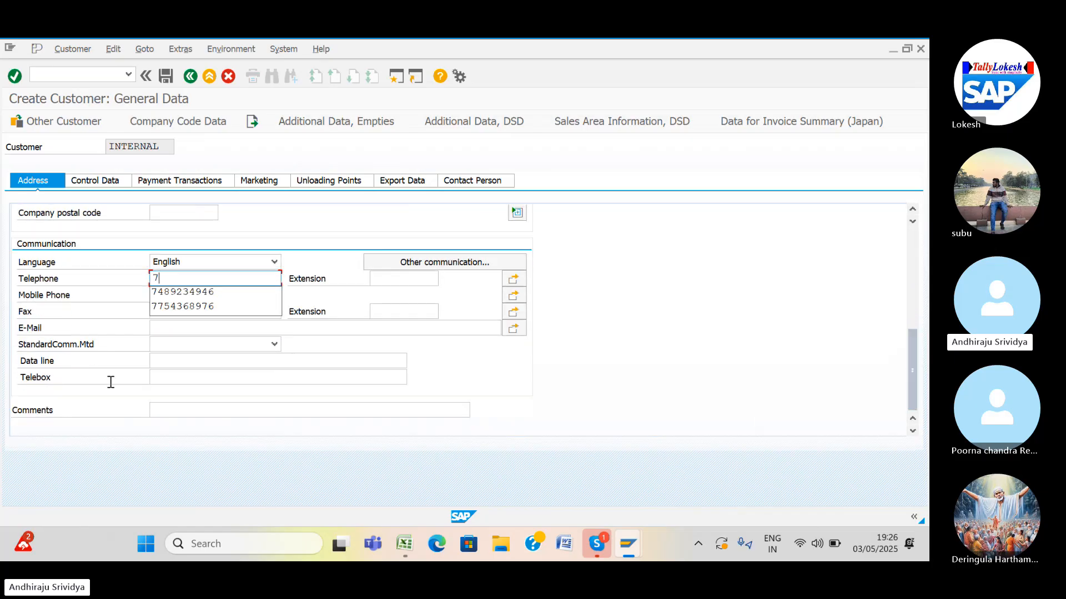
left_click(173, 306)
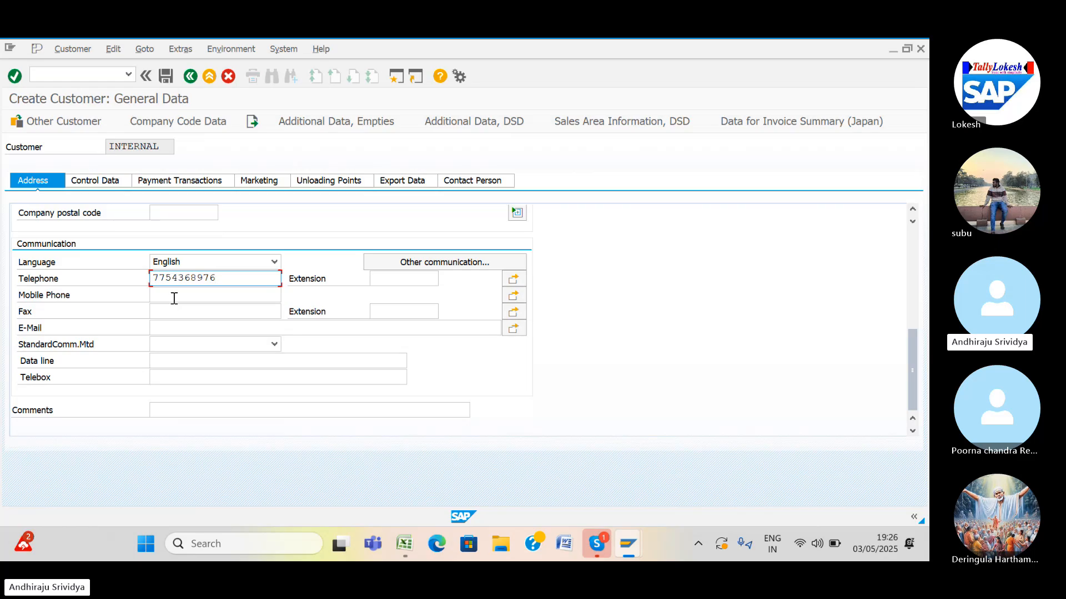
left_click(174, 299)
type("8")
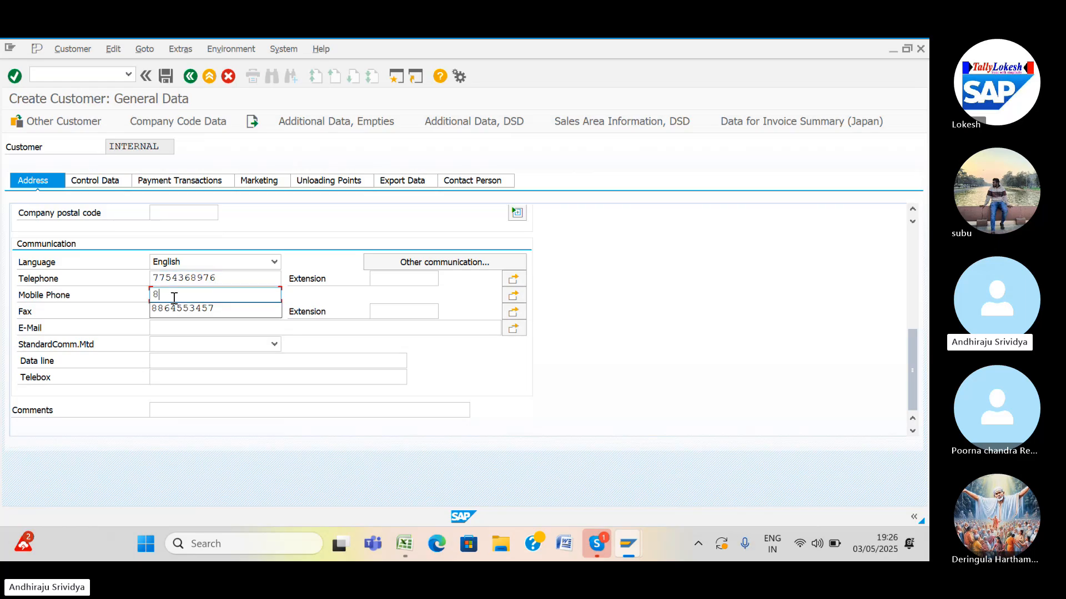
left_click(175, 309)
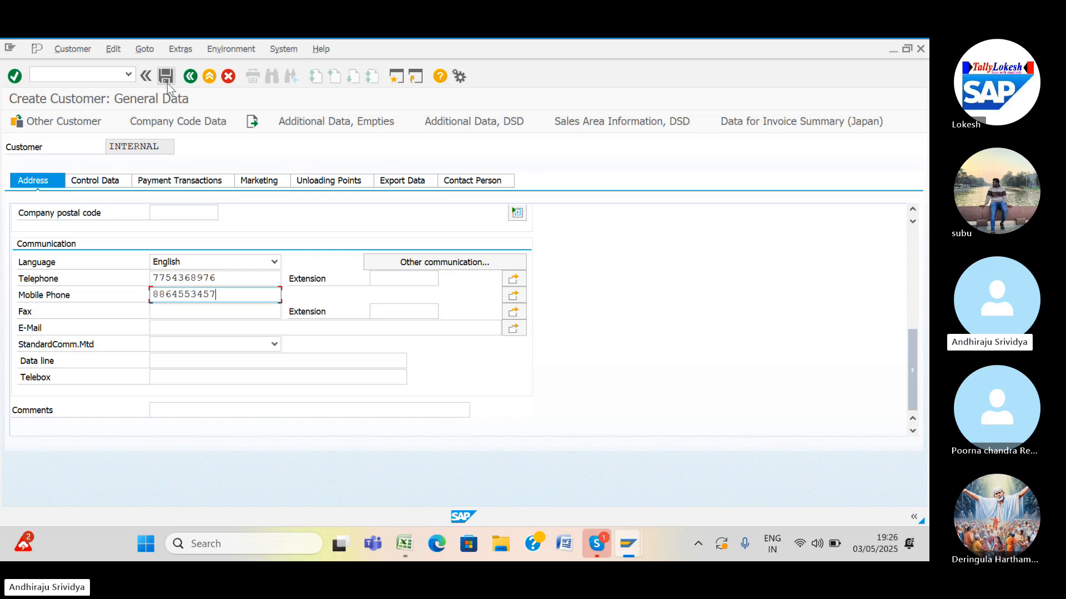
In company code data, set reconciliation account 250004, sort key 031 and cash management group E6.
left_click(170, 118)
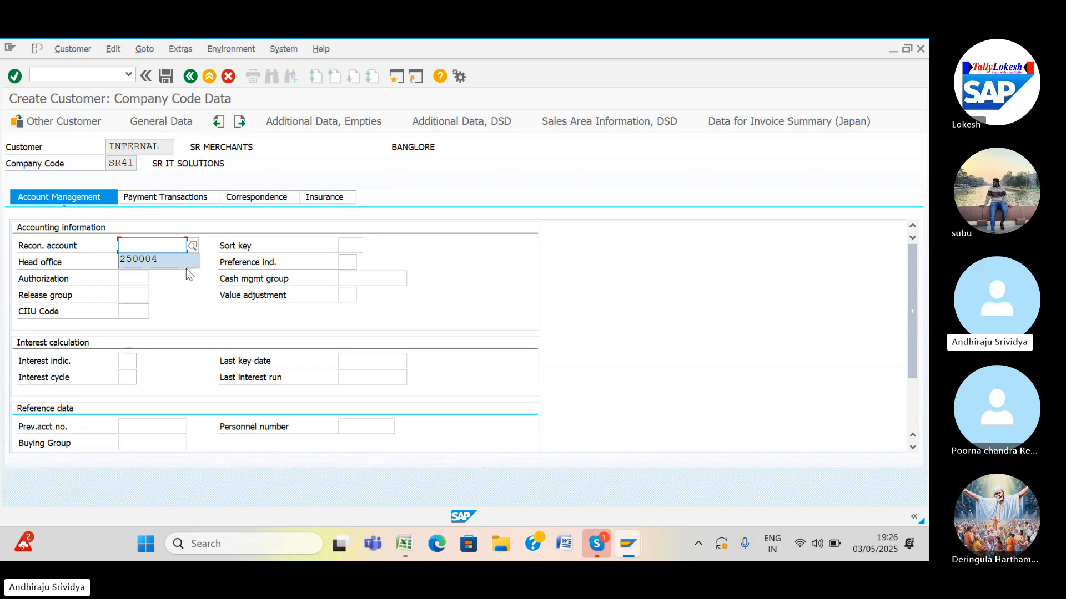
left_click(162, 261)
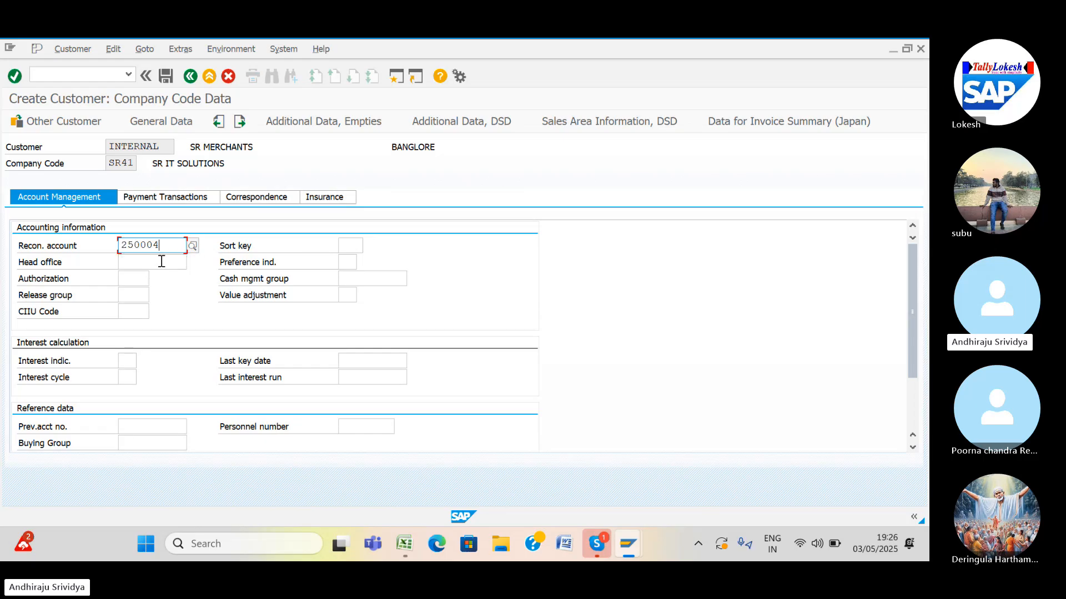
left_click(356, 243)
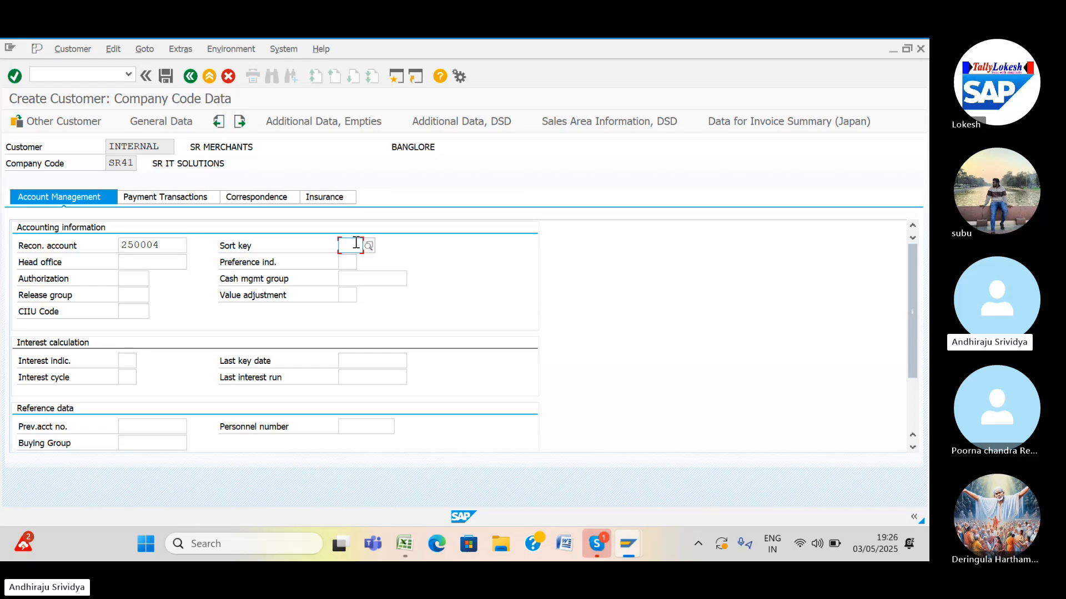
left_click(354, 260)
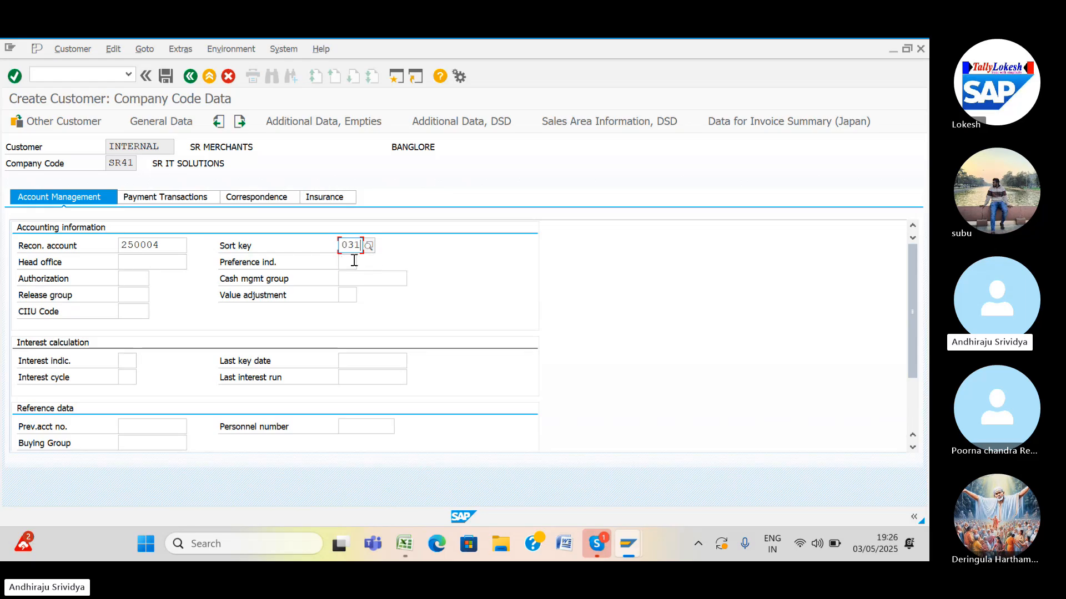
left_click(354, 279)
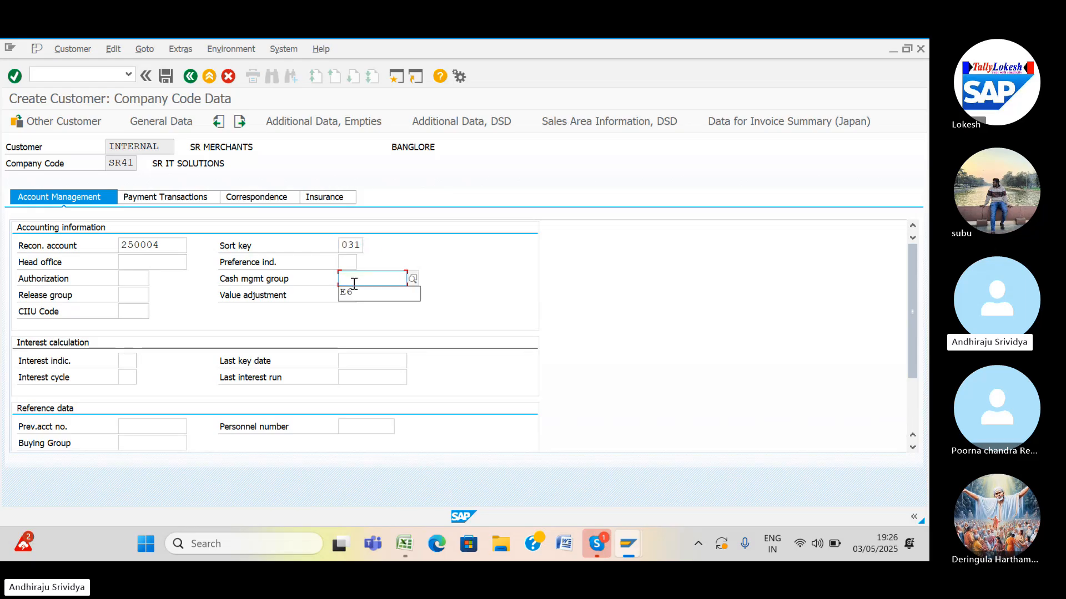
left_click(351, 292)
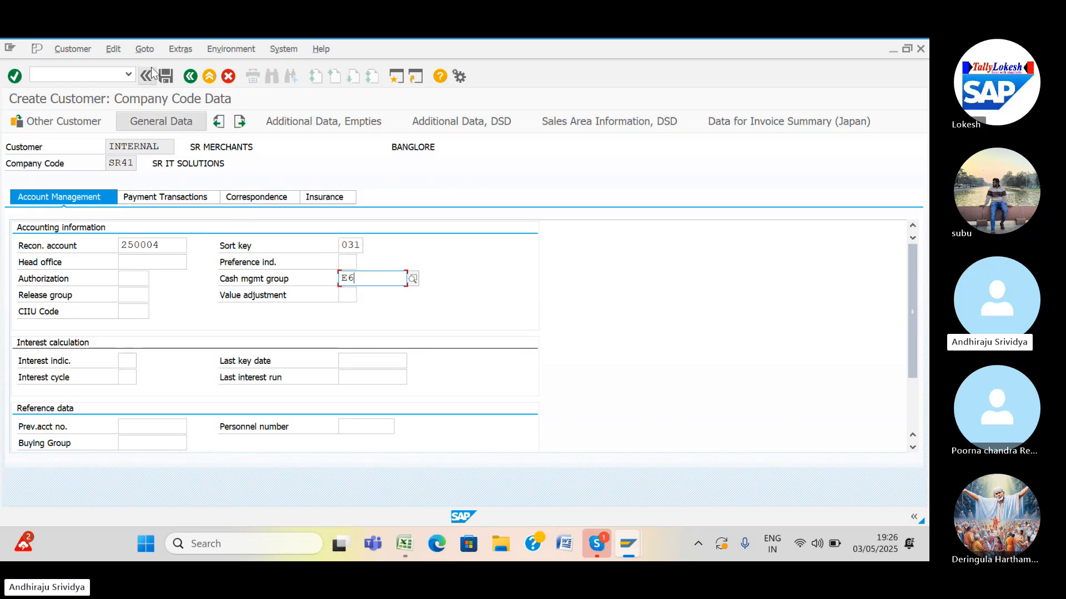
Set payment terms 0001 and tolerance group SR41, then save the third customer.
left_click(174, 198)
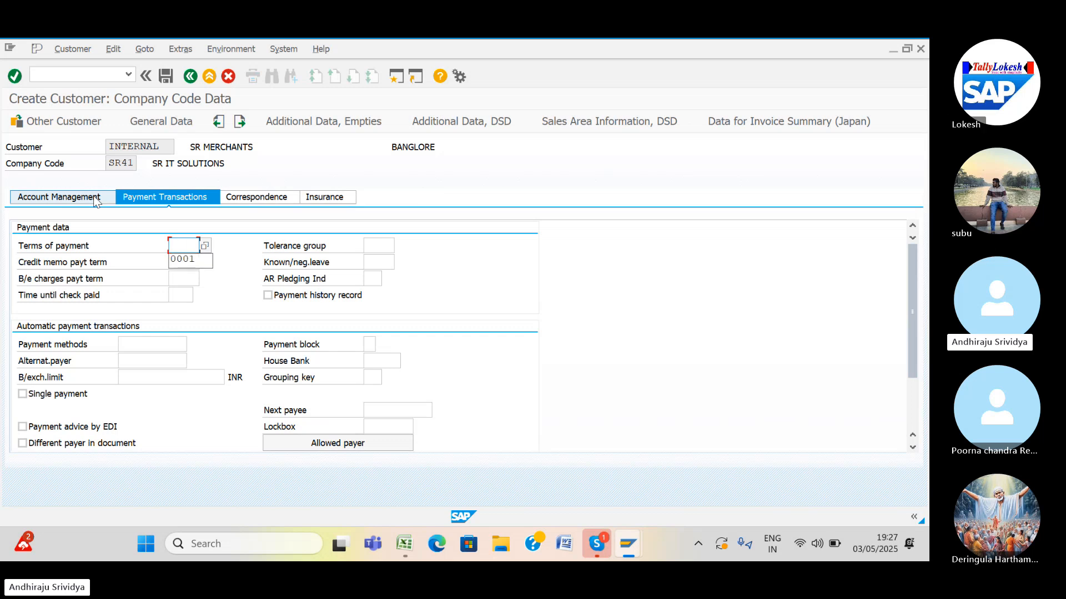
left_click(186, 261)
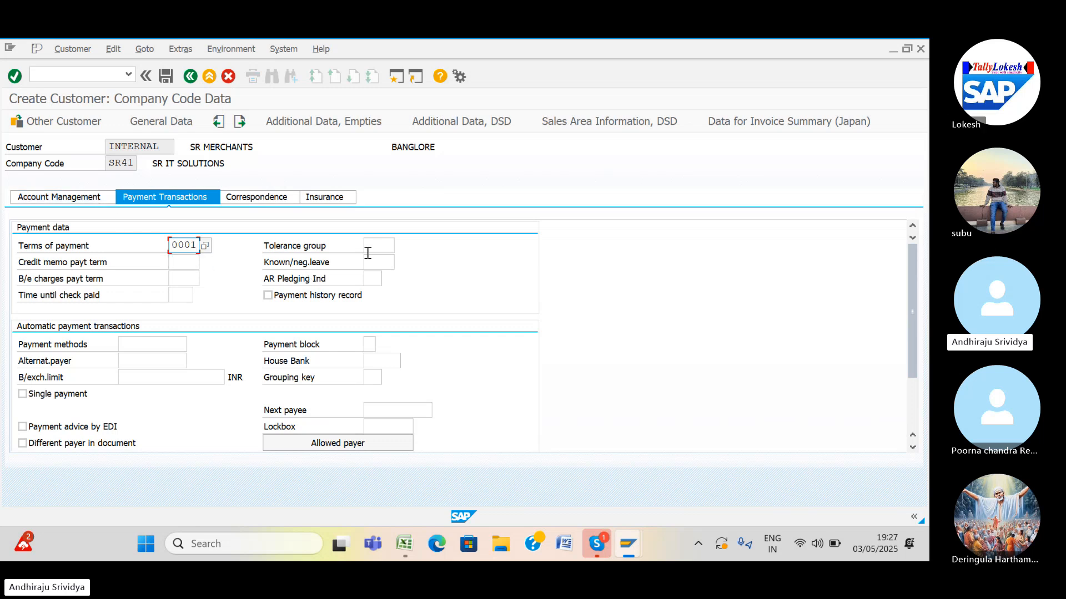
left_click(386, 245)
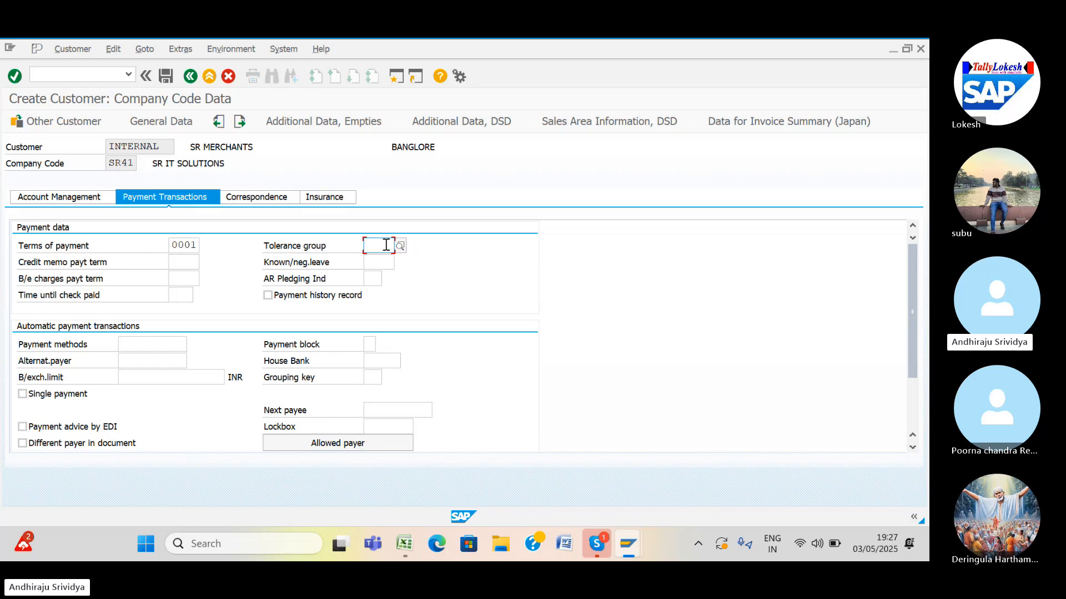
left_click(386, 245)
left_click(386, 258)
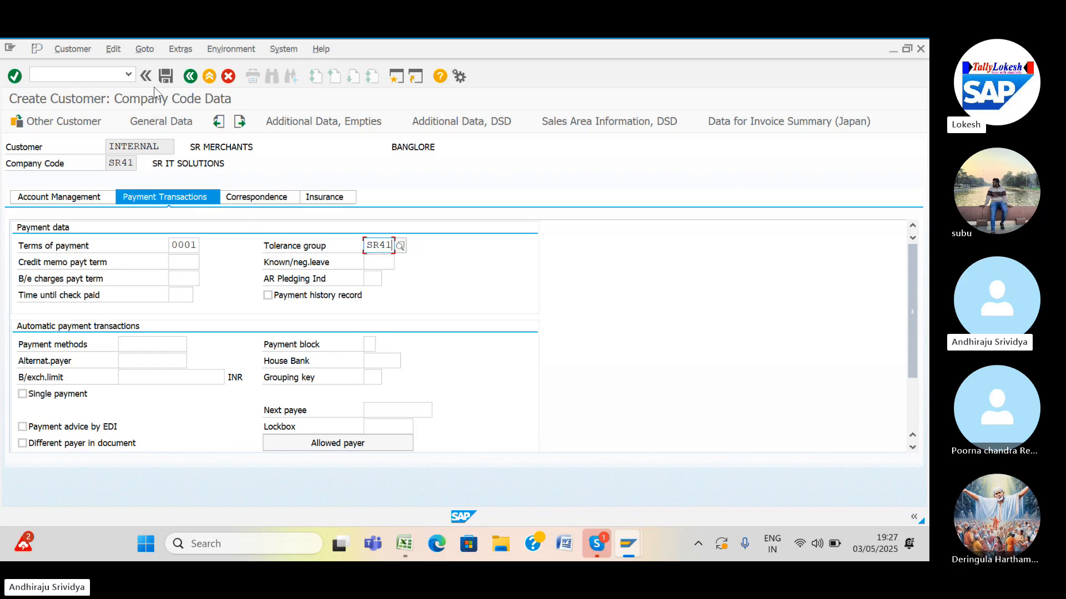
left_click(166, 76)
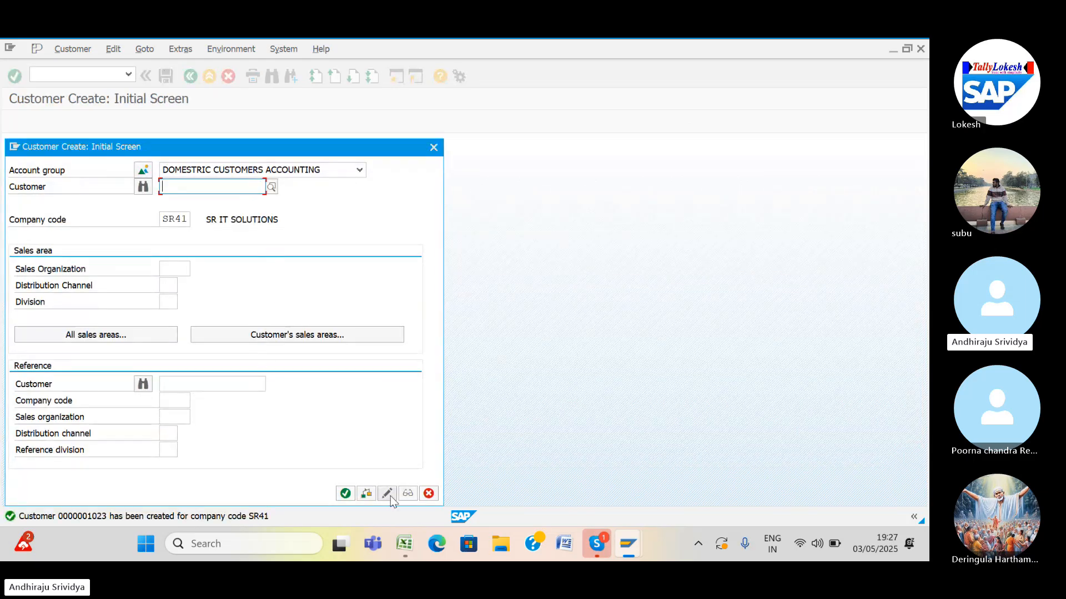
Check posting code FB70/F-22 in the Excel AR CONFIGURATIONS list, then return to Maintain Intervals: Customer.
mouse_move(408, 555)
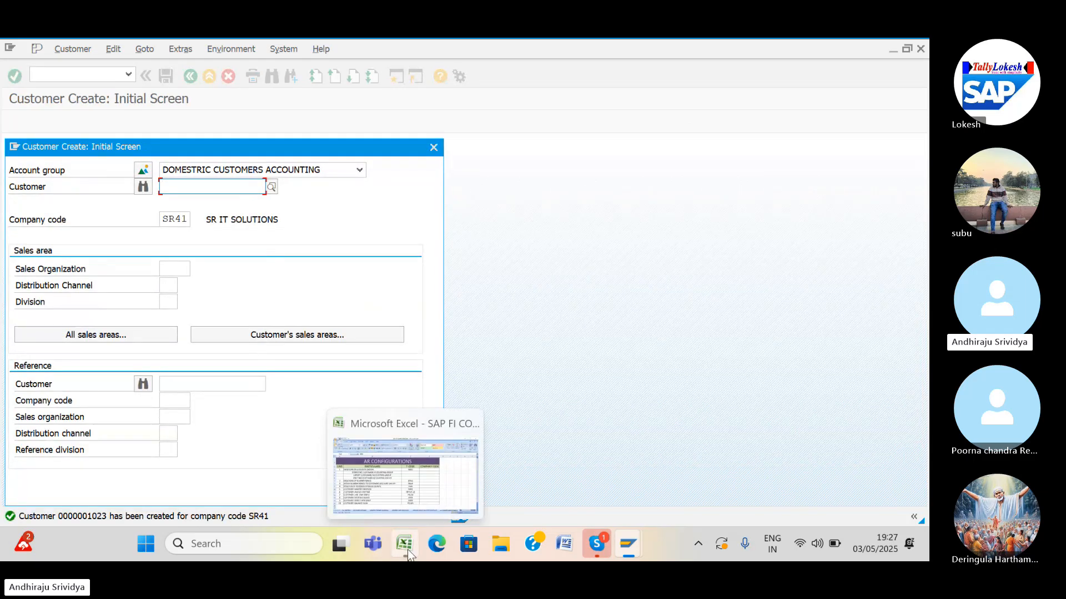
left_click(410, 486)
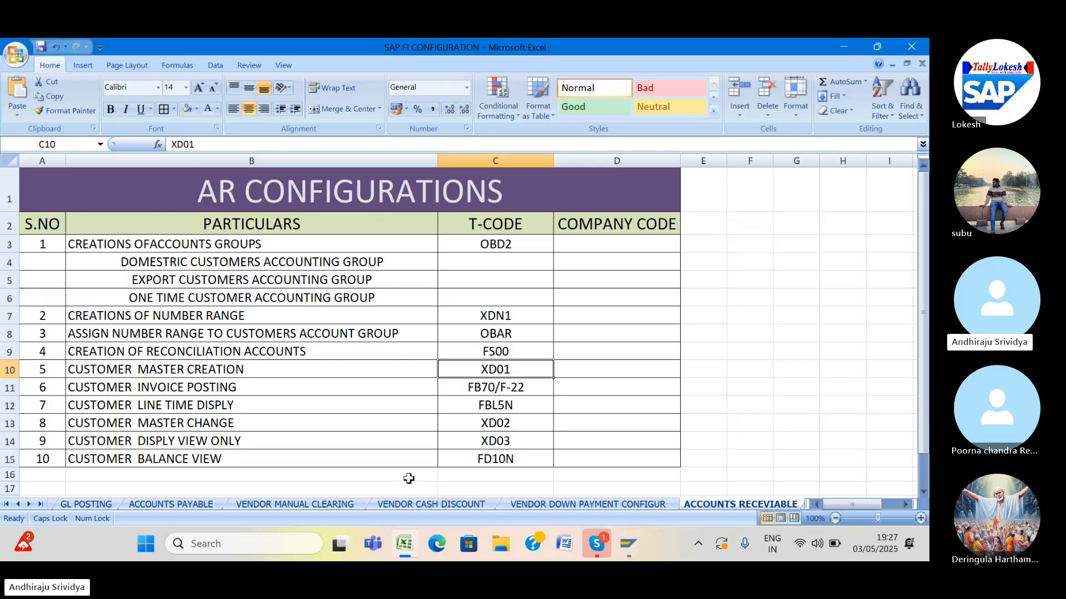
left_click(479, 388)
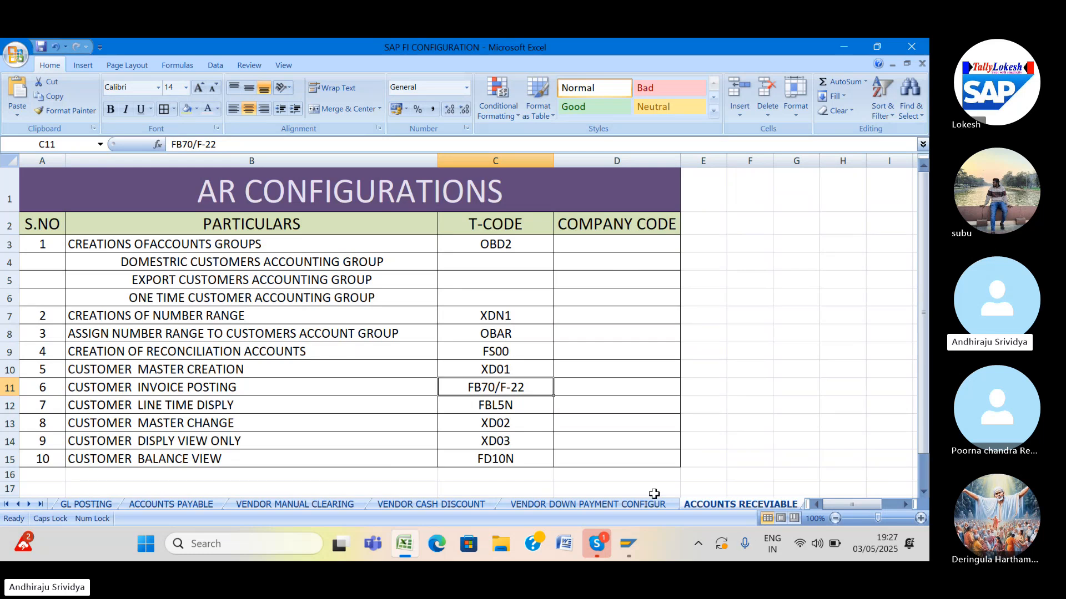
mouse_move(624, 547)
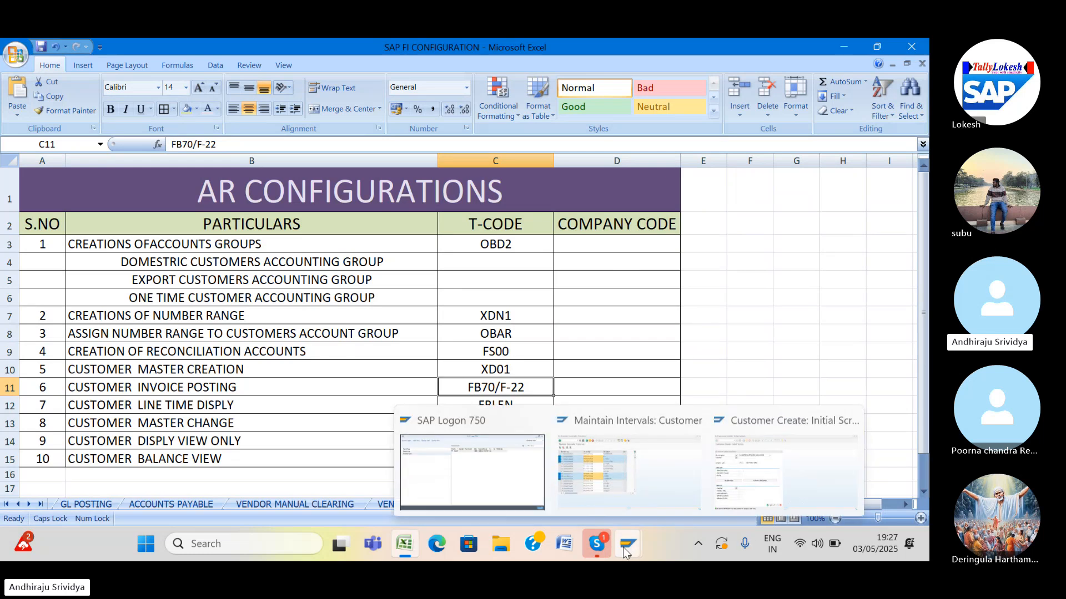
left_click(638, 485)
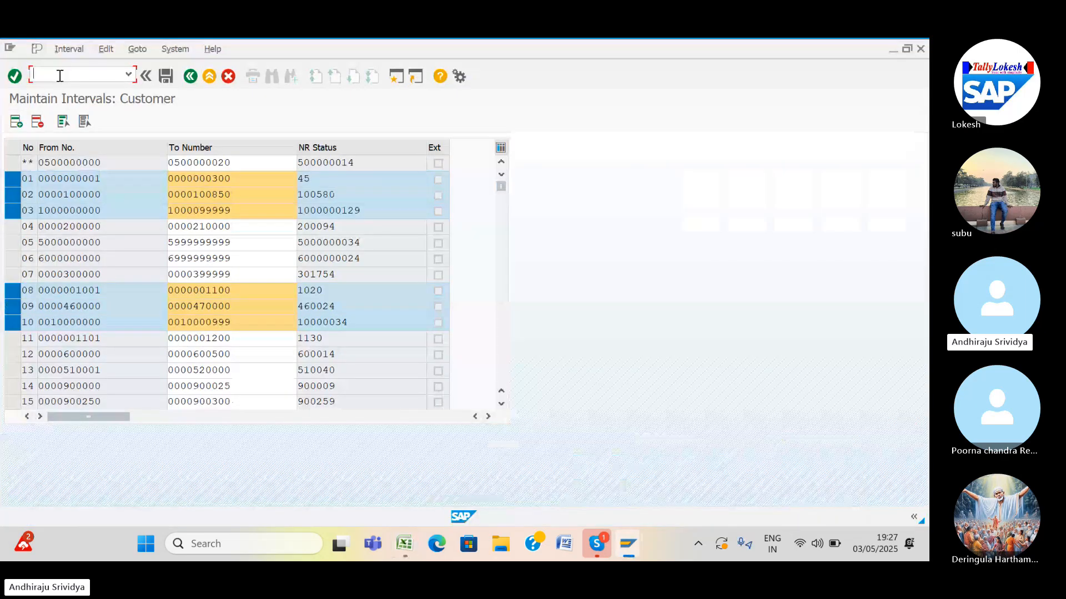
Start FS00, then run OBD4 to list G/L account groups 100–203 with their account ranges.
type("/NFS00")
key("Return")
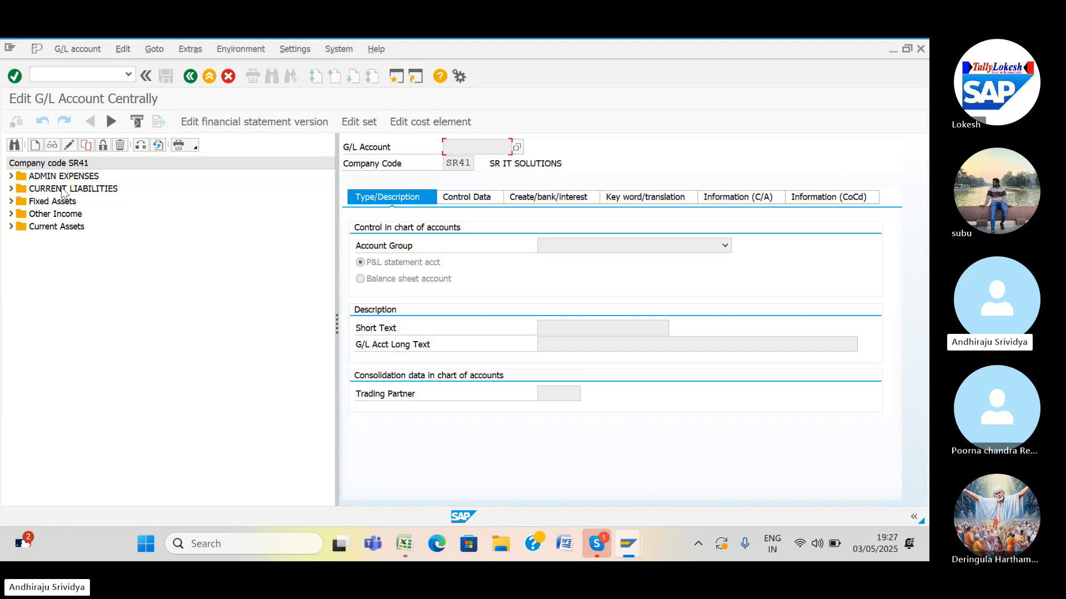
left_click(106, 75)
type("/NOBD")
type("4")
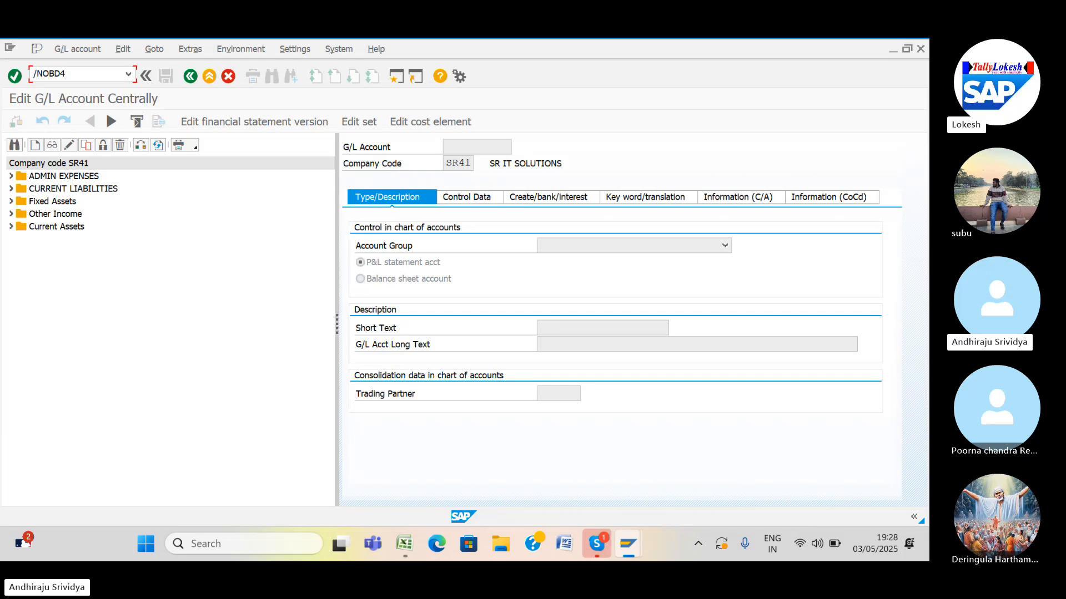
key("Return")
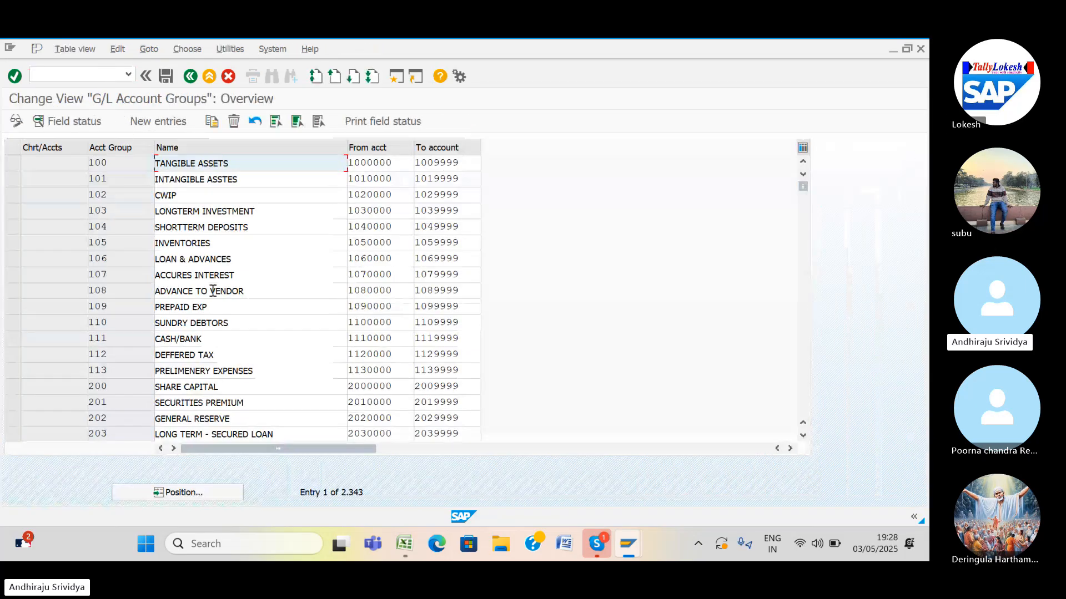
Position the account group list on chart SR41 and mark the Sales group row (300001–300100).
left_click(189, 493)
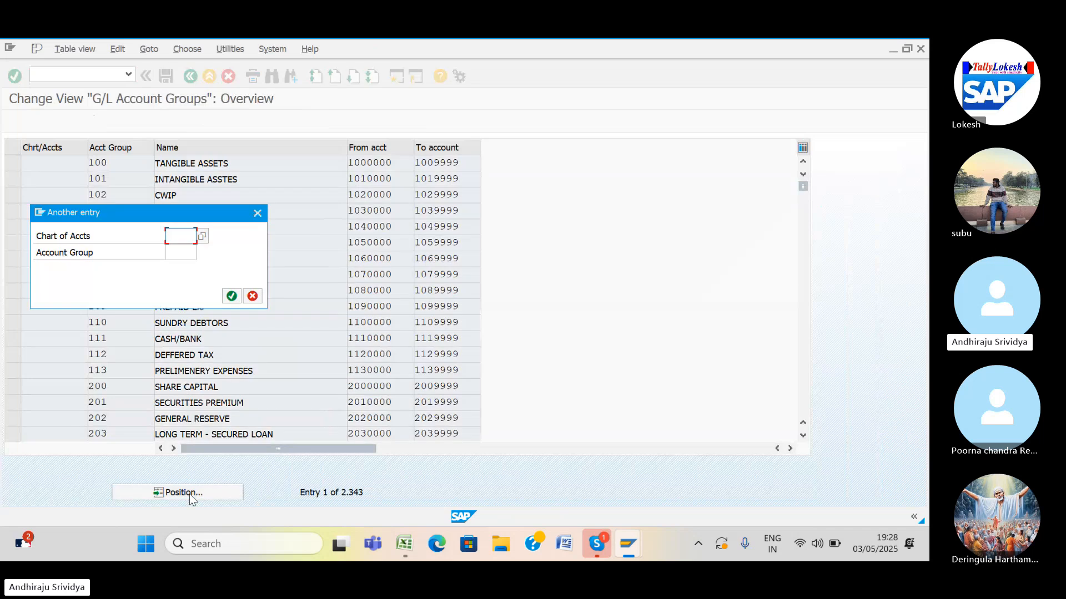
type("S")
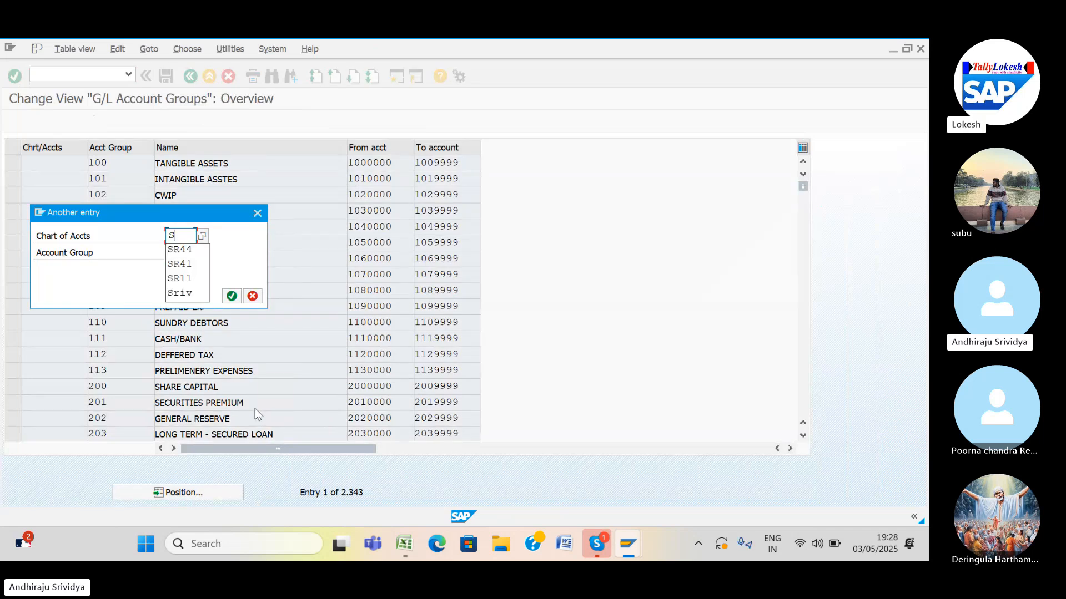
type("R4")
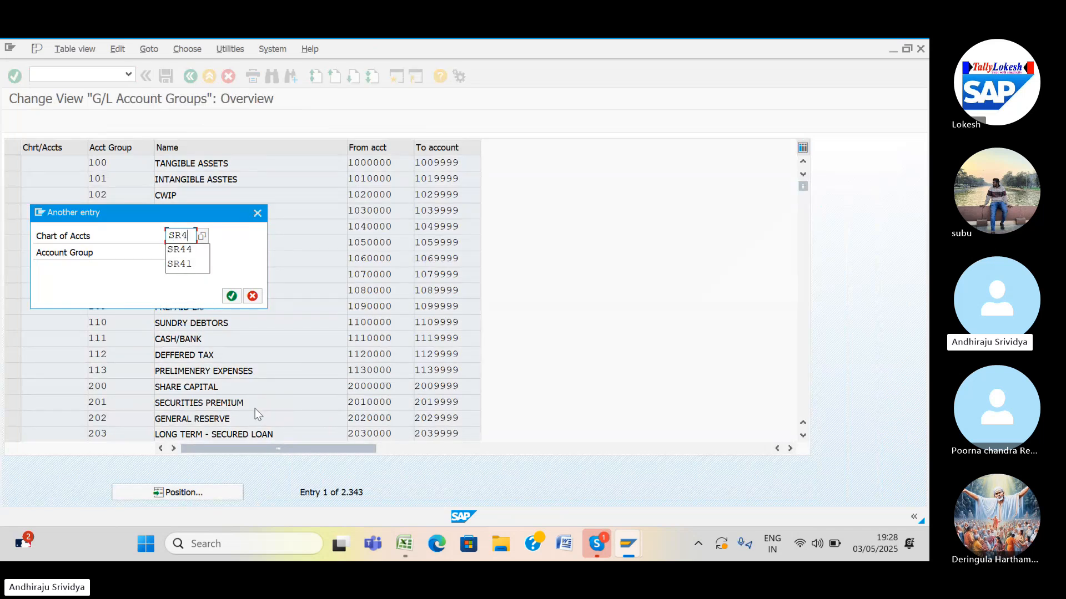
left_click(178, 265)
left_click(230, 296)
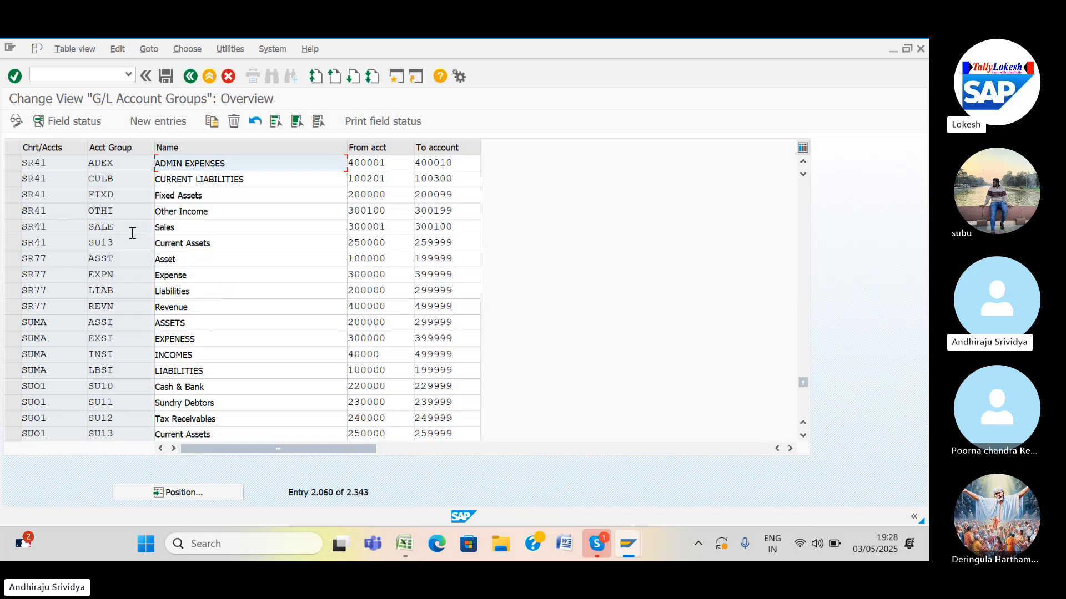
left_click(13, 228)
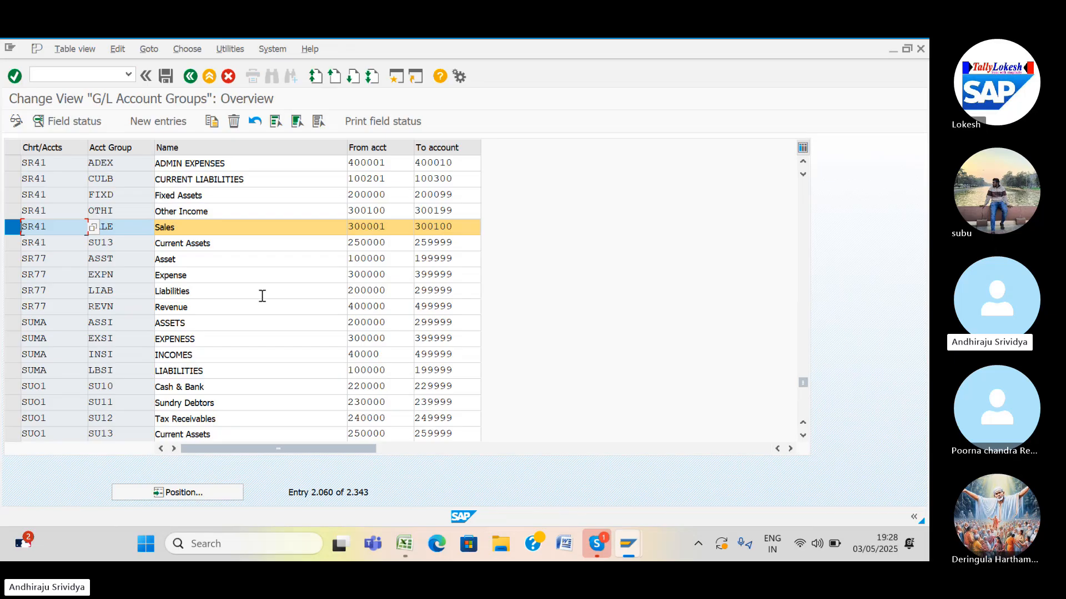
Rerun /NFS00 from the command history to edit G/L accounts centrally for SR41.
left_click(118, 75)
left_click(128, 75)
left_click(128, 98)
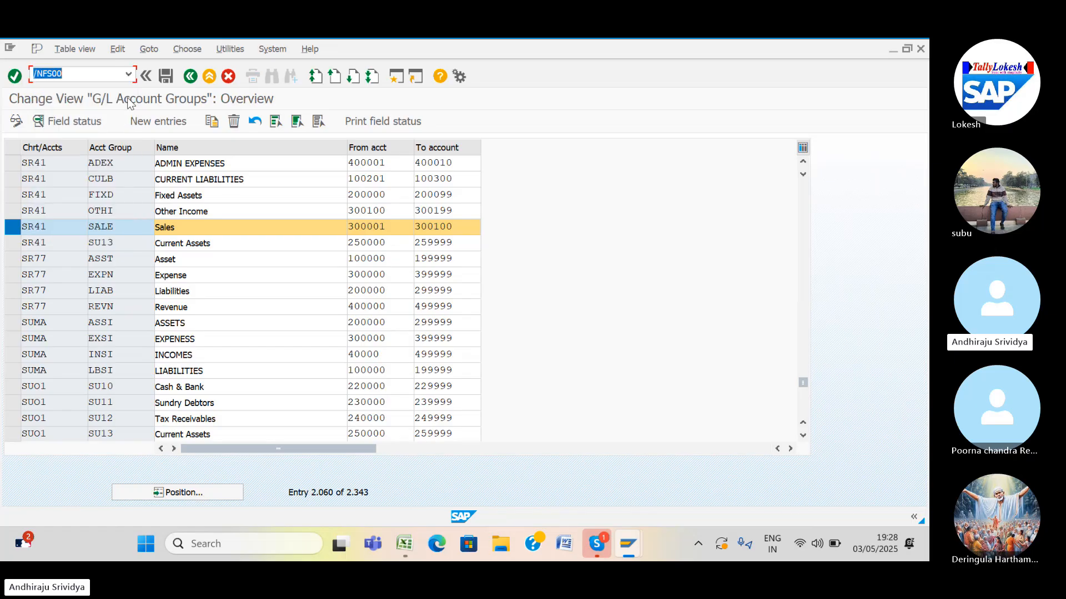
key("Return")
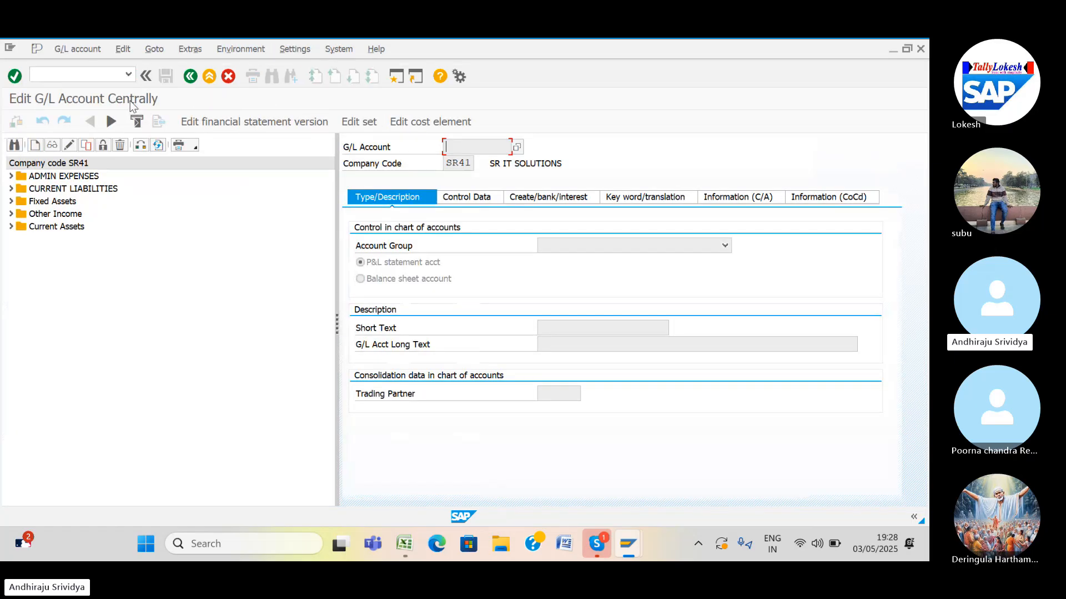
Expand Other Income and open account 300107 CASH DISCOUNT RECEIVED, dismissing a selection message.
left_click(56, 231)
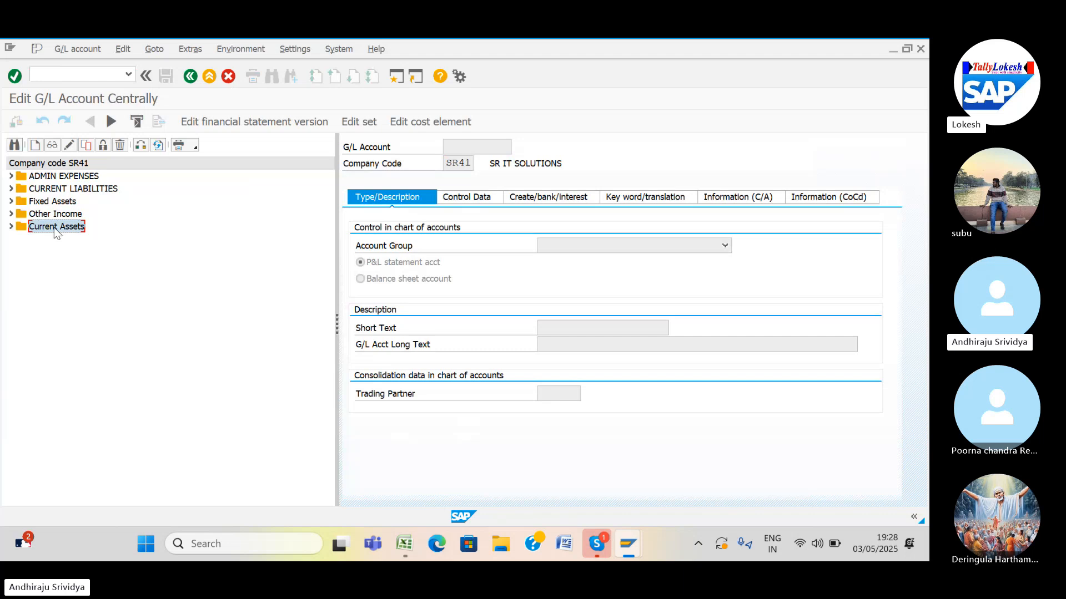
double_click(56, 227)
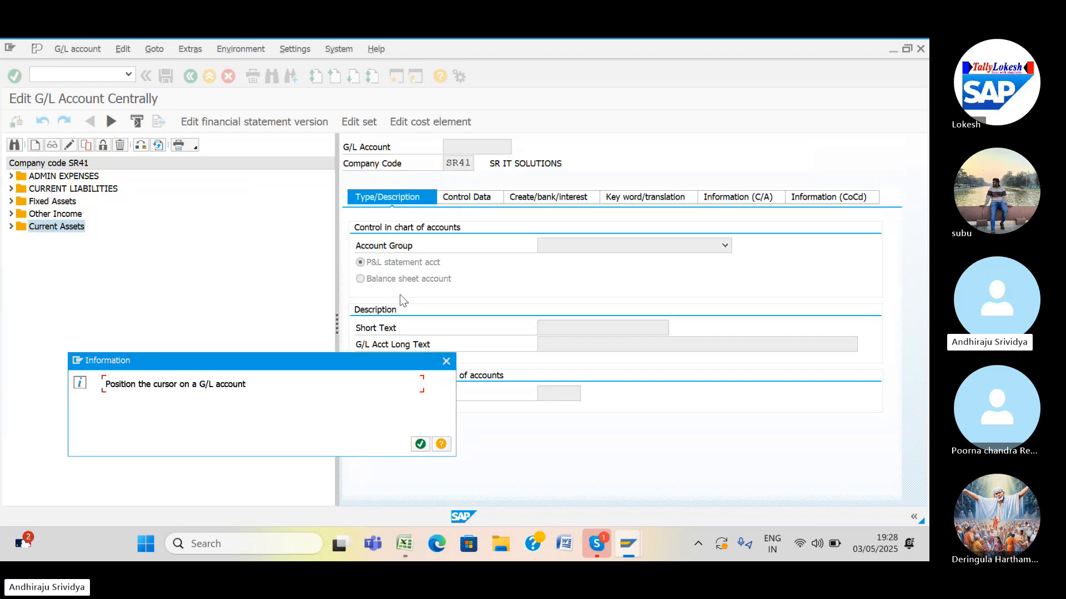
left_click(446, 362)
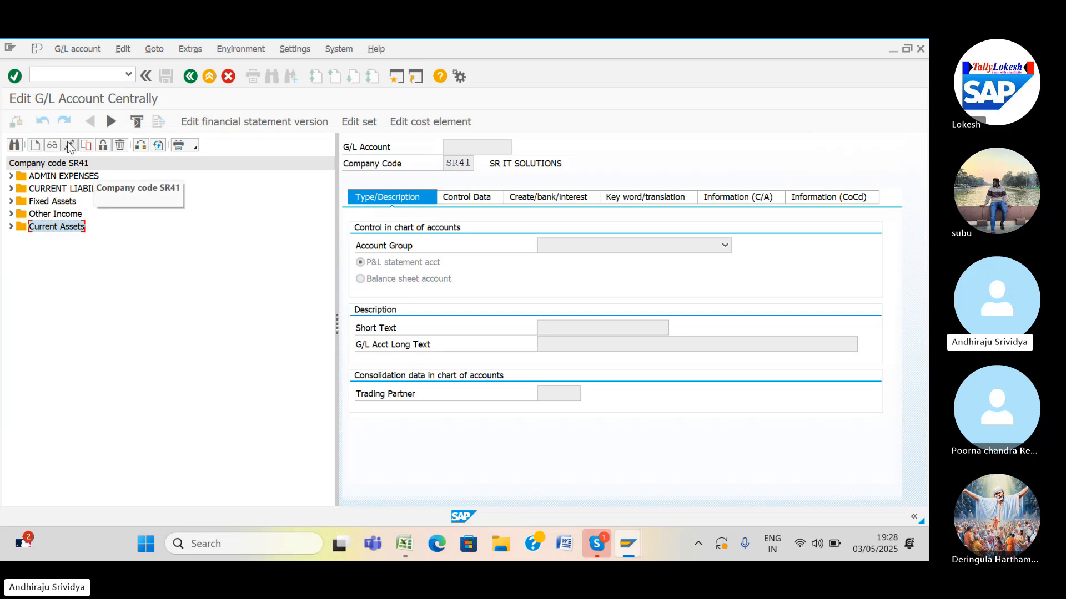
left_click(11, 213)
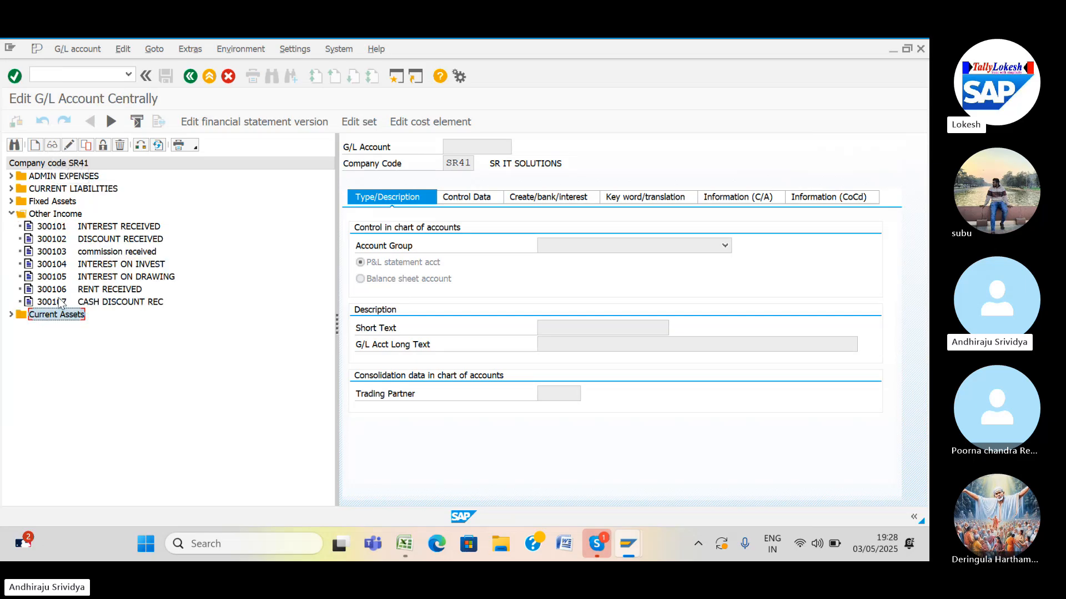
double_click(60, 302)
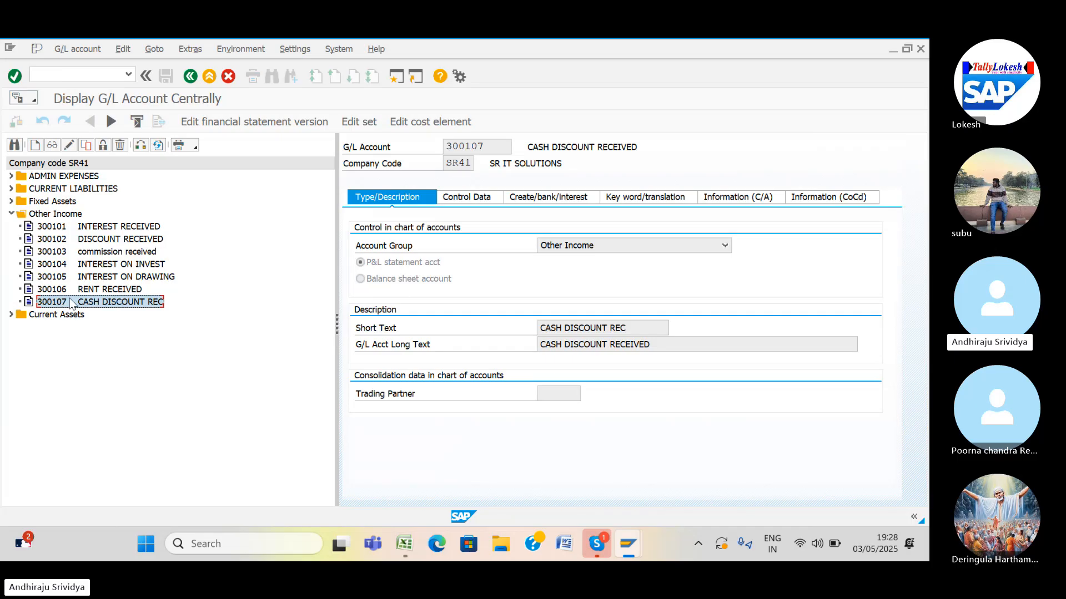
Copy 300107 as a template for new G/L account 300001 and continue.
right_click(70, 300)
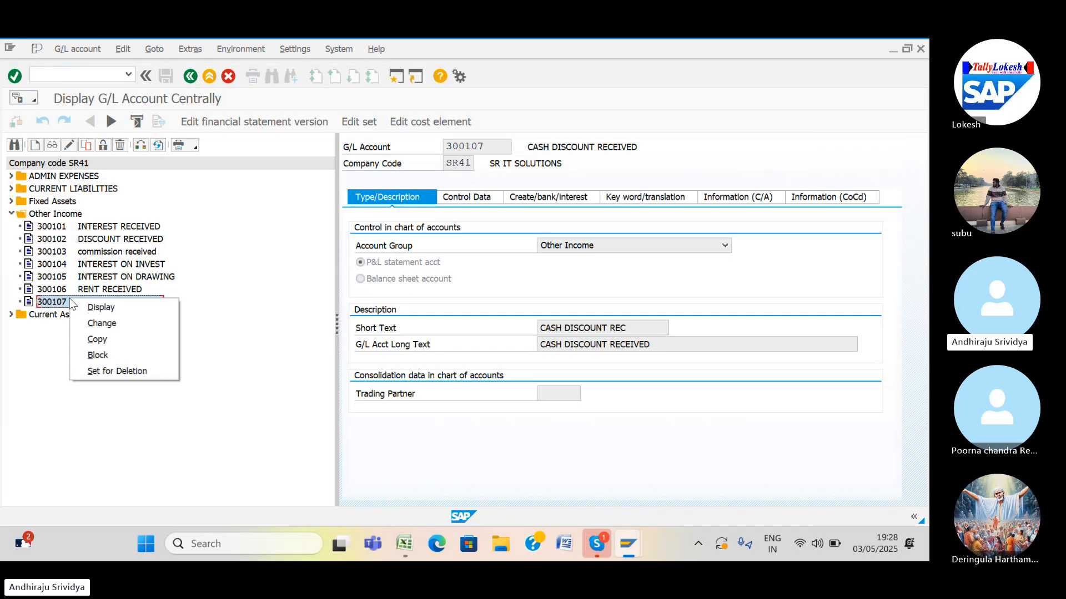
left_click(97, 339)
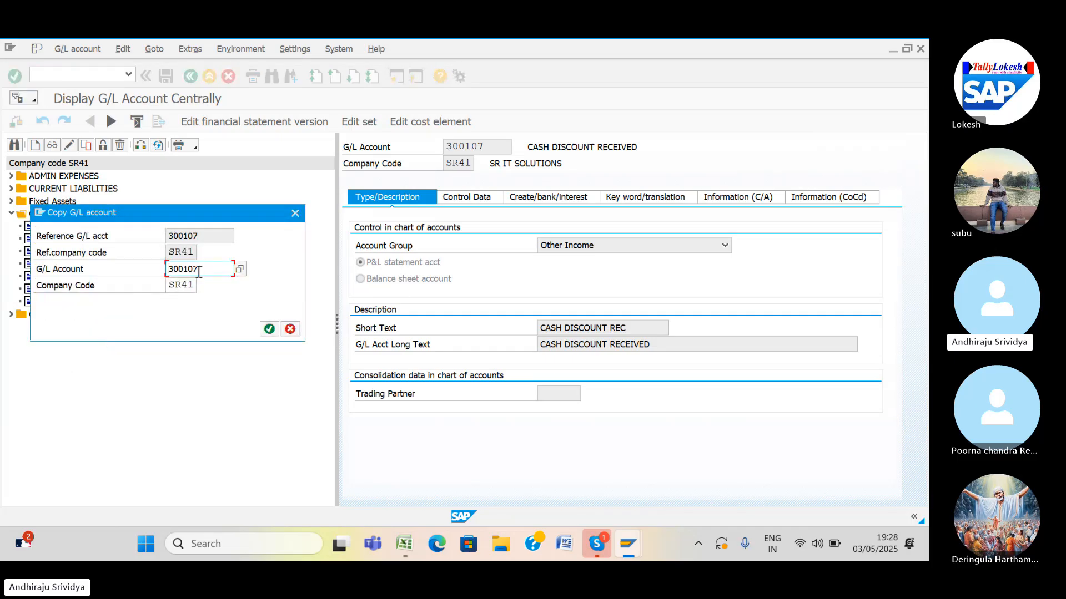
key("BackSpace")
key("BackSpace")
key("BackSpace")
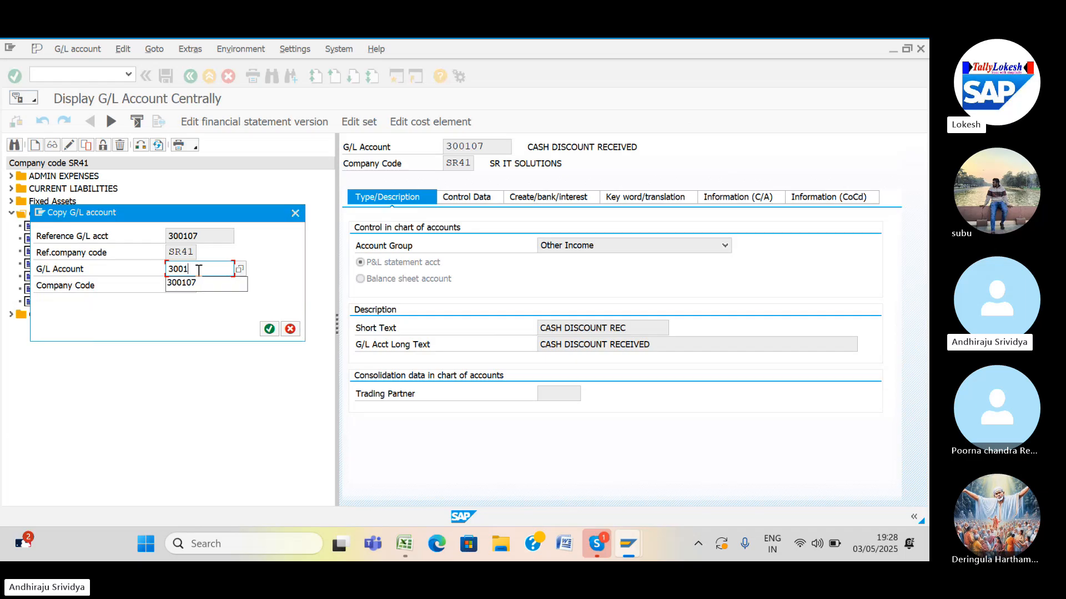
key("BackSpace")
key("BackSpace")
type("0000")
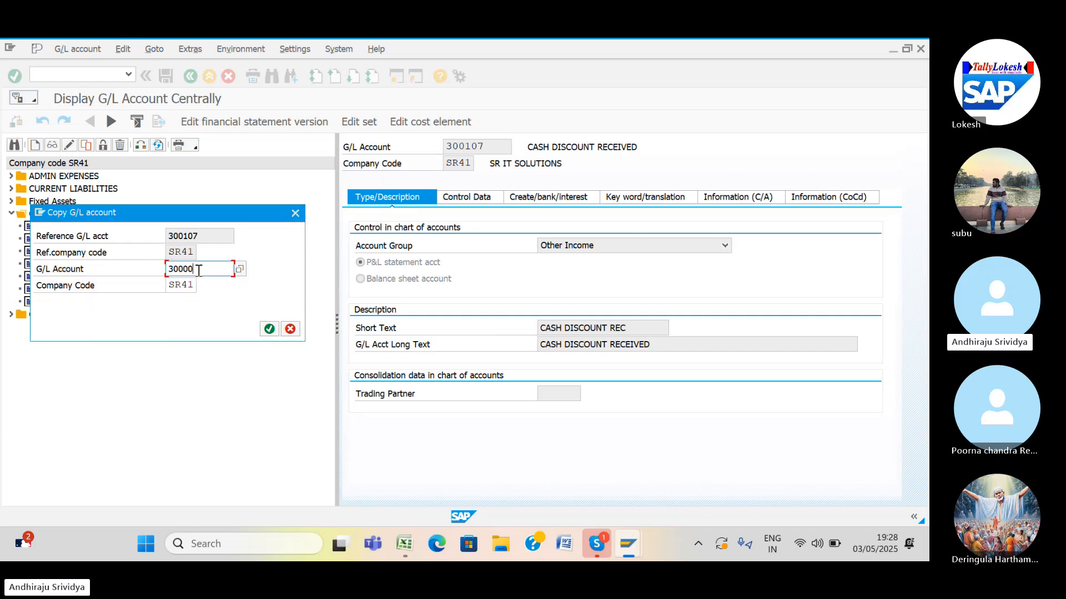
type("1")
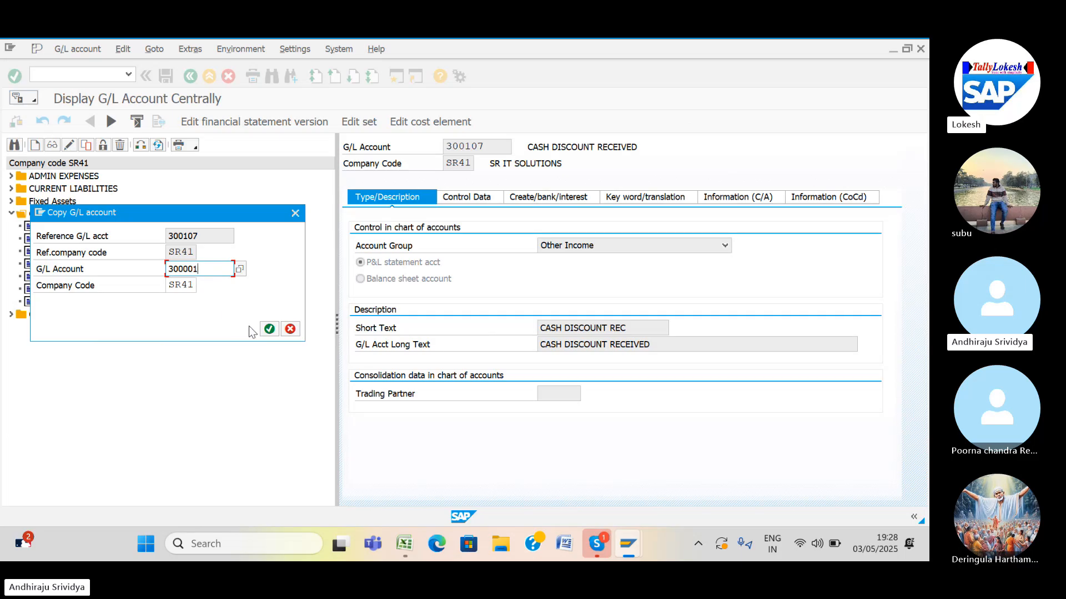
left_click(268, 329)
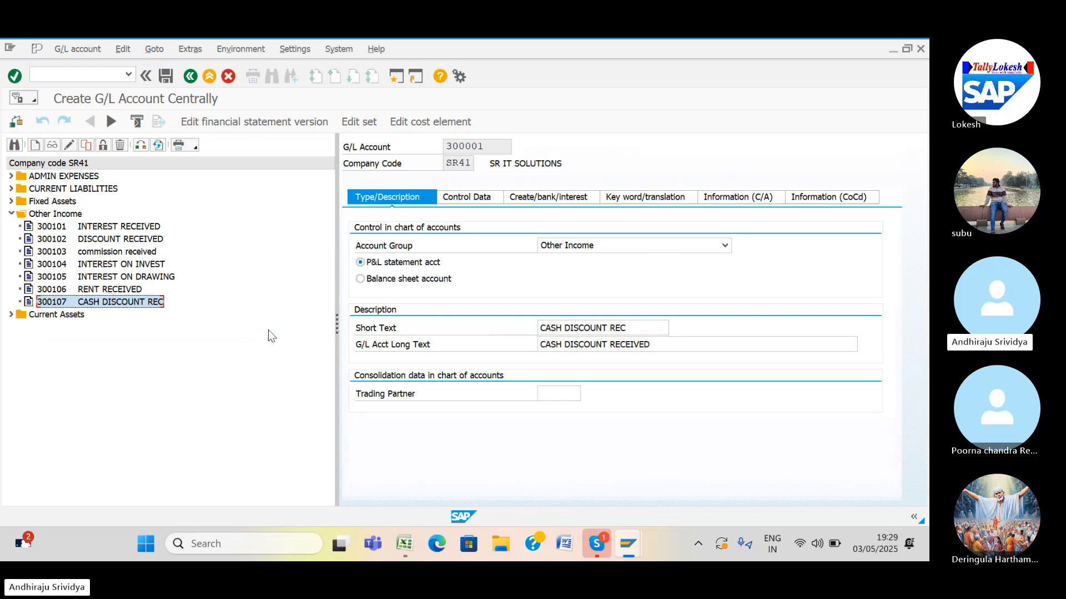
Assign account 300001 to the Sales group with short and long description SALES.
left_click(725, 246)
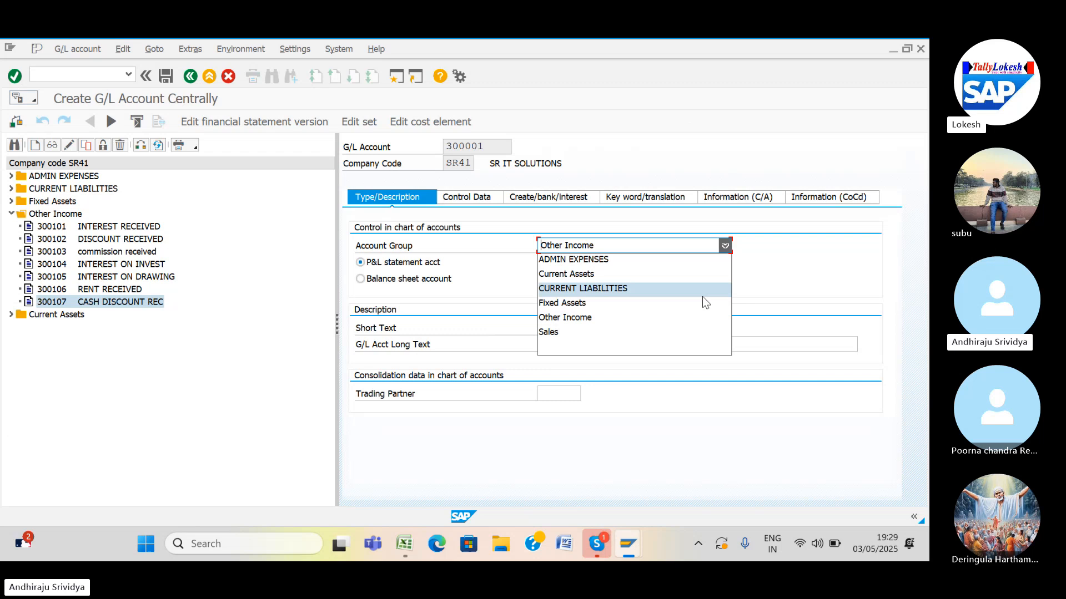
left_click(697, 332)
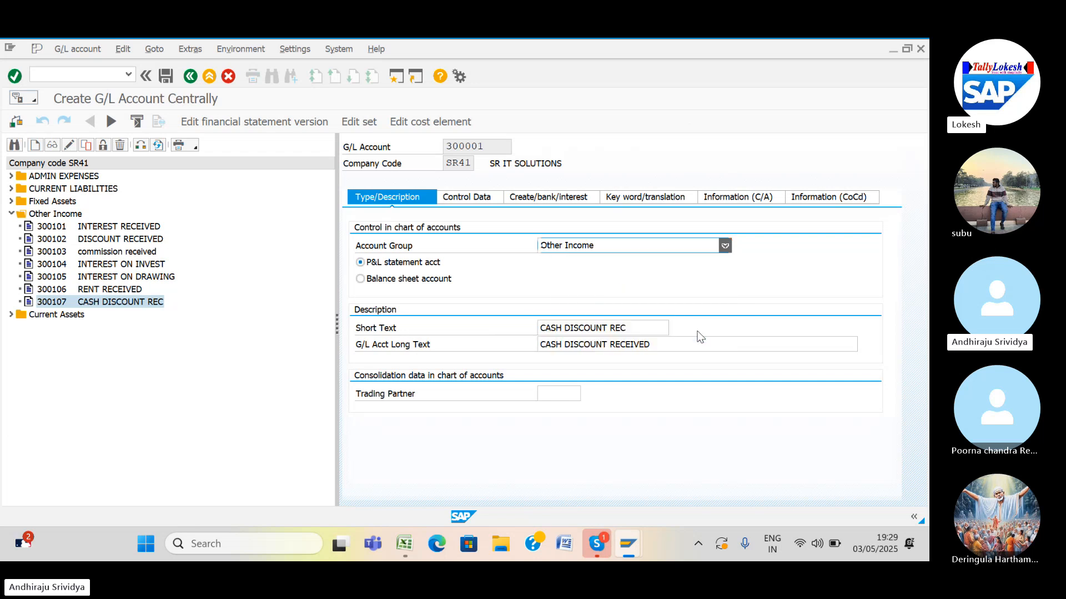
left_click(641, 325)
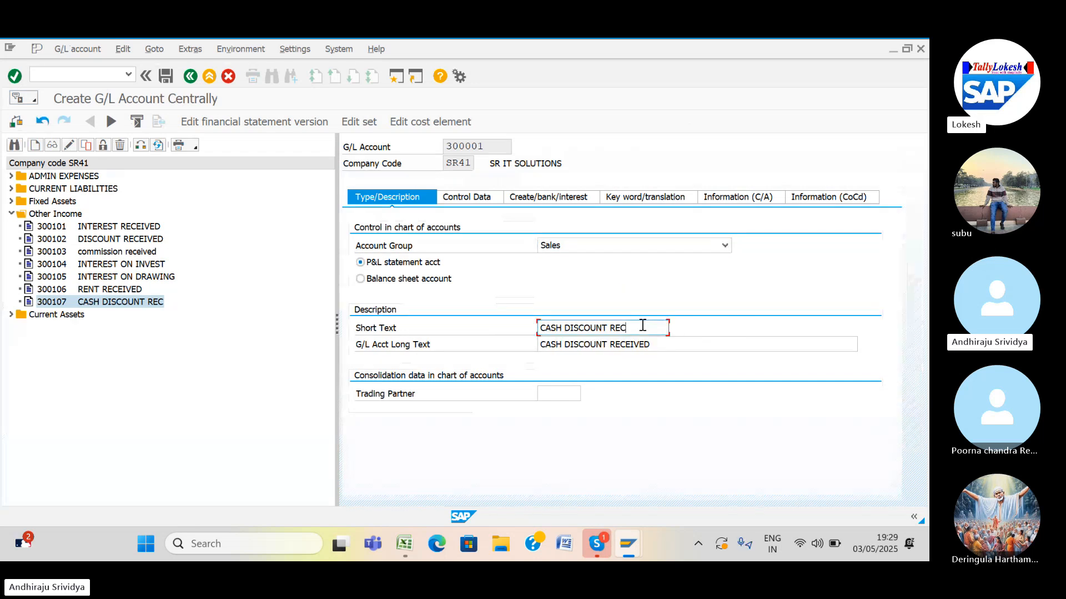
key("BackSpace")
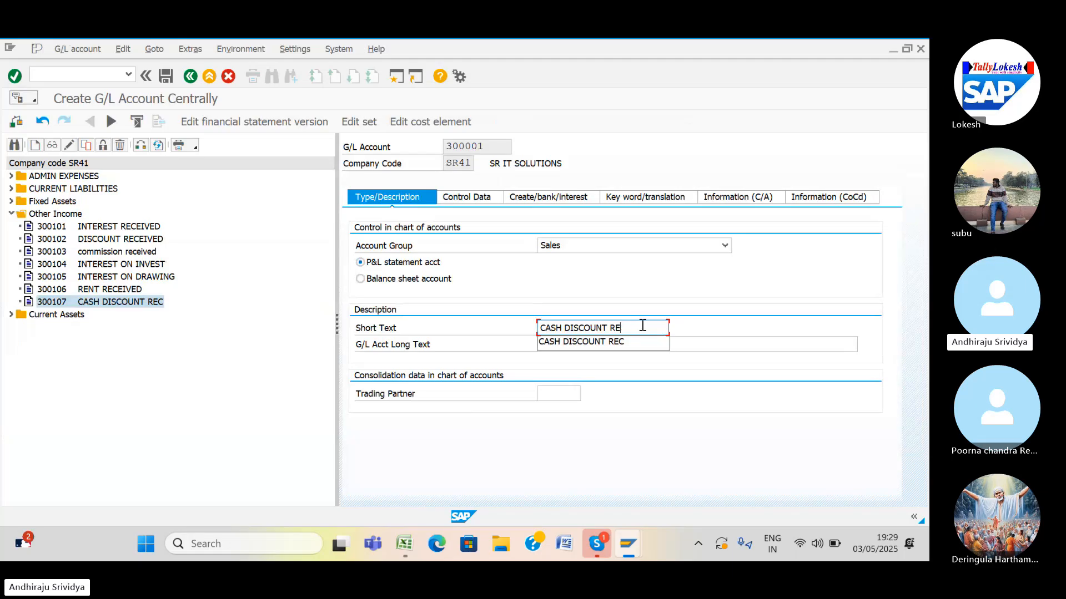
key("BackSpace")
key("BackSpace")
key("BackSpace")
key("BackSpace")
key("BackSpace")
key("BackSpace")
key("BackSpace")
key("BackSpace")
key("BackSpace")
key("BackSpace")
key("BackSpace")
key("BackSpace")
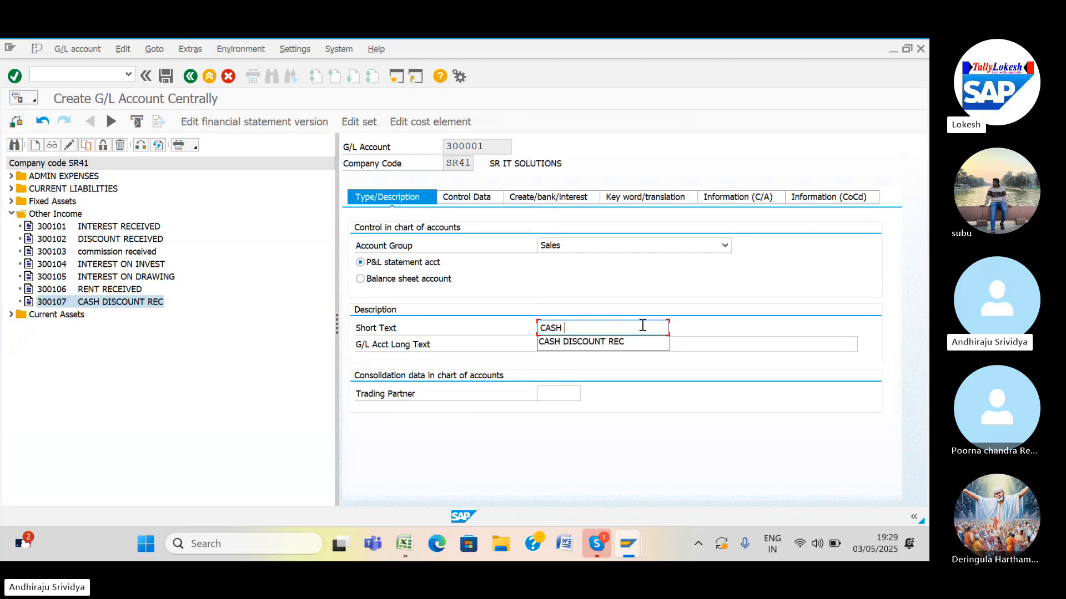
key("BackSpace")
key("BackSpace")
key("BackSpace")
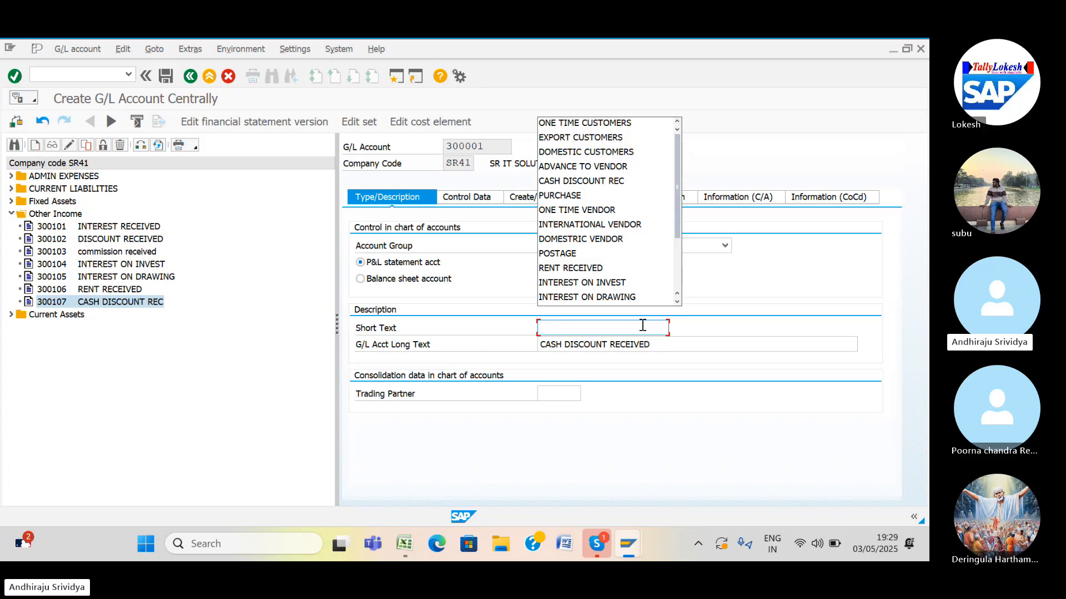
type("SALES")
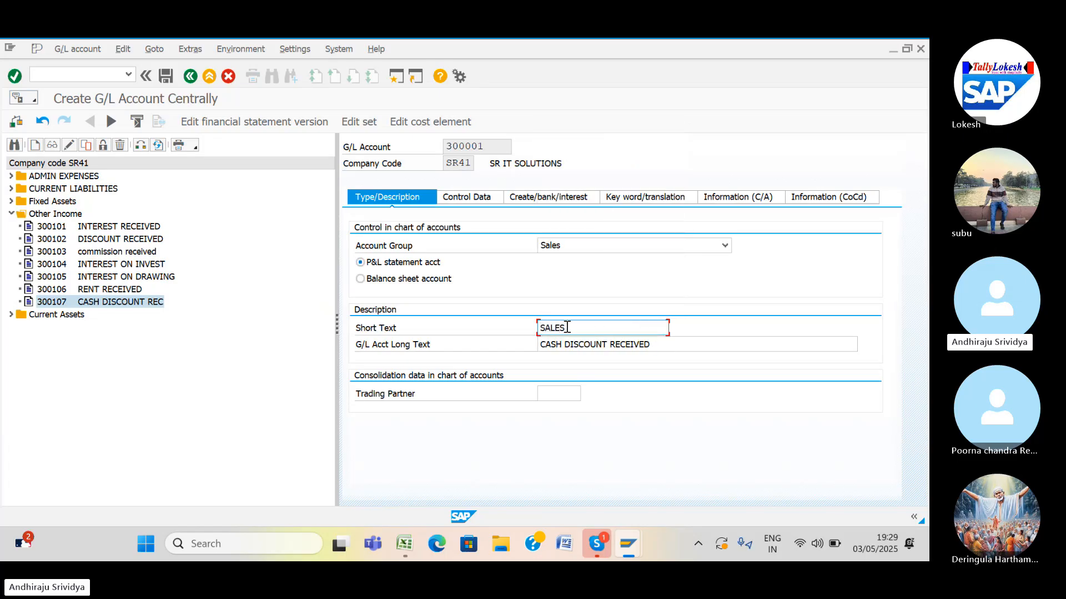
left_click_drag(567, 327, 506, 336)
left_click(539, 344)
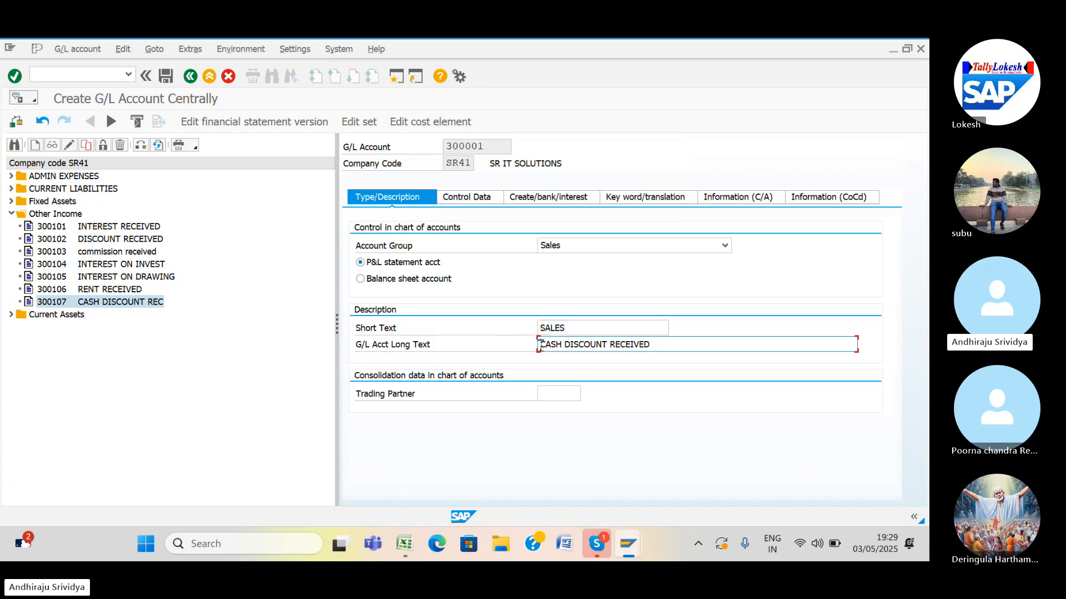
key("ctrl+v")
key("BackSpace")
key("BackSpace")
key("BackSpace")
key("BackSpace")
key("BackSpace")
key("BackSpace")
key("BackSpace")
key("BackSpace")
key("BackSpace")
key("BackSpace")
key("BackSpace")
key("BackSpace")
key("BackSpace")
key("BackSpace")
key("BackSpace")
key("BackSpace")
key("BackSpace")
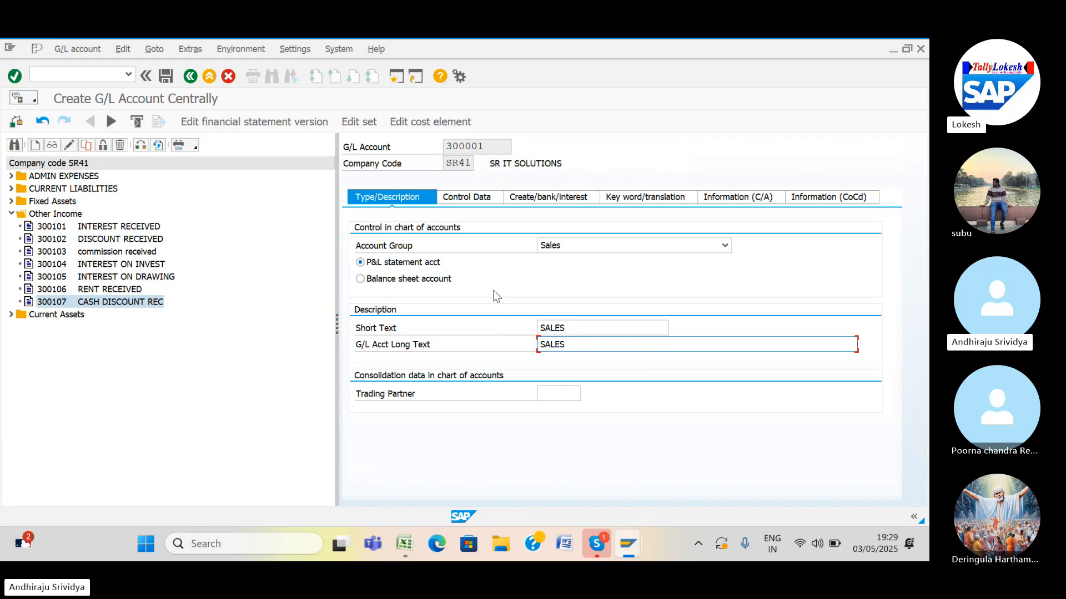
Review the control data and bank/interest tabs, then save account 300001.
left_click(475, 201)
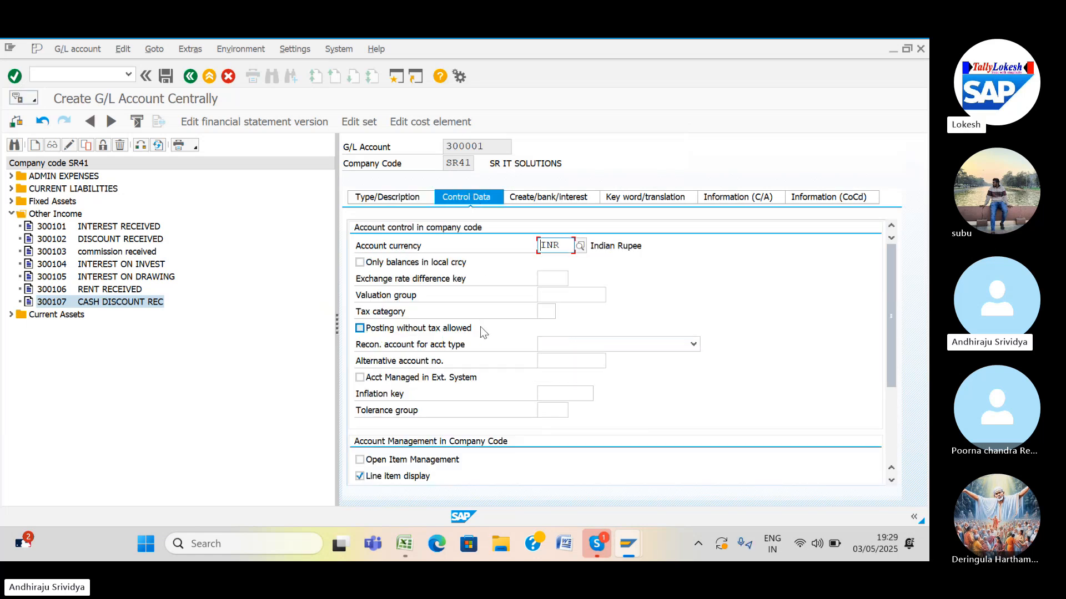
scroll(480, 327, "down", 1)
scroll(481, 326, "down", 3)
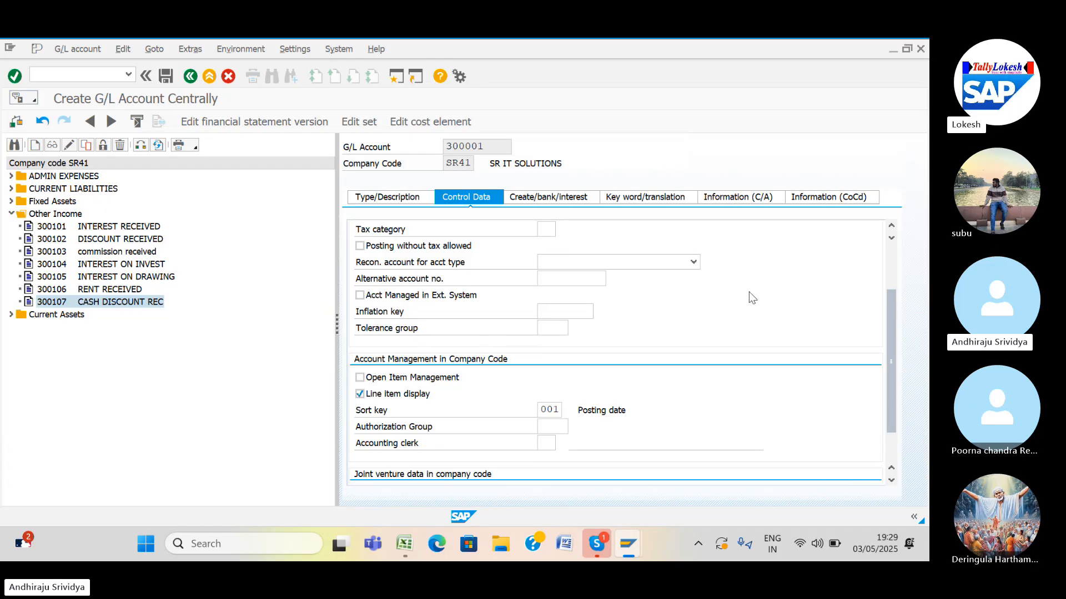
left_click(543, 200)
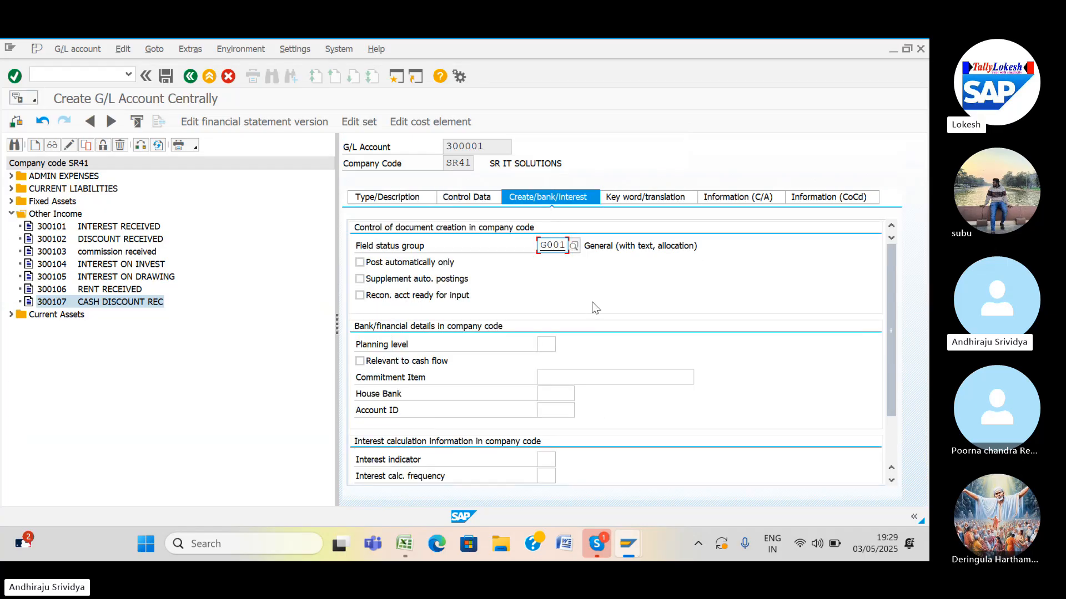
left_click(166, 76)
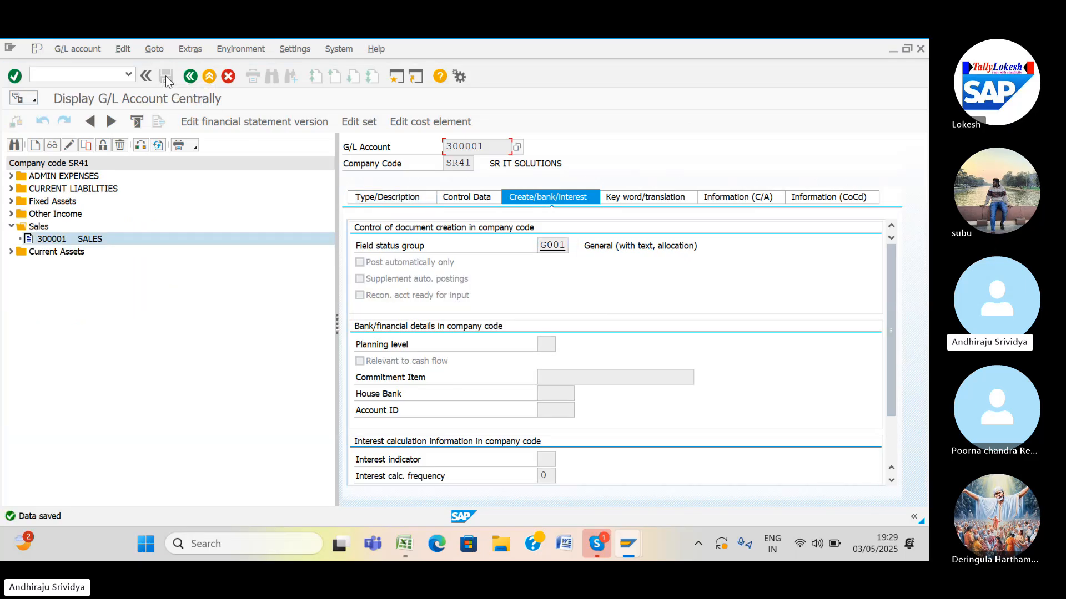
left_click(128, 75)
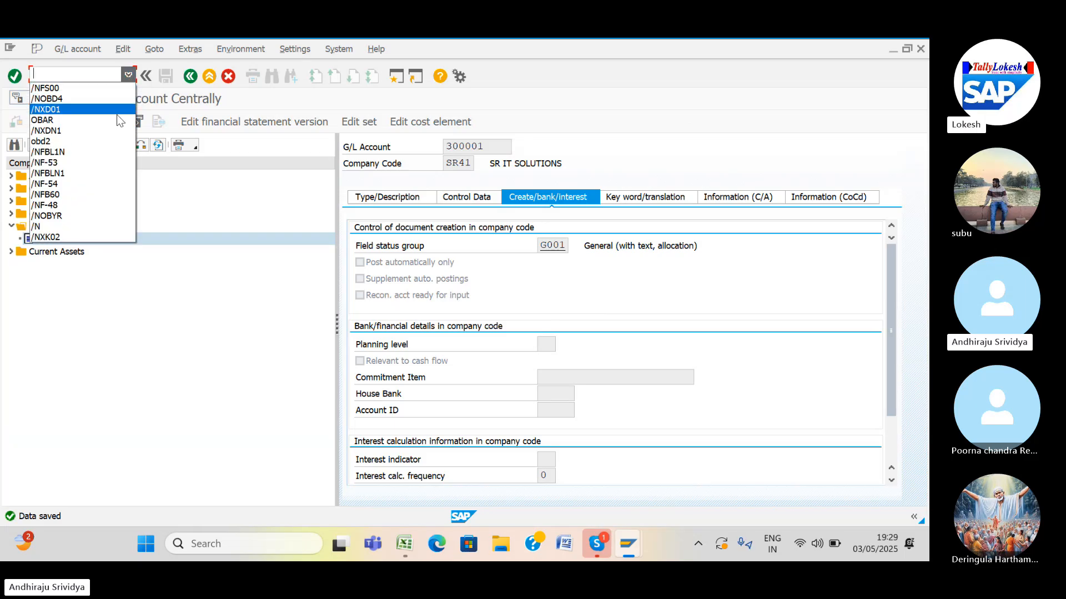
Start FB70 customer invoice entry and change the company code from GMR to SR41.
left_click(95, 75)
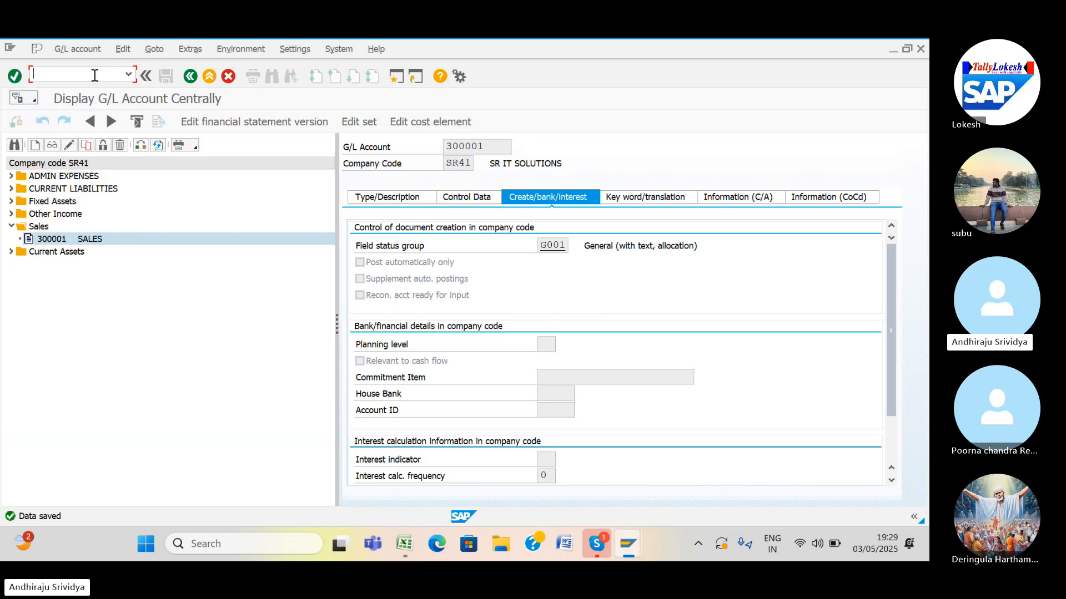
type("/NFB70")
key("Return")
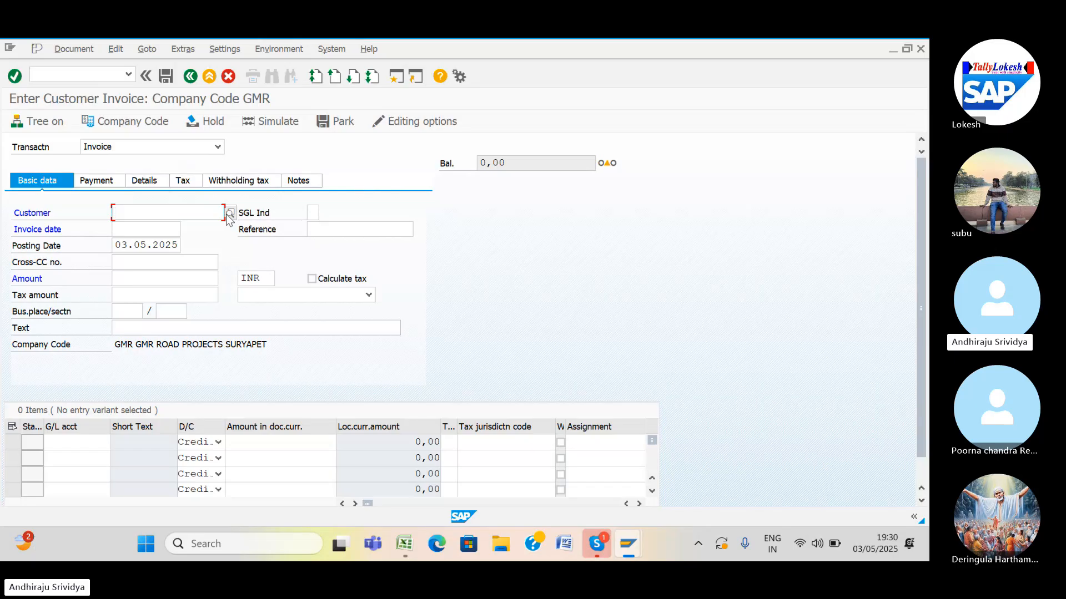
left_click(146, 123)
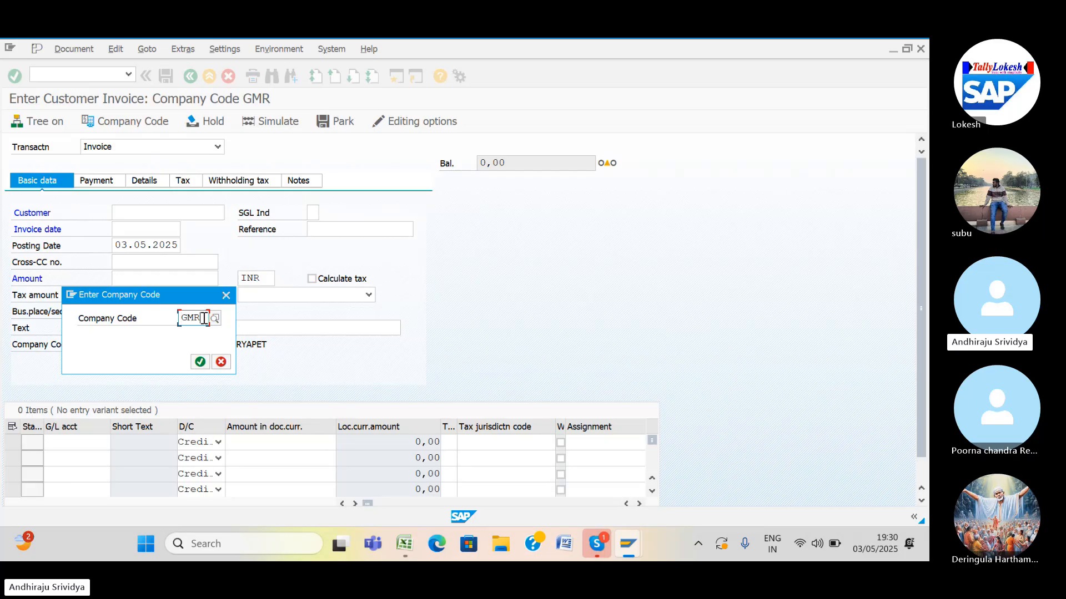
key("BackSpace")
key("BackSpace")
type("SR41")
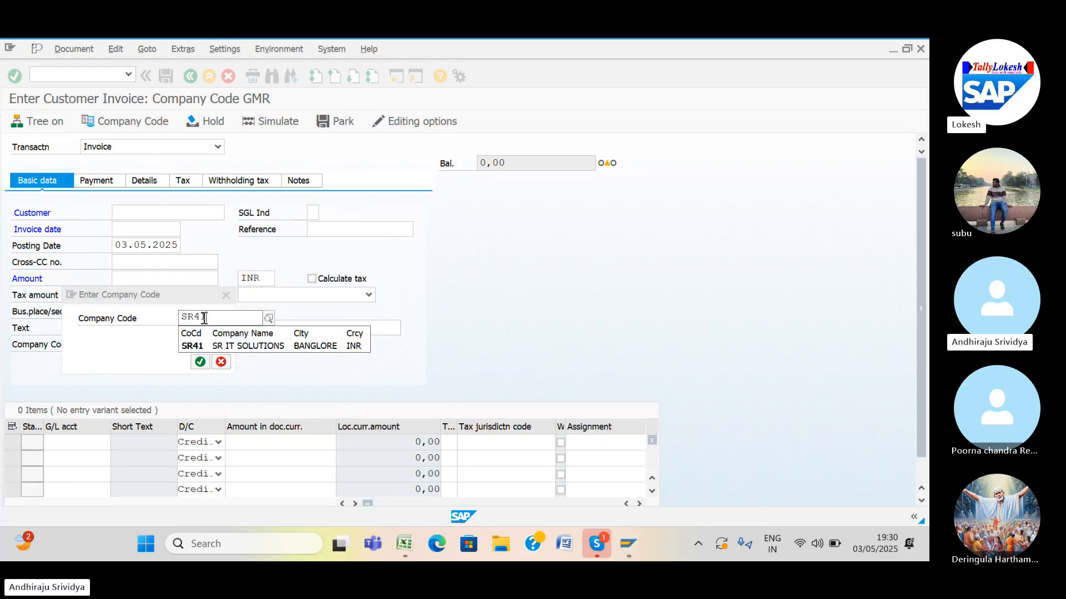
key("Return")
key("Return")
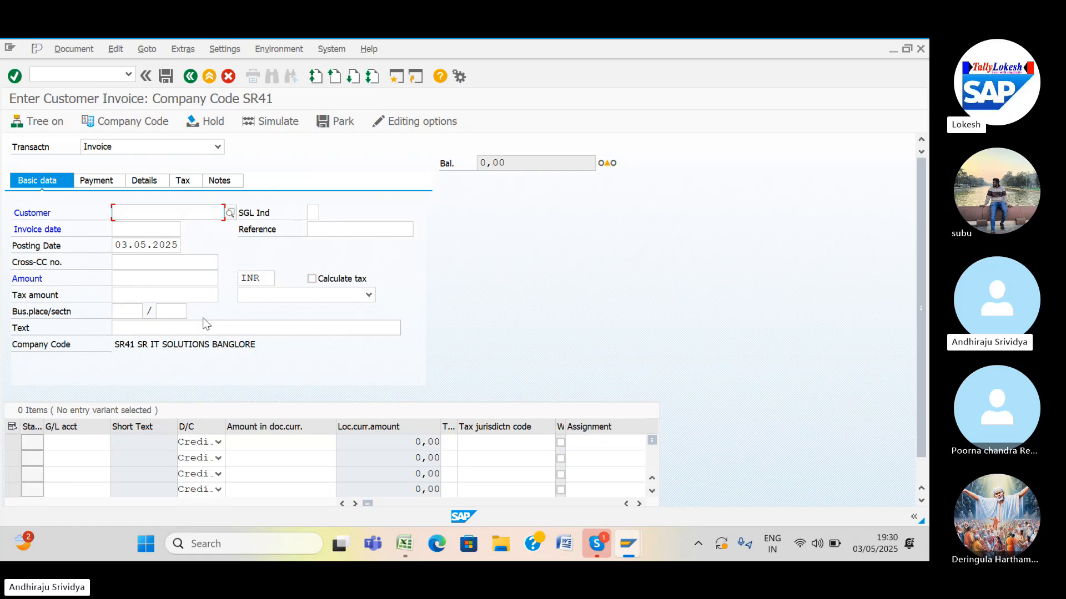
Search SR41 customers and select SREE IT SOLUTIONS as the invoice customer.
left_click(229, 214)
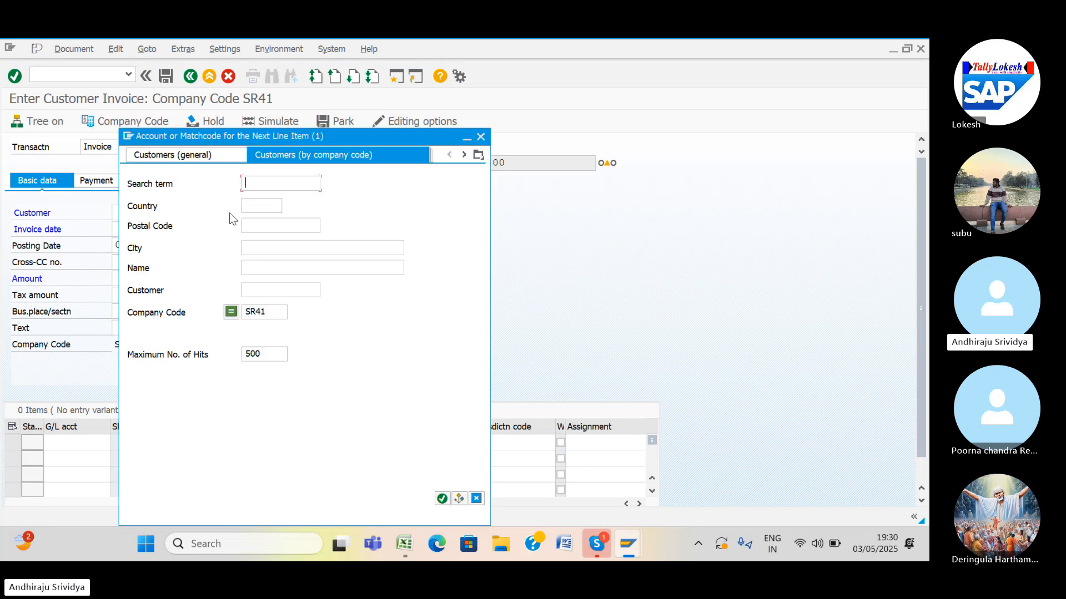
left_click(251, 288)
key("Return")
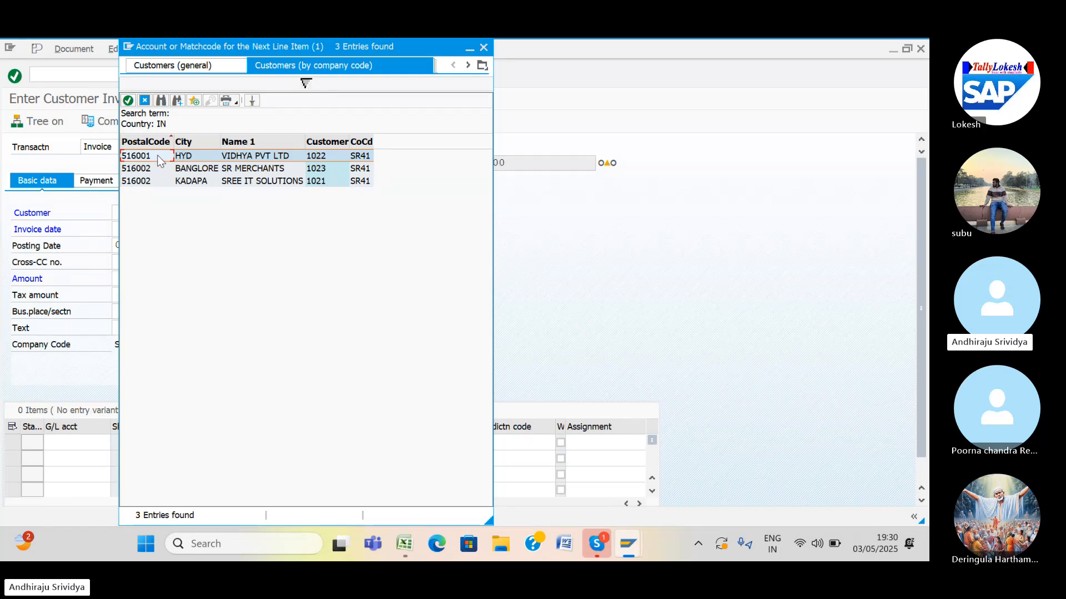
double_click(155, 183)
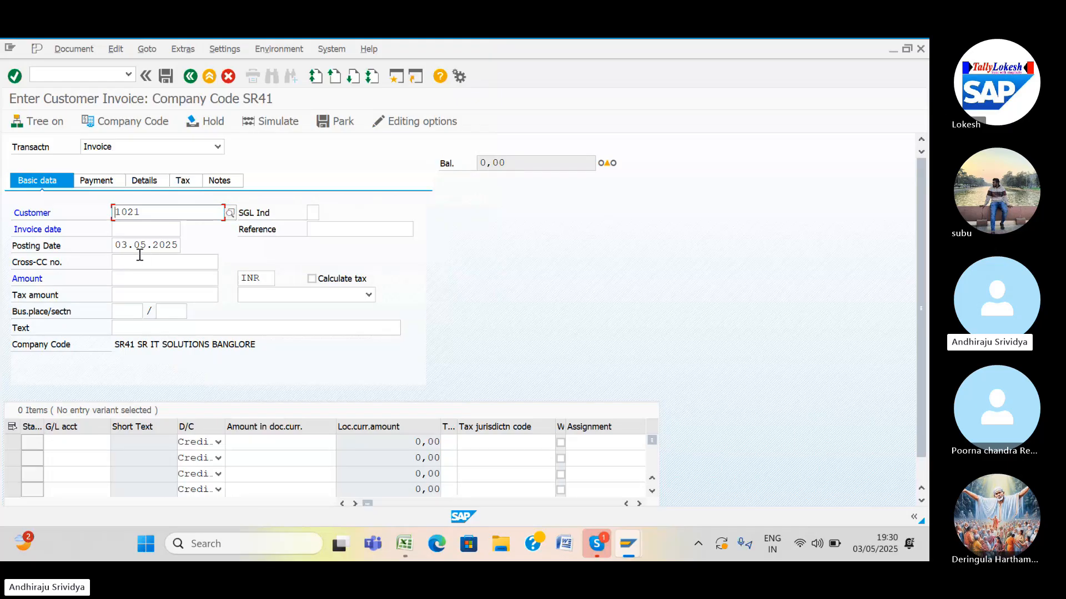
Enter invoice date 03.05.2025, amount 10000 and header text CUSTMER INVOICE.
left_click(128, 228)
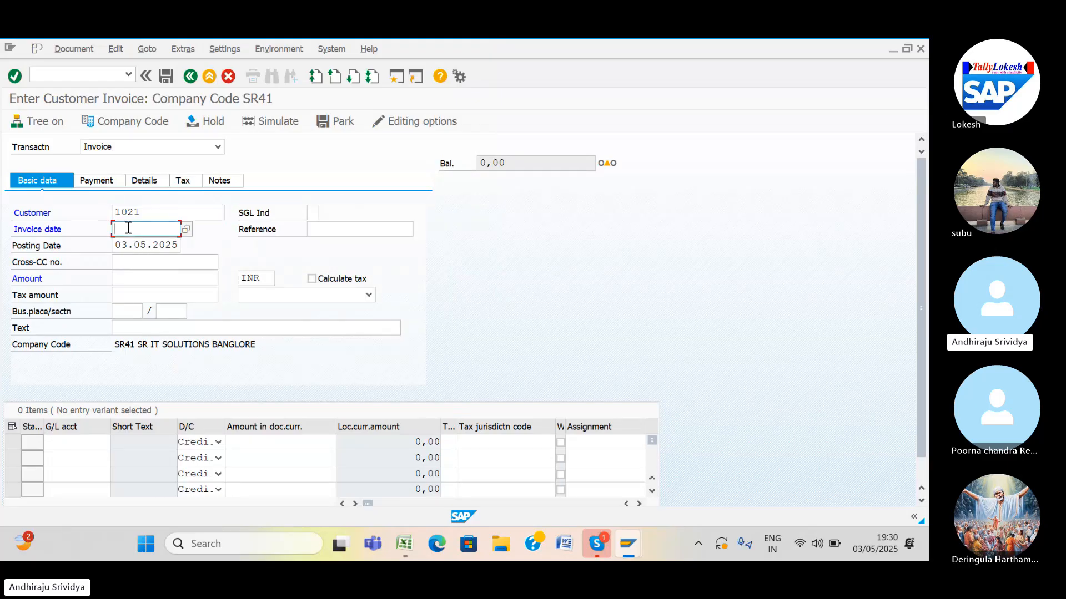
type("03.05.2025")
left_click(139, 279)
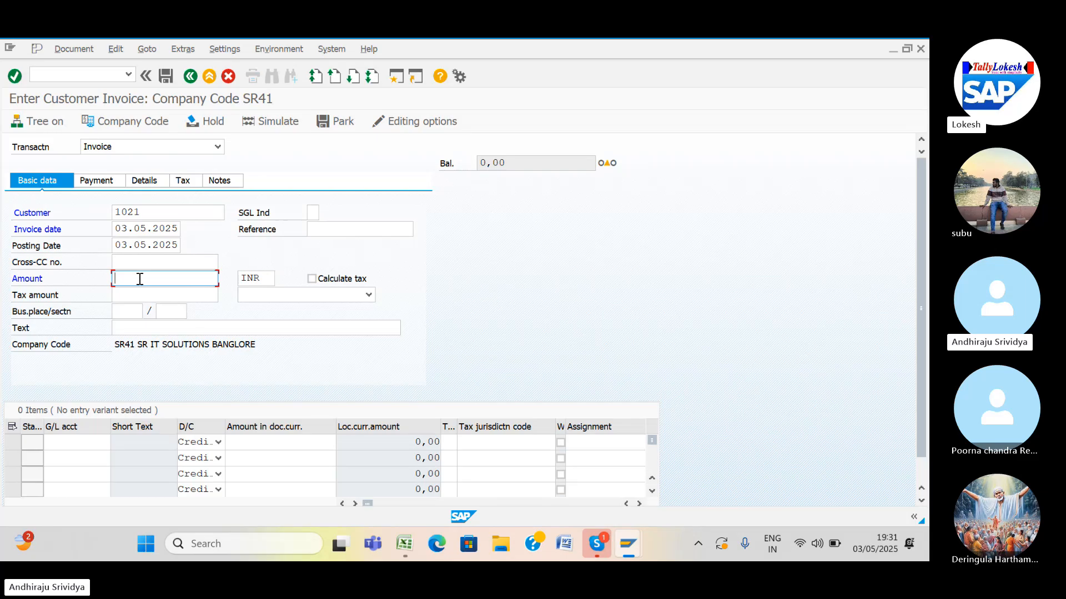
type("1")
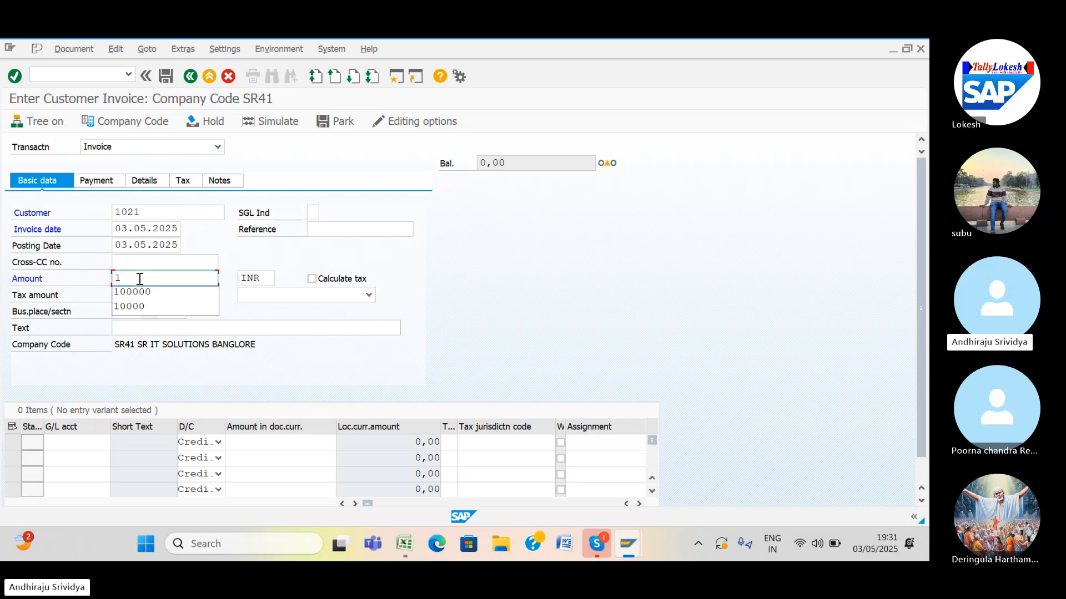
type("0000")
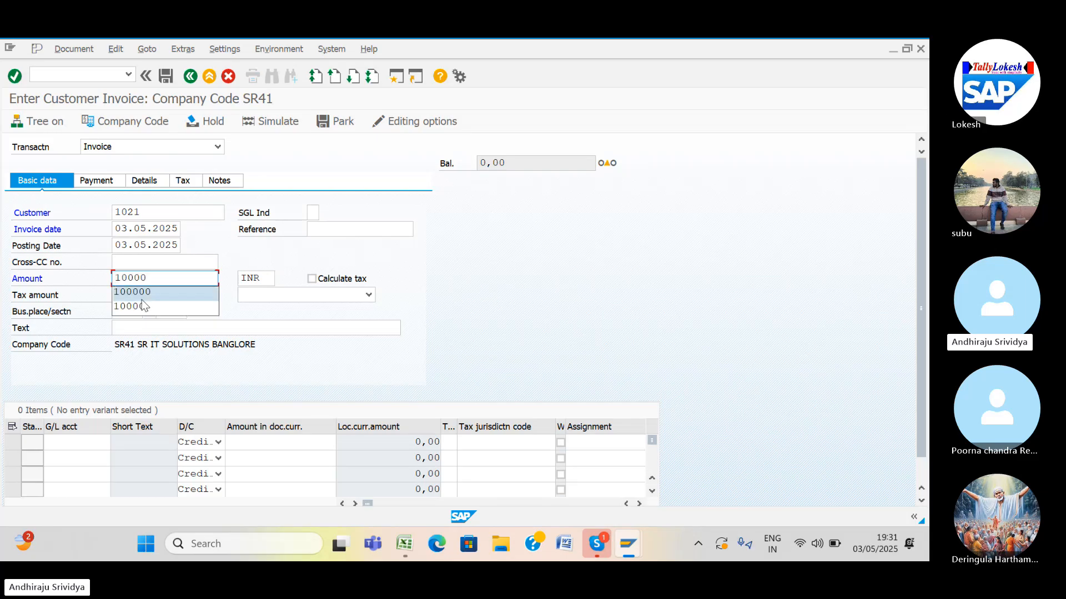
left_click(142, 306)
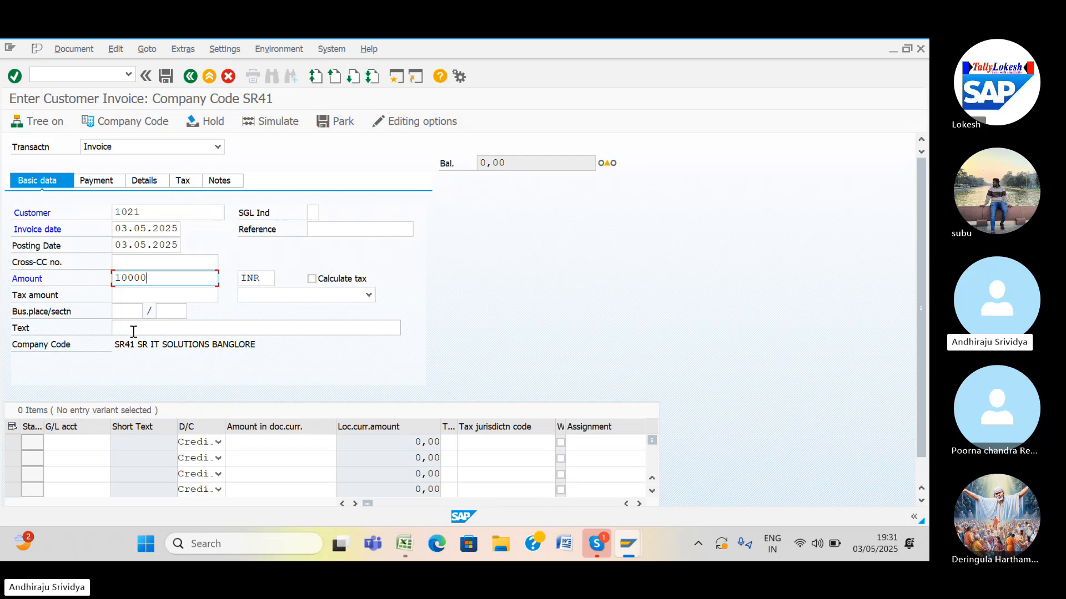
left_click(134, 327)
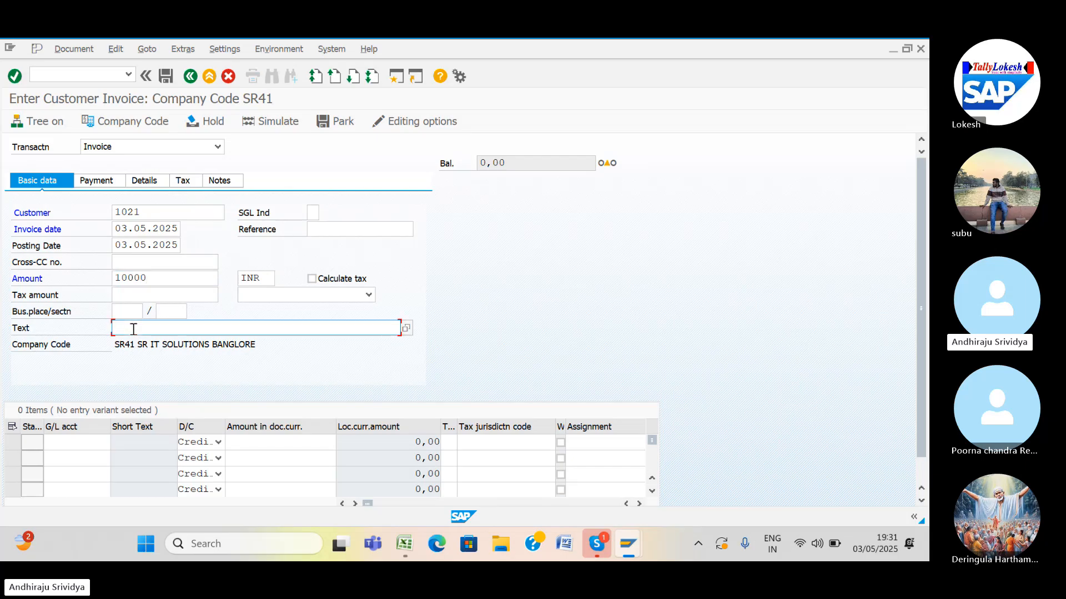
type("CUSTMER INVOICE")
Add a line item on G/L account 300001 SALES with amount 10000.
left_click(78, 444)
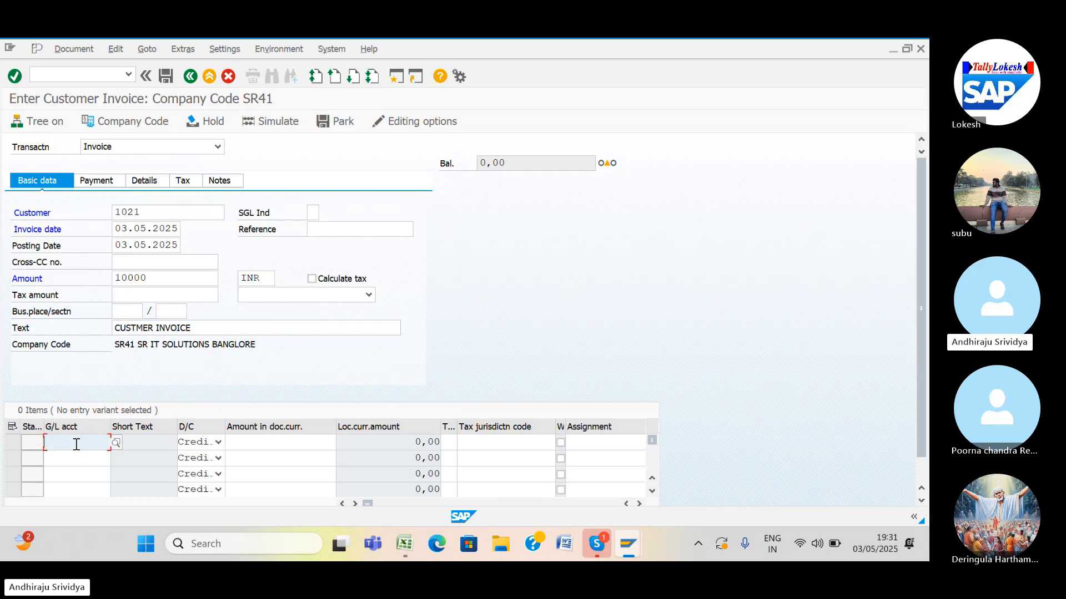
key("F4")
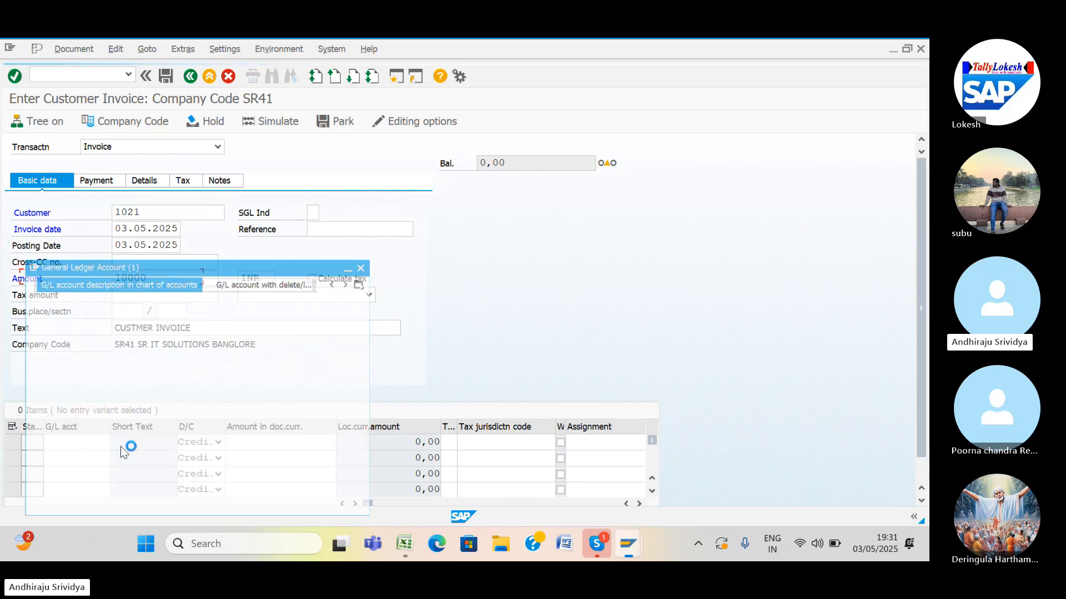
left_click(143, 367)
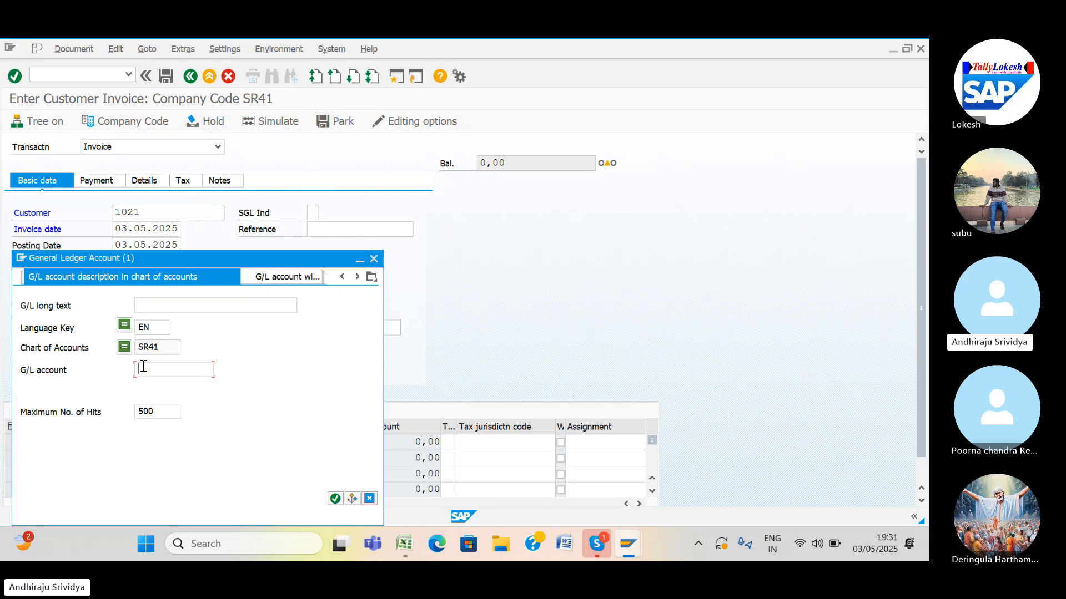
key("Return")
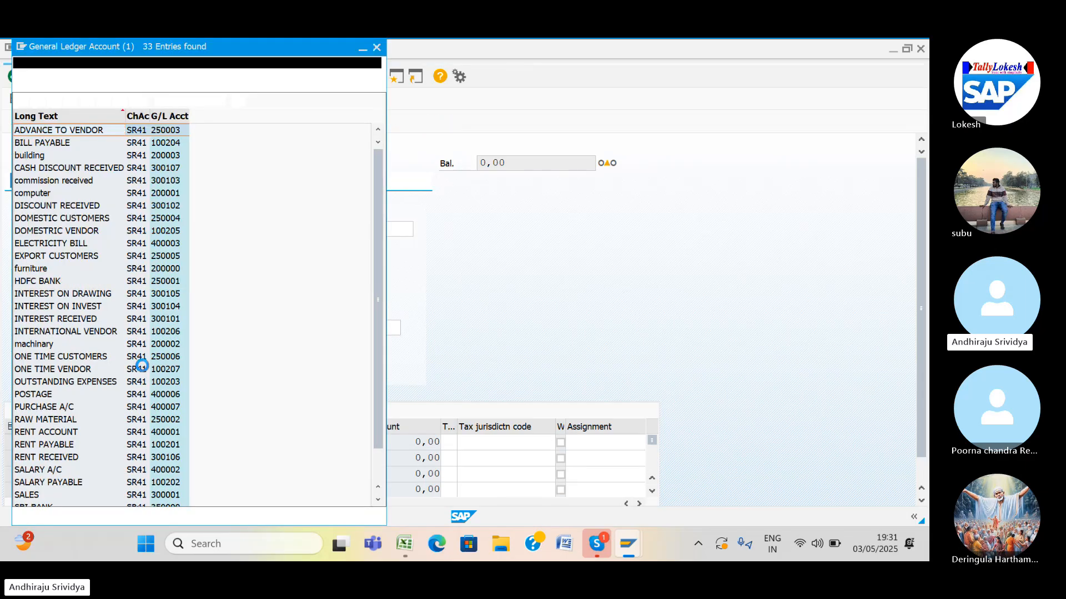
double_click(22, 493)
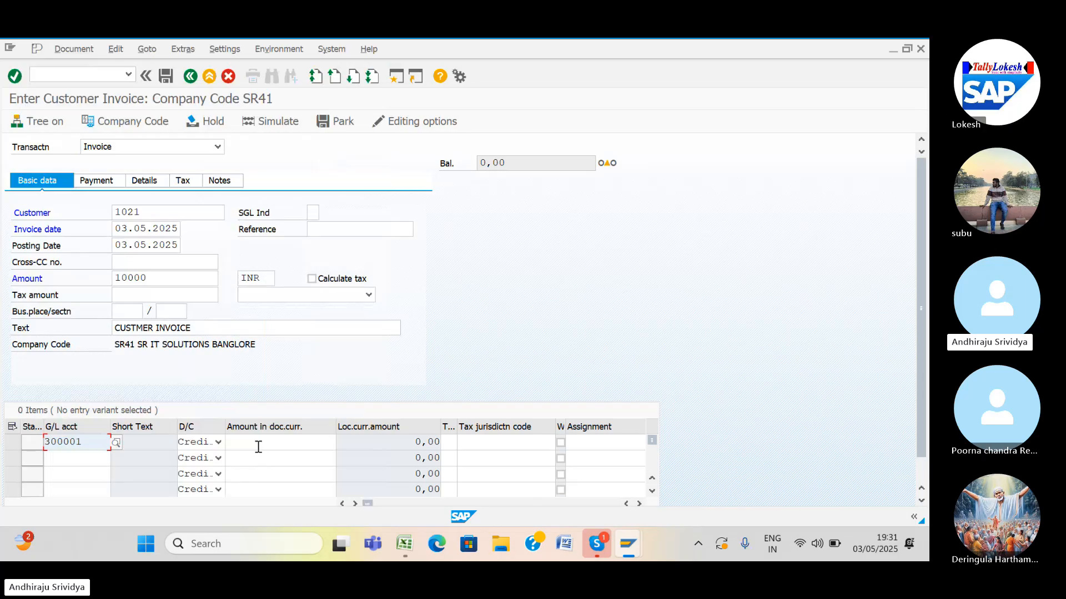
left_click(258, 447)
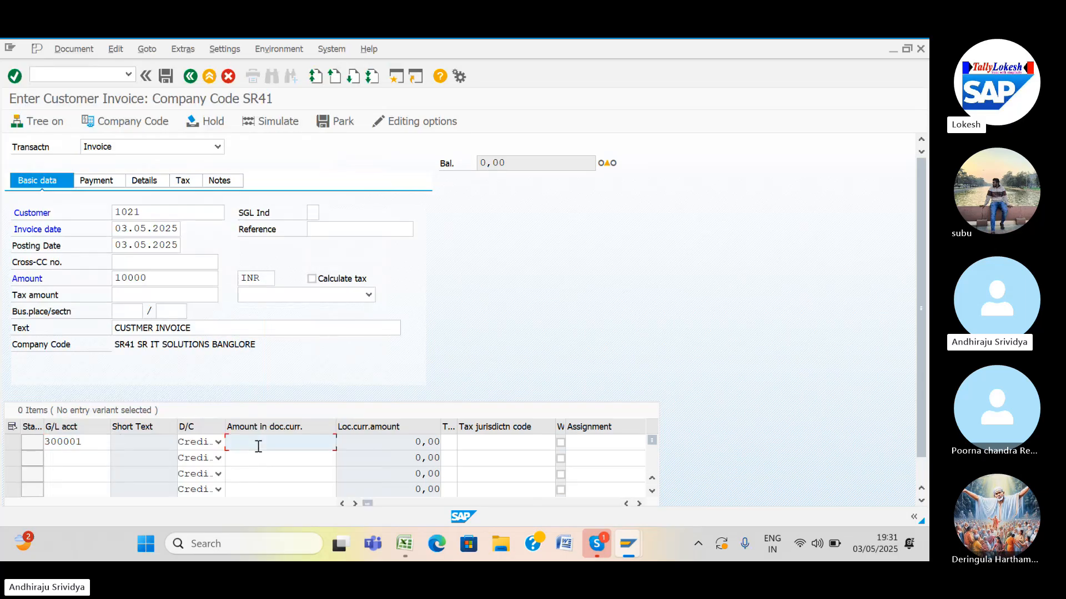
type("1")
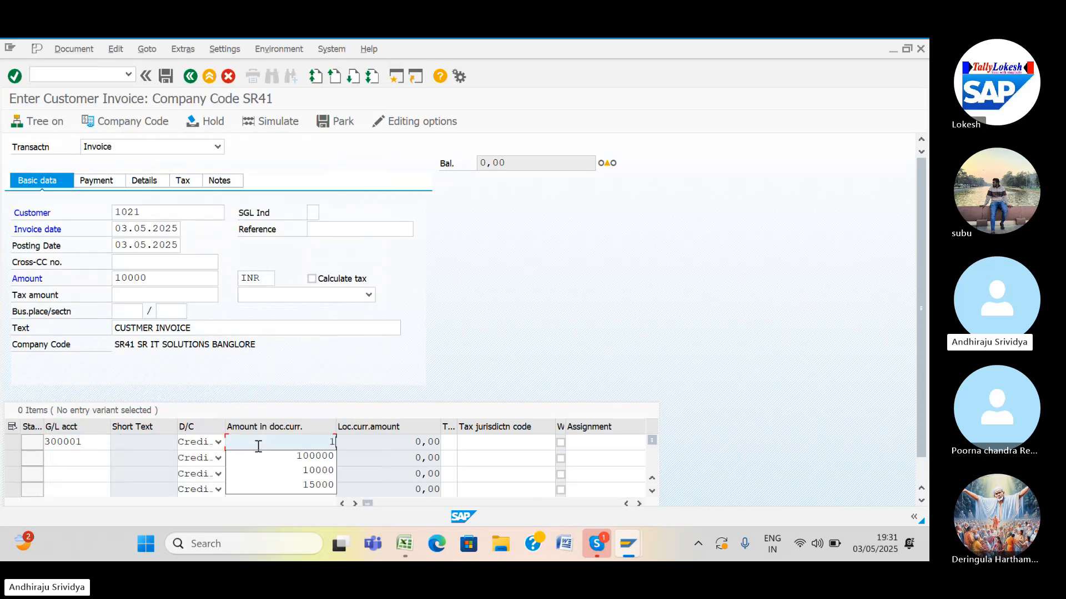
left_click(307, 472)
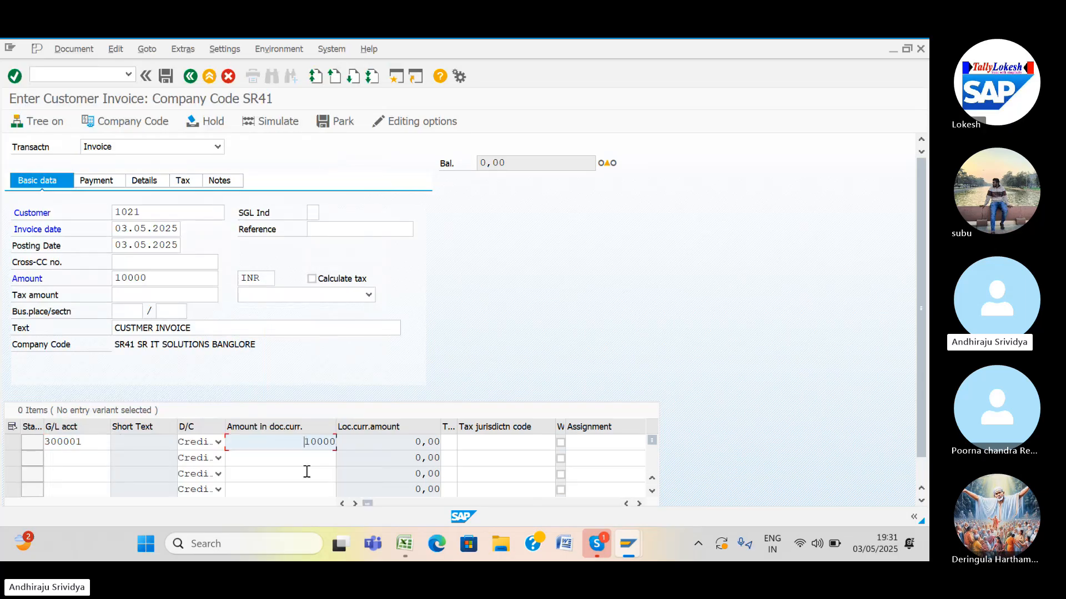
left_click(639, 504)
left_click(639, 504)
left_click(639, 504)
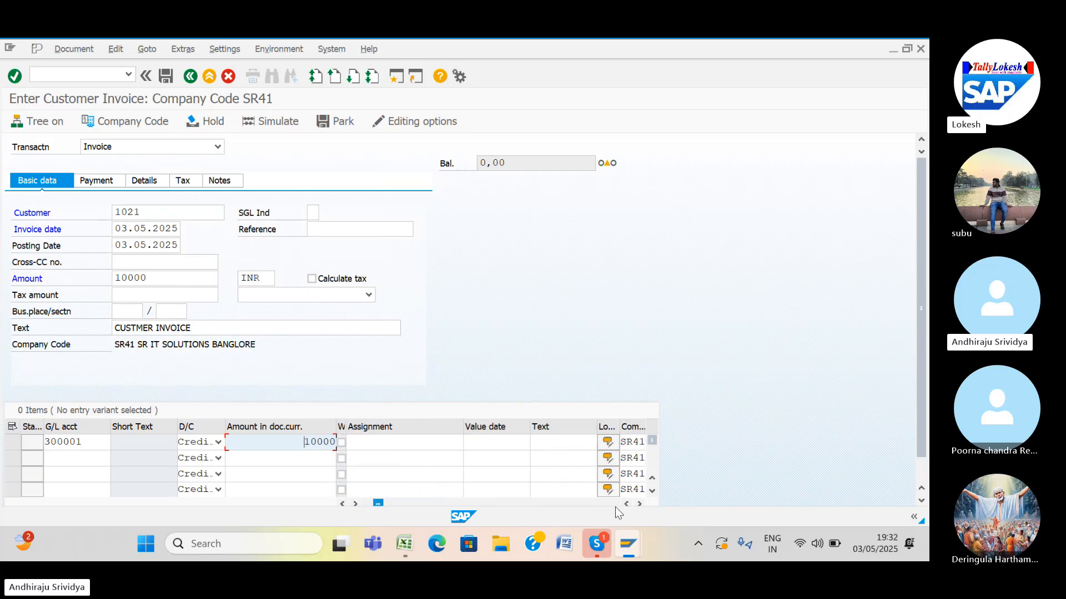
Give the line item value date 03.05.2025 and text SALES, and accept it.
left_click(513, 442)
type("0")
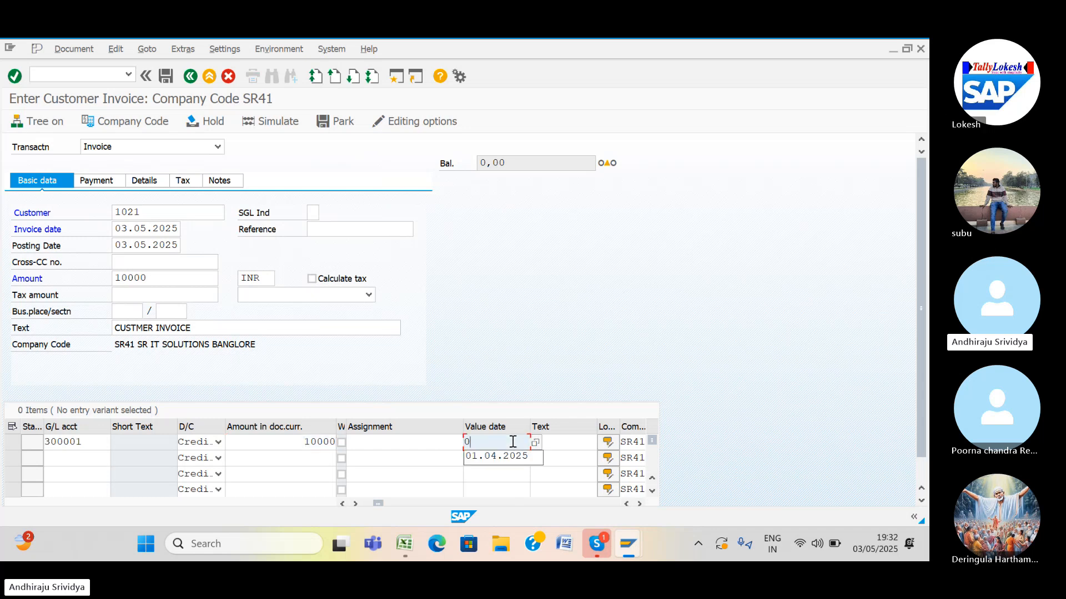
type("3.05.2025")
left_click(548, 444)
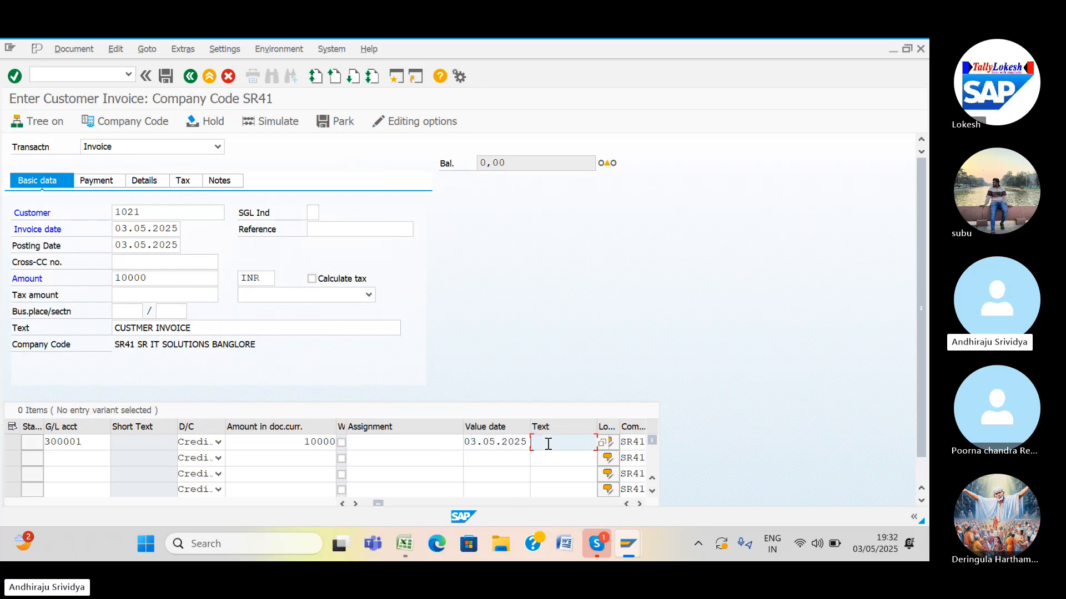
type("SAL")
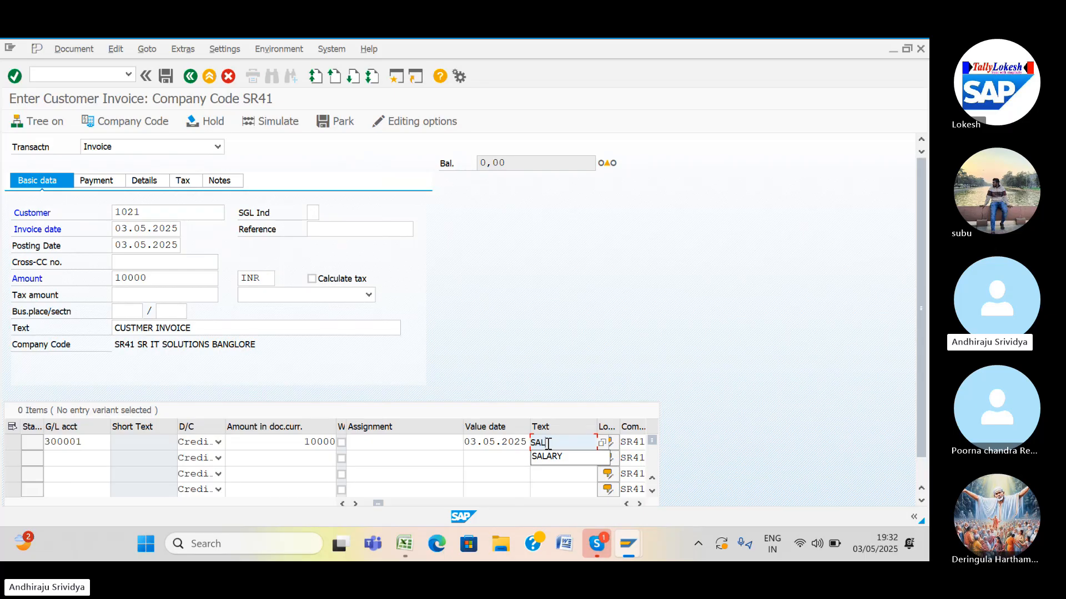
type("ES")
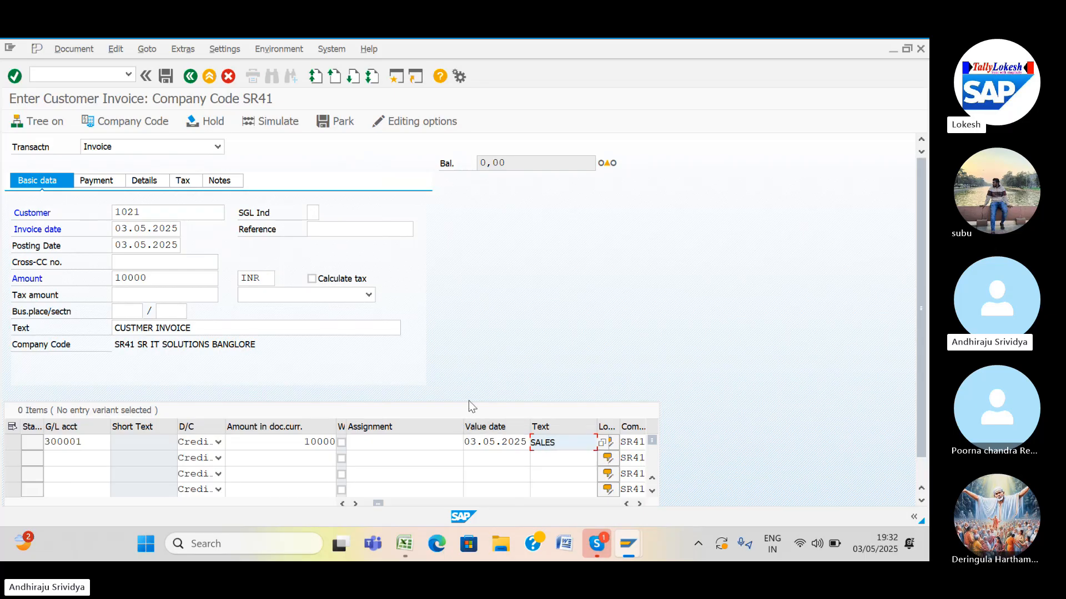
key("Return")
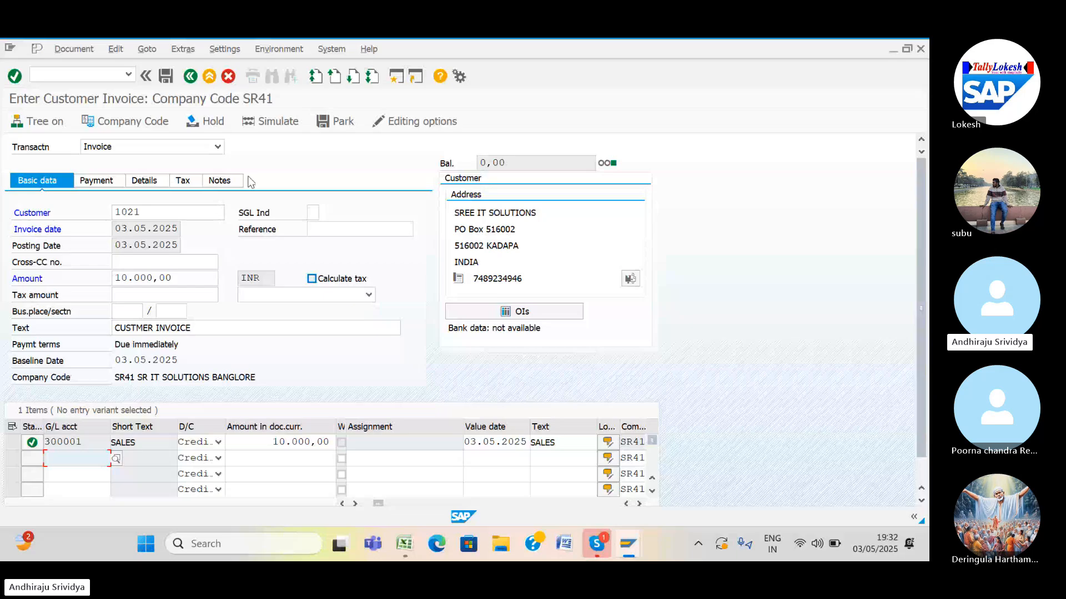
Simulate the invoice and open help for error GLT2076: account 300001 lacks an item category.
left_click(269, 124)
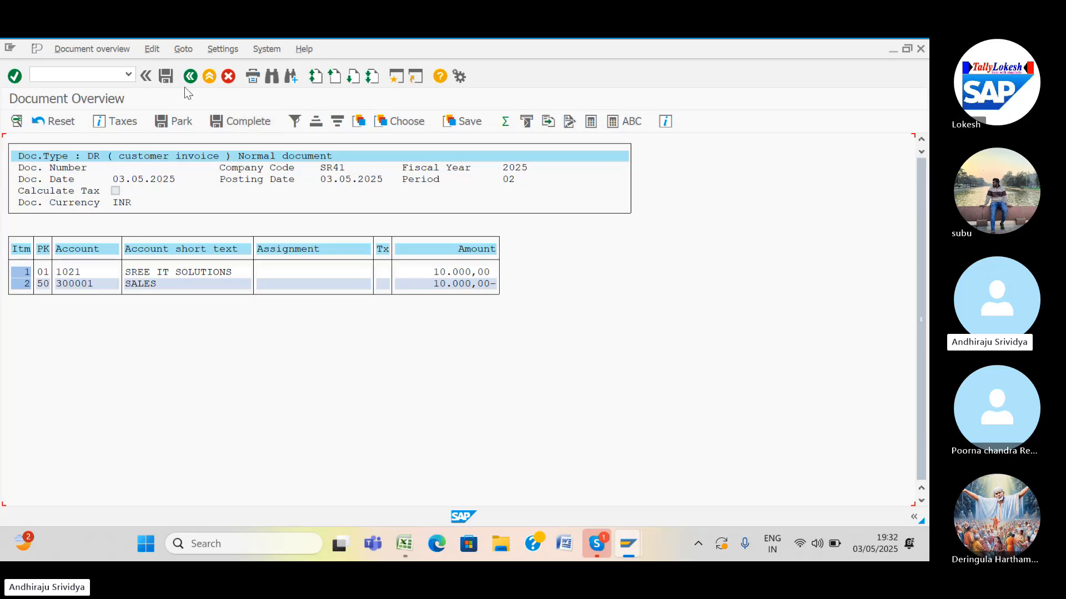
left_click(166, 75)
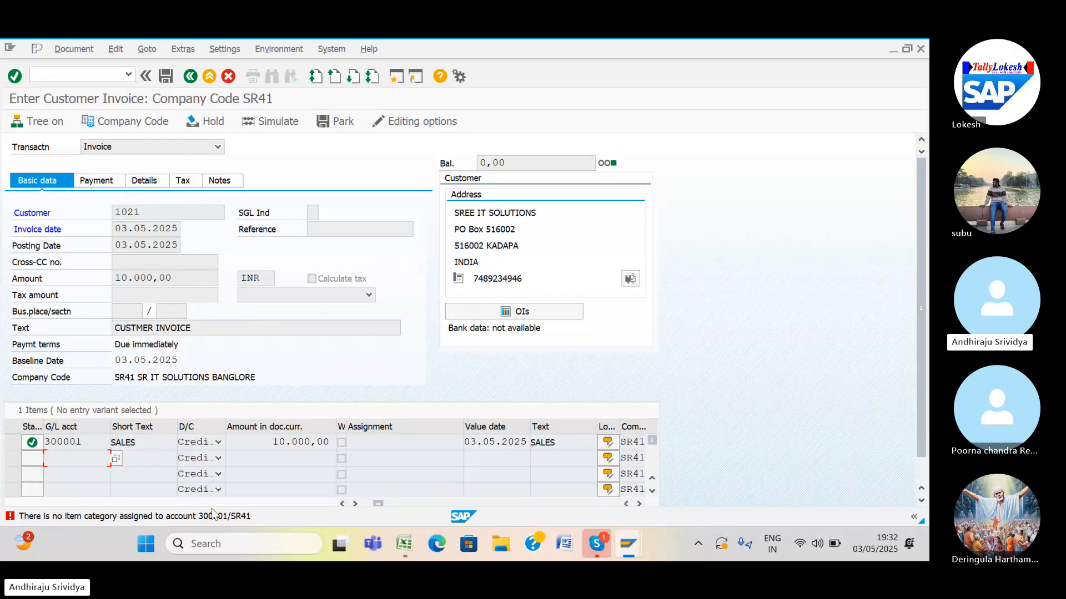
left_click(213, 516)
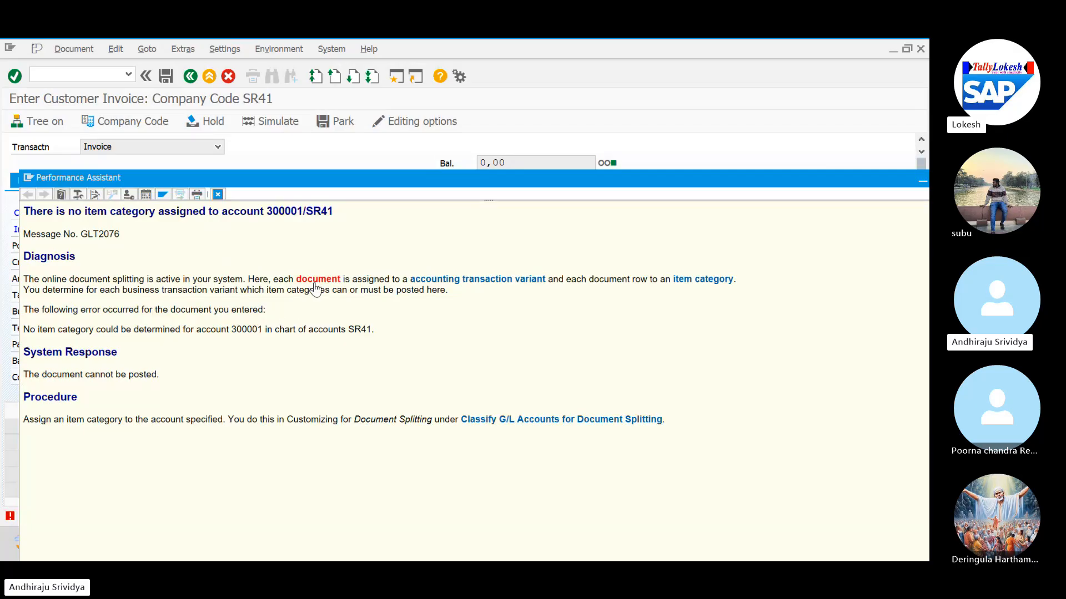
Open Classify G/L Accounts for Document Splitting with work area chart SR41.
left_click(490, 421)
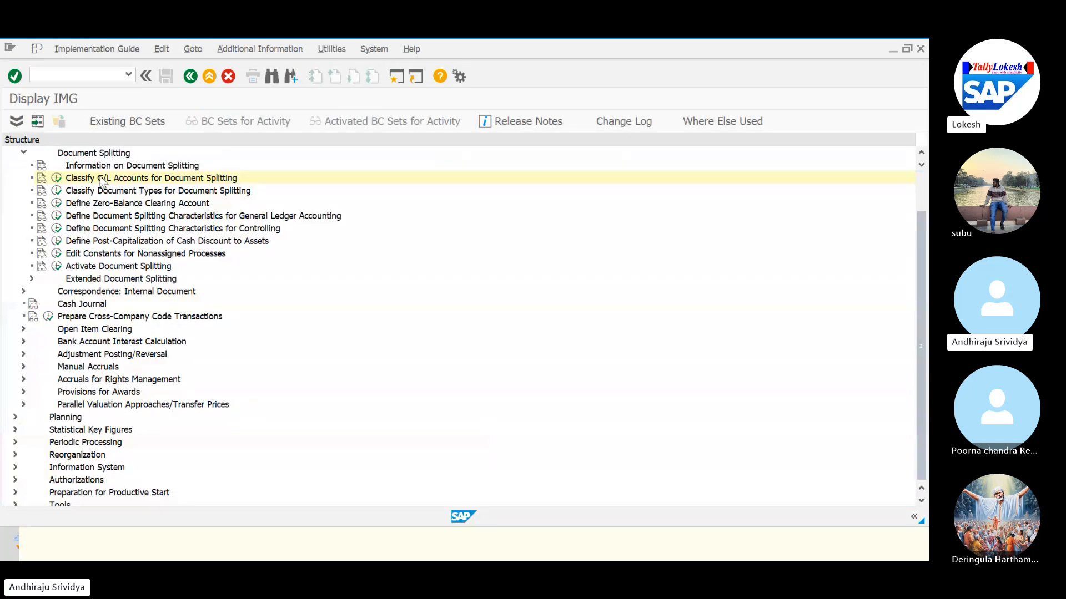
left_click(56, 178)
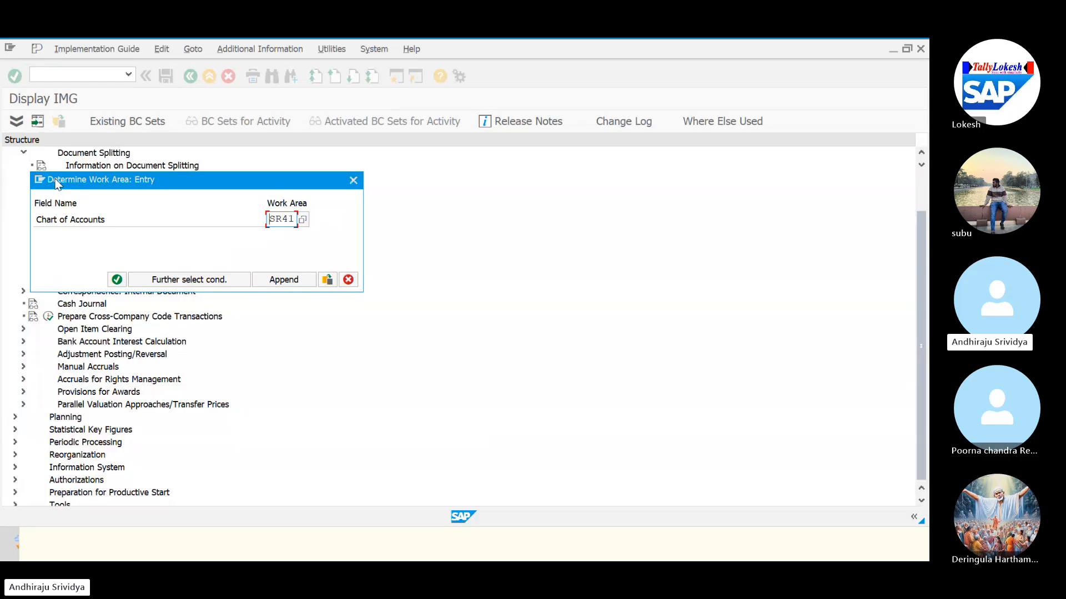
left_click(117, 280)
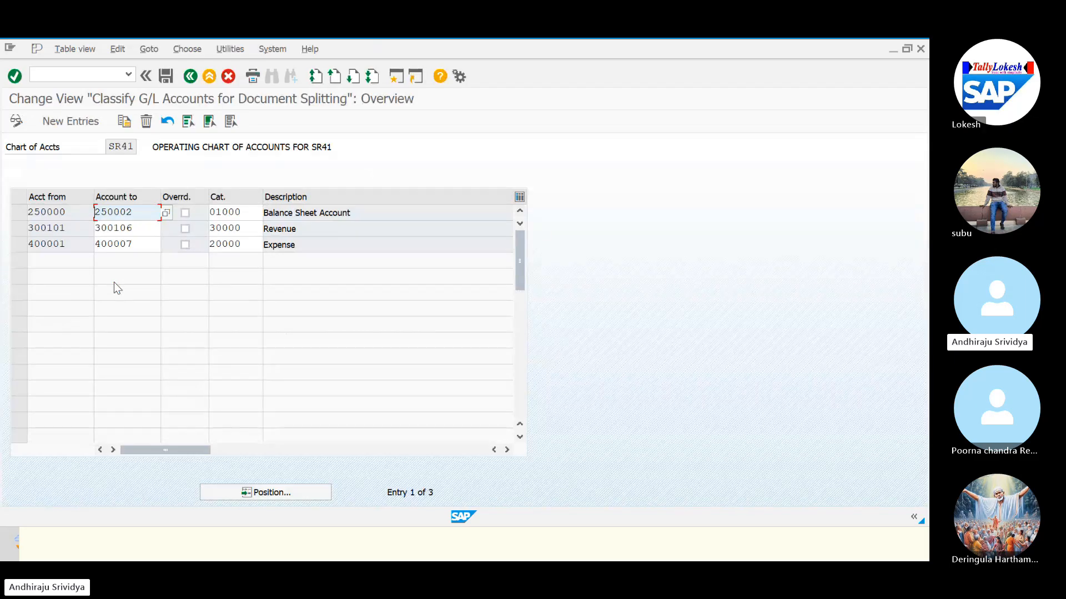
Add a new classification entry for the account range 300001 to 300001.
left_click(80, 127)
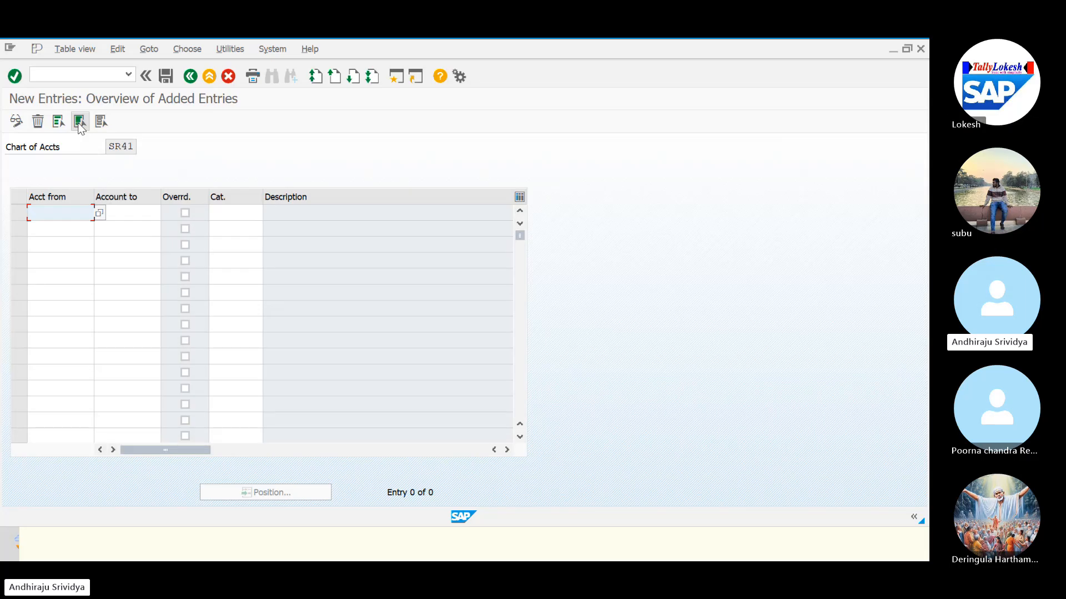
left_click(98, 213)
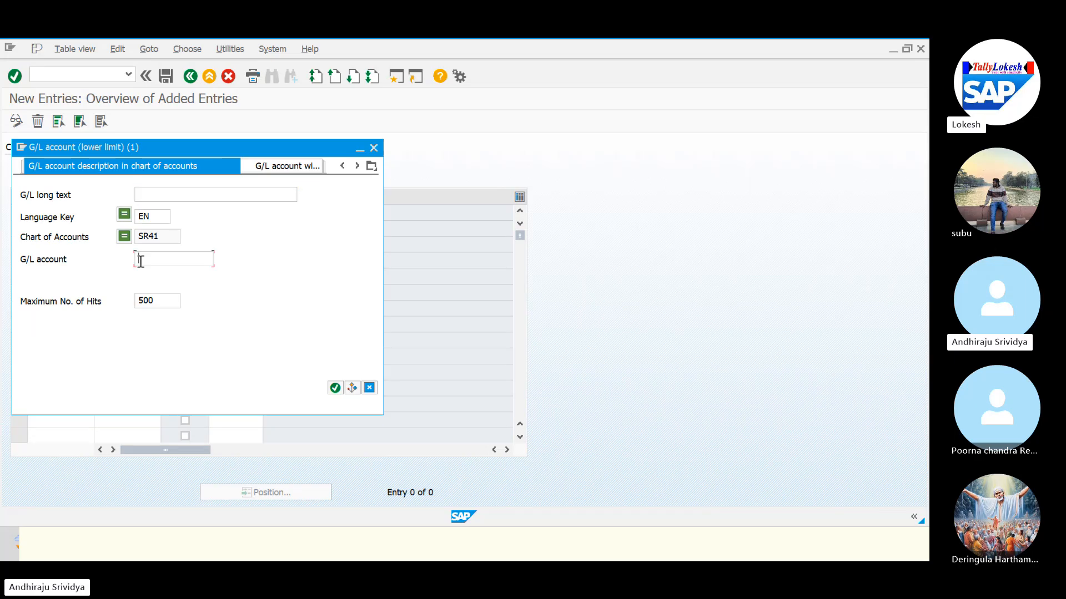
key("Return")
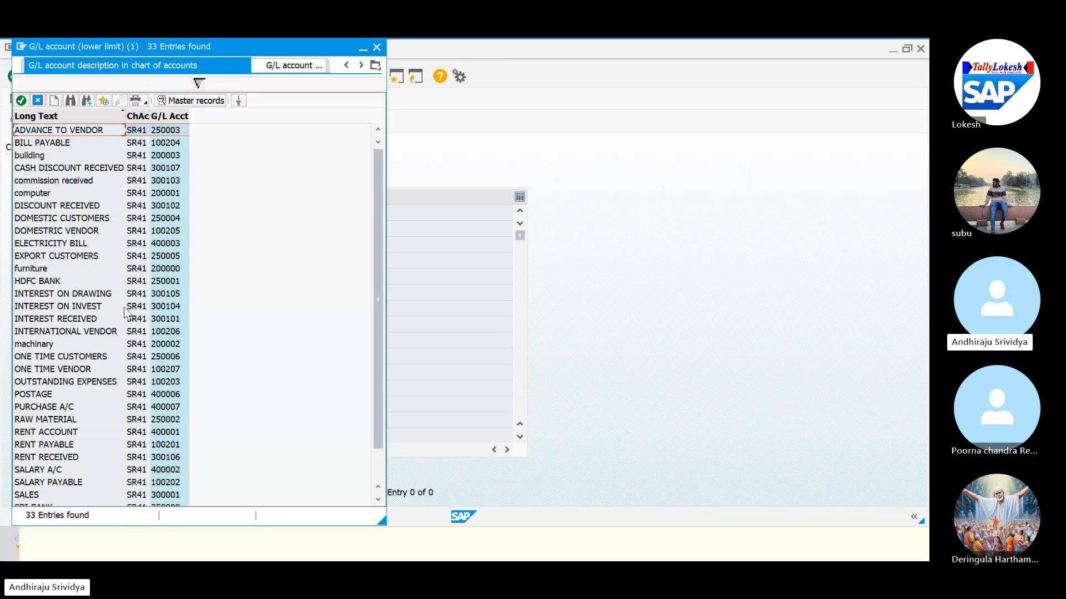
double_click(35, 494)
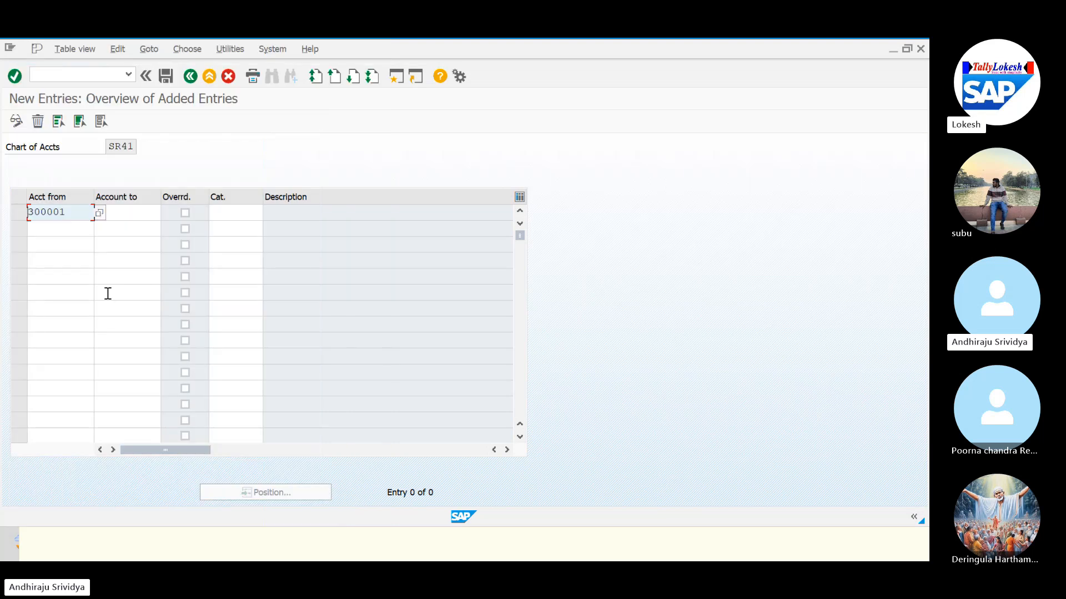
left_click(125, 212)
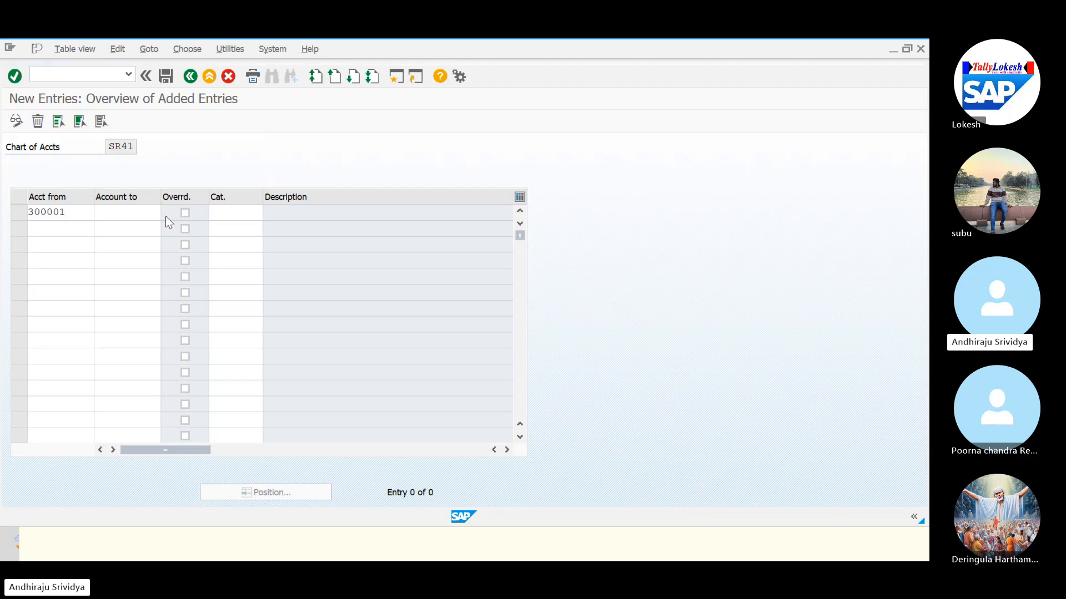
left_click(166, 214)
left_click(154, 259)
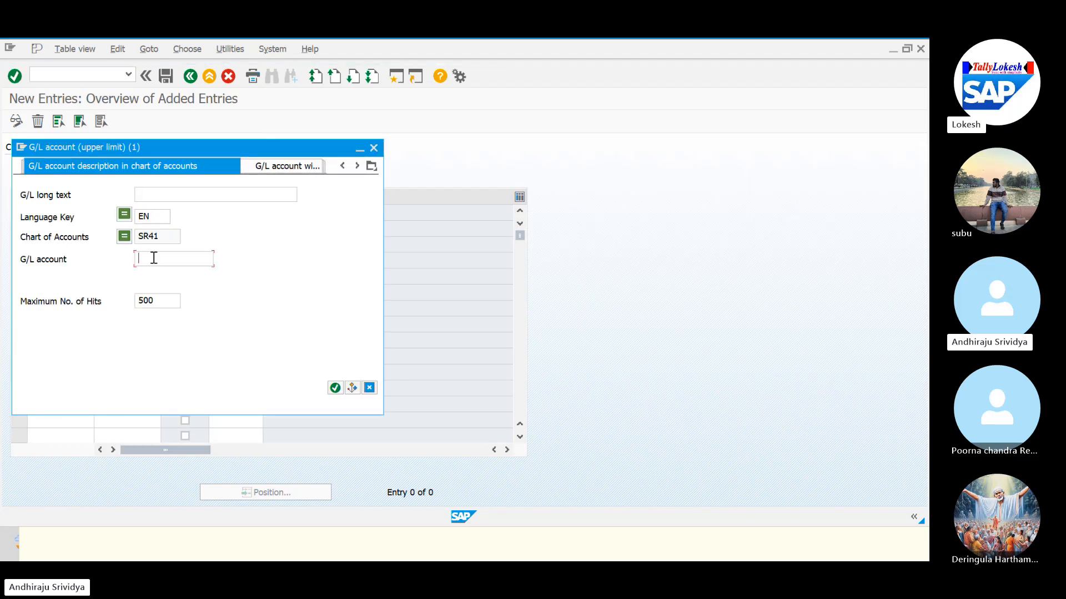
key("Return")
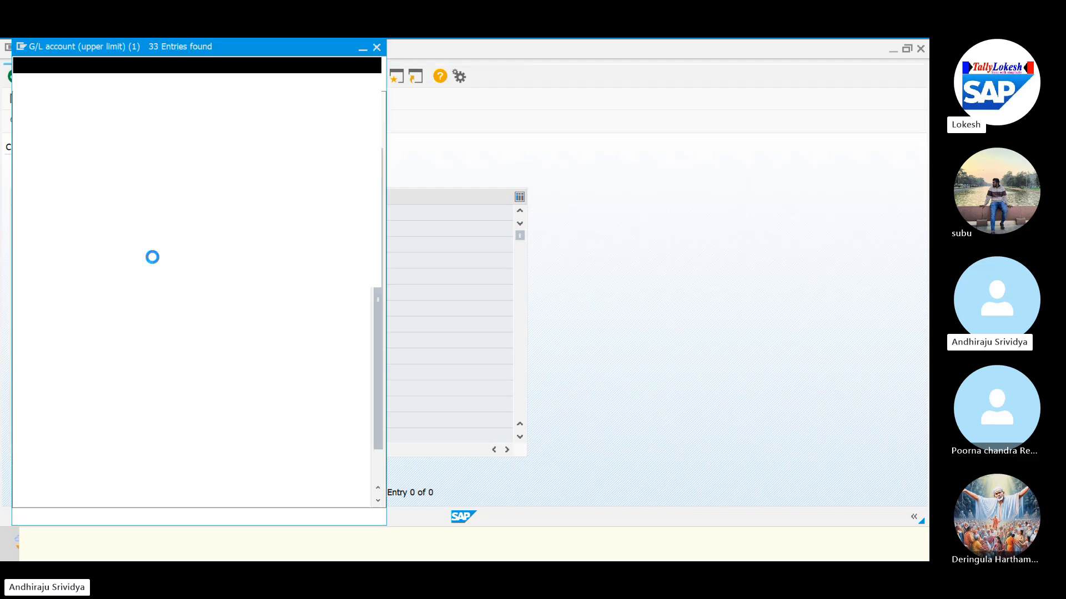
double_click(26, 493)
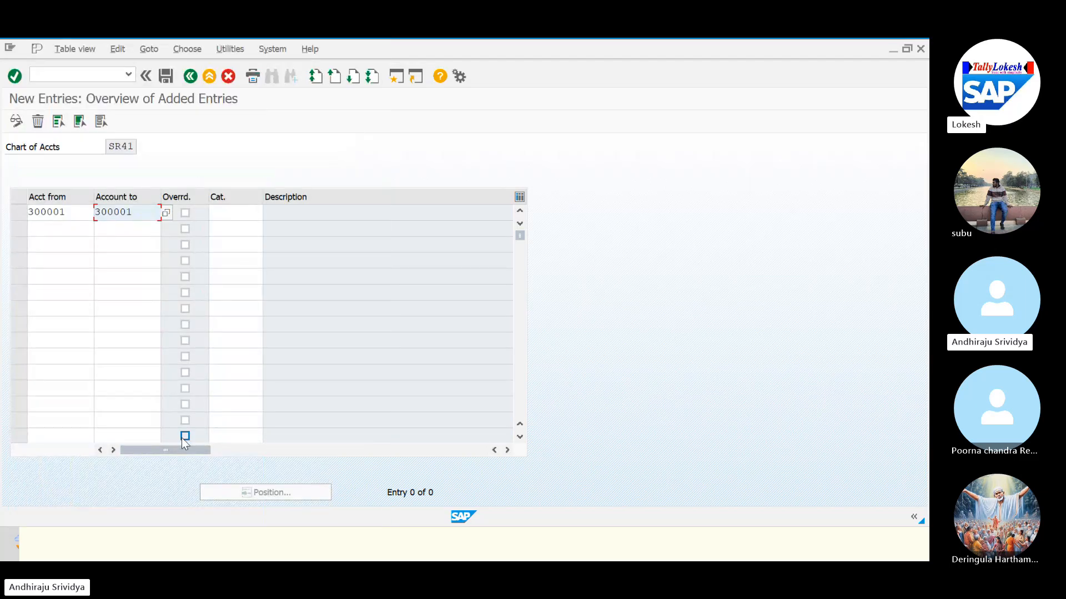
Assign item category 30000 Revenue to the entry and save.
left_click(228, 214)
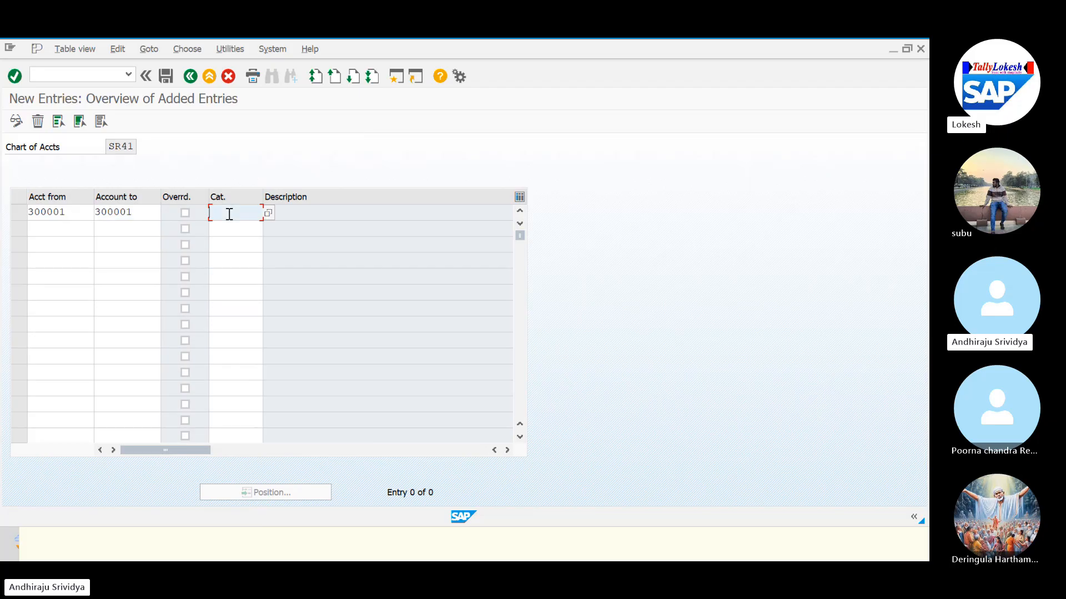
left_click(268, 213)
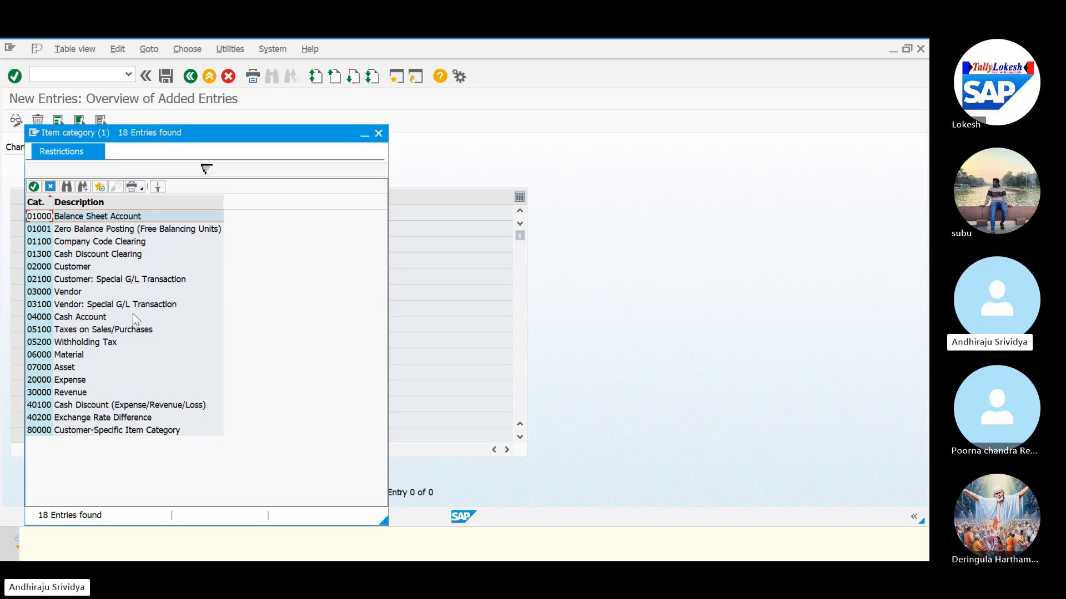
left_click(59, 393)
double_click(59, 393)
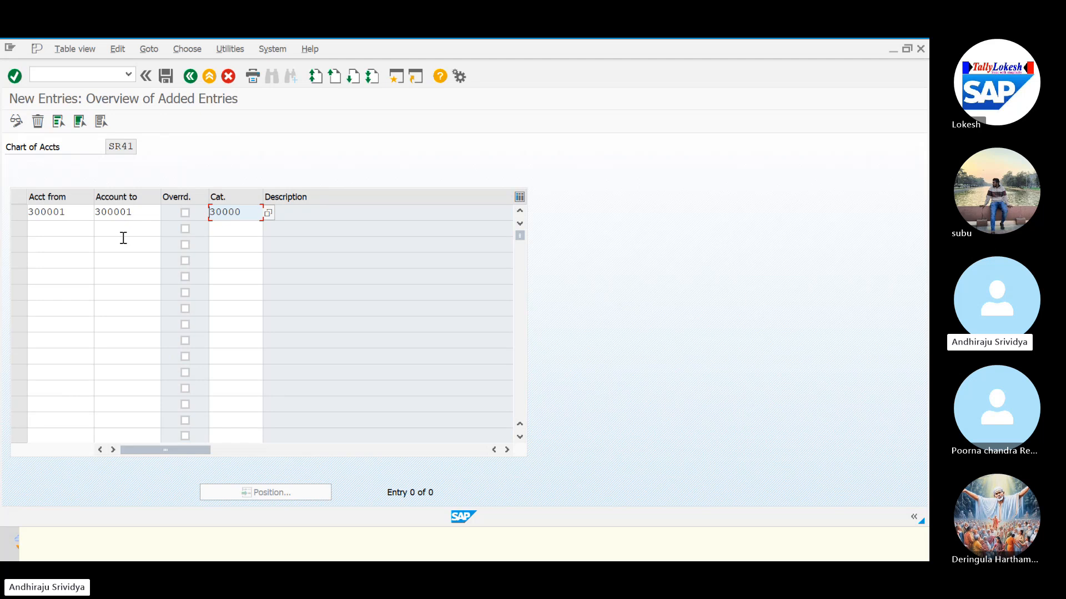
left_click(165, 76)
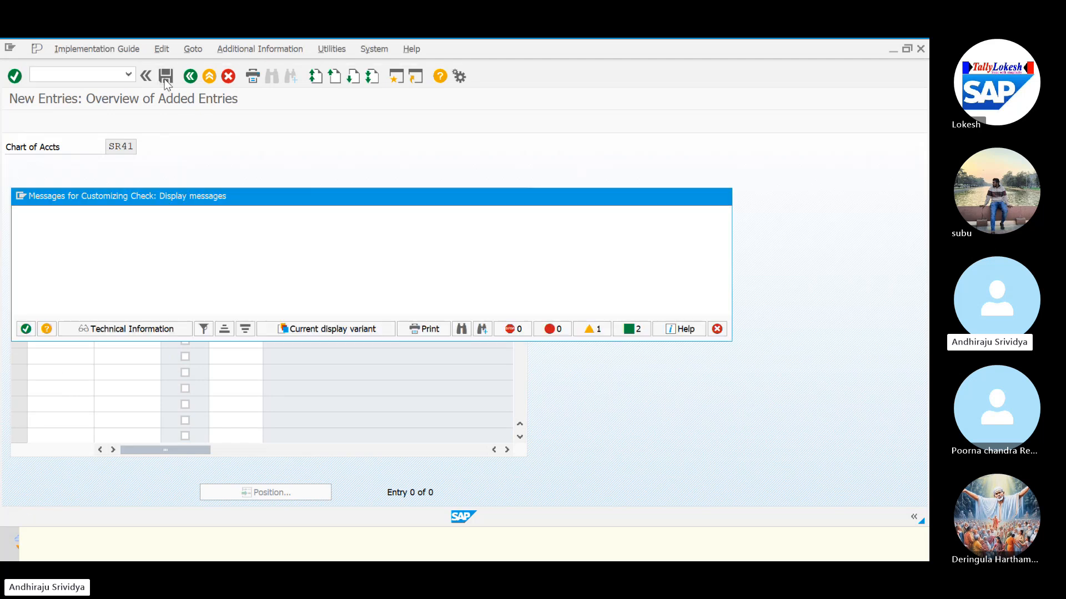
Save the 300001 Revenue classification to the proposed customizing request.
left_click(26, 329)
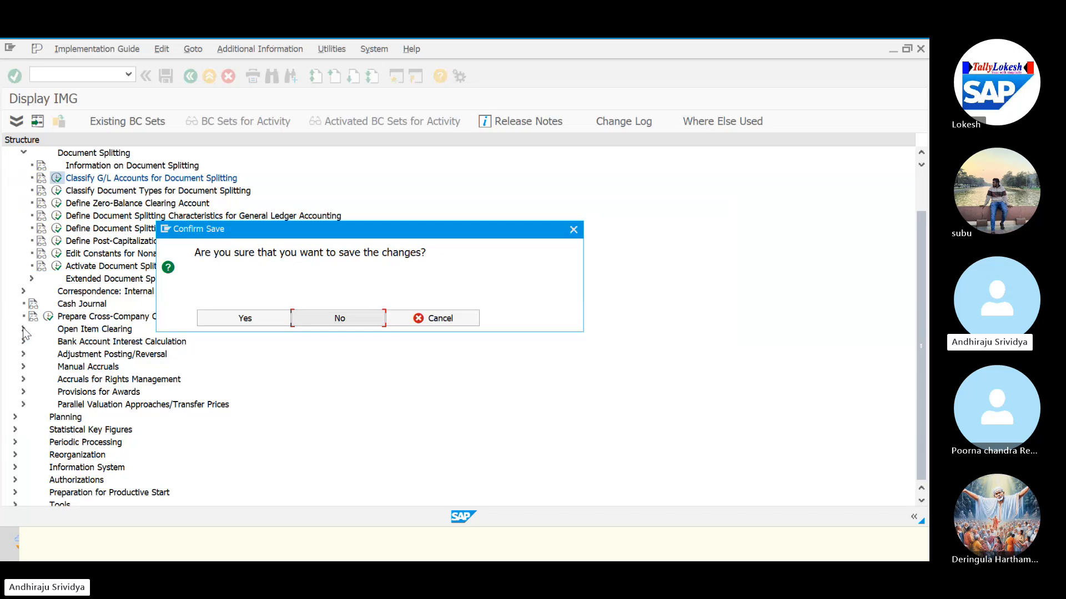
left_click(247, 321)
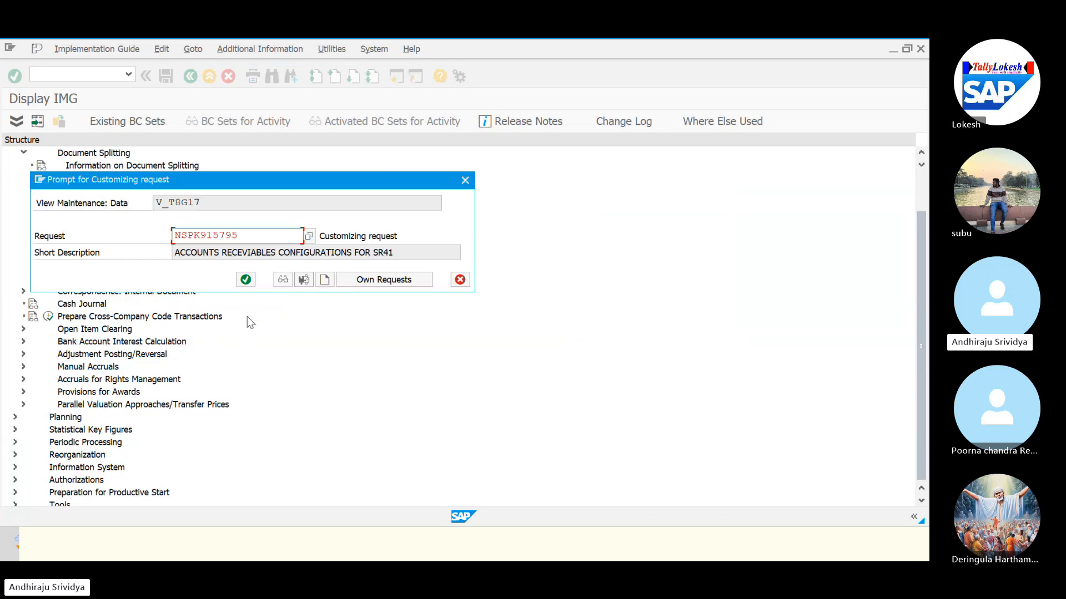
left_click(244, 279)
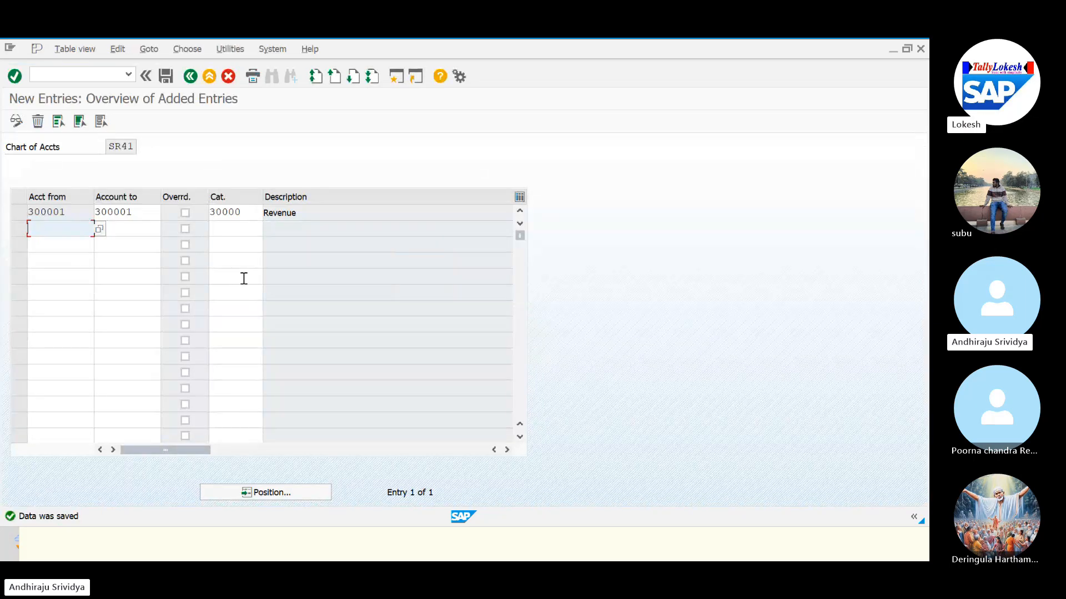
Back out of the classification and discard the unposted invoice, returning to SAP Easy Access.
left_click(189, 80)
left_click(189, 79)
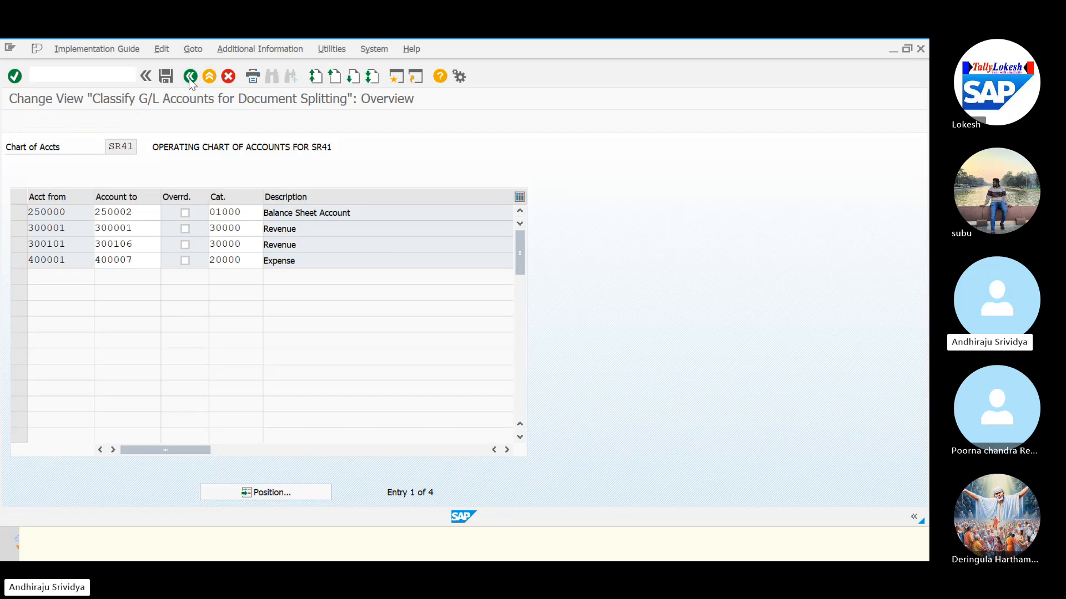
left_click(189, 79)
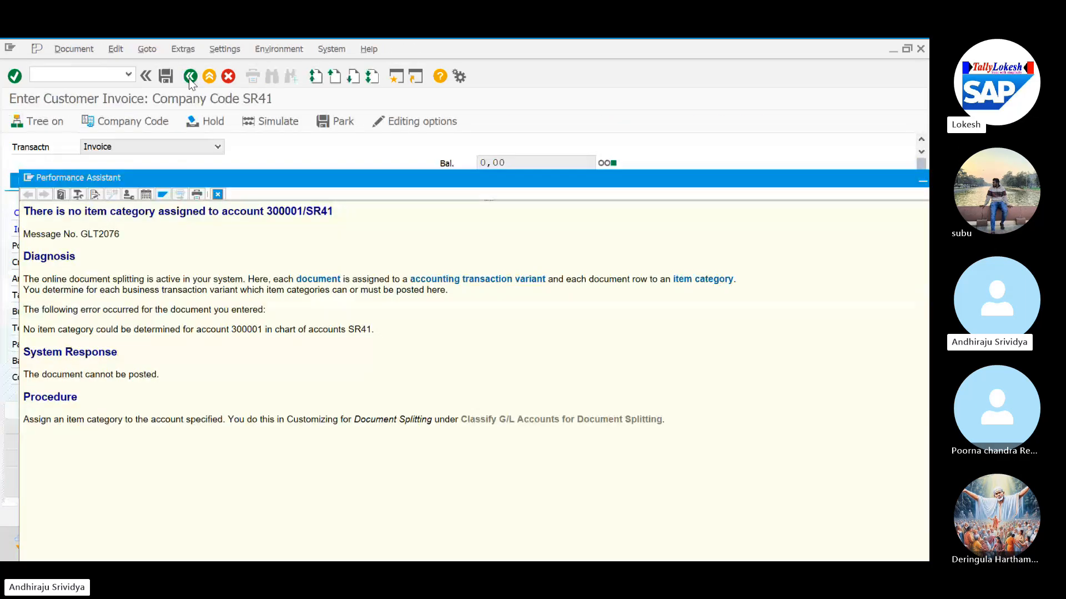
left_click(190, 79)
left_click(189, 79)
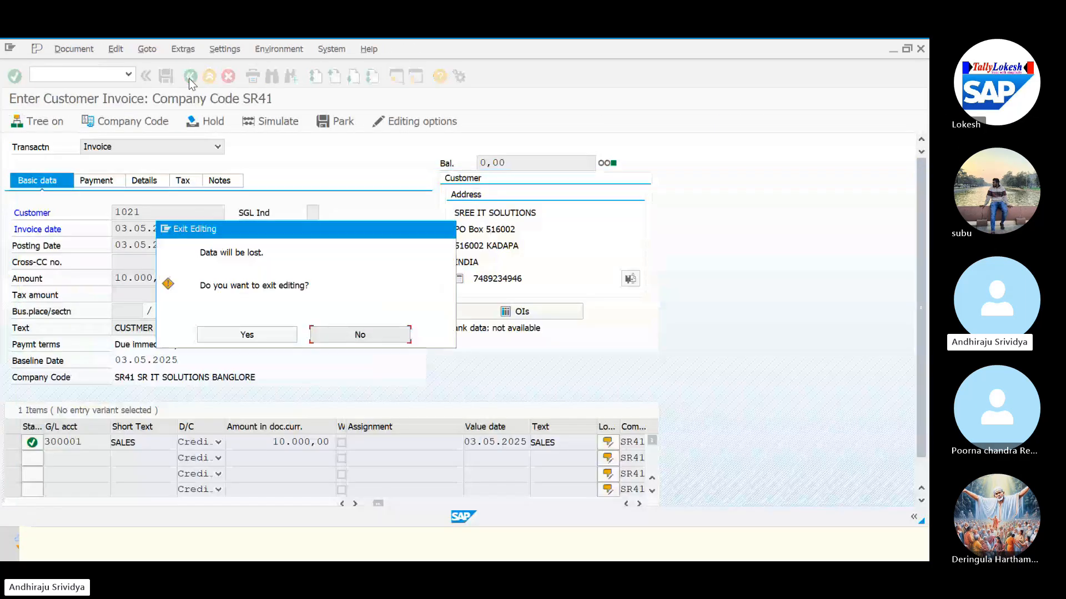
left_click(257, 338)
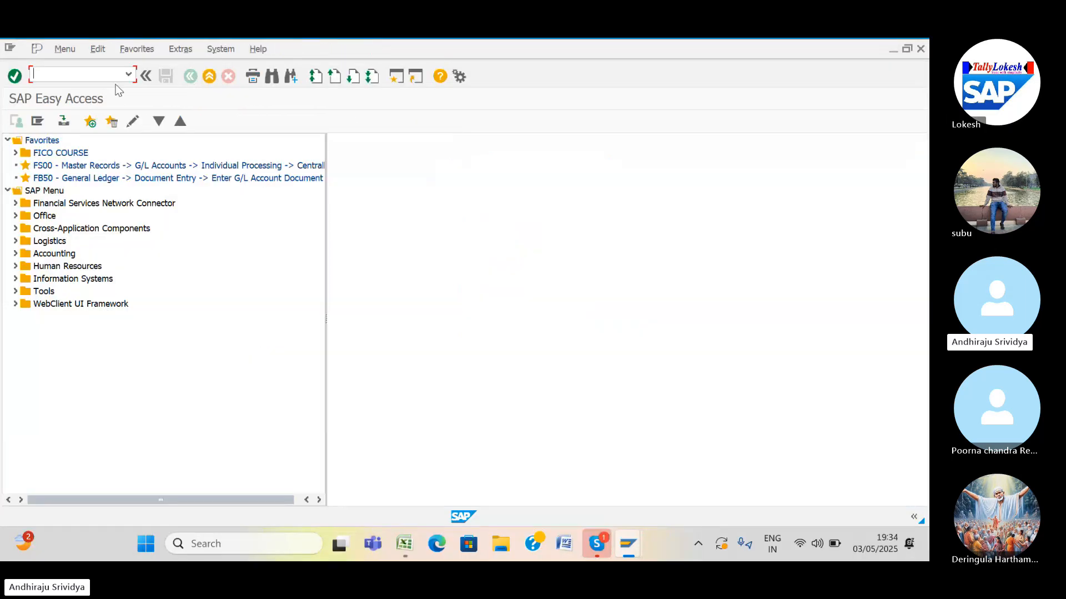
Start FB70 from the transaction history and pick the customer through the search help.
left_click(129, 74)
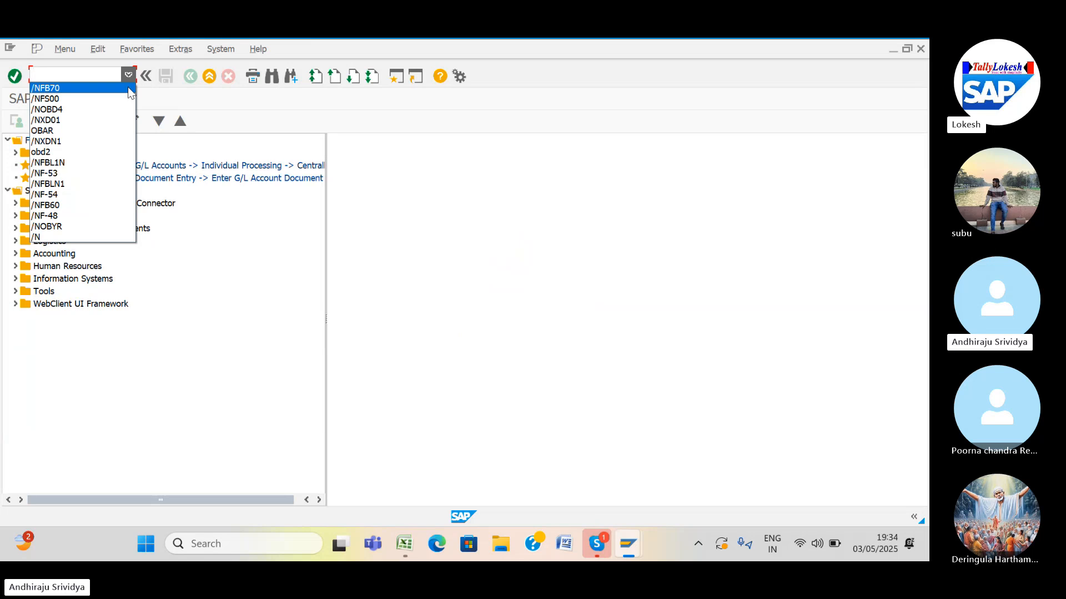
left_click(129, 89)
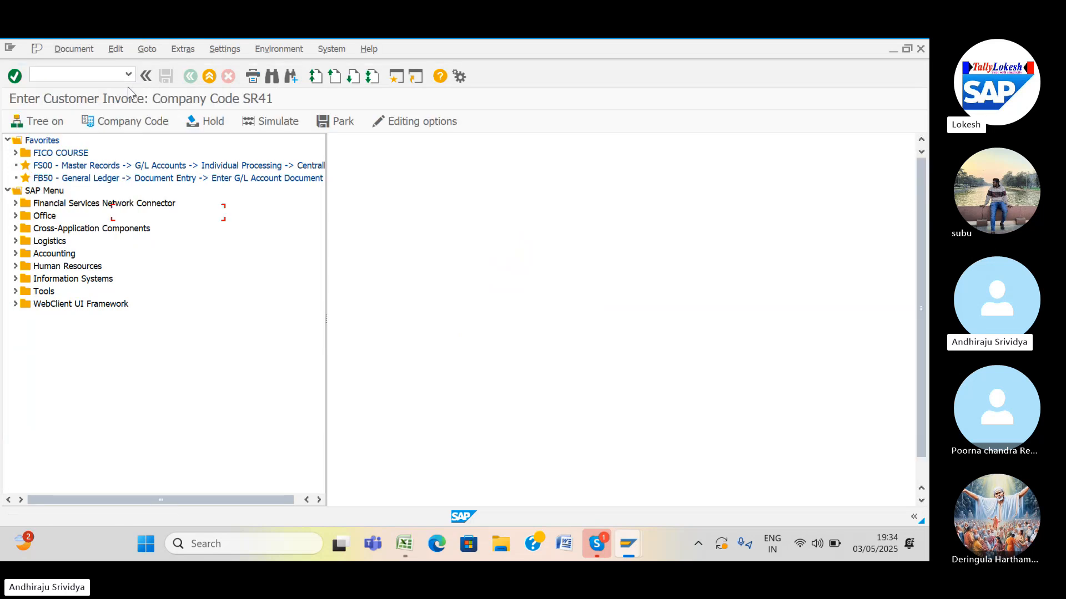
left_click(230, 213)
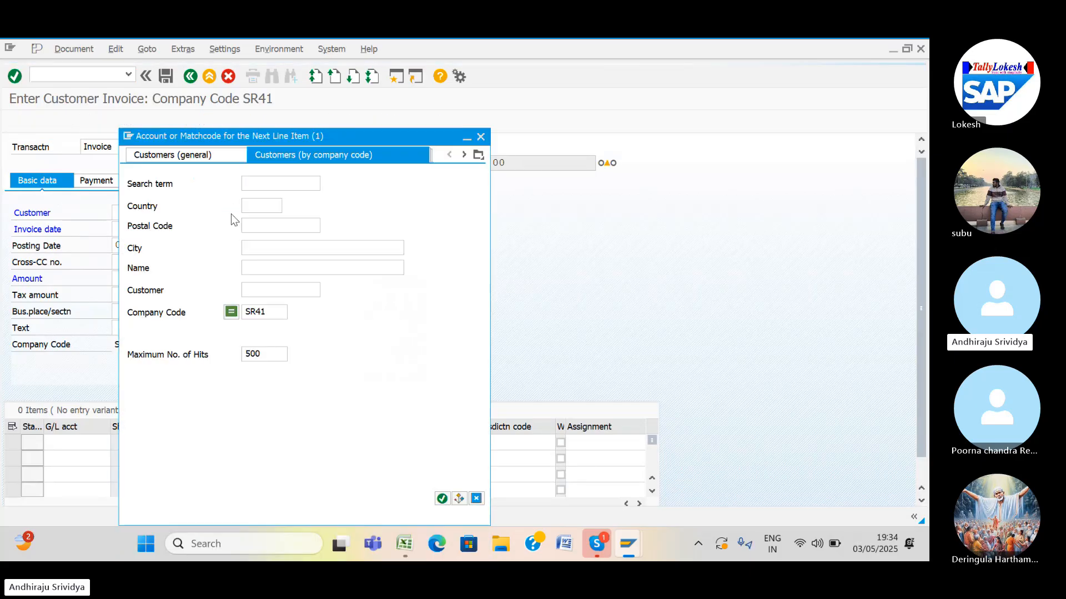
key("Return")
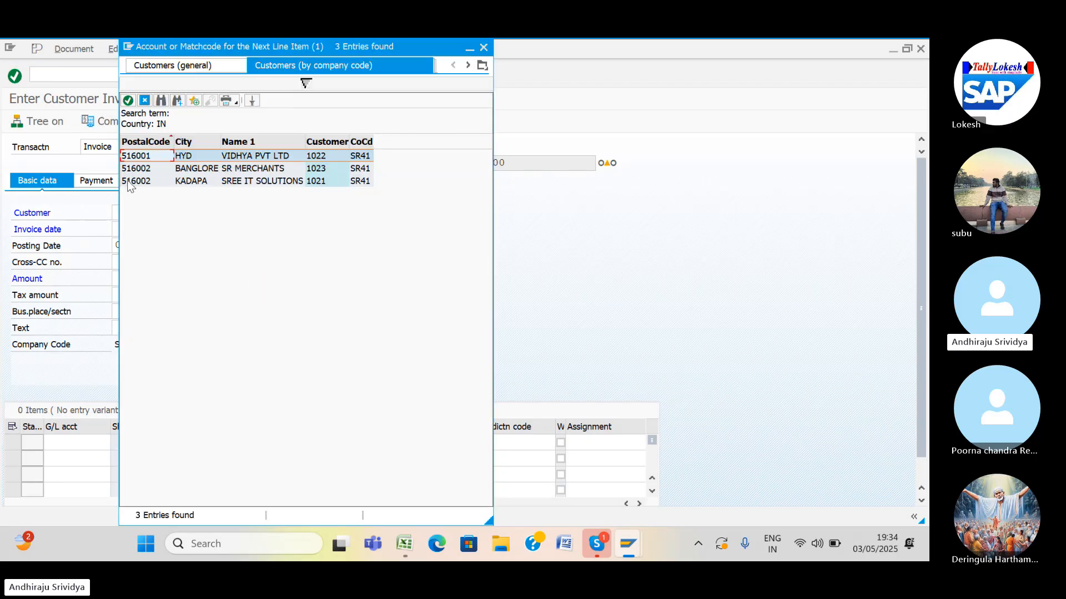
double_click(130, 186)
Fill invoice date 03.05.2025, amount 10000 and text CUSTMER INVOICE.
left_click(131, 229)
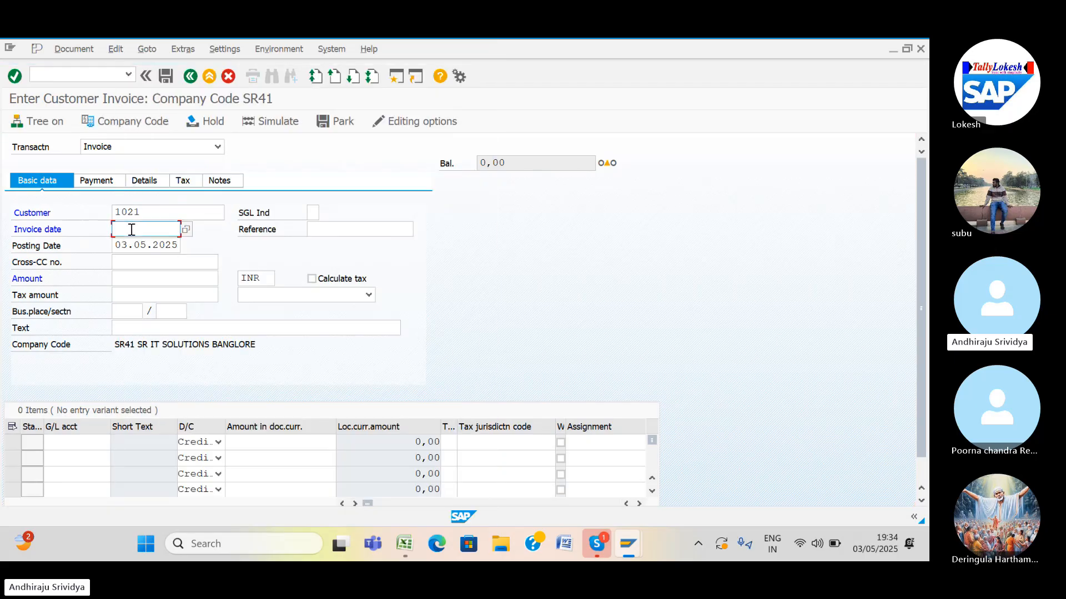
type("0")
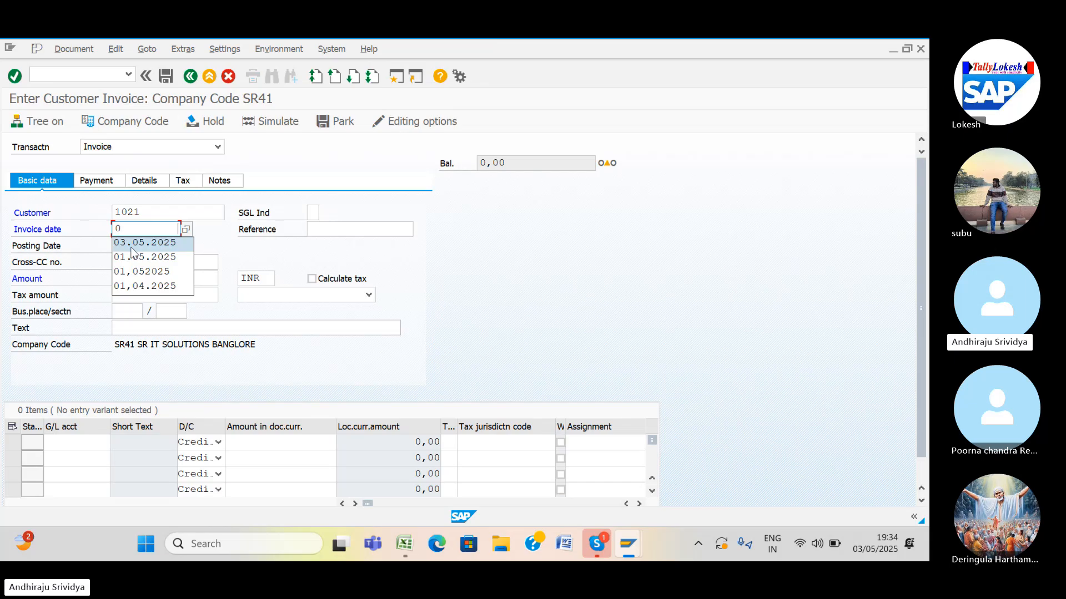
left_click(132, 248)
left_click(133, 279)
type("1")
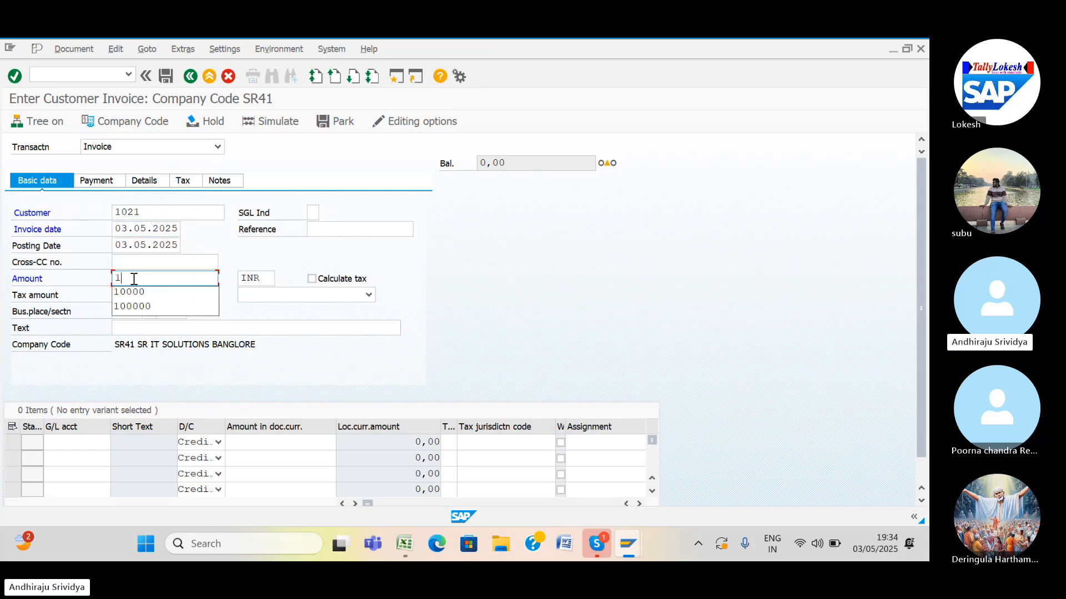
left_click(137, 297)
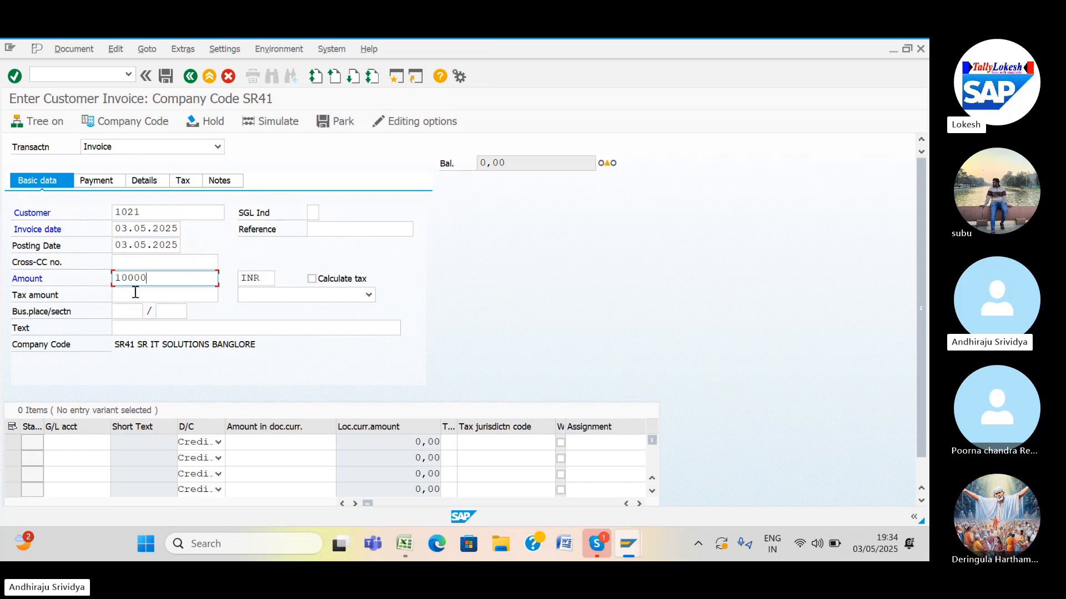
left_click(142, 331)
type("C")
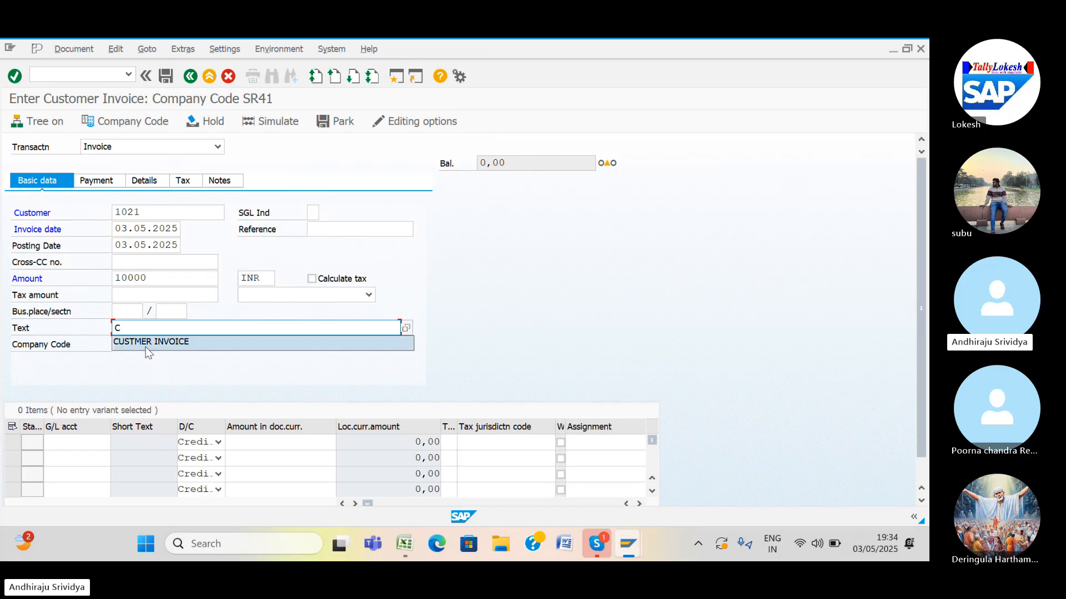
left_click(145, 348)
left_click(95, 442)
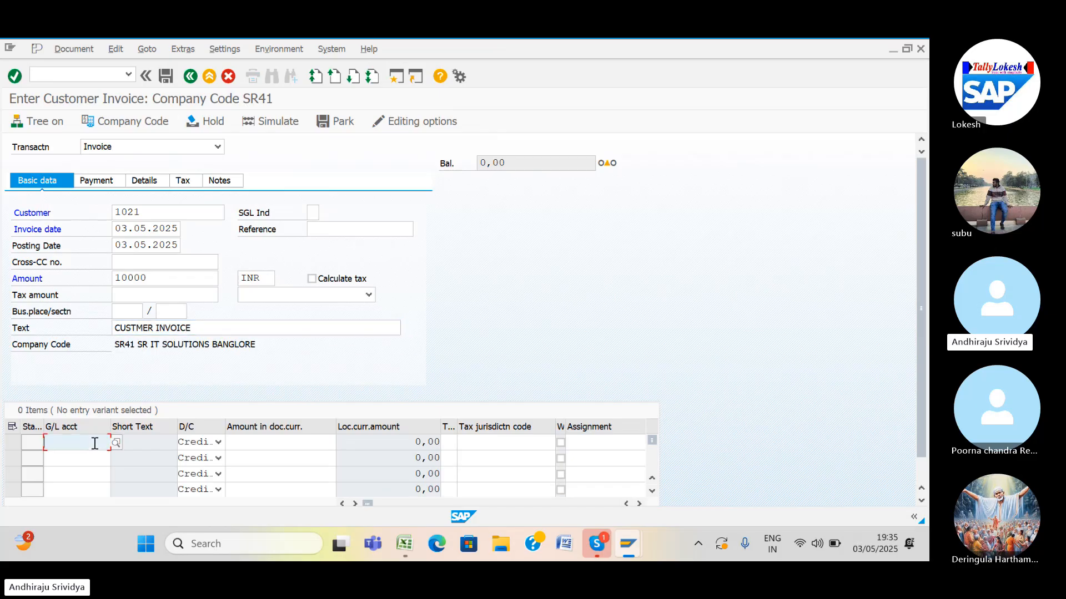
Enter G/L account 300001 SALES with amount 10000 in the first line item.
type("3")
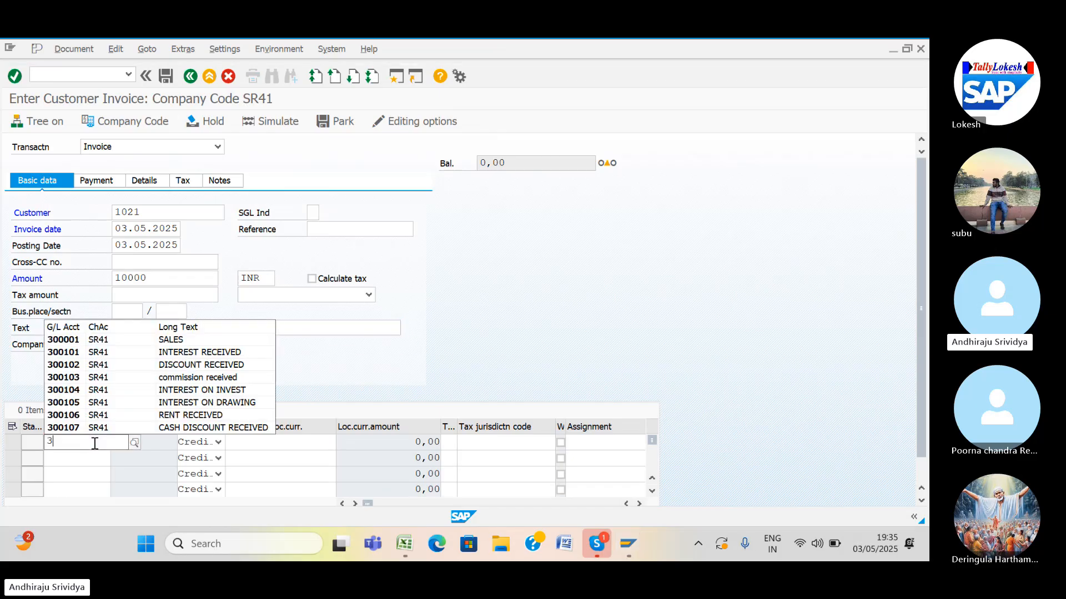
left_click(74, 343)
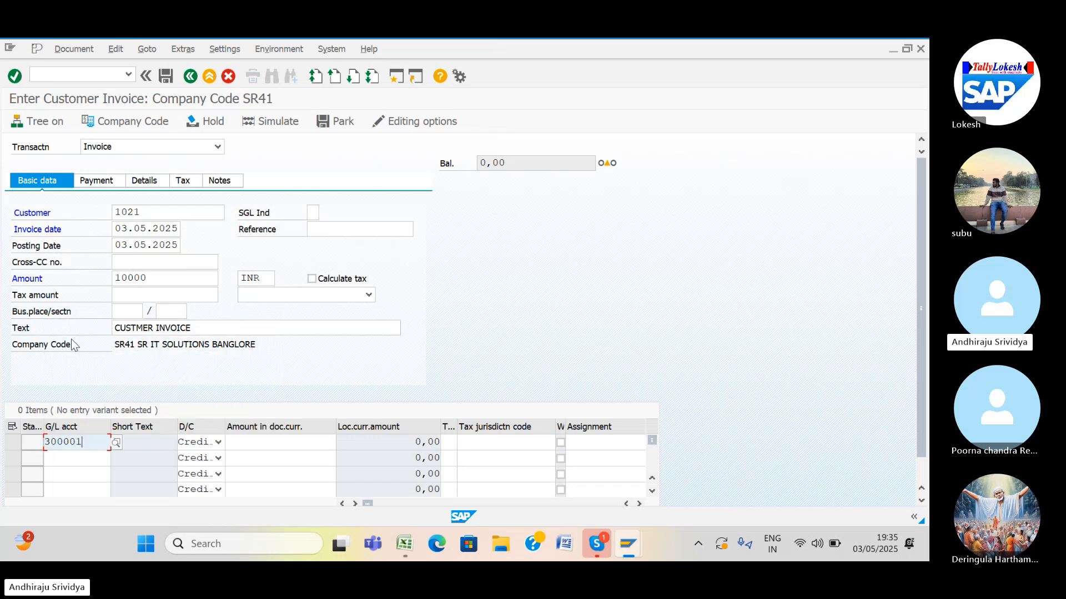
left_click(314, 444)
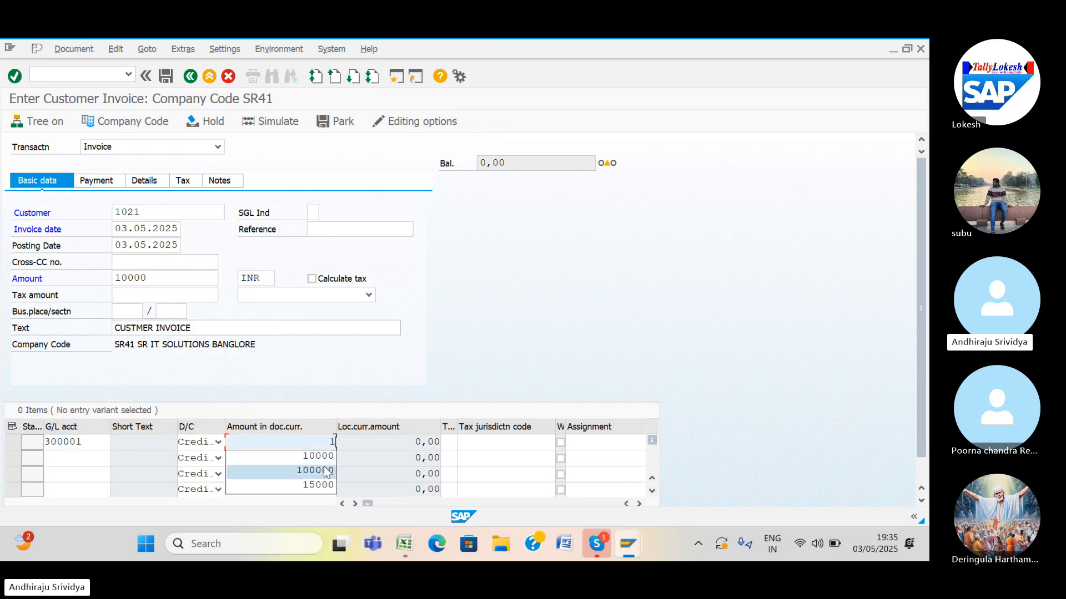
left_click(323, 458)
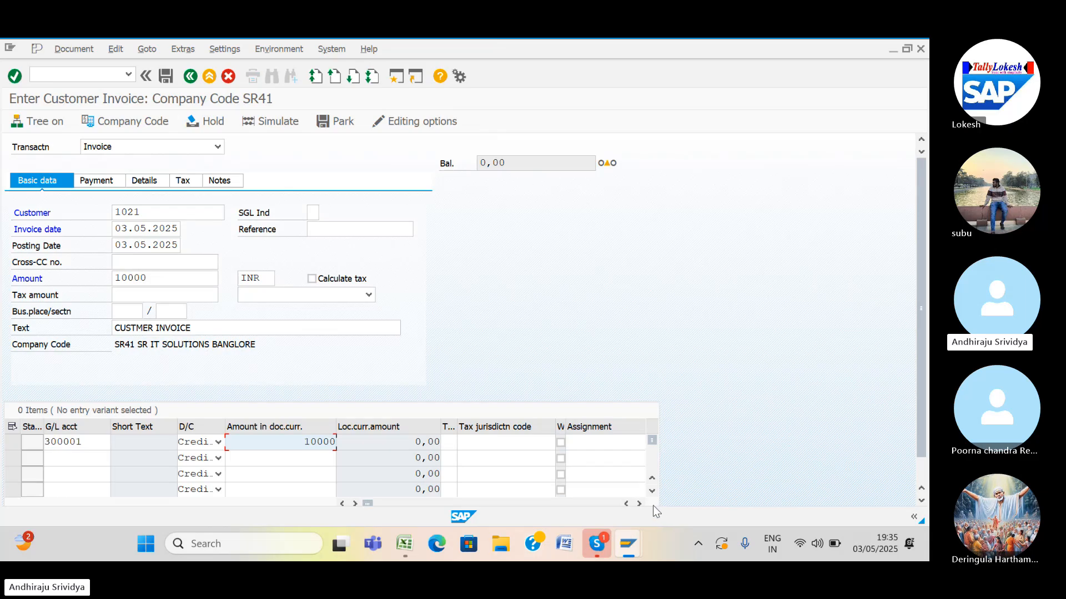
Give the line value date 03.05.2025 and text SALES, then validate it.
left_click(638, 503)
left_click(639, 504)
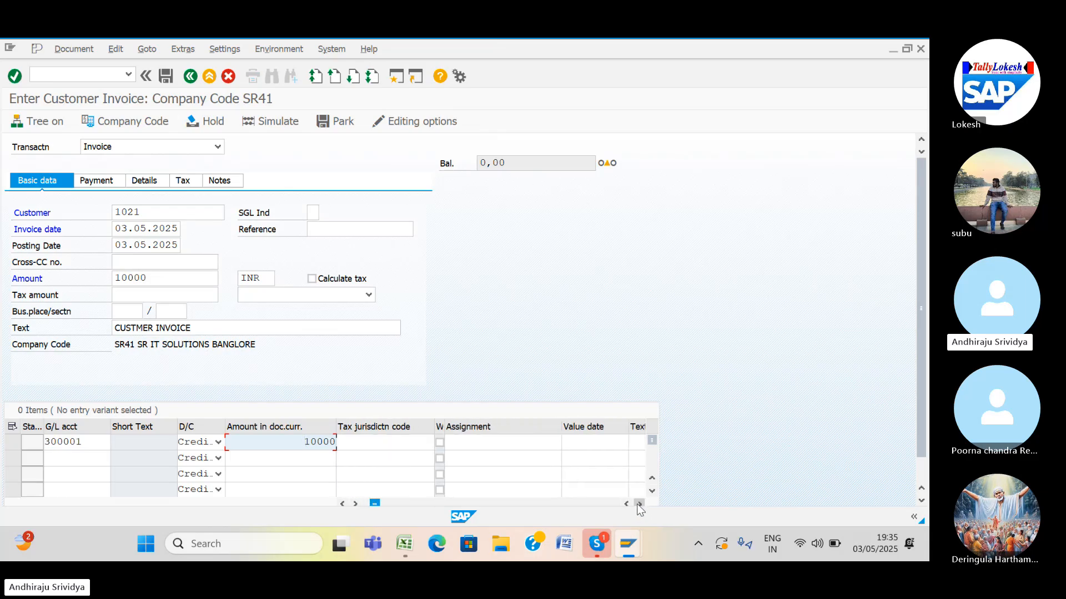
left_click(638, 503)
left_click(497, 442)
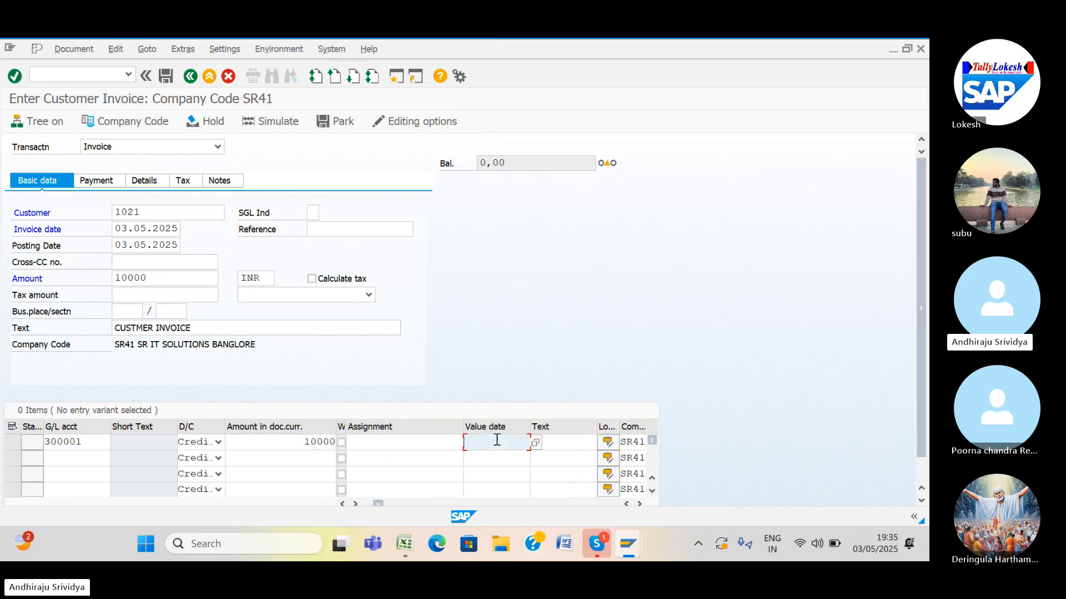
left_click(496, 458)
left_click(556, 443)
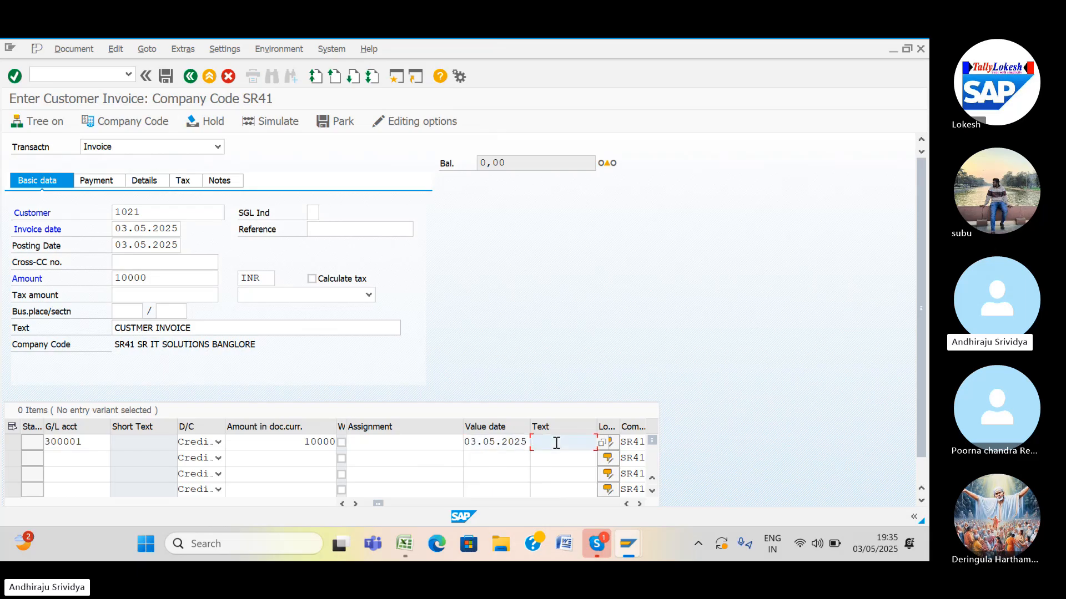
left_click(559, 458)
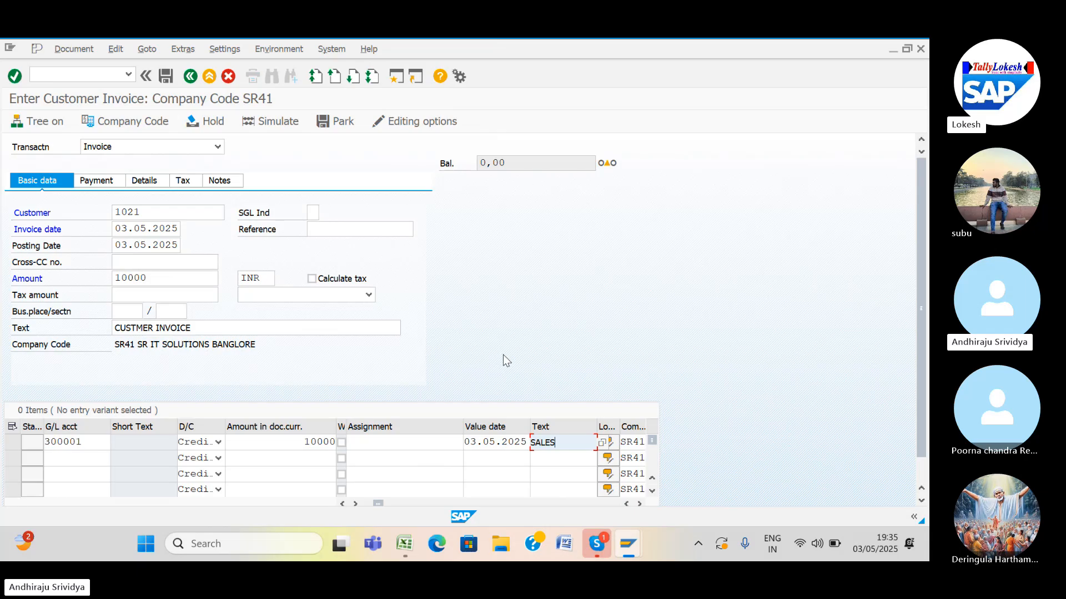
key("Return")
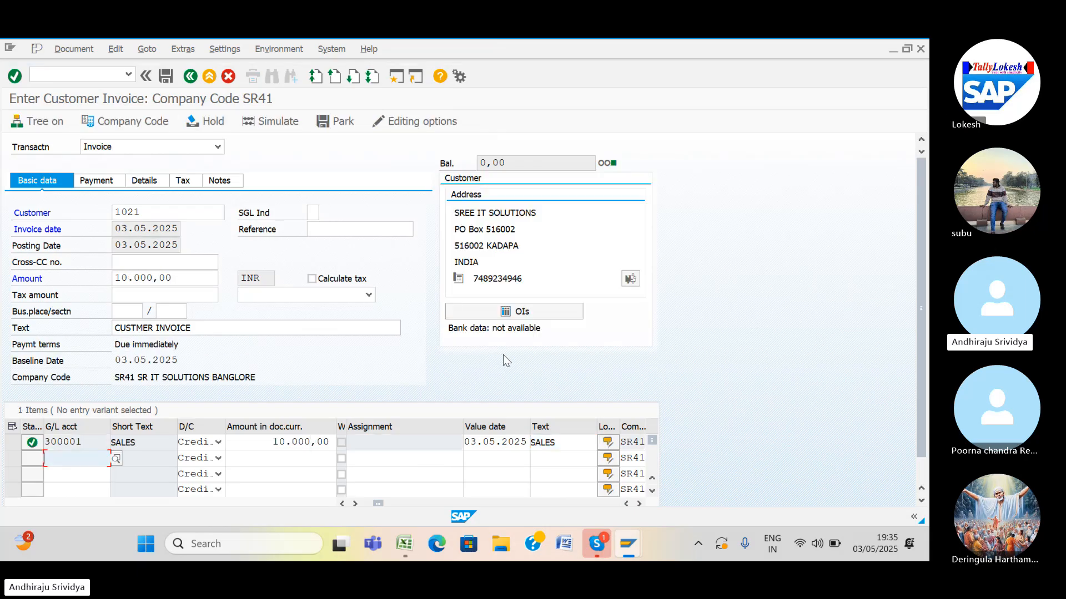
Simulate the two-line customer invoice and post it as document 2000 in SR41.
left_click(272, 122)
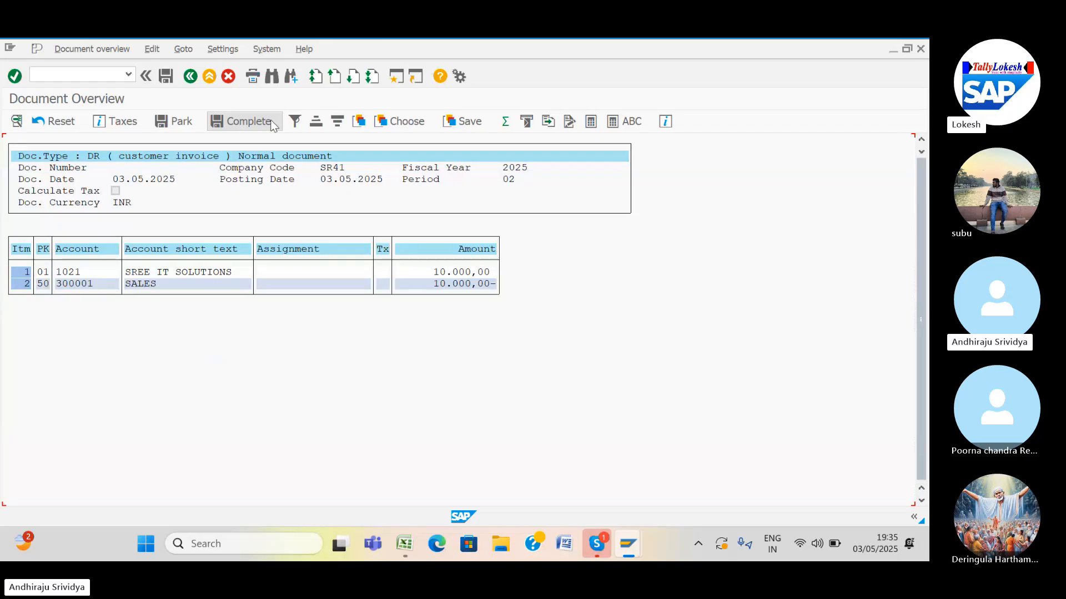
left_click(169, 78)
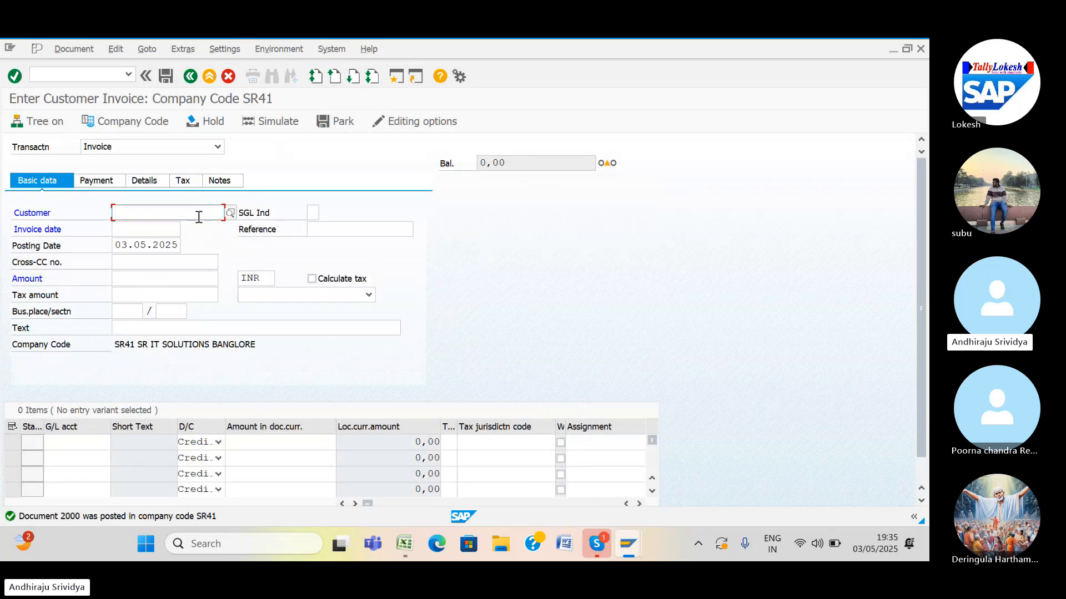
mouse_move(404, 541)
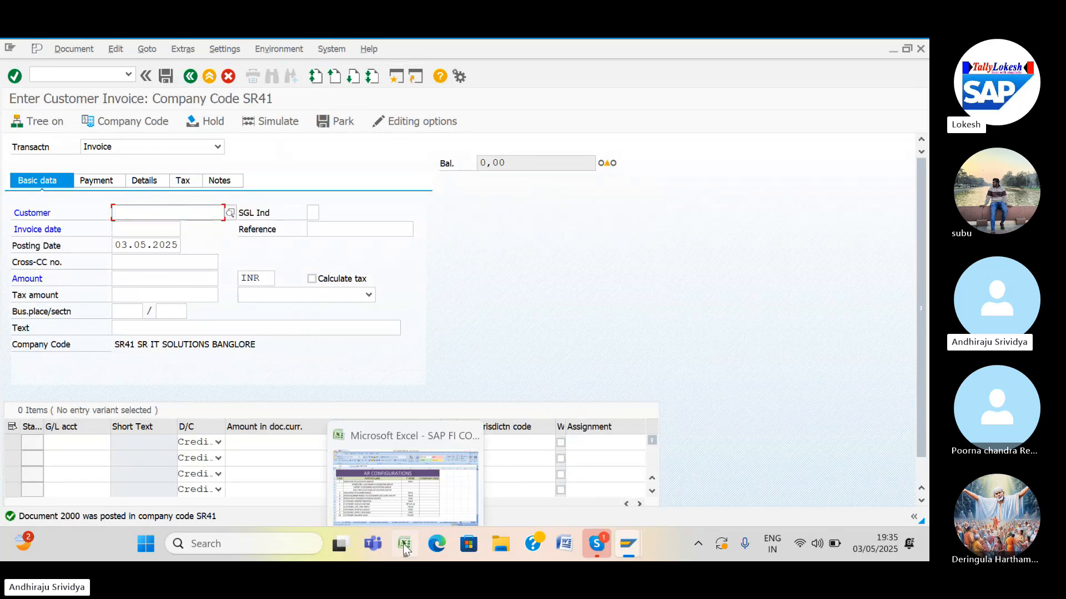
left_click(427, 502)
left_click(485, 409)
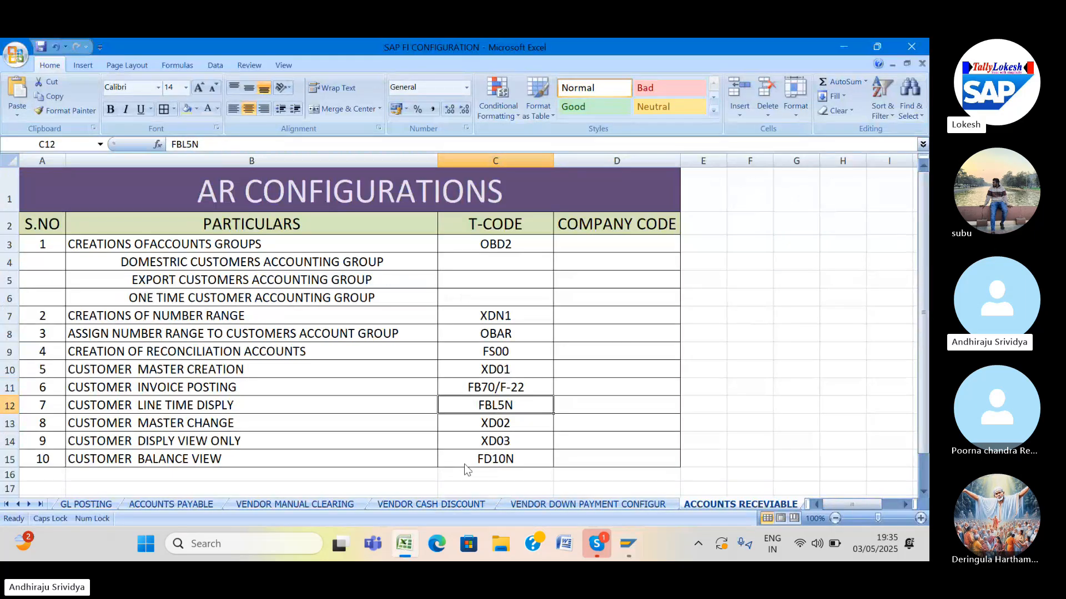
left_click(626, 543)
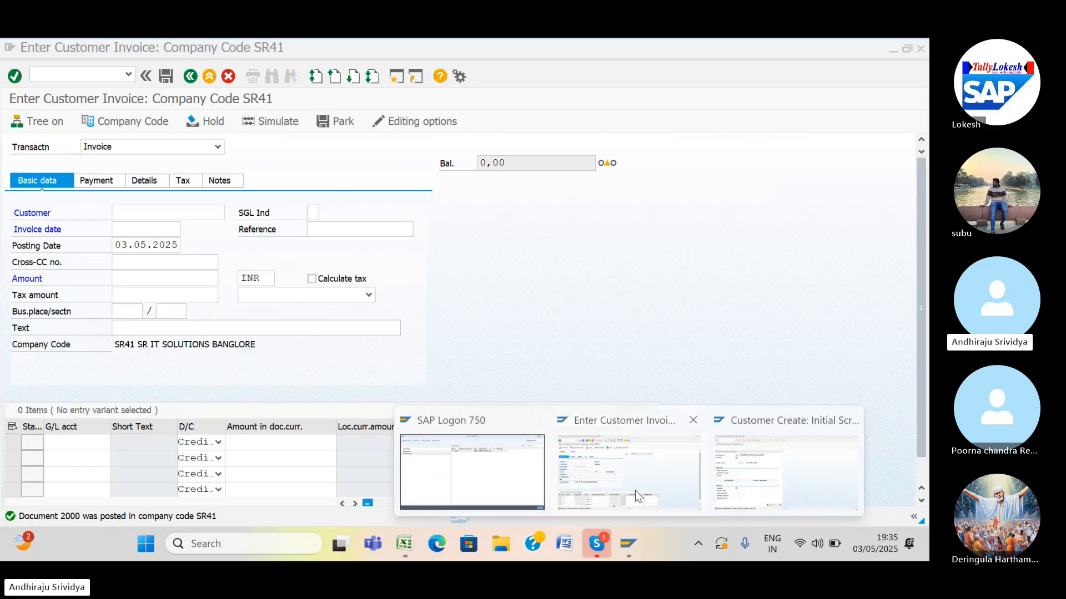
left_click(635, 491)
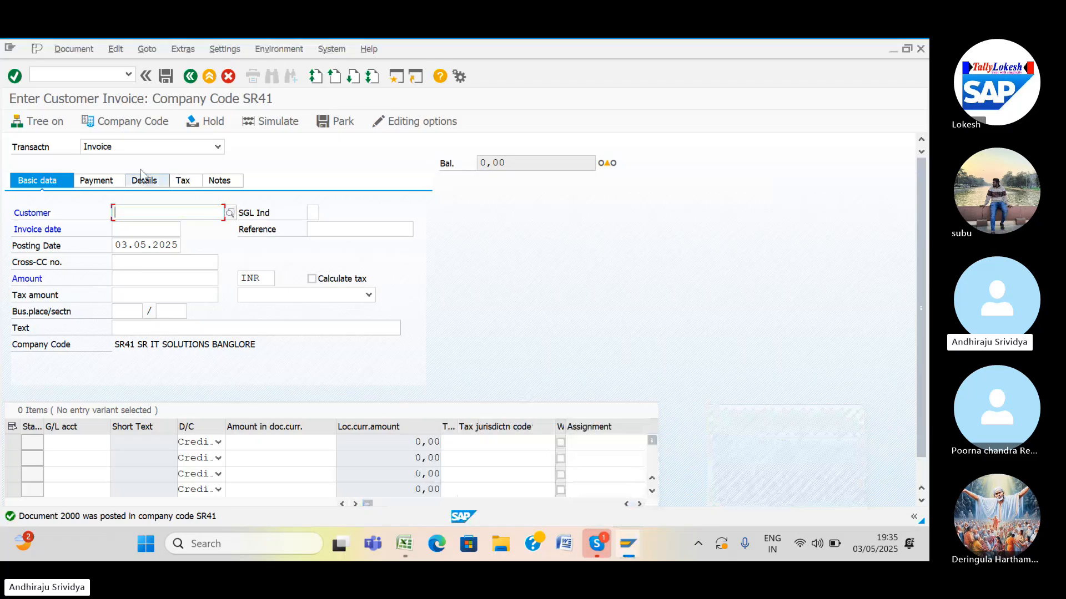
Open FBL5N and select the customer's account in company code SR41 via search help.
left_click(80, 72)
type("/")
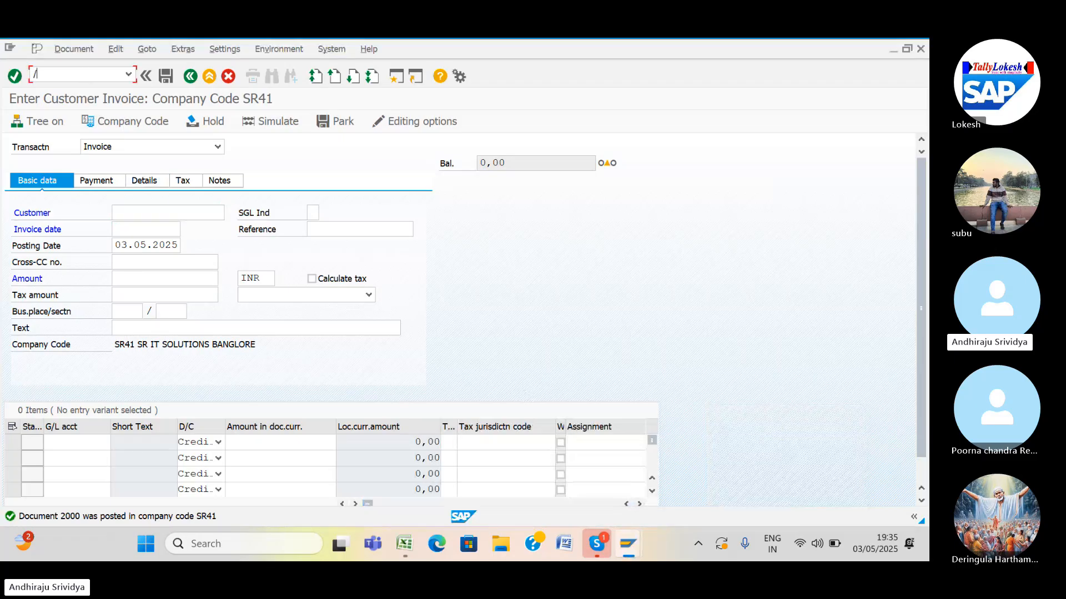
type("NFBL5N")
key("Return")
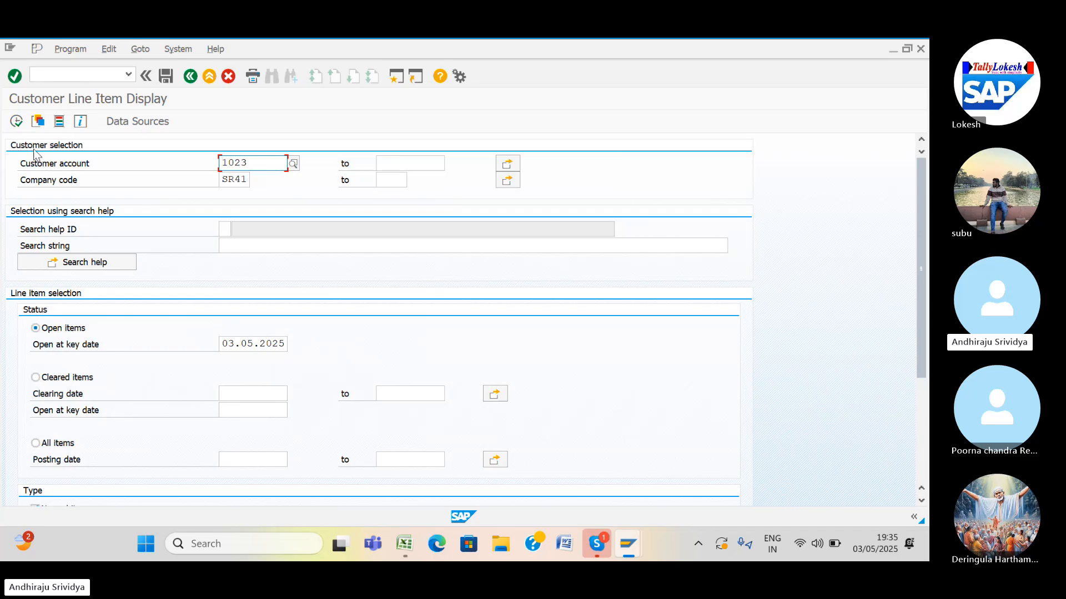
left_click(16, 121)
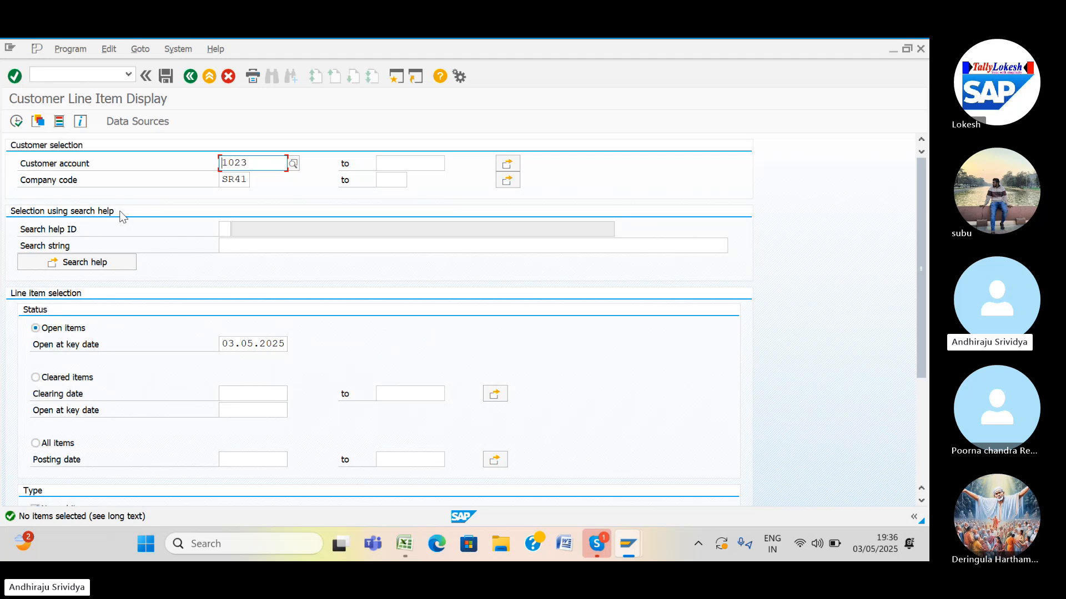
left_click(292, 164)
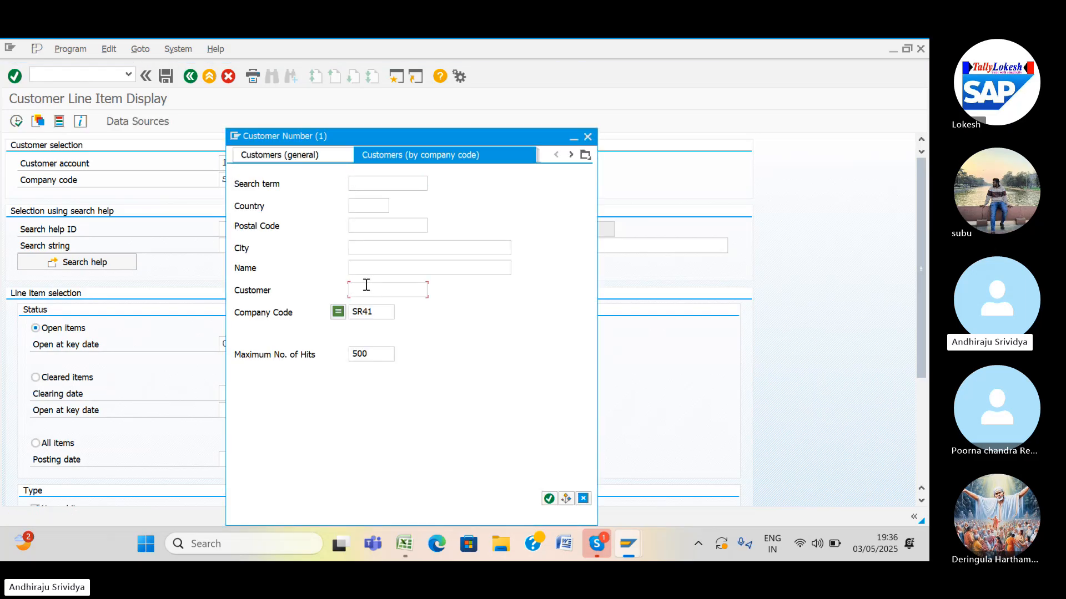
key("Return")
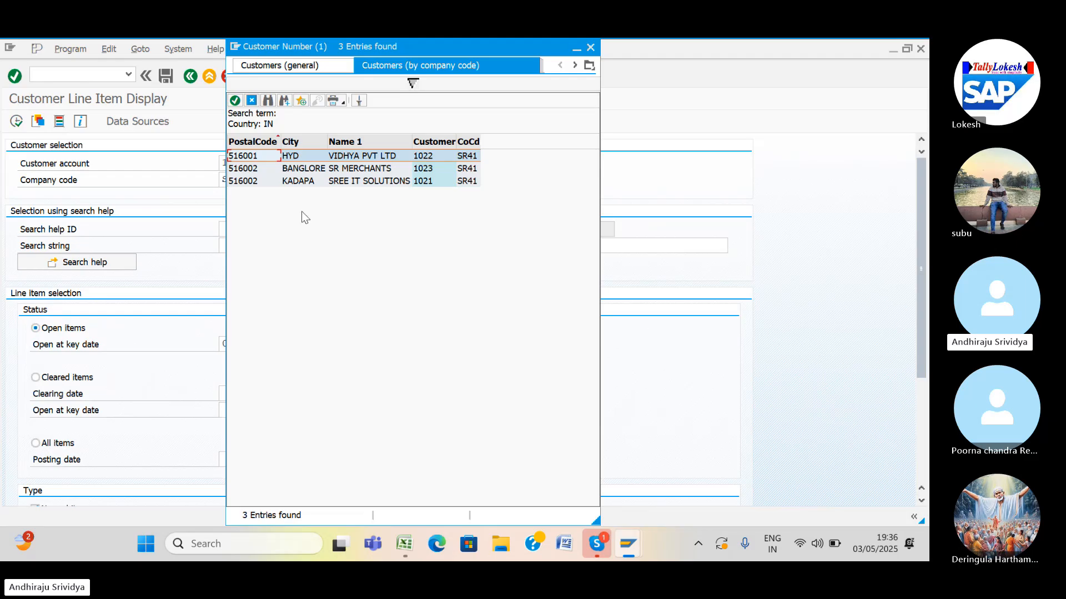
double_click(252, 183)
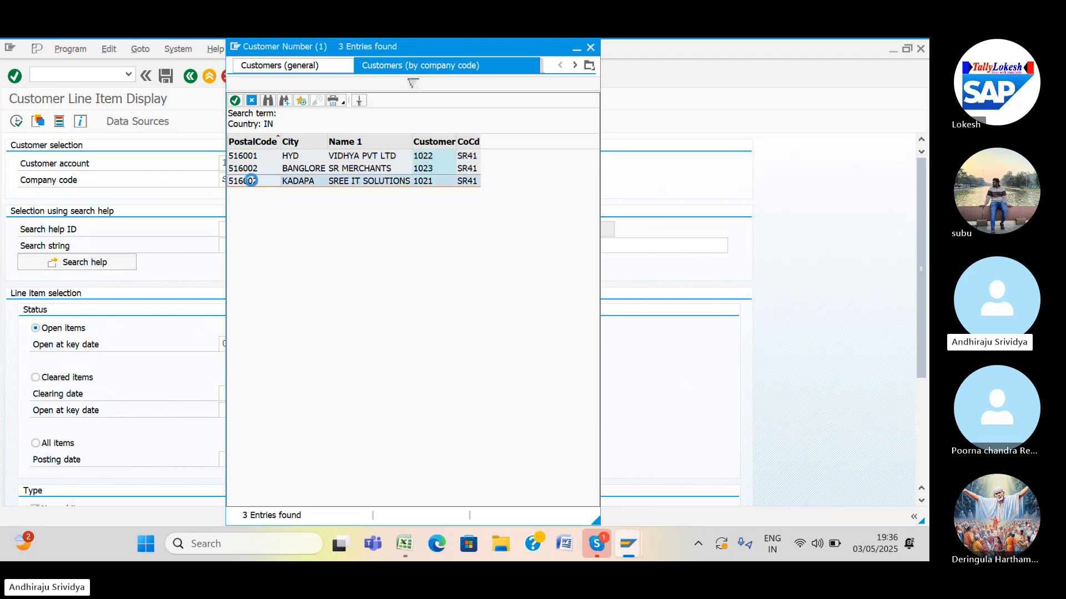
List the customer's open invoice 2000 for 10.000,00 INR, then check the XD02 codes in Excel.
left_click(15, 121)
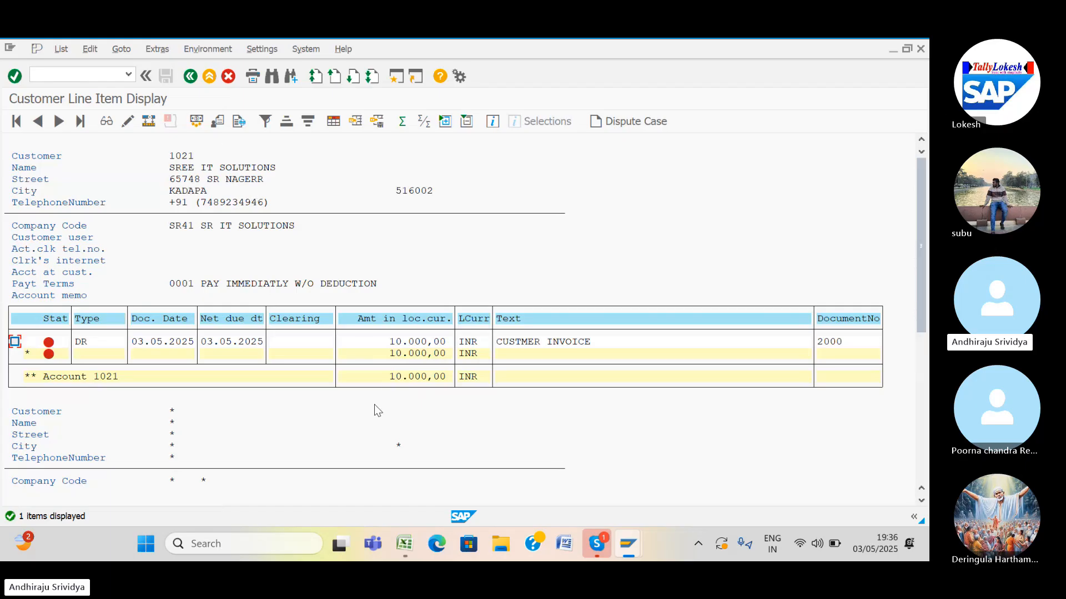
left_click(409, 547)
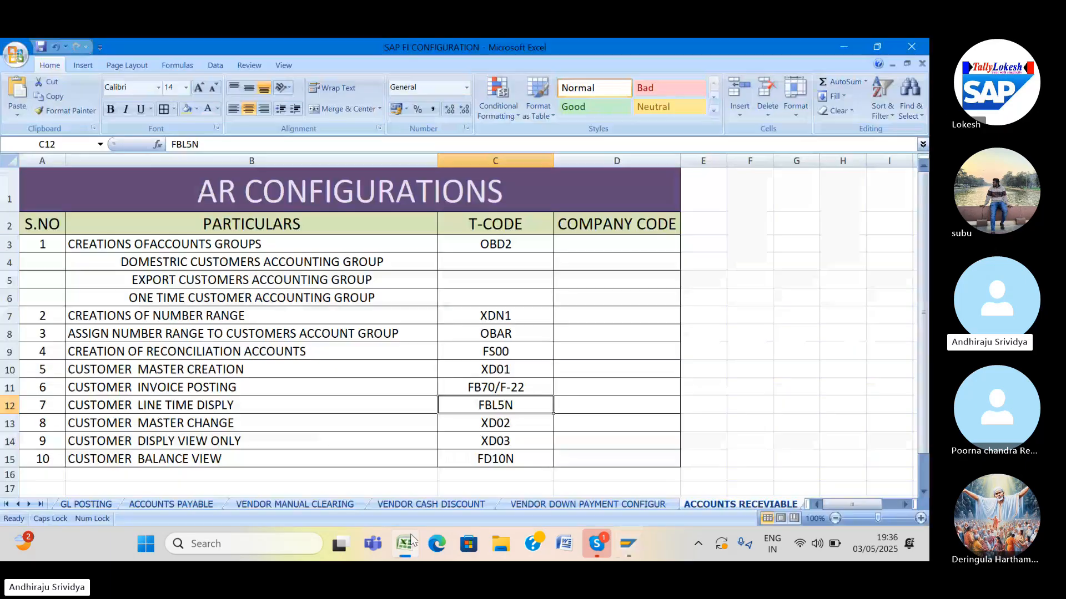
left_click(480, 427)
left_click_drag(481, 427, 467, 483)
left_click(417, 456)
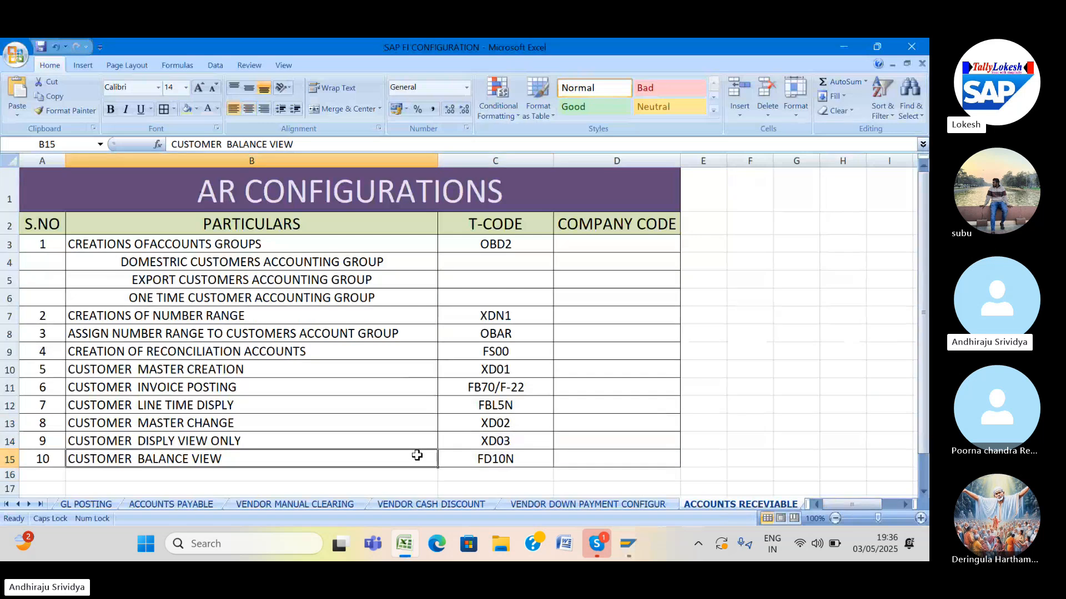
left_click(454, 426)
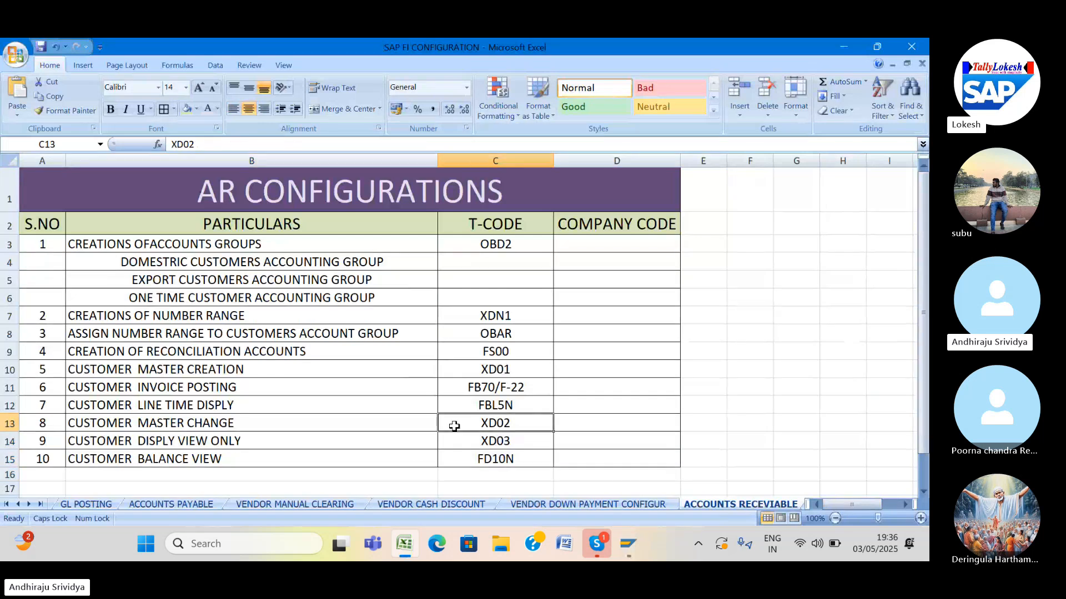
left_click(625, 552)
Open the customer in XD02 at its company code SR41 data.
left_click(661, 500)
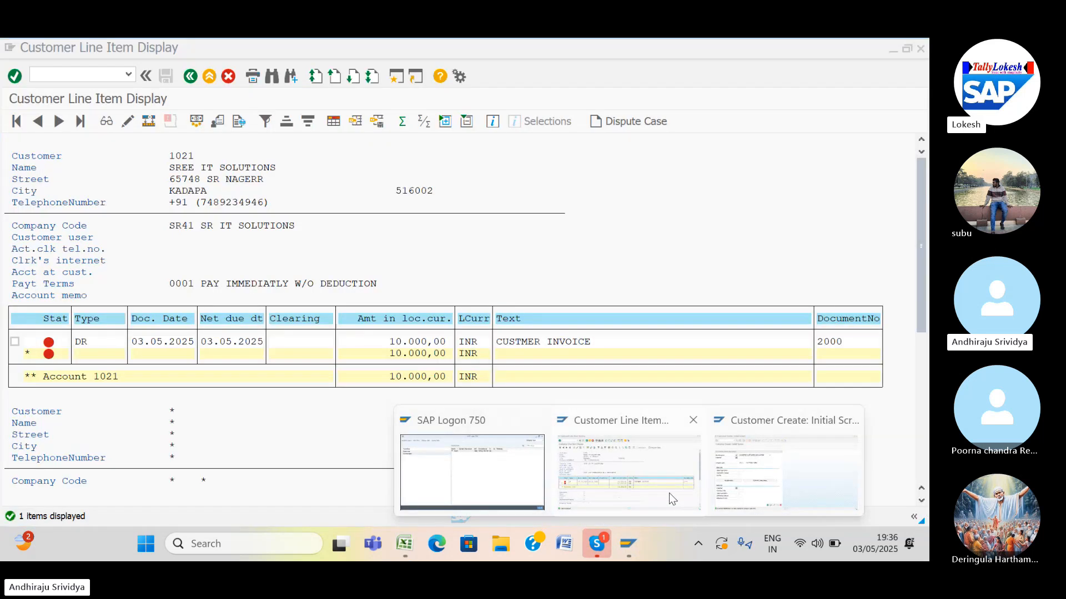
left_click(101, 71)
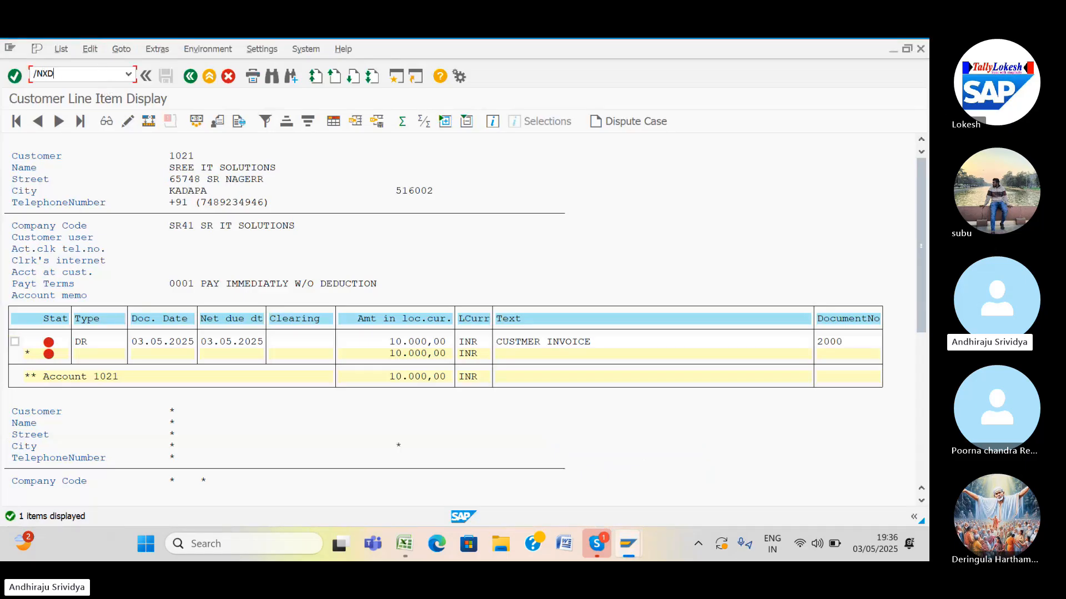
key("Return")
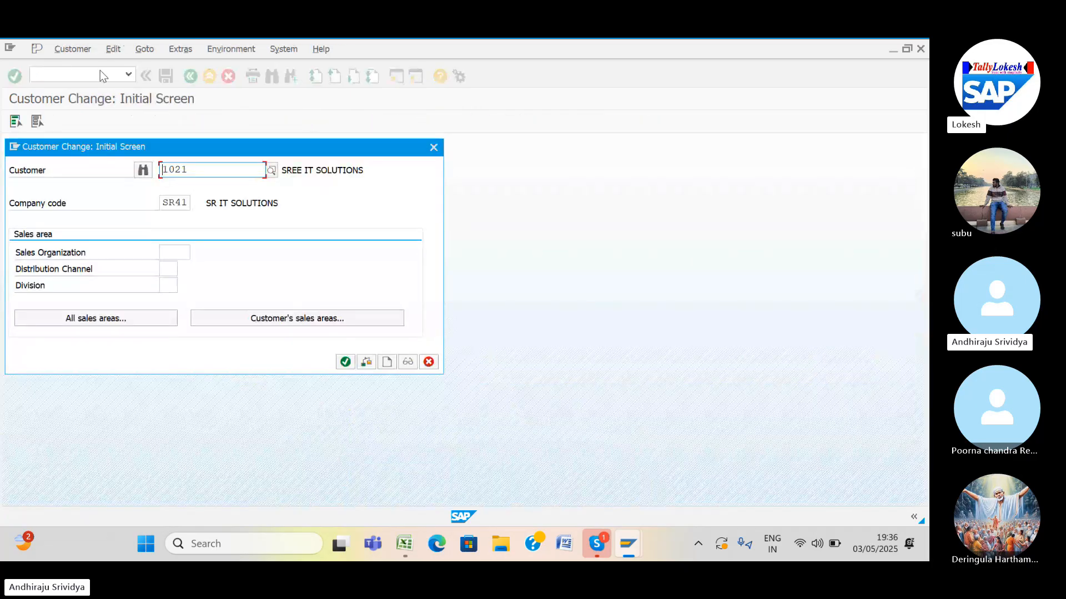
left_click(338, 360)
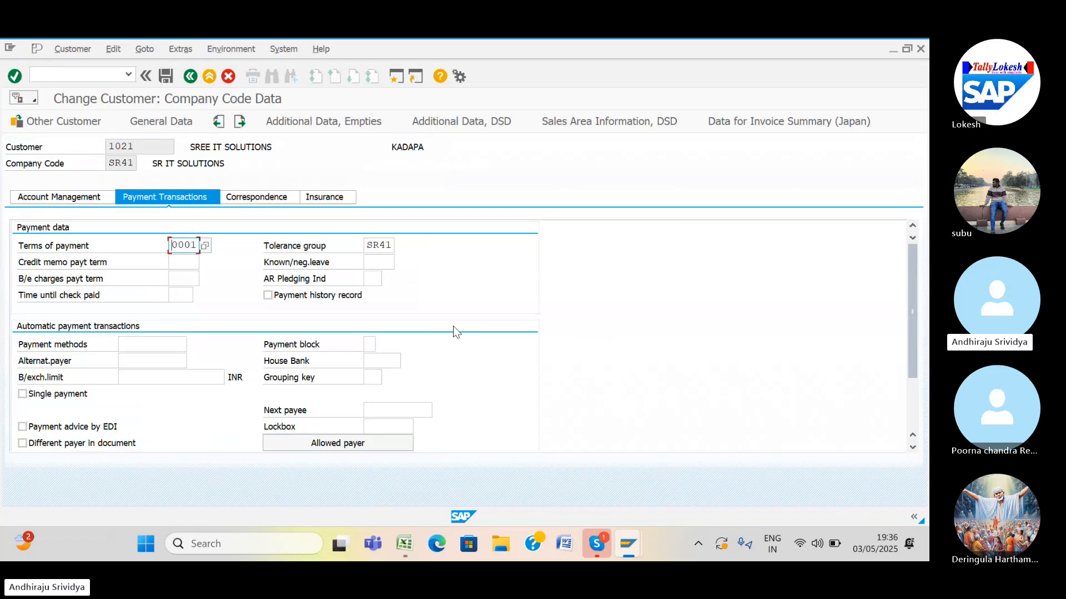
In General Data, overwrite the customer's street, house number and city with the new address, and save.
left_click(175, 120)
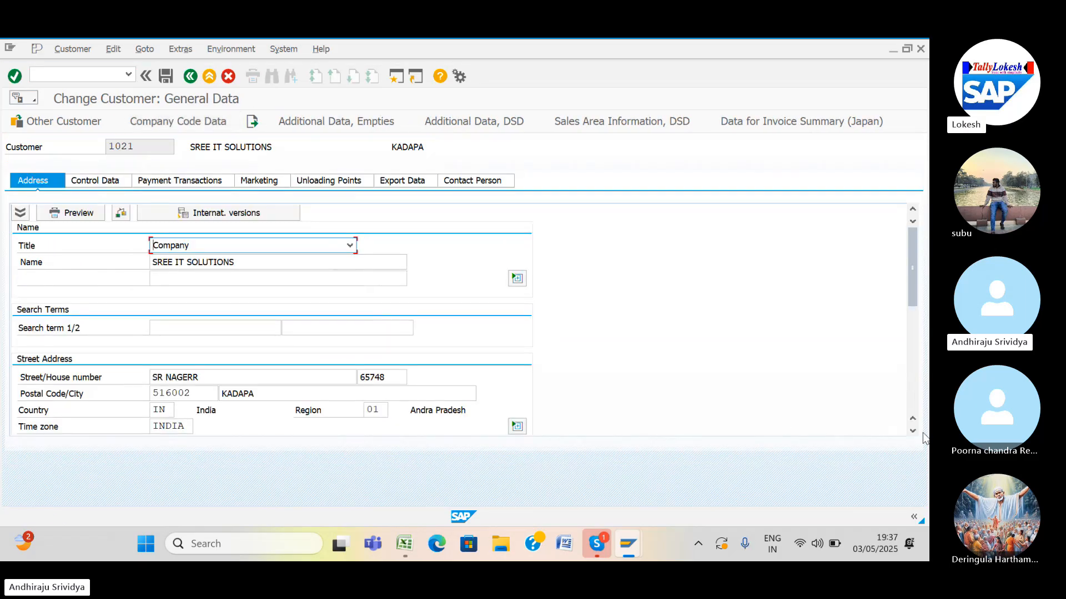
left_click(271, 377)
key("BackSpace")
key("BackSpace")
key("BackSpace")
key("BackSpace")
key("BackSpace")
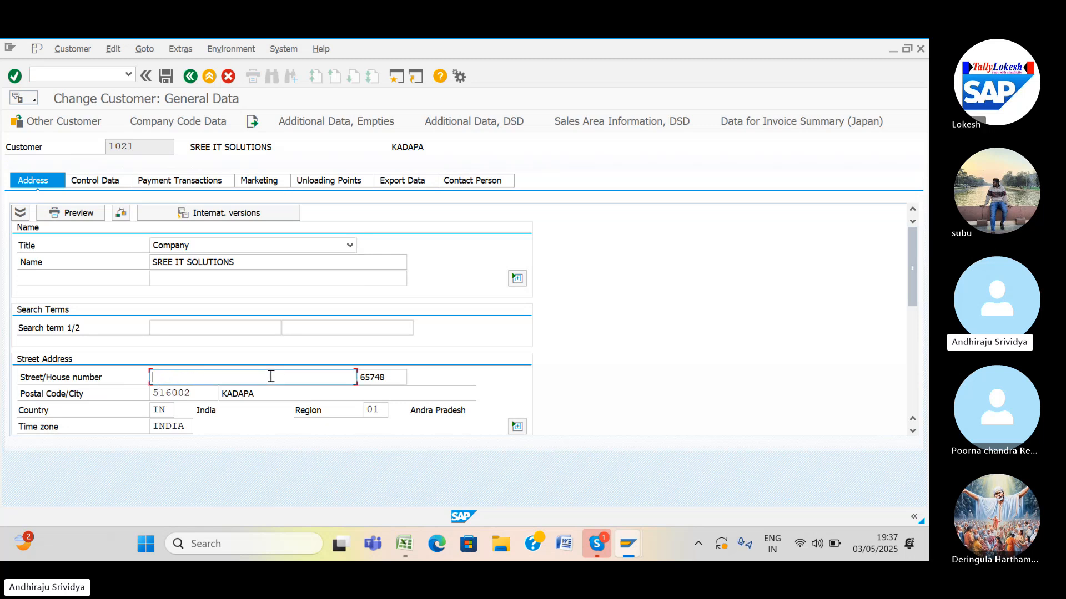
type("RK NEGAR")
left_click(394, 379)
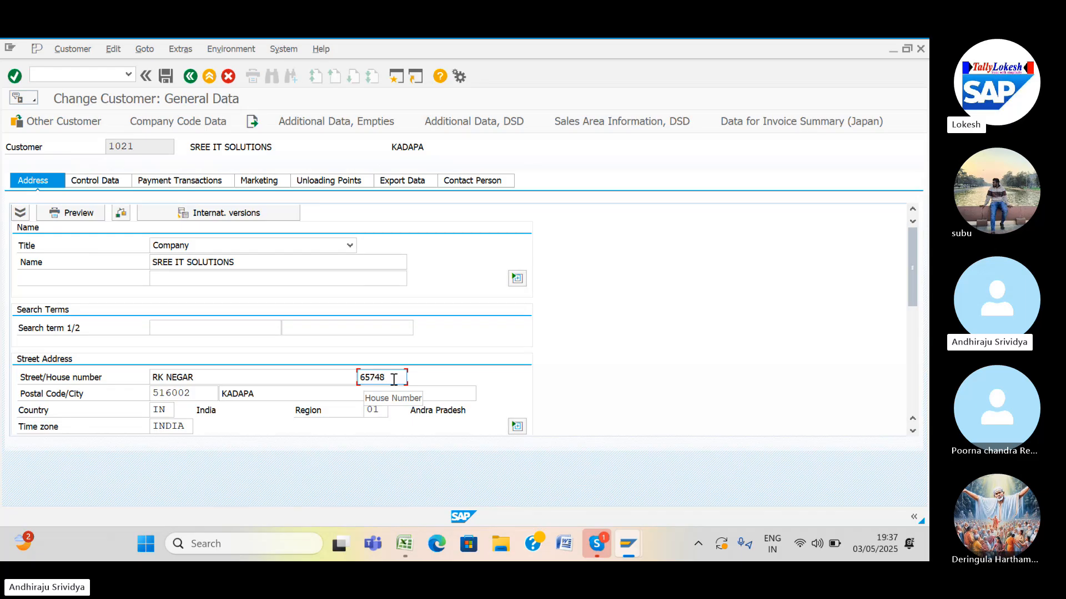
key("BackSpace")
key("BackSpace")
key("BackSpace")
key("BackSpace")
key("BackSpace")
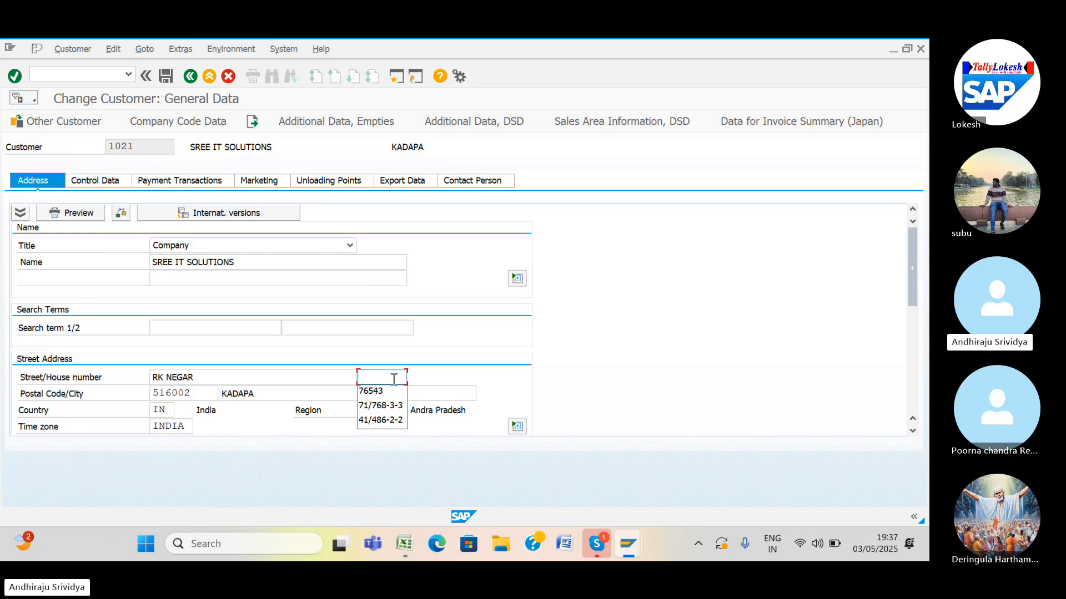
type("76543")
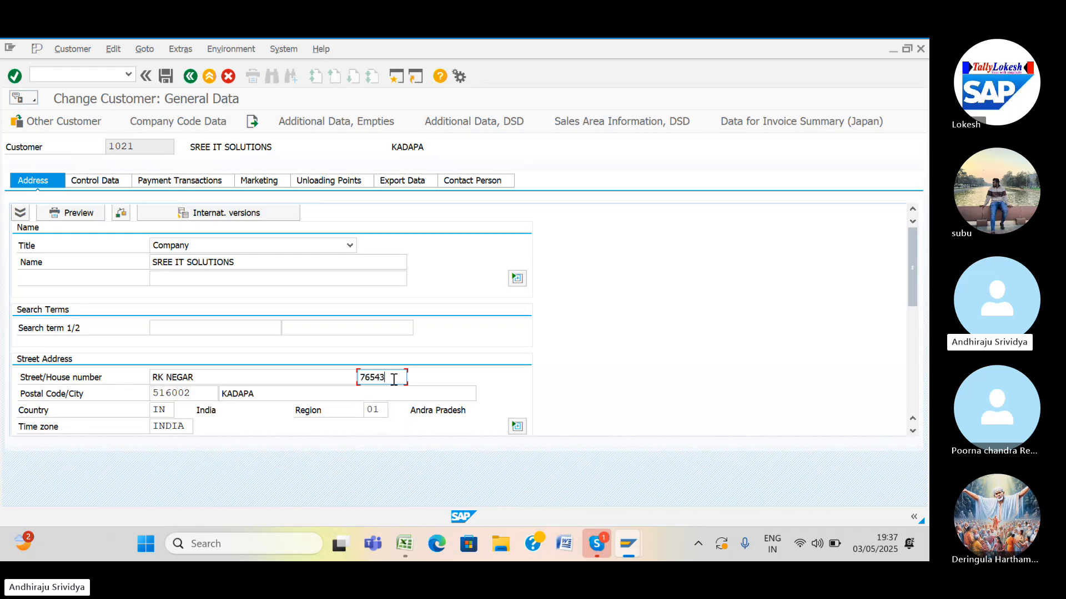
left_click(272, 391)
key("BackSpace")
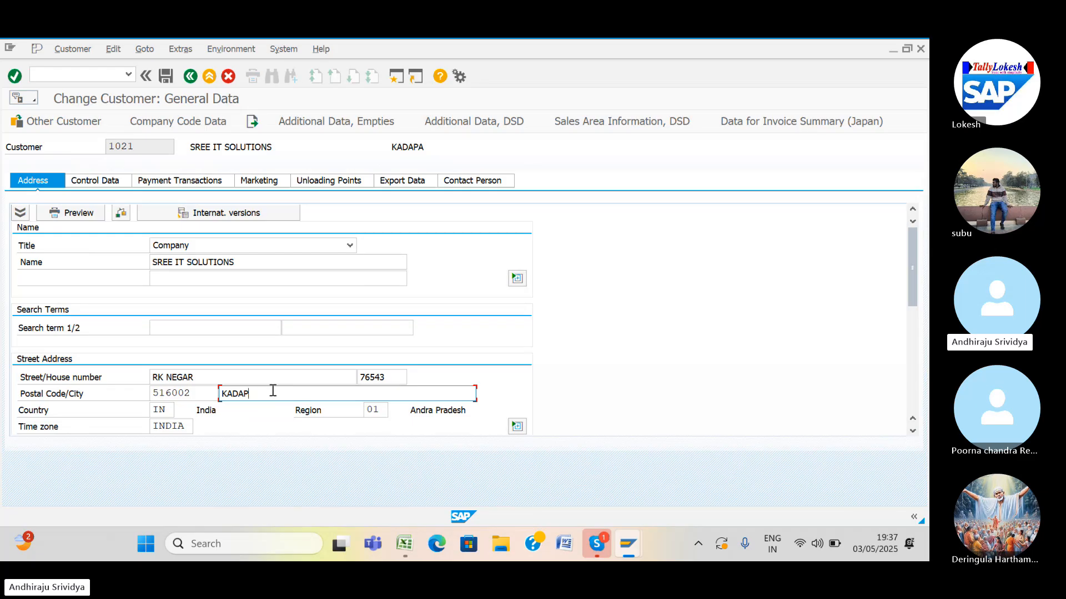
key("BackSpace")
key("BackSpace")
key("BackSpace")
type("VIZAG")
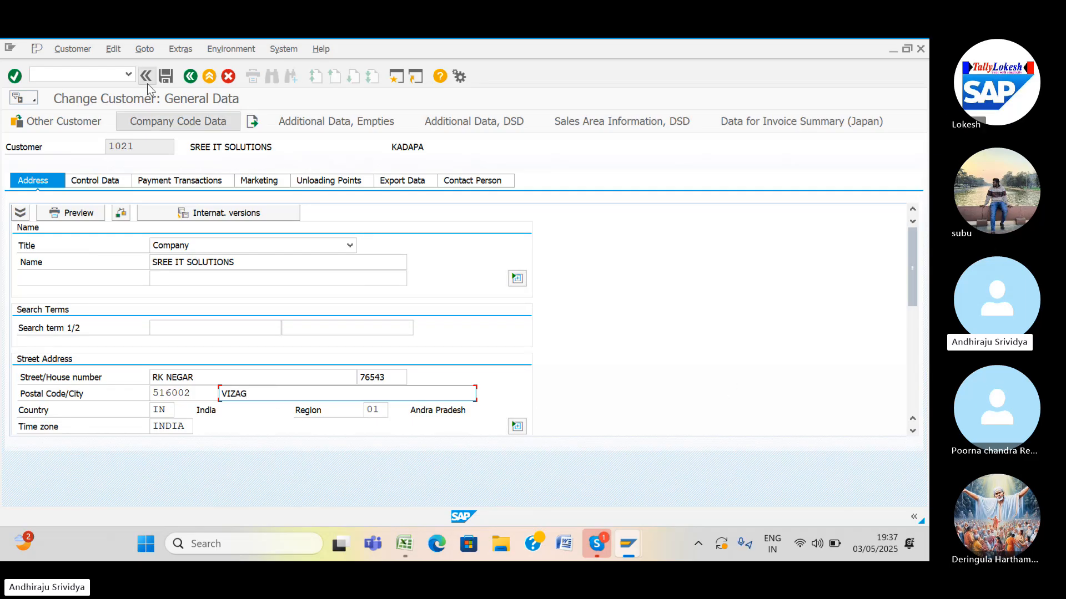
left_click(165, 76)
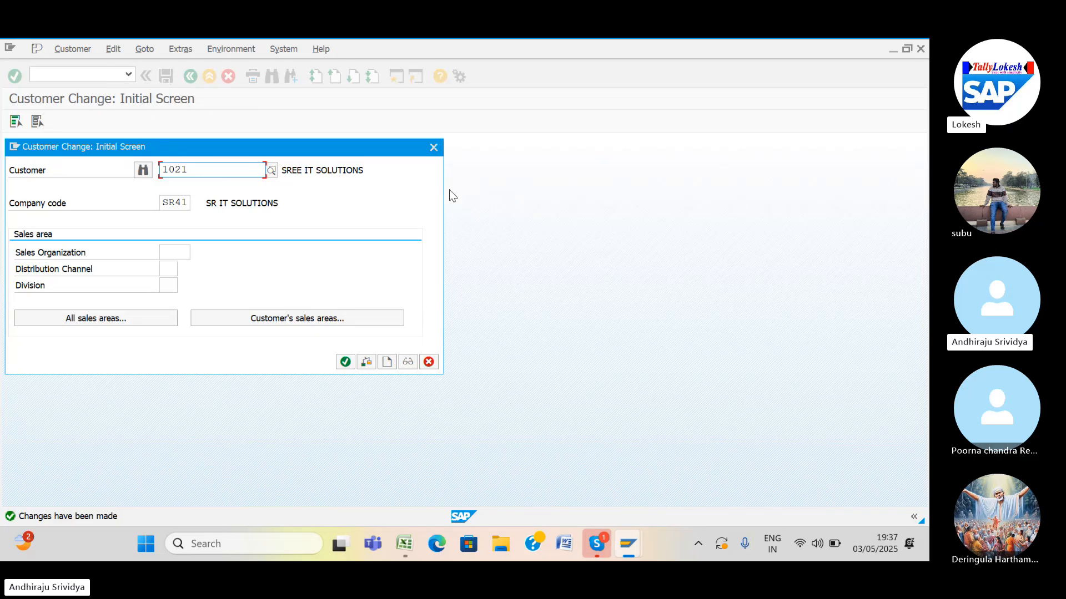
Display the customer's general data in XD03 to confirm the updated address.
left_click(433, 148)
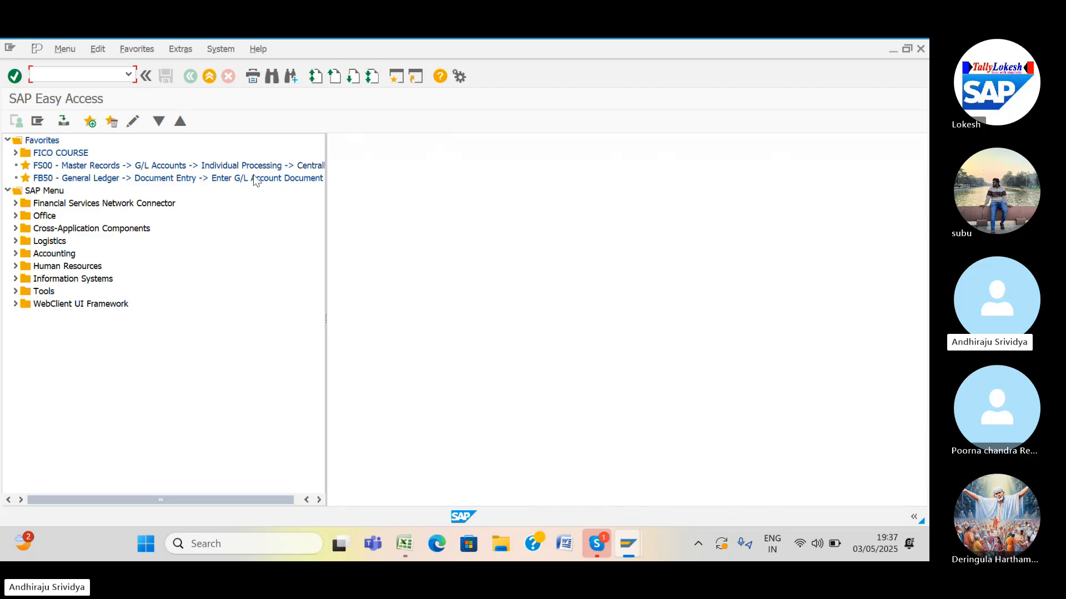
type("XD03")
key("Return")
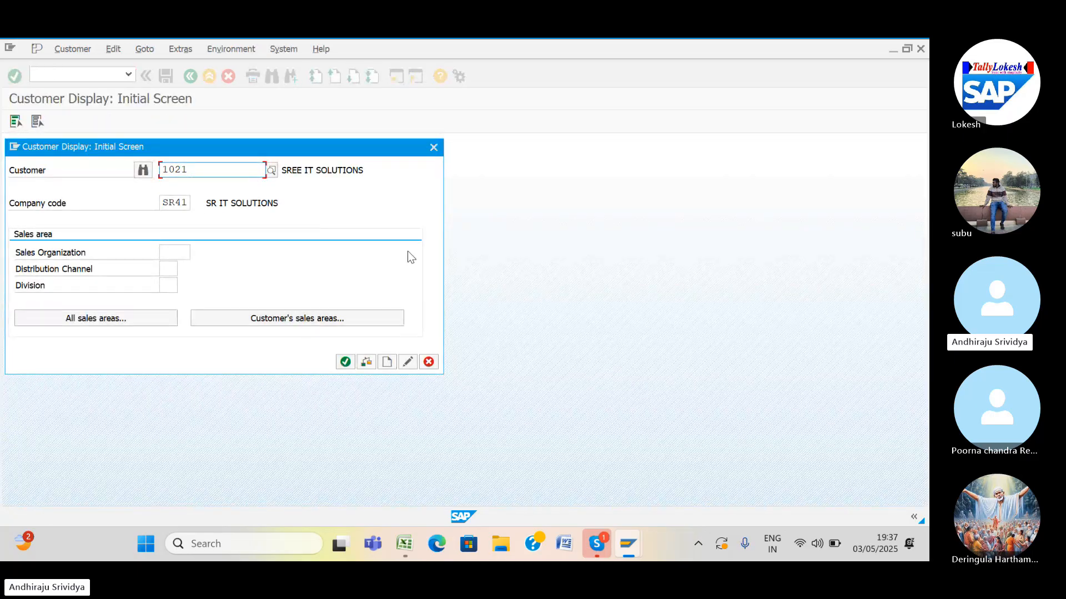
key("Return")
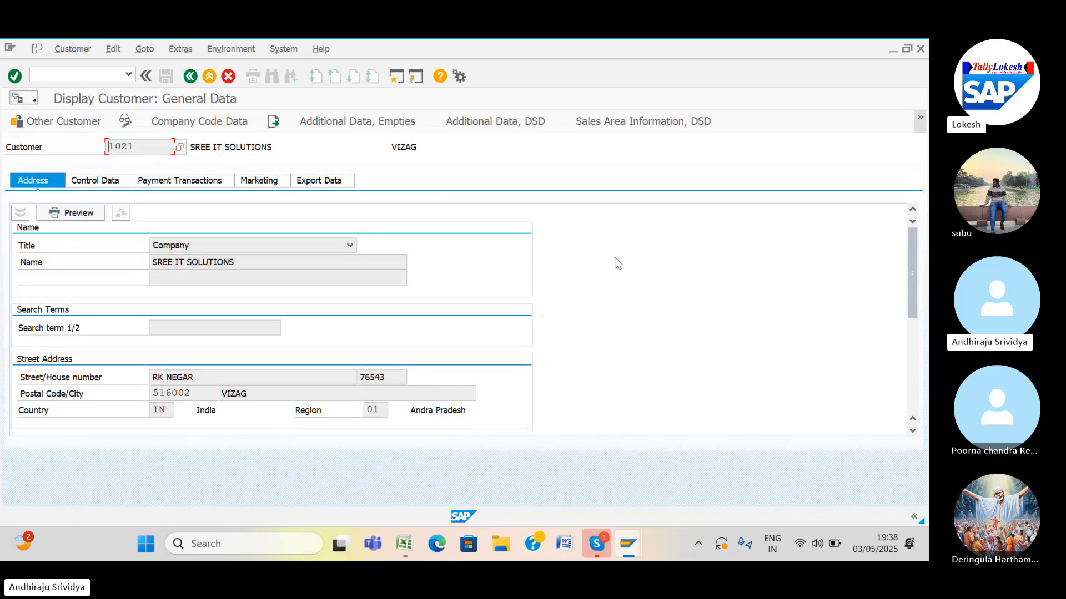
left_click(233, 263)
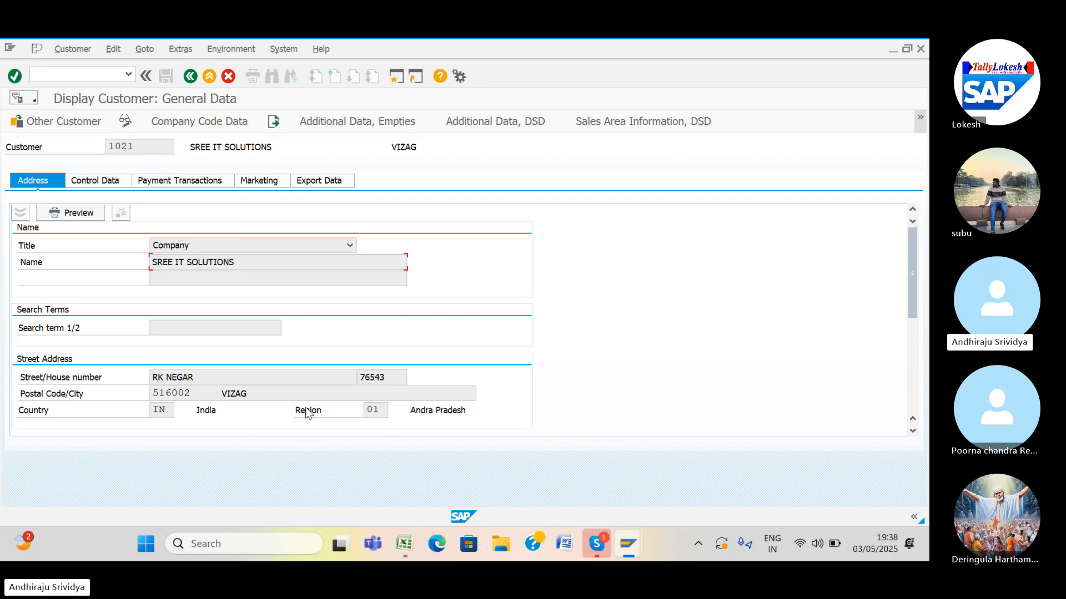
Check the XD03 and FD10N codes in the Excel T-code list, then return to SAP.
mouse_move(403, 545)
left_click(409, 509)
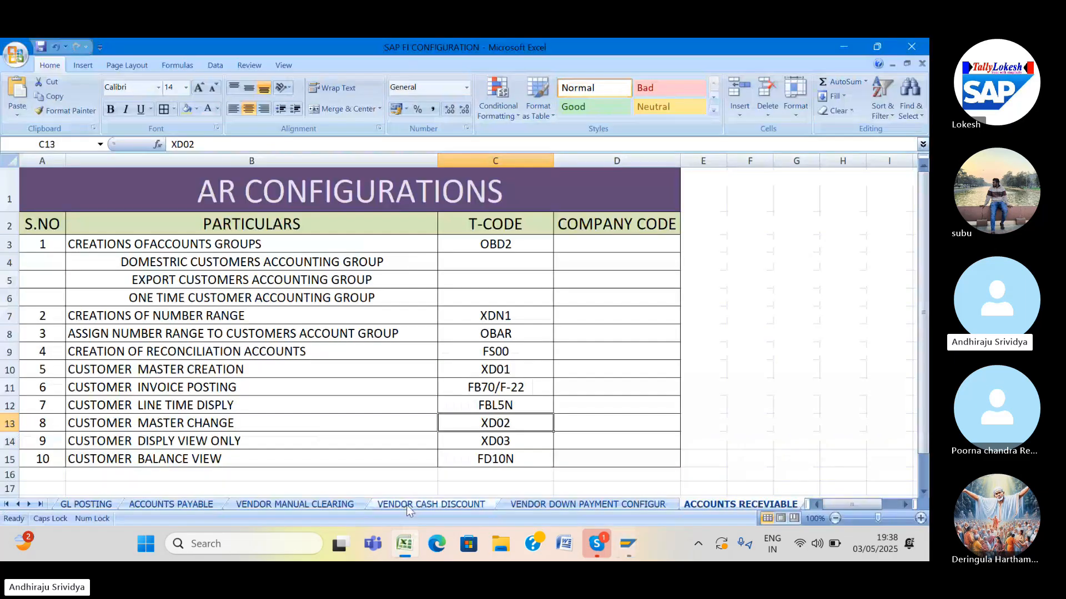
left_click(468, 441)
left_click(467, 459)
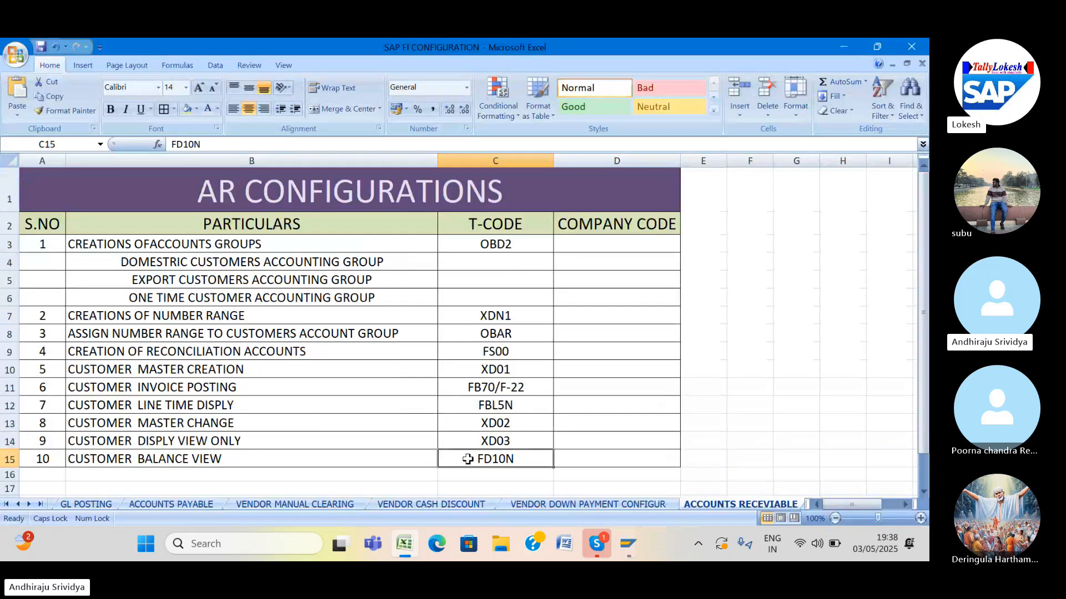
left_click(624, 543)
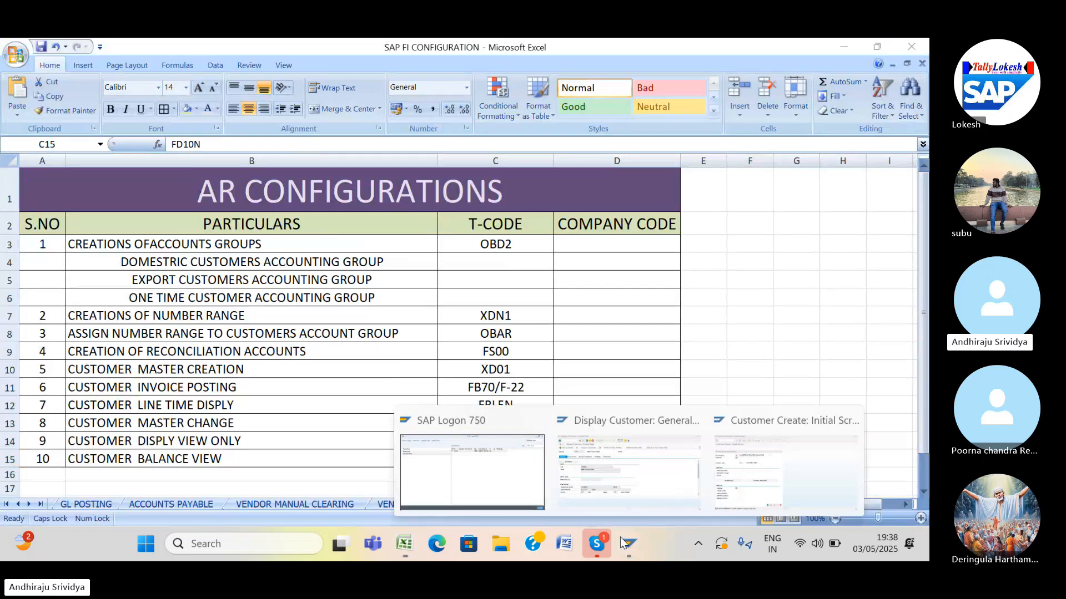
left_click(640, 505)
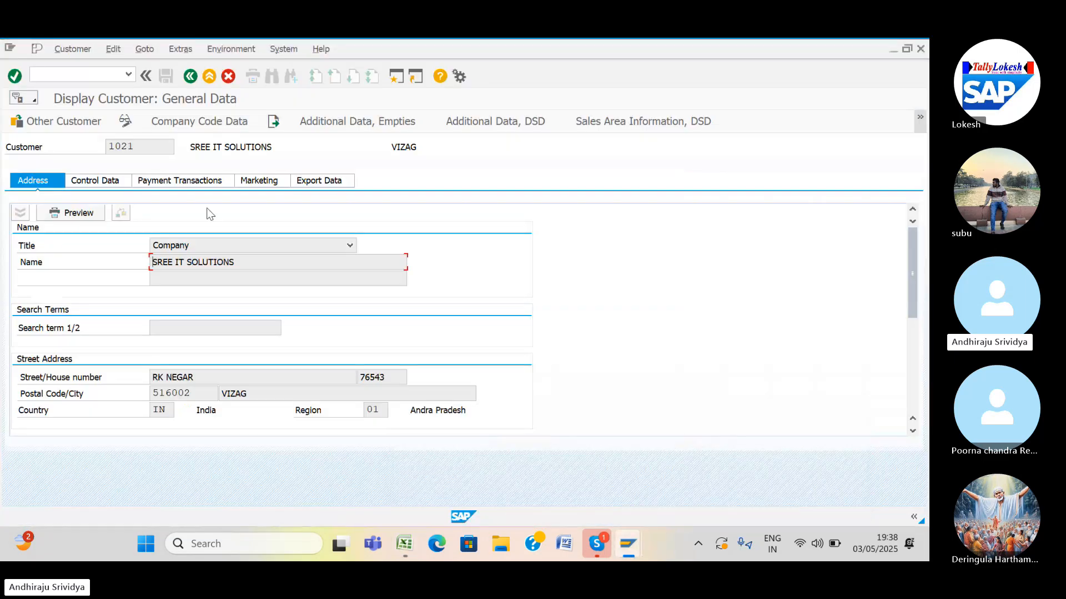
Run FD10N for the customer in SR41 for 2025, showing a 10.000,00 INR balance.
left_click(55, 74)
type("/")
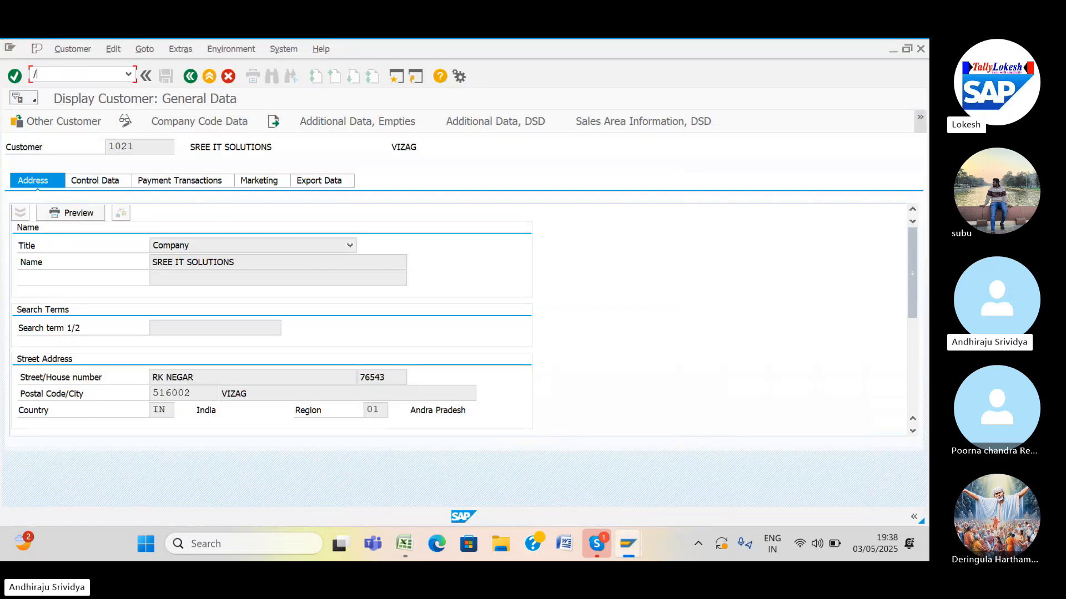
type("NFD")
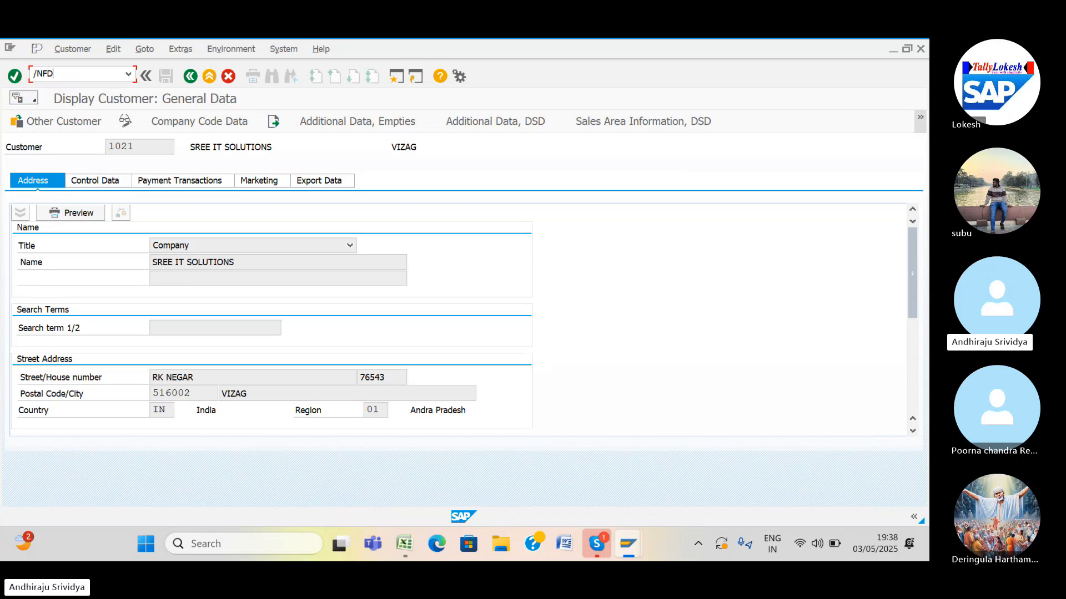
type("10N")
key("Return")
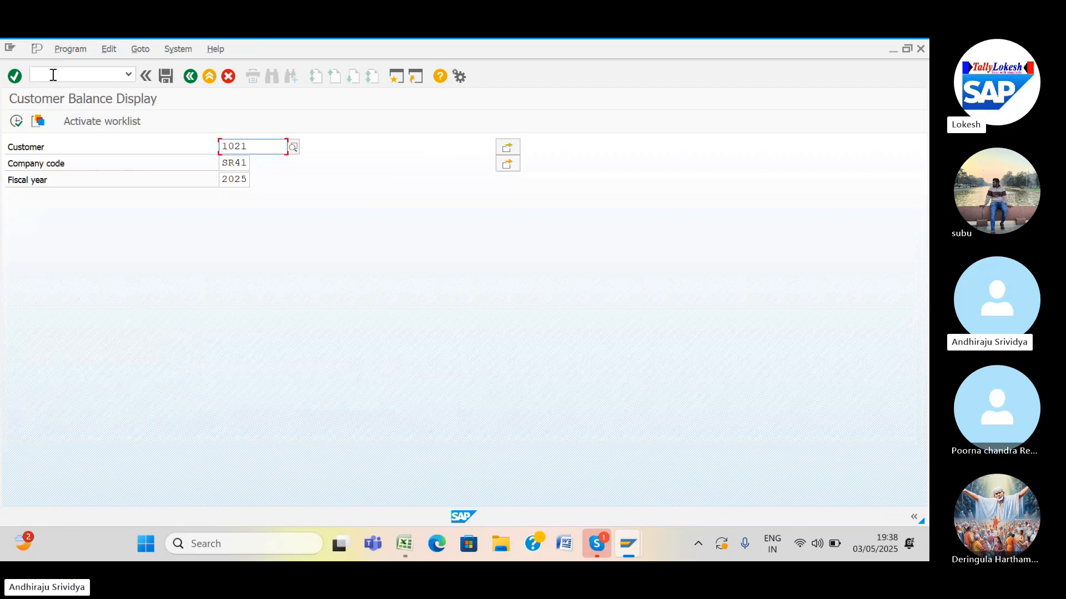
left_click(16, 121)
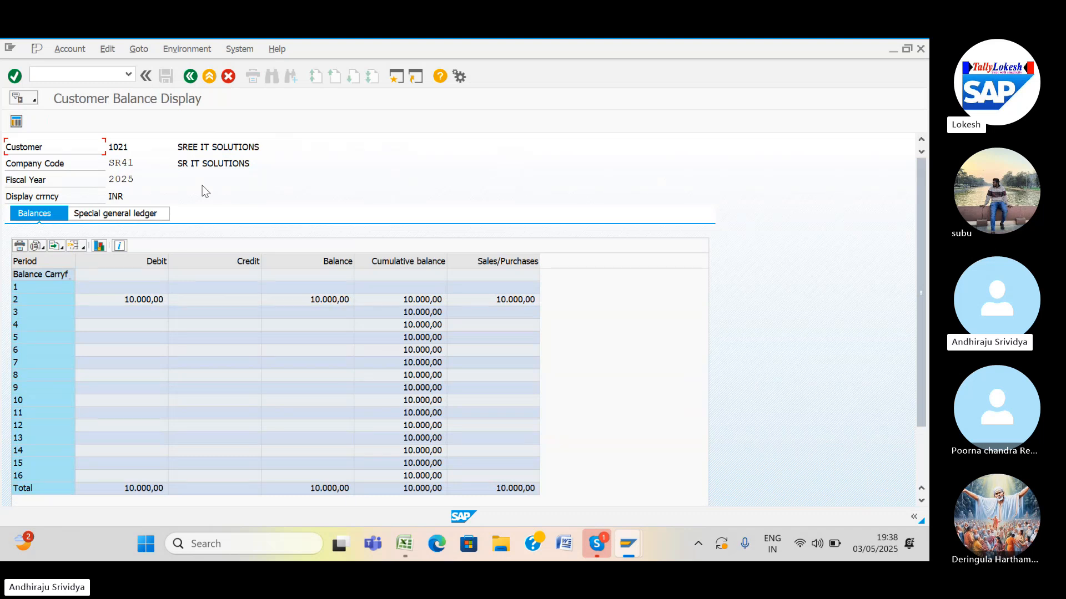
left_click(919, 502)
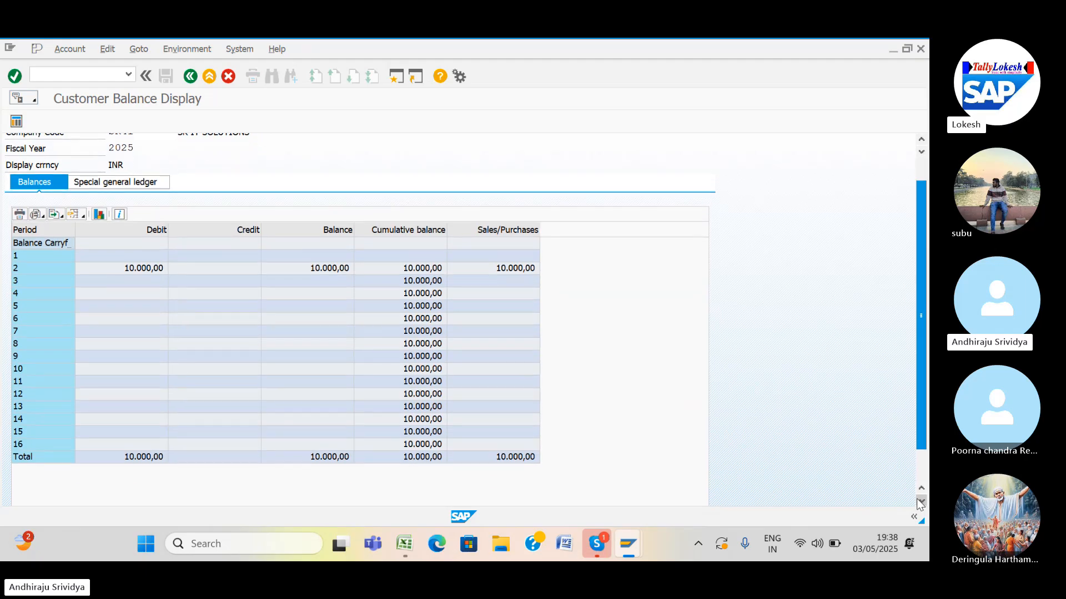
left_click(919, 503)
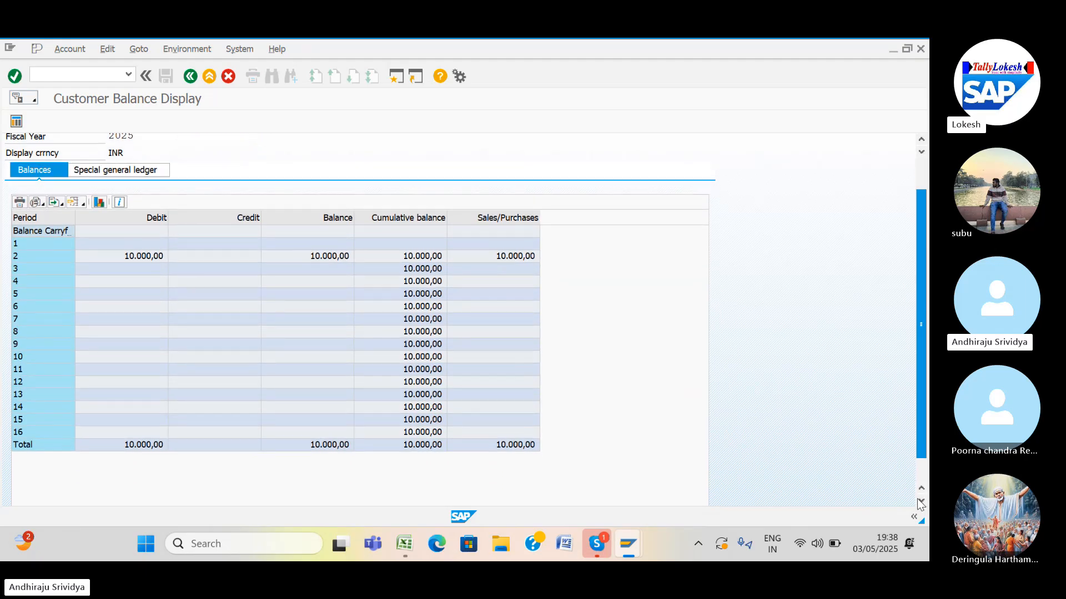